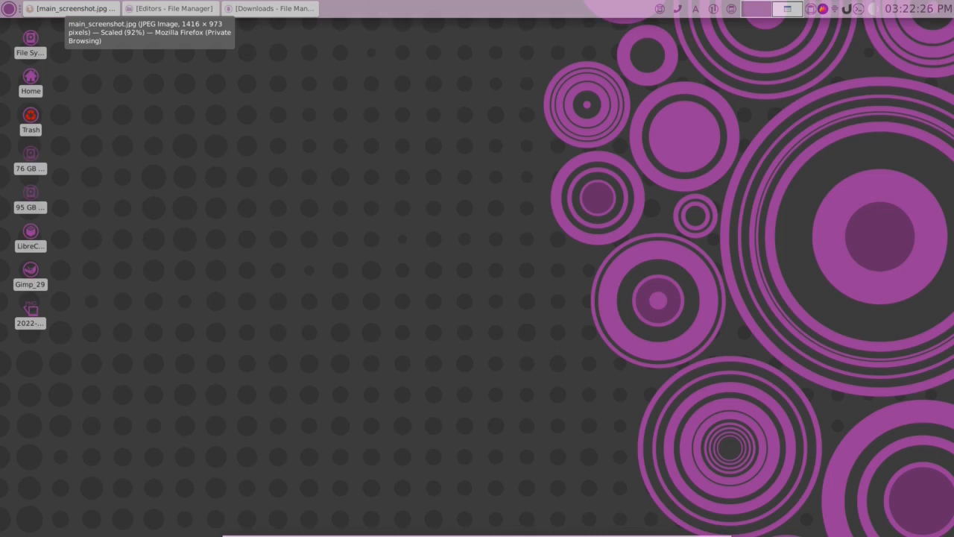
- Review the interface screenshots of LosslessCut, Avidemux, Pitivi and OpenShot open in Firefox
left_click(59, 10)
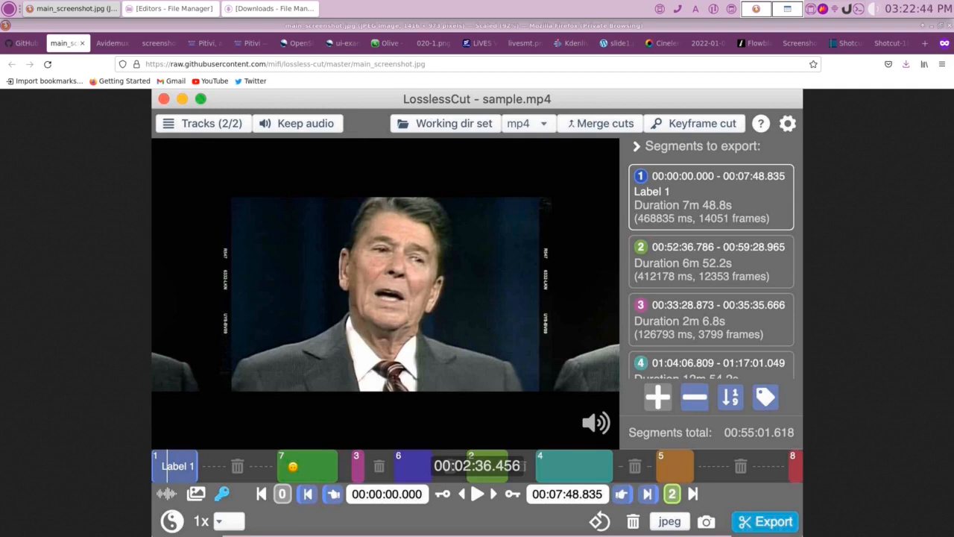
left_click(157, 43)
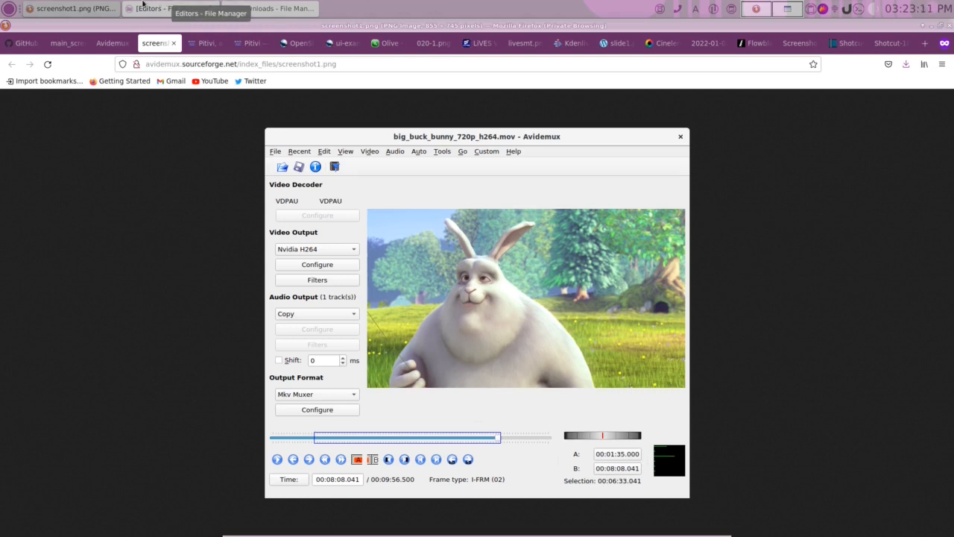
left_click(254, 43)
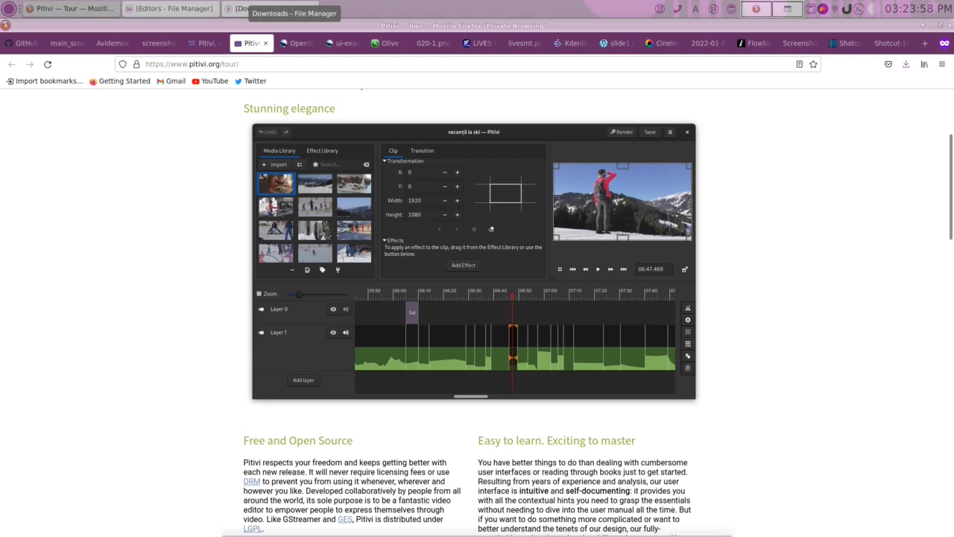
left_click(285, 14)
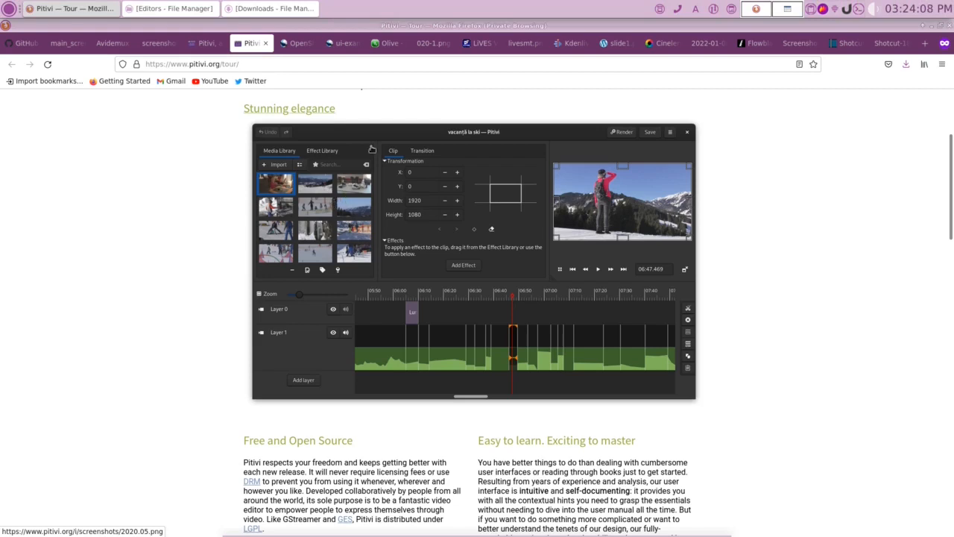
left_click(338, 45)
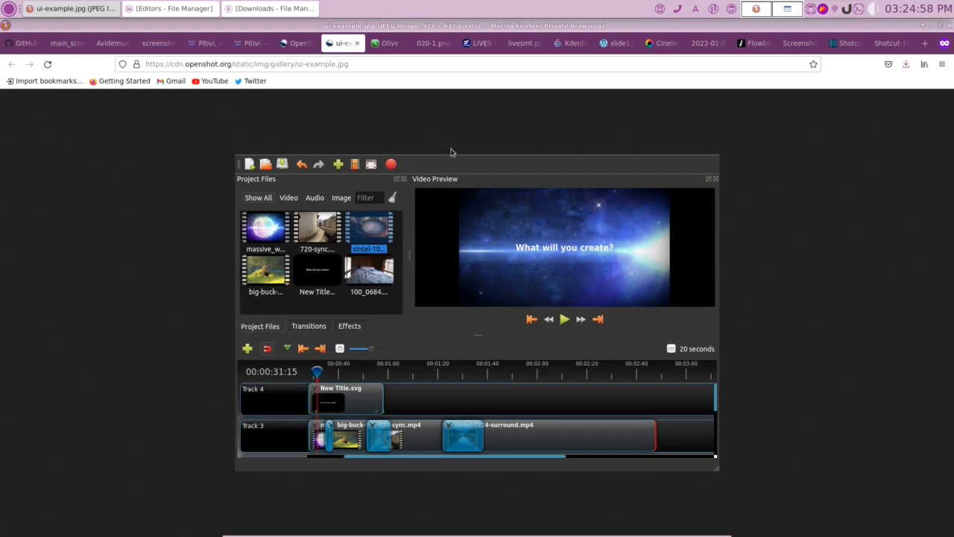
- Review the interface screenshots of Olive, LiVES, Kdenlive, Cinelerra, Flowblade and Shotcut
left_click(436, 44)
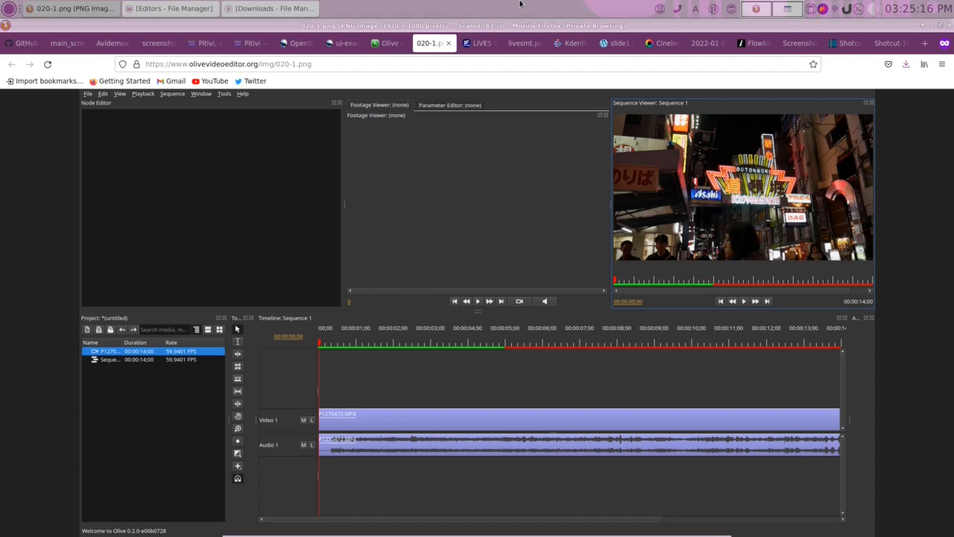
left_click(522, 43)
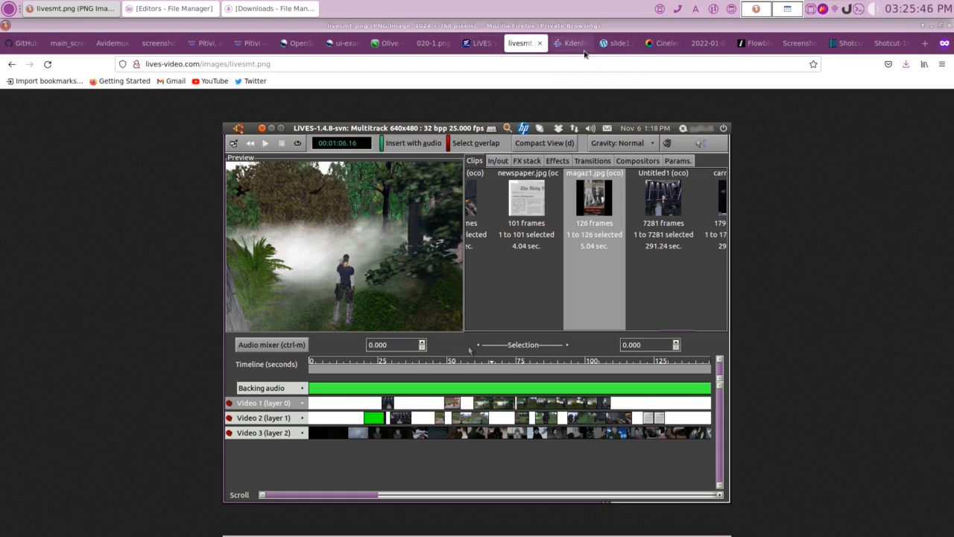
left_click(617, 46)
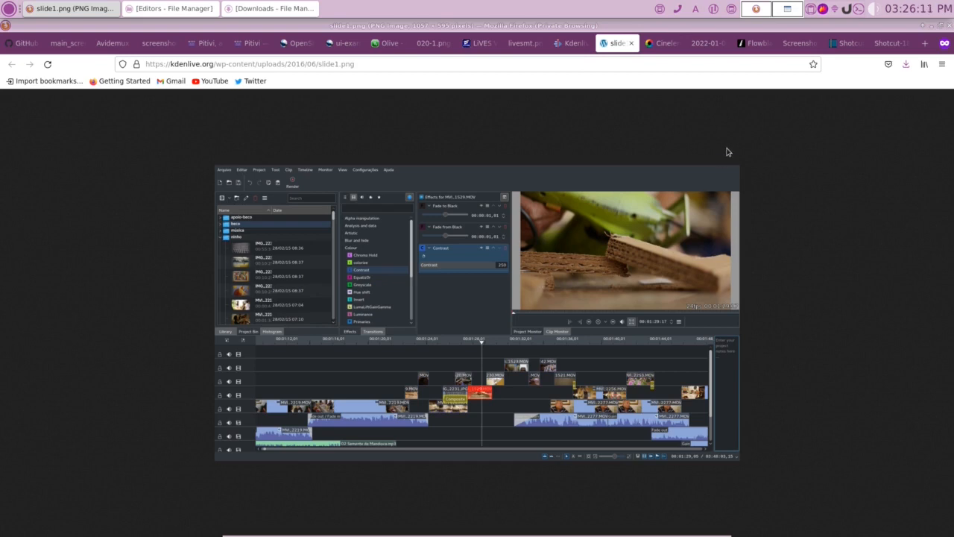
left_click(708, 45)
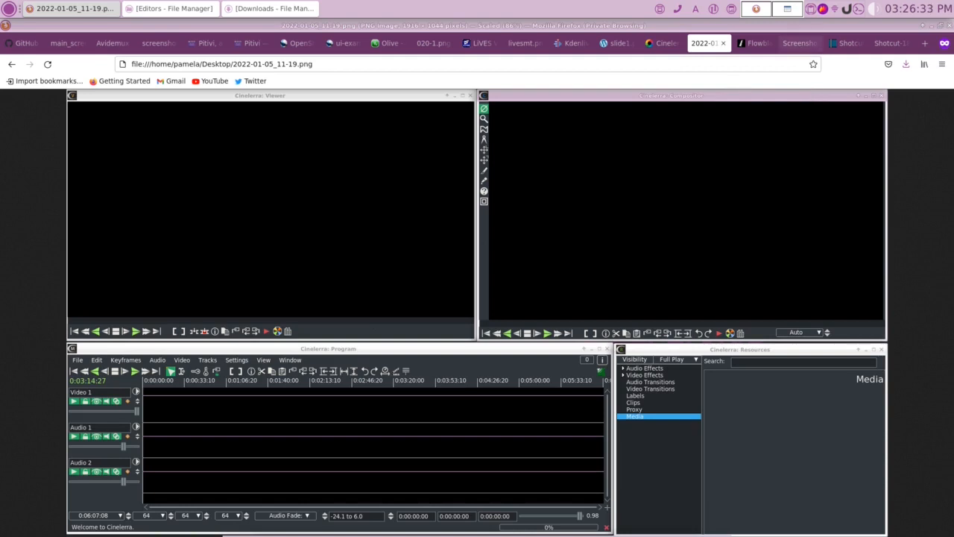
left_click(799, 45)
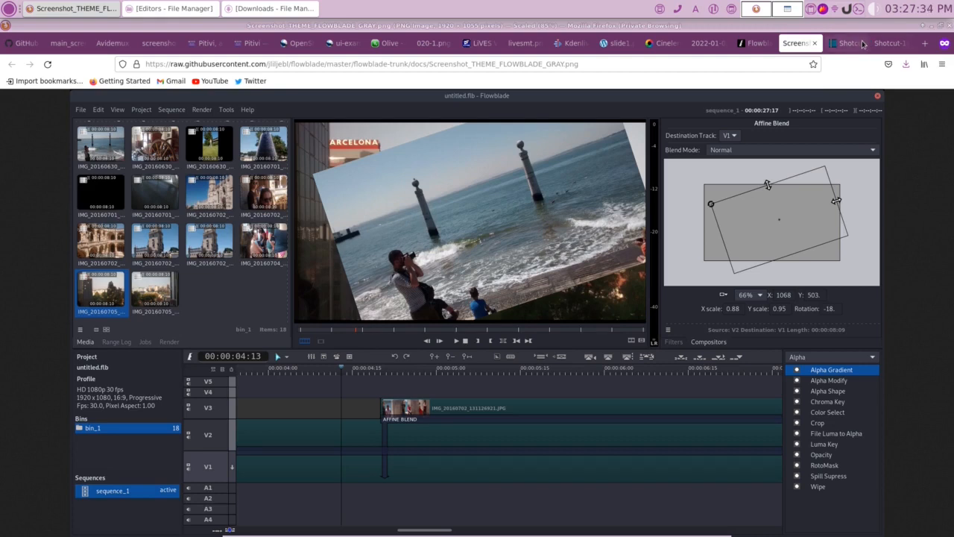
left_click(882, 46)
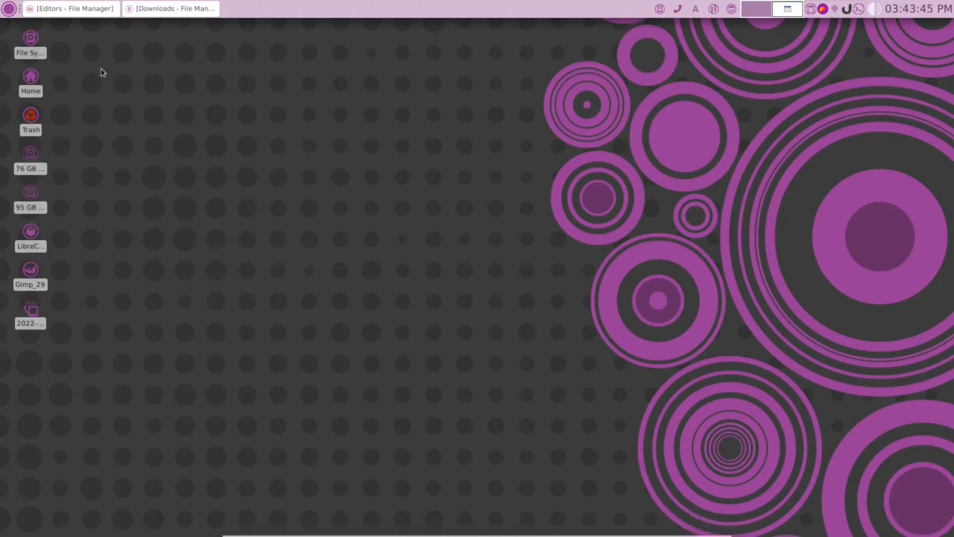
- Switch to the file manager and check the contents of 1_LossLessCut and 2_Avidemux in the Editors folder
left_click(77, 7)
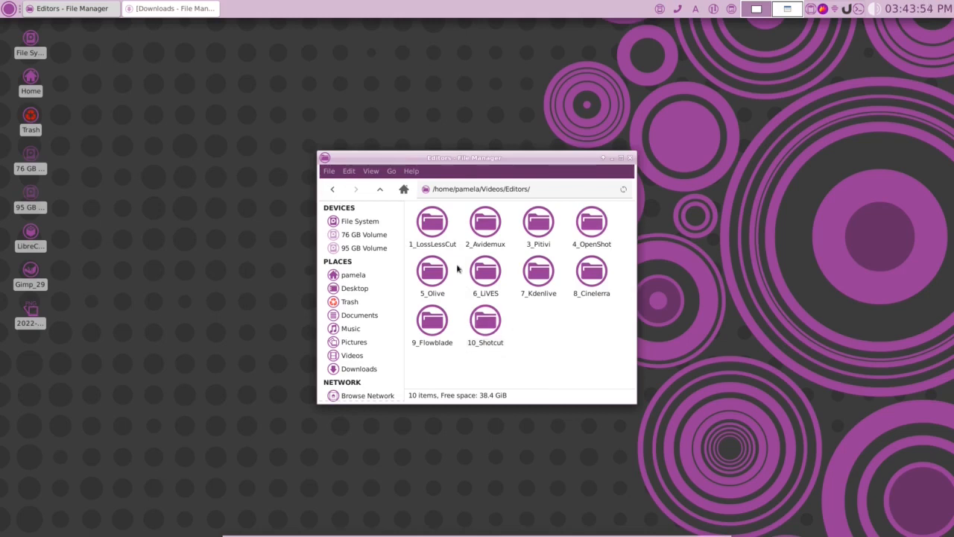
left_click(431, 221)
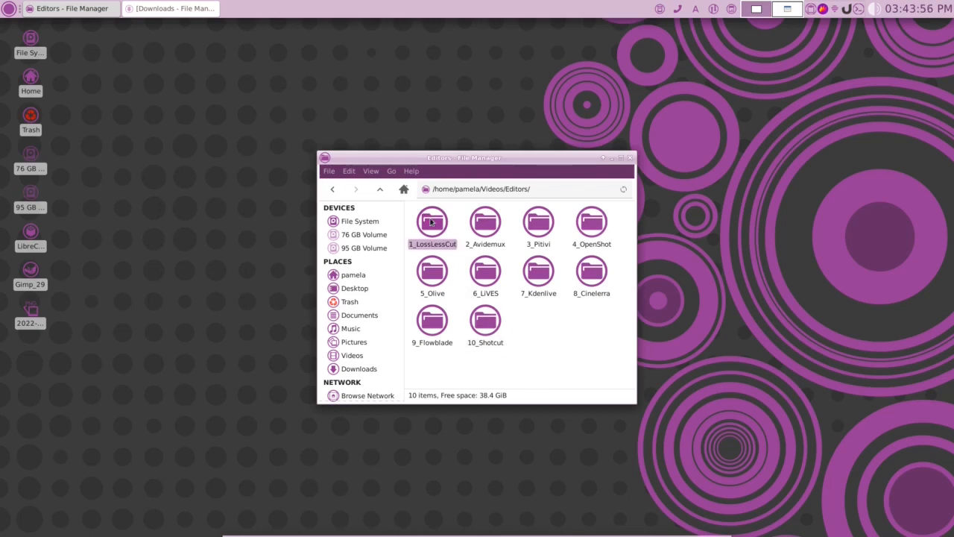
double_click(431, 221)
left_click(379, 188)
double_click(485, 221)
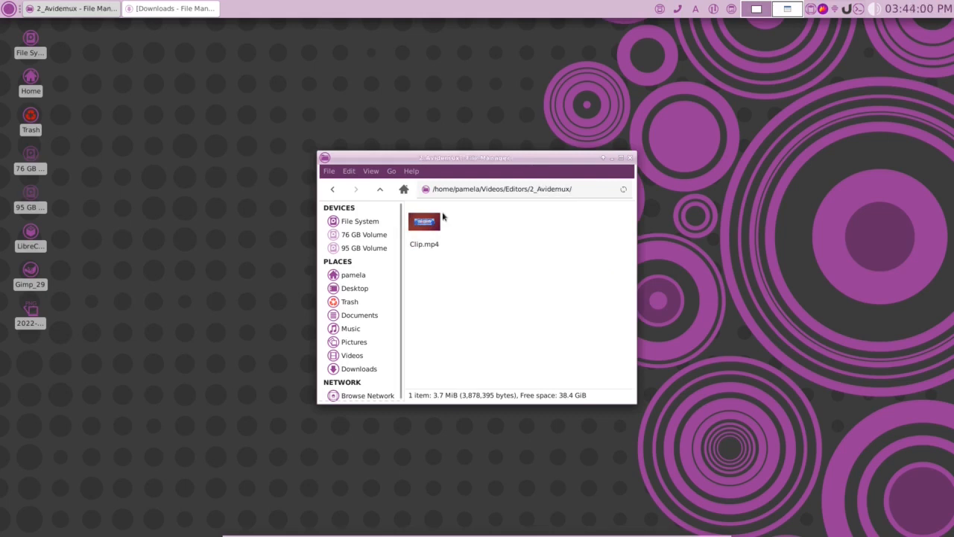
left_click(380, 190)
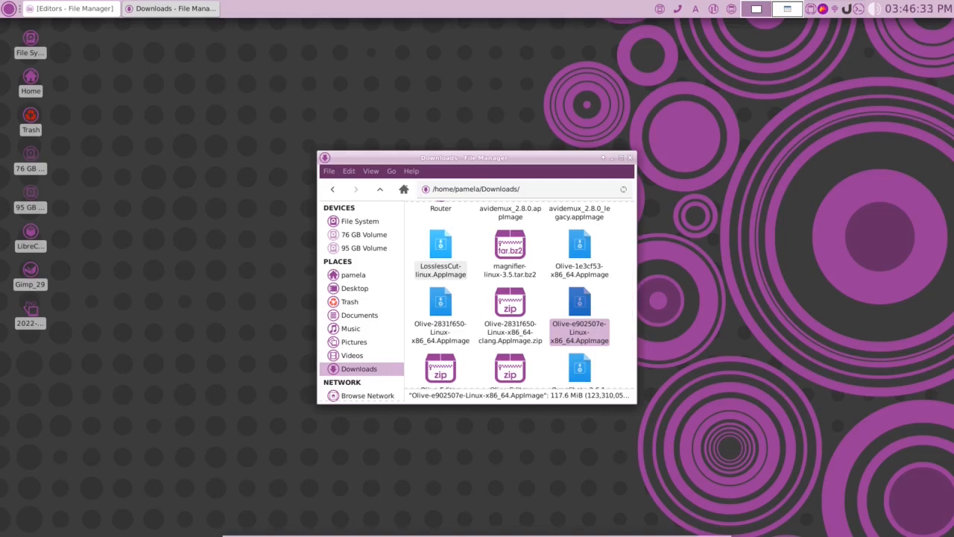
- Launch LosslessCut from its AppImage in Downloads and open the 1_LossLessCut folder beside its window
double_click(438, 249)
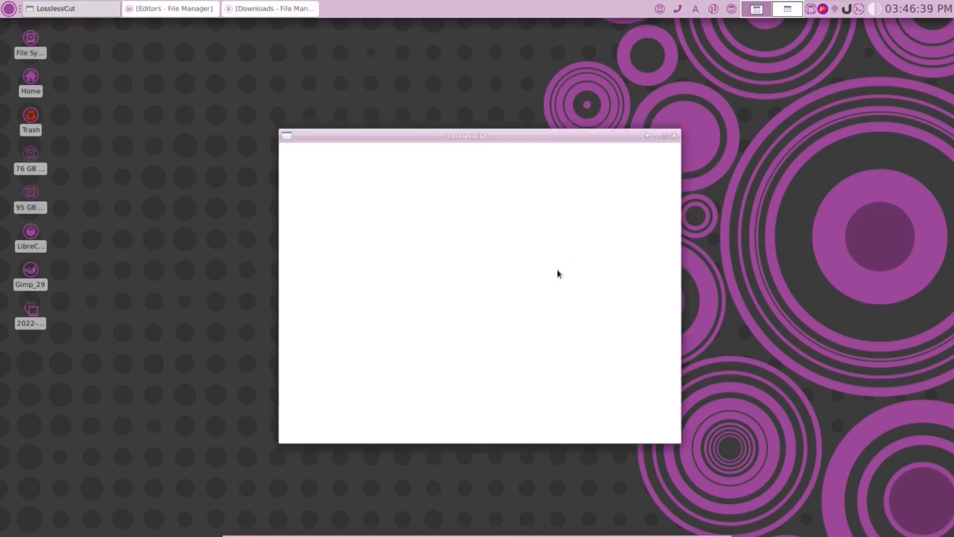
left_click_drag(491, 137, 498, 77)
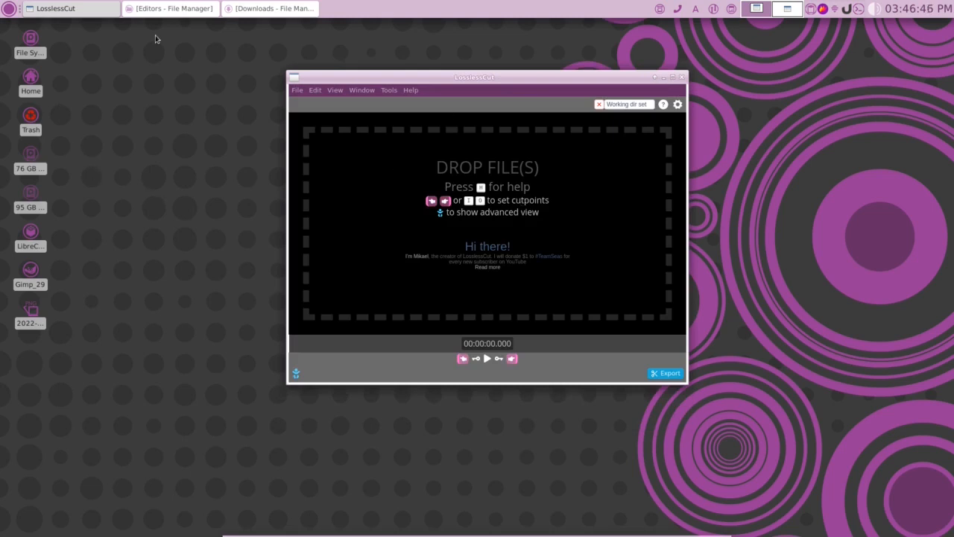
left_click(203, 14)
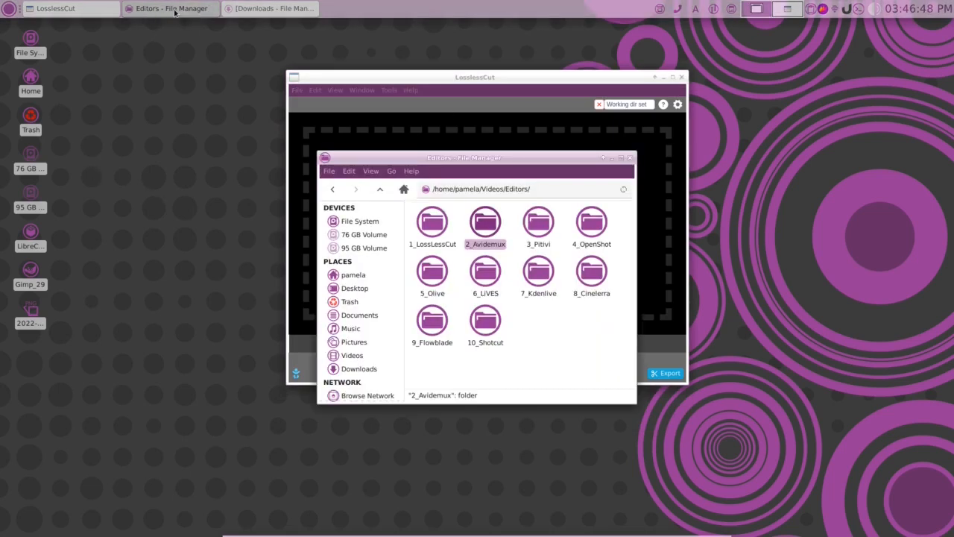
double_click(432, 223)
left_click_drag(472, 158, 207, 139)
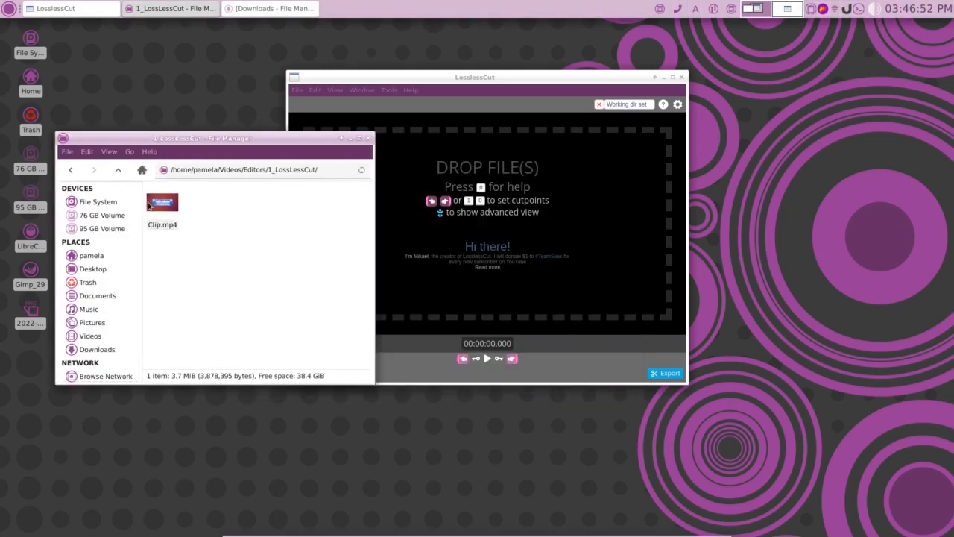
- Load Clip.mp4 from the 1_LossLessCut folder into LosslessCut and minimize the file manager
left_click(156, 206)
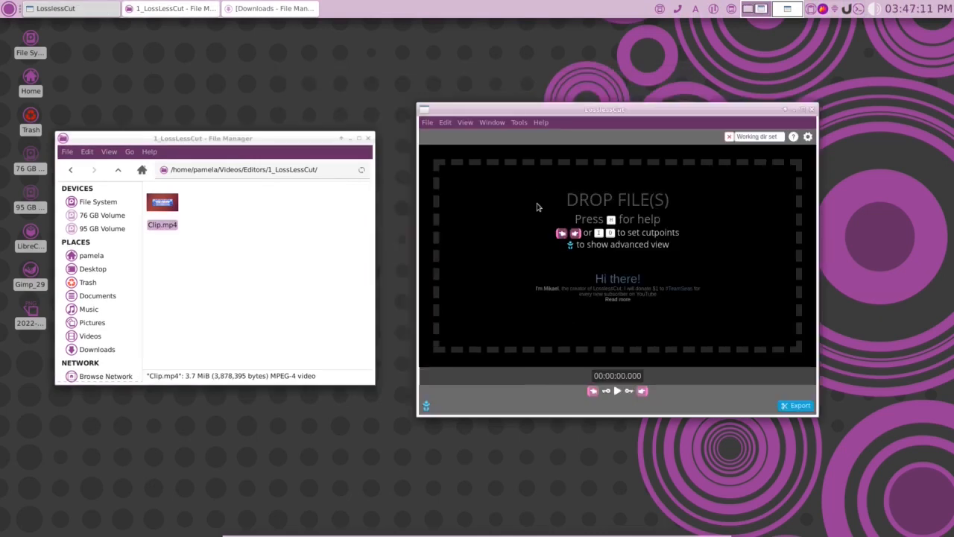
left_click_drag(163, 203, 542, 216)
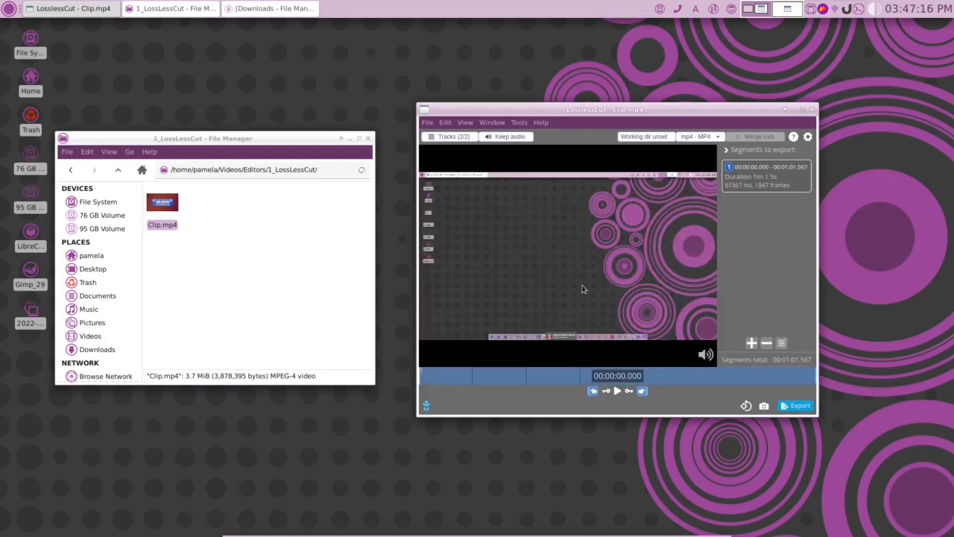
left_click(351, 140)
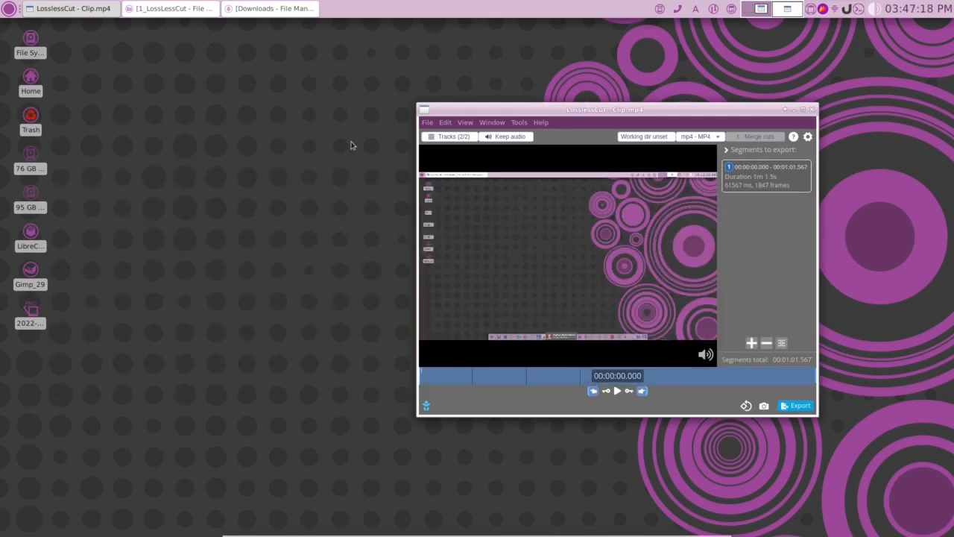
left_click_drag(625, 112, 509, 66)
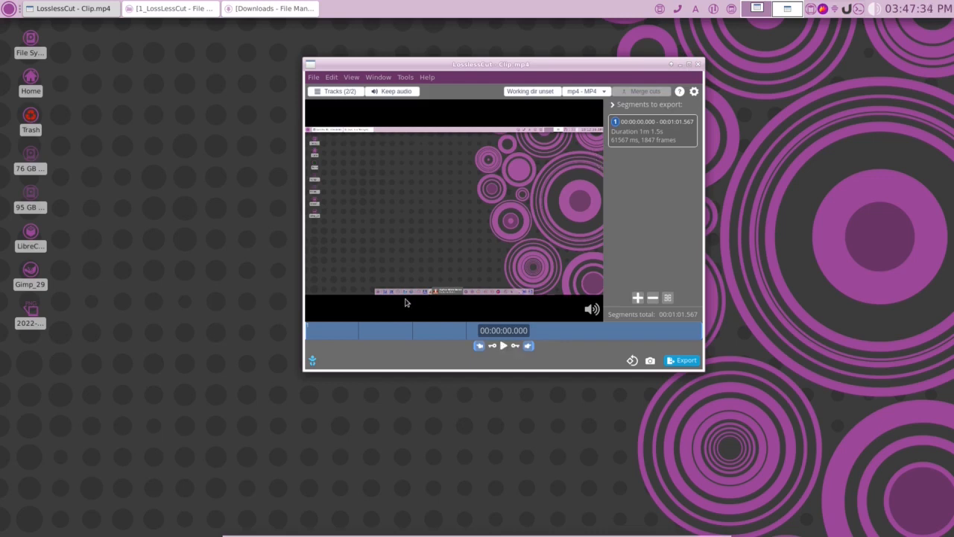
- Preview part of Clip.mp4 and return the playhead to near the beginning
left_click(607, 331)
left_click(479, 346)
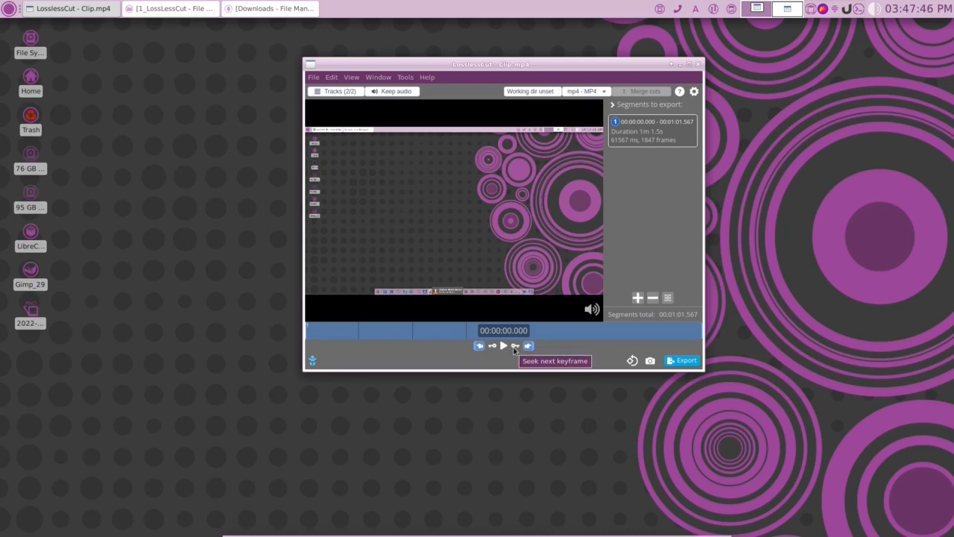
left_click(467, 337)
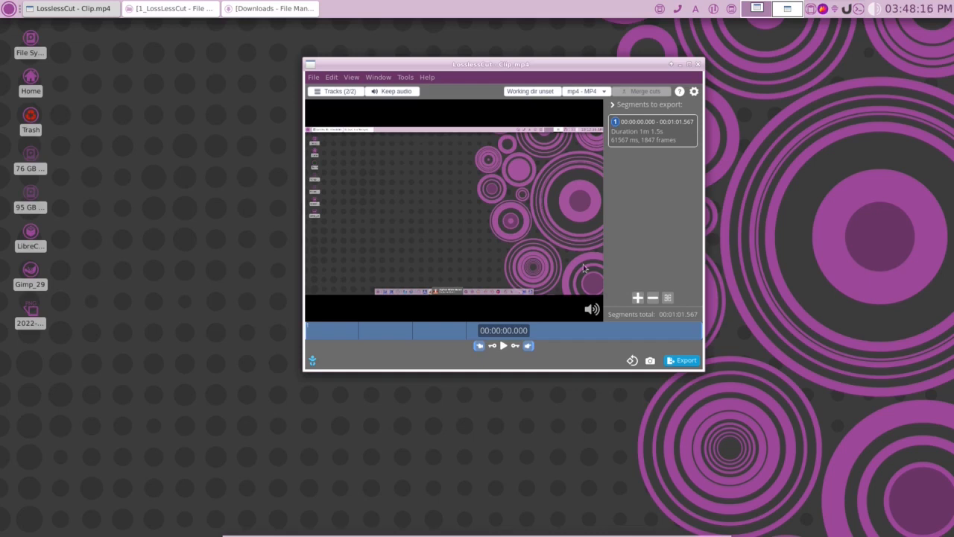
left_click(504, 346)
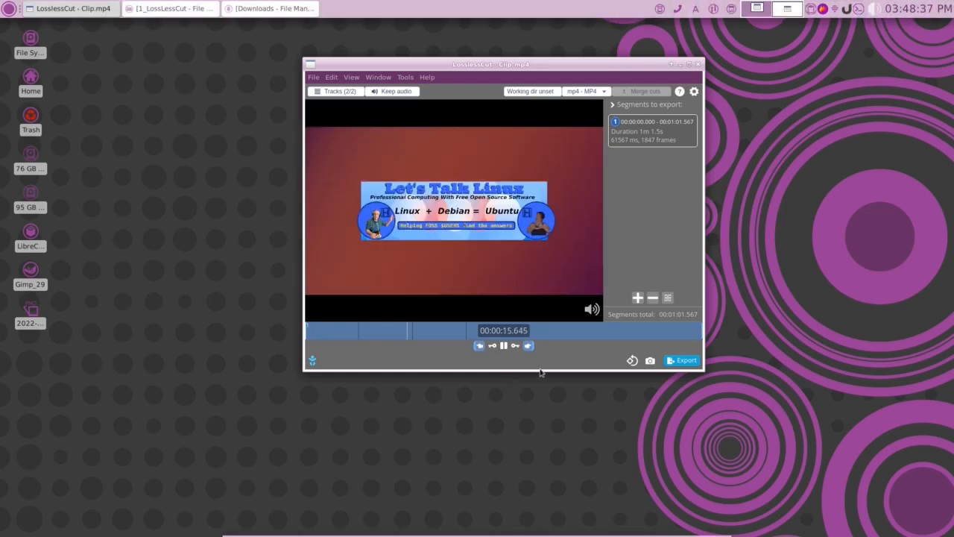
key("space")
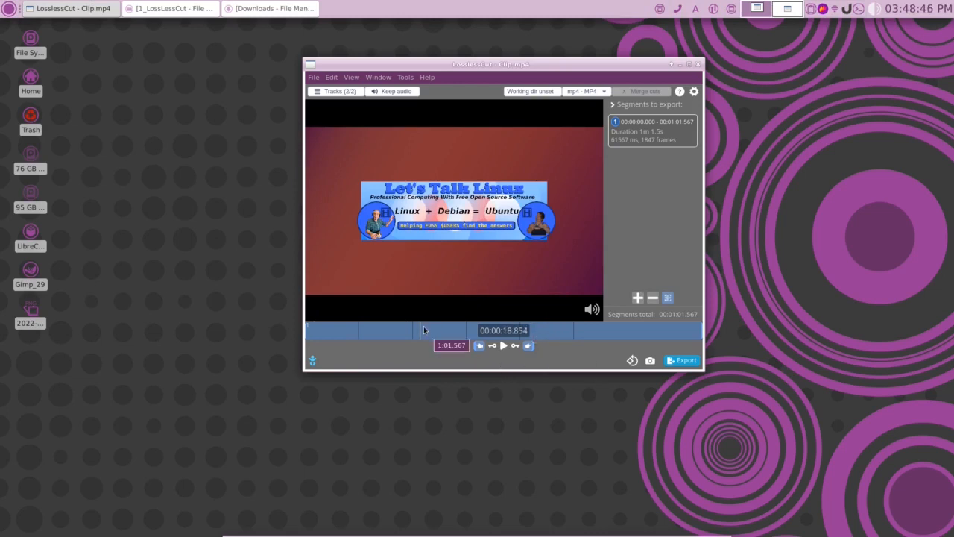
left_click(421, 329)
left_click(310, 332)
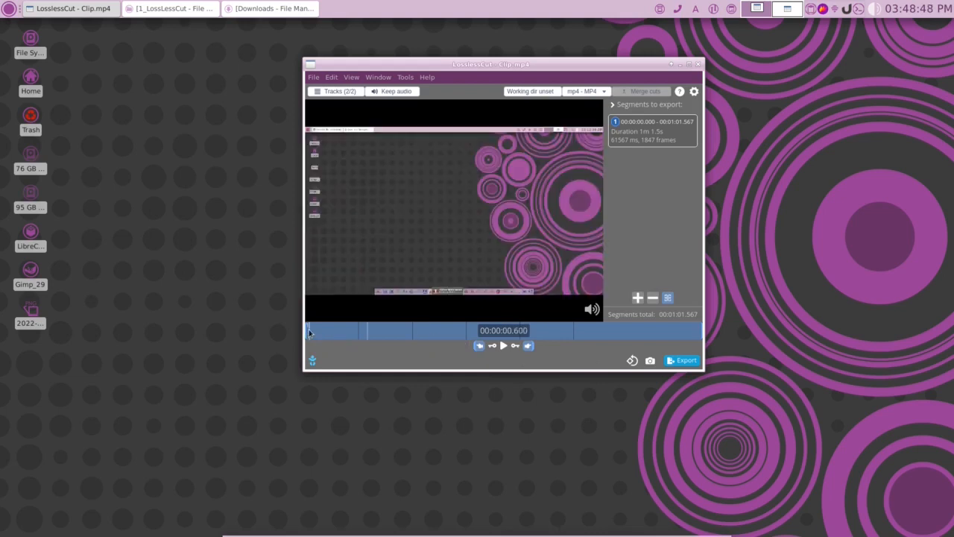
left_click(309, 329)
- Play past the desktop opening and set the first segment's start at 00:00:01.466
left_click(479, 345)
left_click(504, 346)
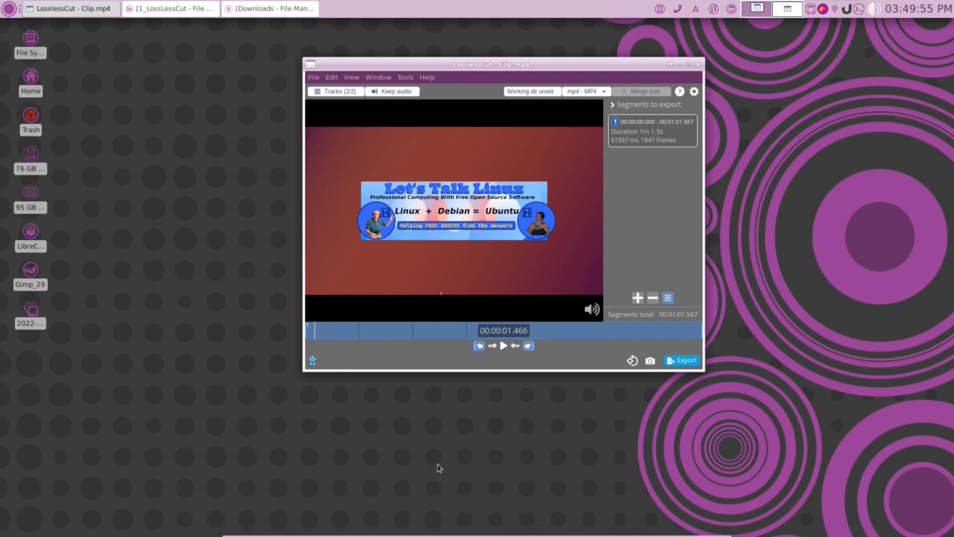
left_click(479, 346)
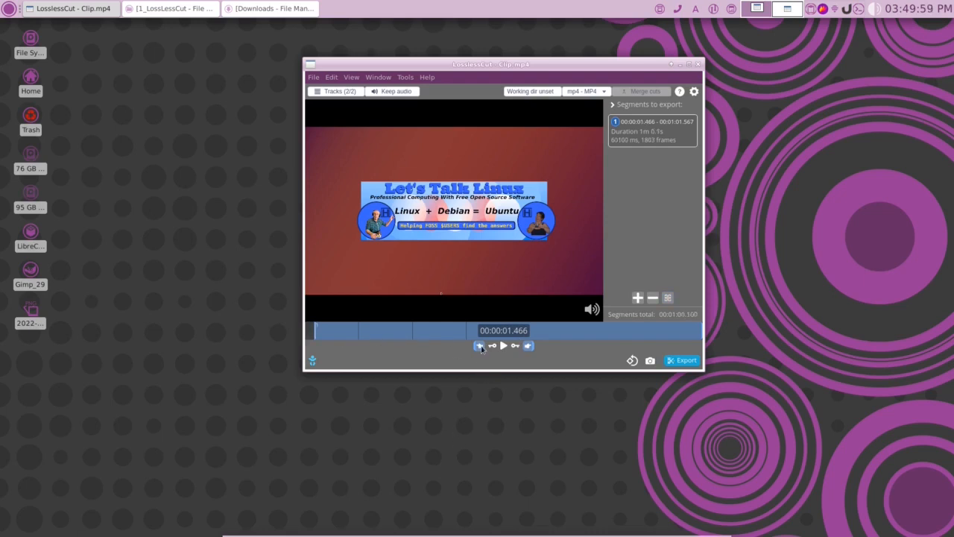
- Continue playback and set the first segment's end at 00:00:25.824
key("space")
key("space")
left_click(528, 346)
left_click_drag(471, 331, 319, 333)
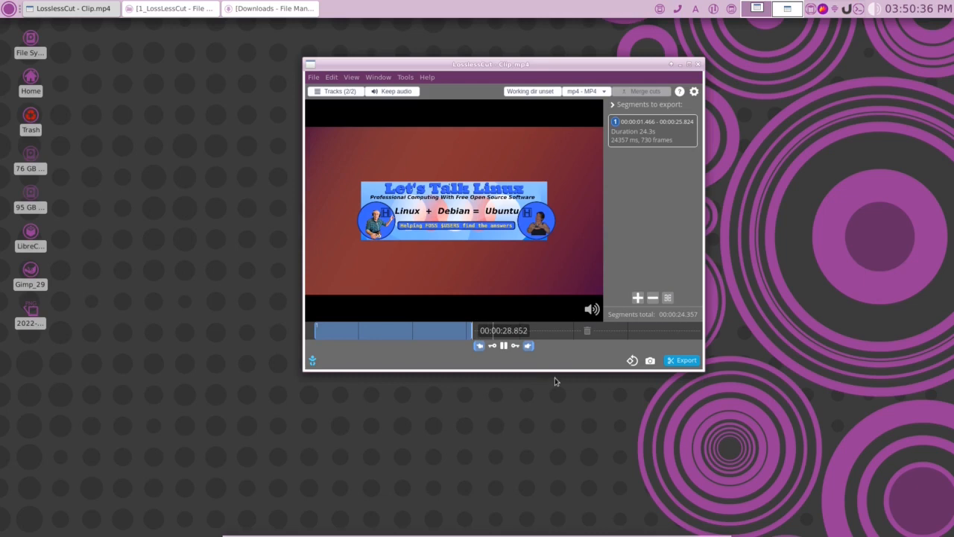
- Play past the unwanted section and add a second segment starting at 00:00:34.799
key("space")
left_click(503, 348)
left_click(503, 347)
left_click(480, 345)
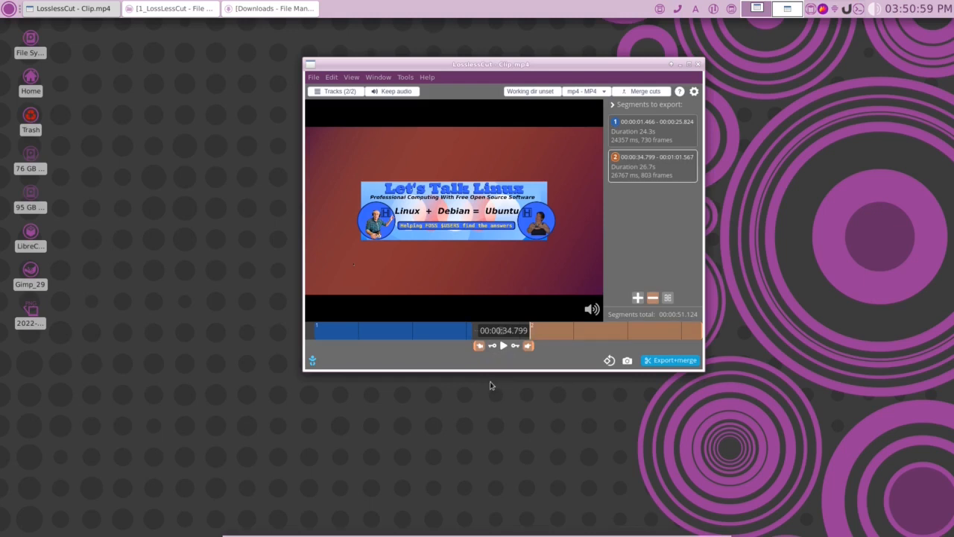
- Continue playback and set the second segment's end at 00:00:57.147
left_click(503, 345)
left_click(503, 346)
left_click(529, 345)
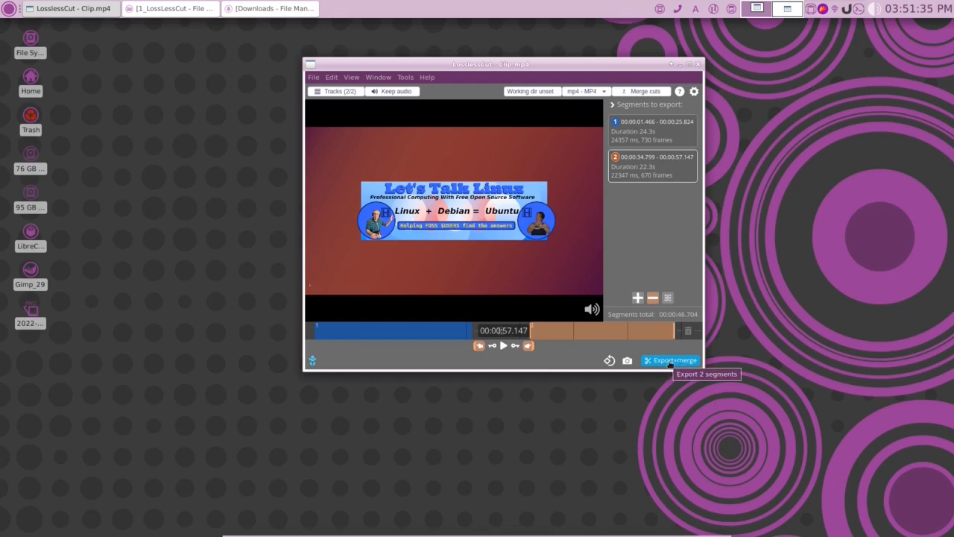
- Switch the export mode from Merge cuts through Merge & Separate to Separate files
left_click(646, 91)
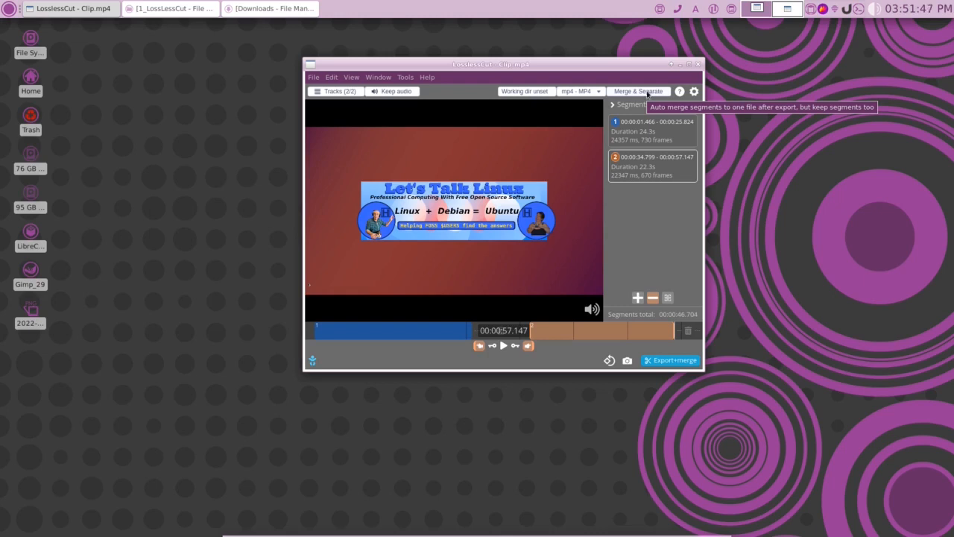
left_click(647, 92)
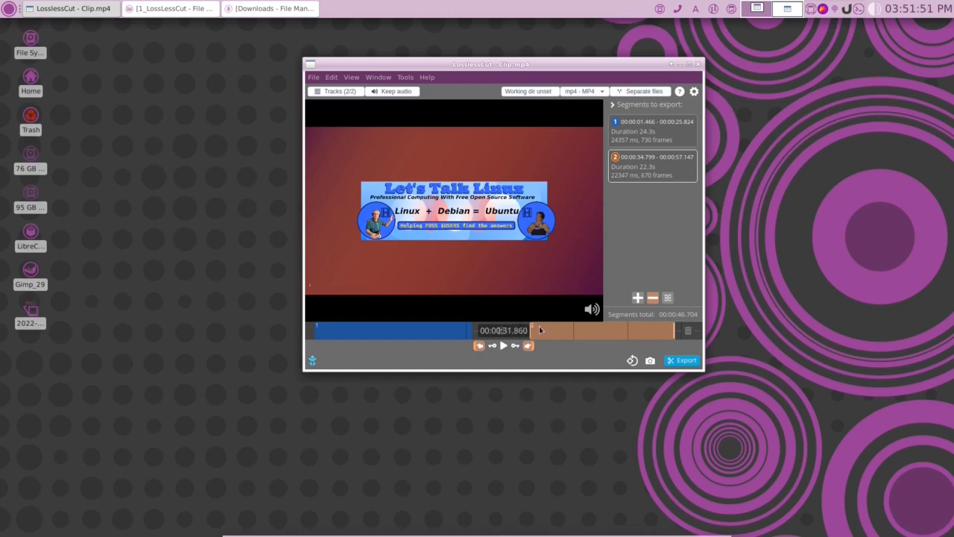
- Set the export mode to Merge cuts and export both segments as one file in the MP4 (MPEG-4 Part 14) container
left_click(546, 330)
left_click(646, 92)
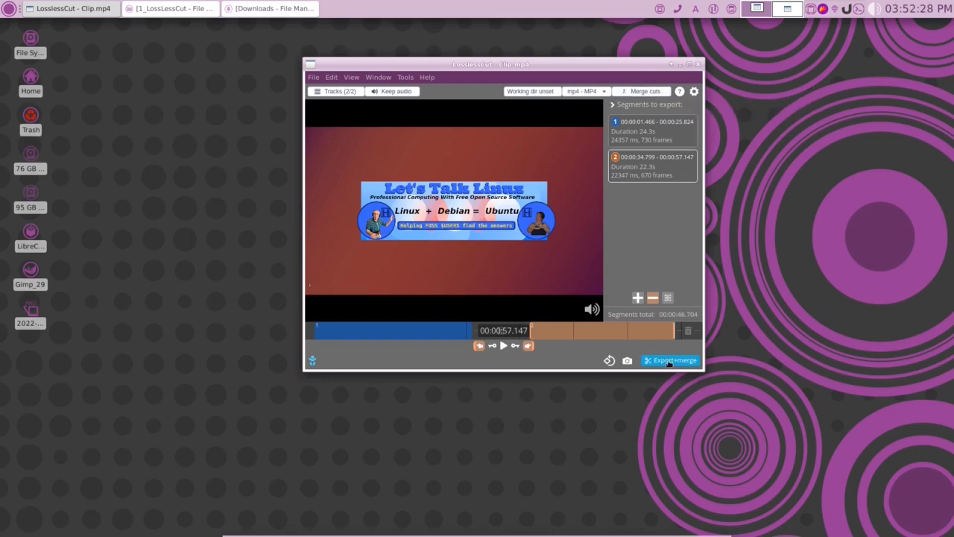
left_click(669, 361)
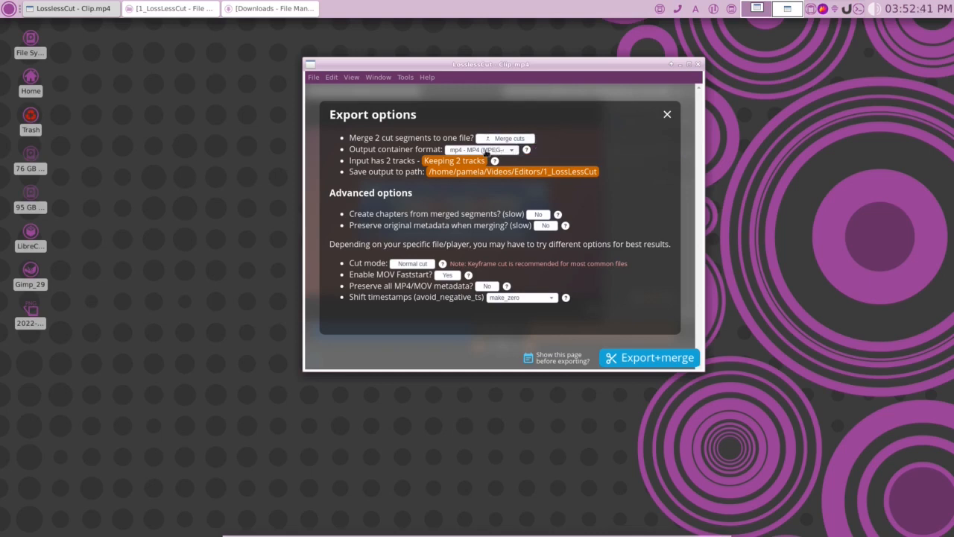
left_click(507, 150)
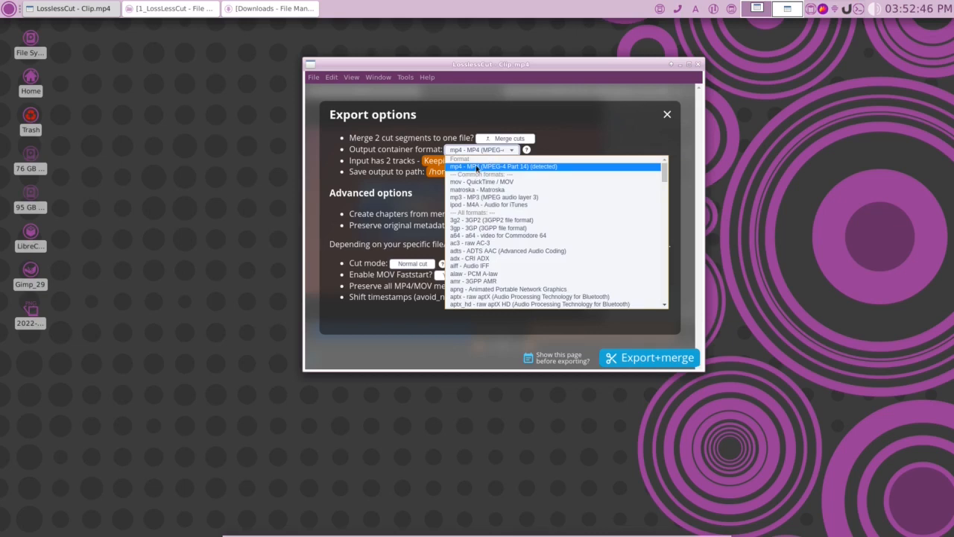
left_click(476, 167)
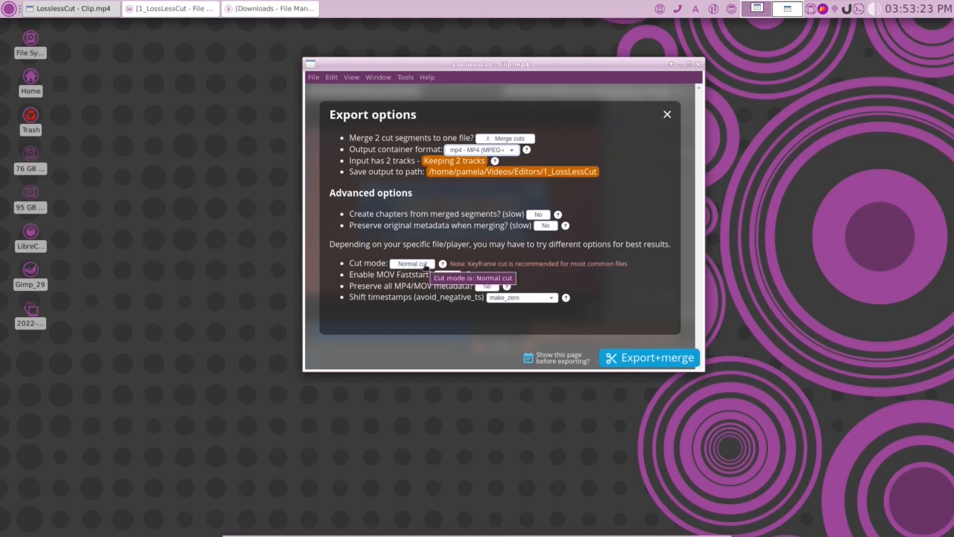
left_click(672, 360)
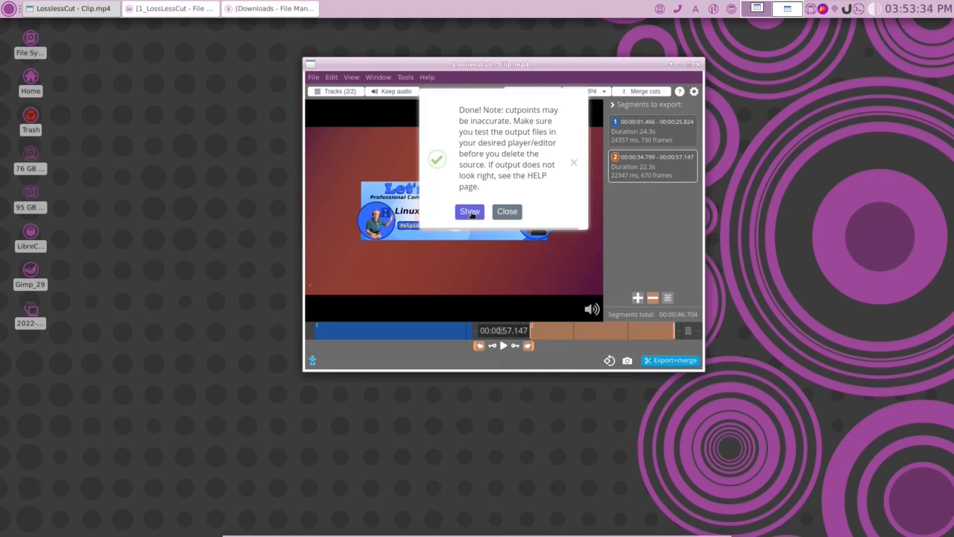
- Show the output folder and compare the properties of the original Clip.mp4 with those of the merged export
left_click(469, 212)
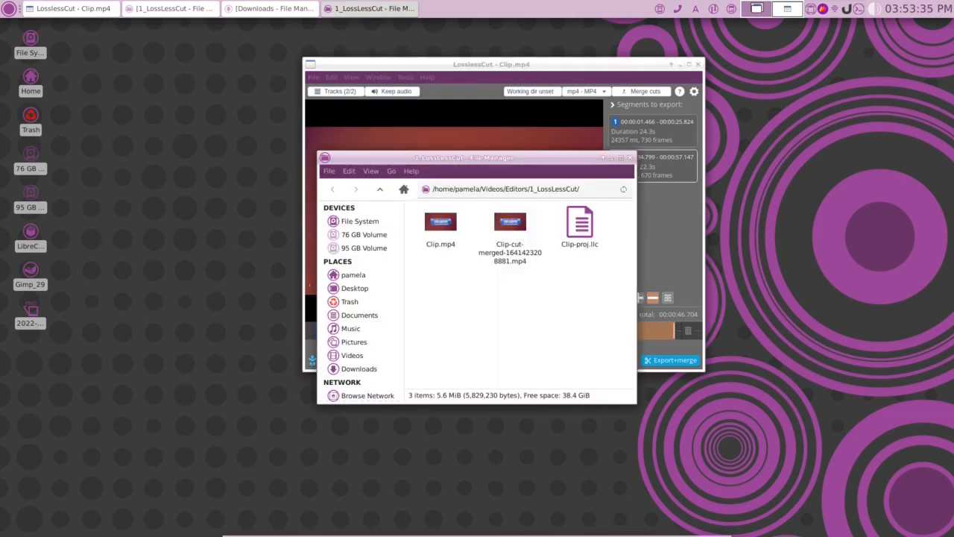
left_click(442, 233)
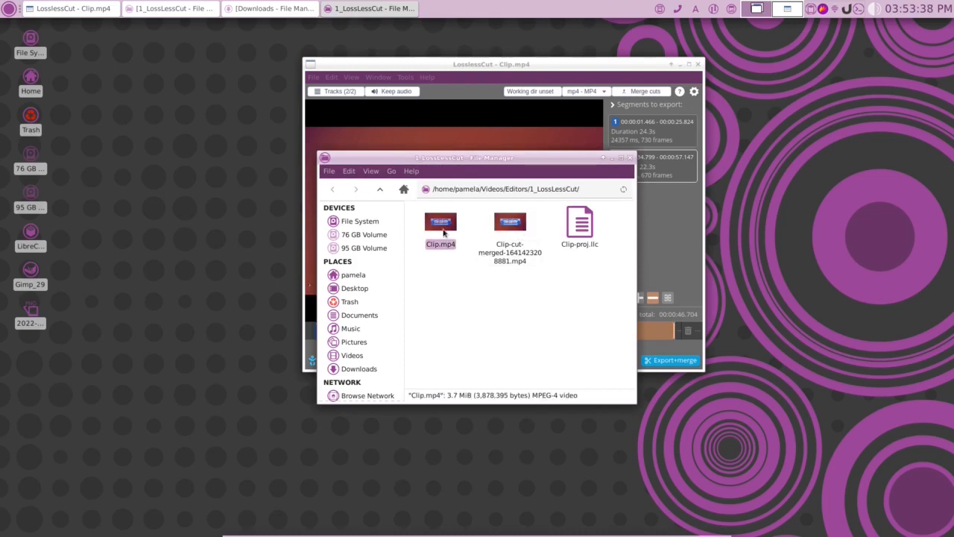
right_click(443, 232)
left_click(472, 374)
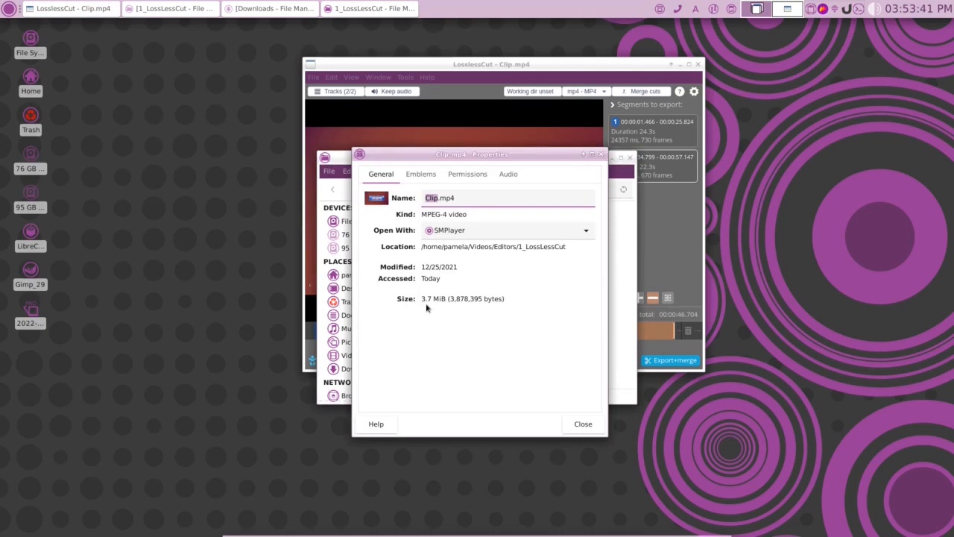
left_click(583, 423)
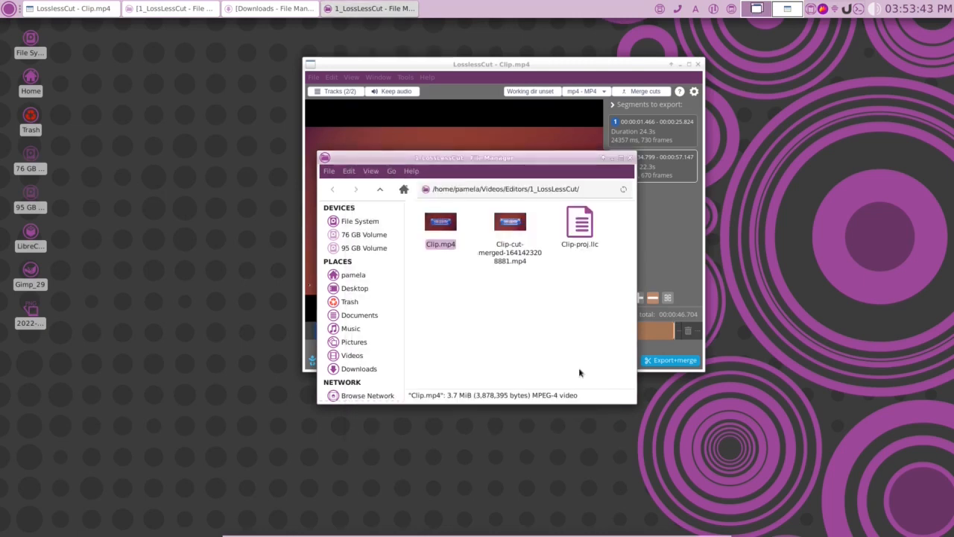
right_click(511, 228)
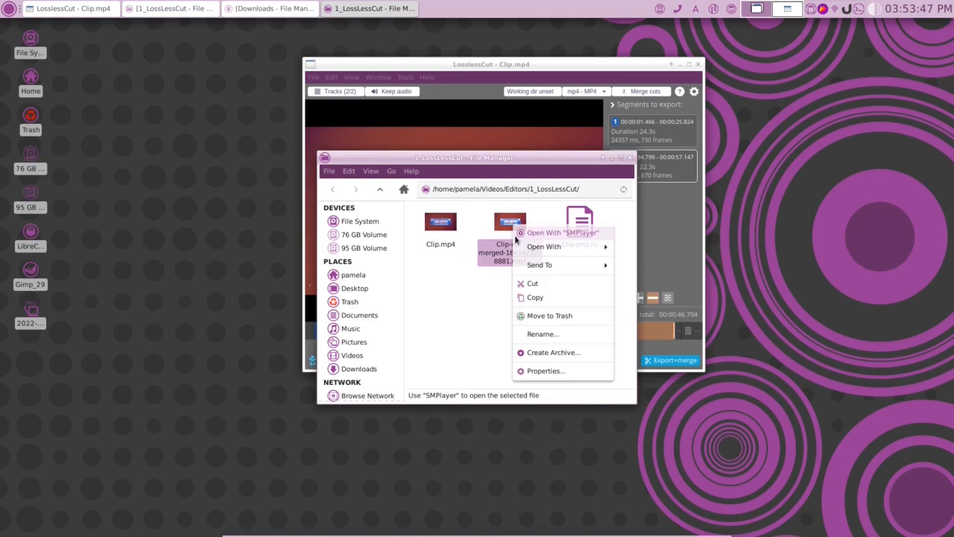
left_click(559, 375)
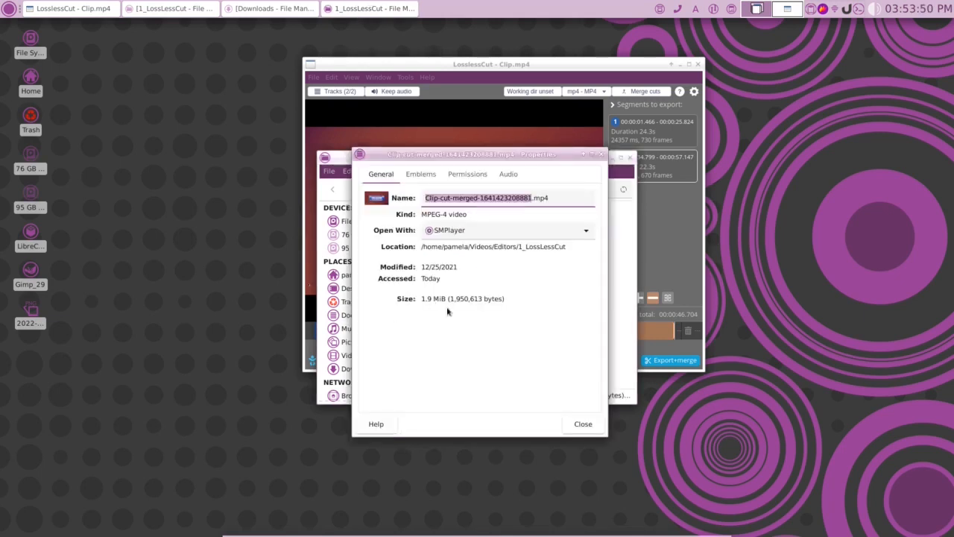
left_click(582, 423)
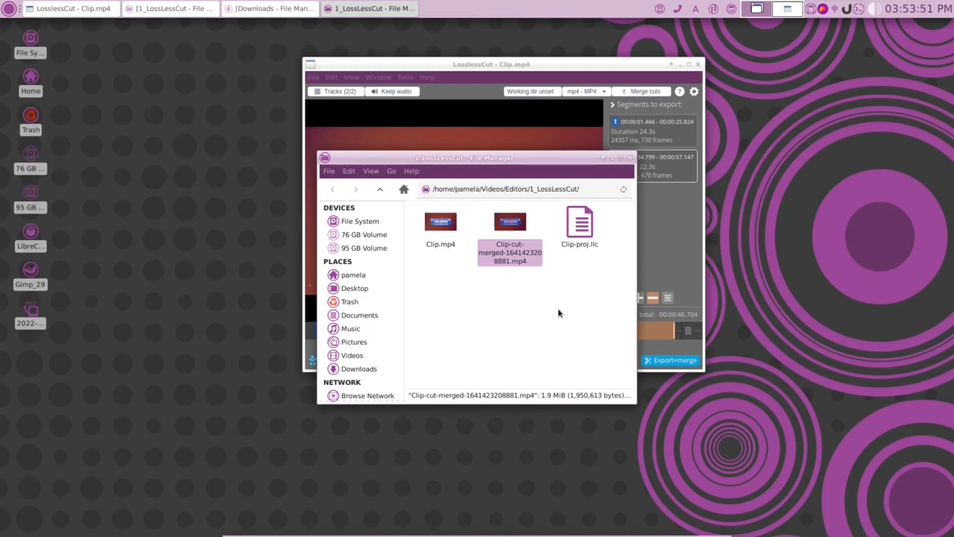
- Play the merged export in SMPlayer to check the cuts, and close the player
right_click(511, 228)
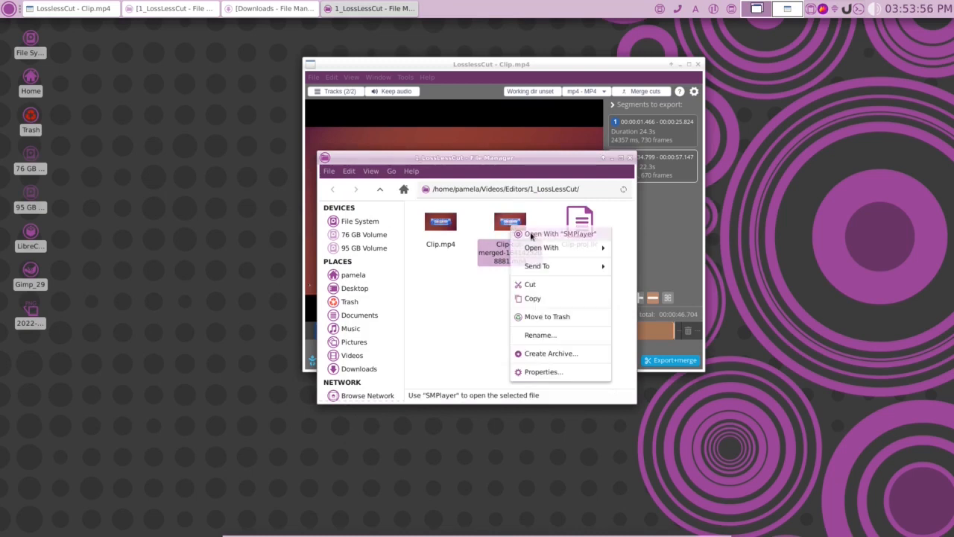
left_click(531, 235)
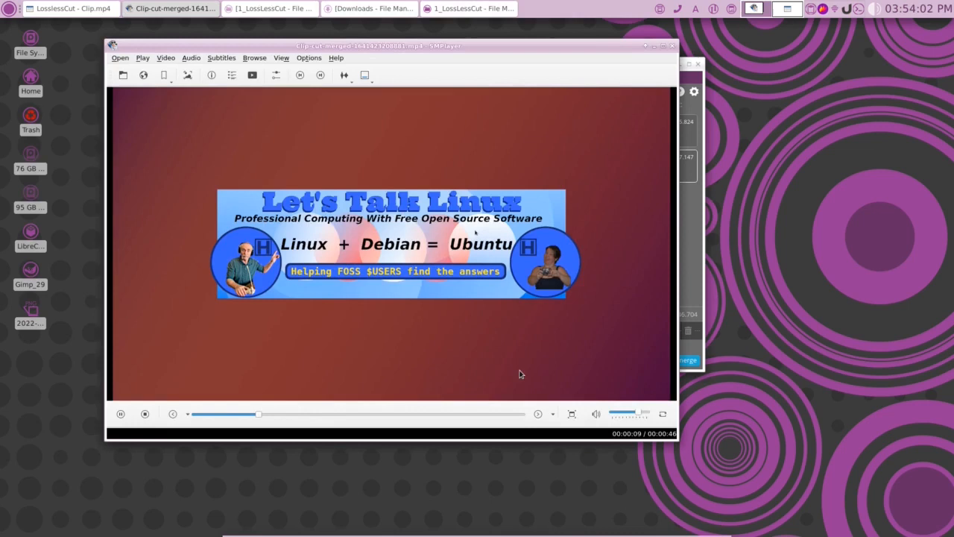
left_click(121, 415)
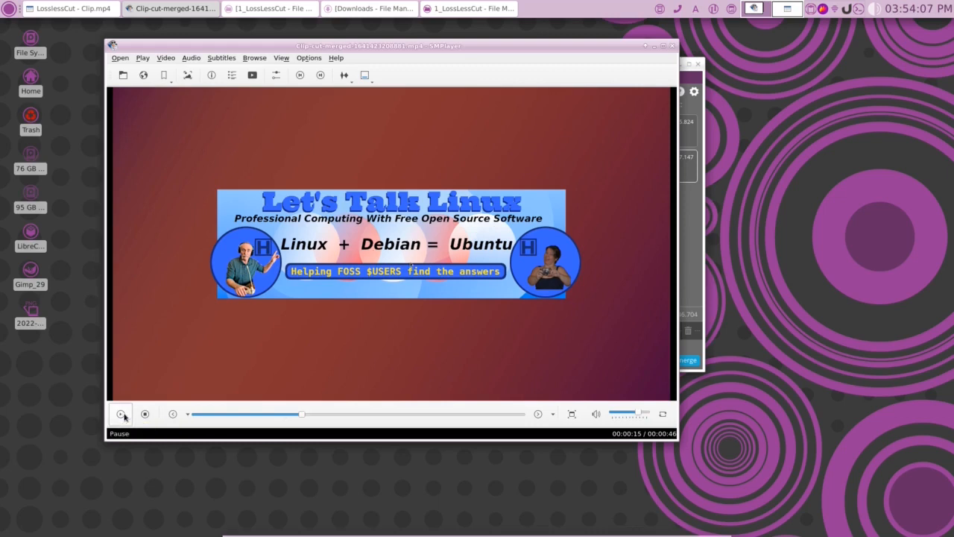
left_click(196, 414)
left_click(143, 415)
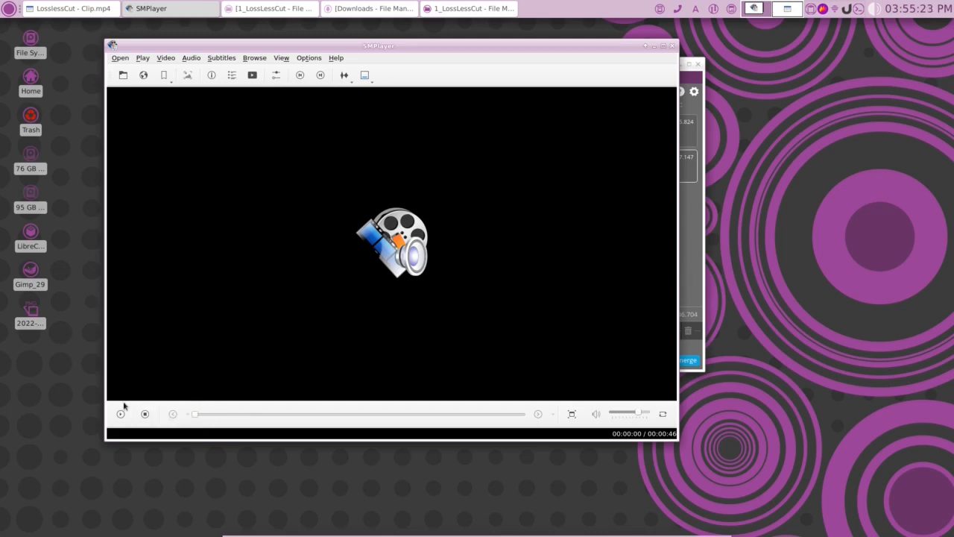
left_click(673, 46)
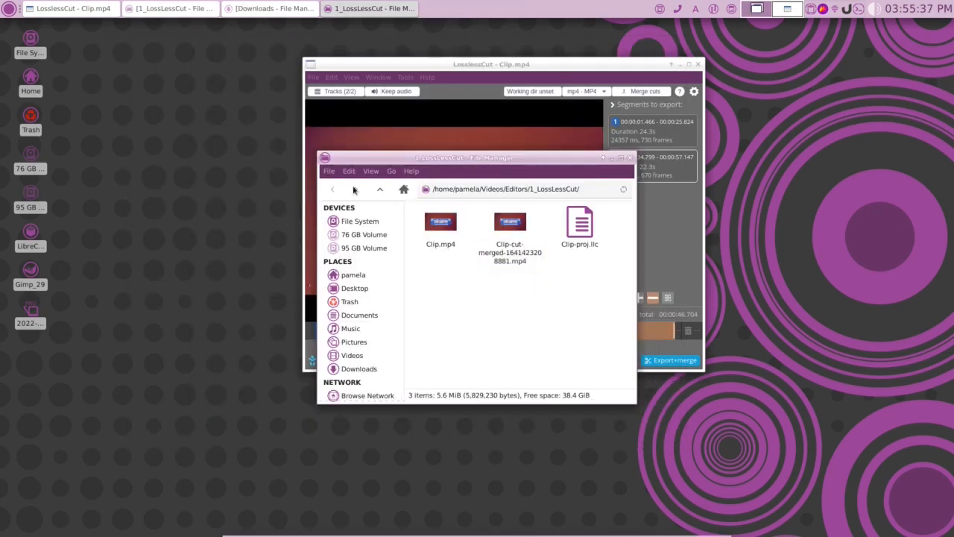
- Return the file manager to the Editors folder and minimise it, and launch avidemux_2.8.0.appImage from the Downloads folder
key("alt+Up")
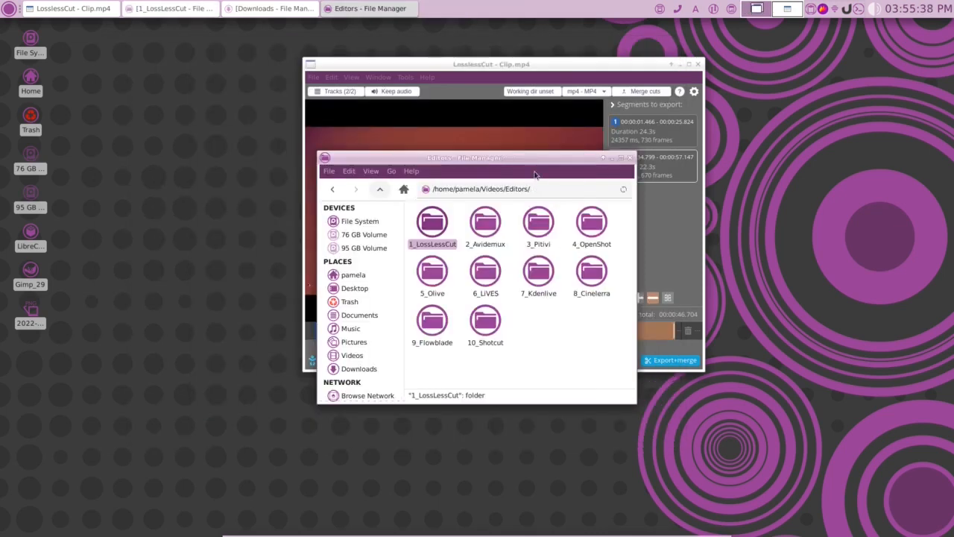
left_click(612, 158)
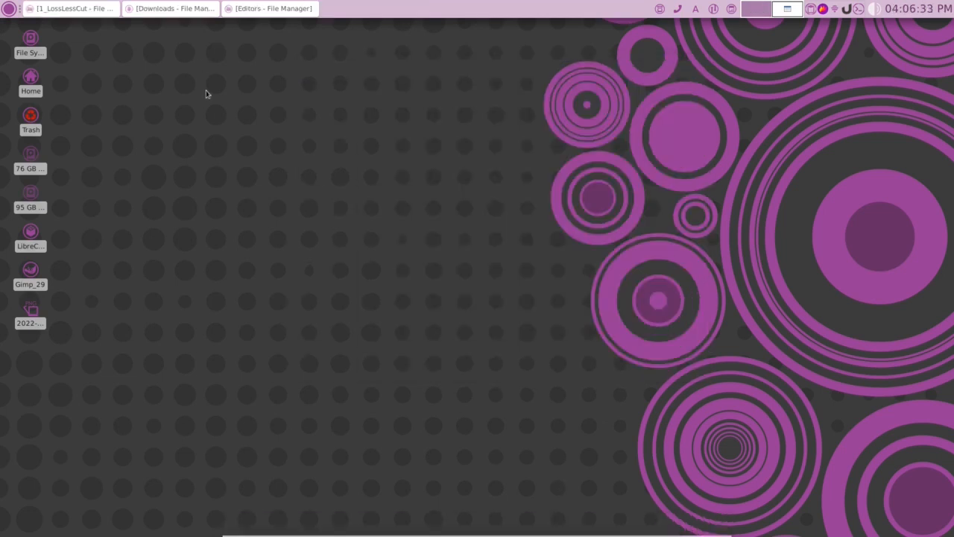
left_click(195, 9)
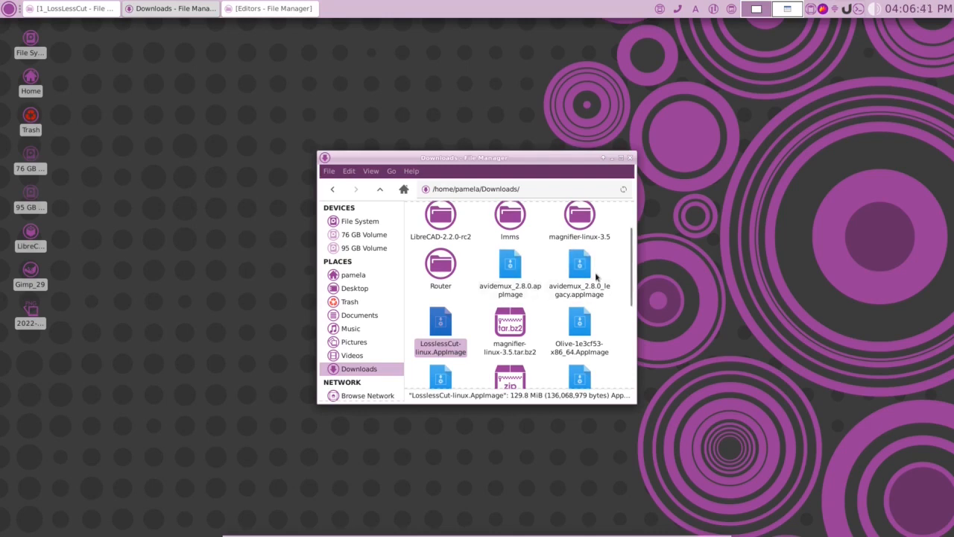
left_click(509, 268)
double_click(509, 267)
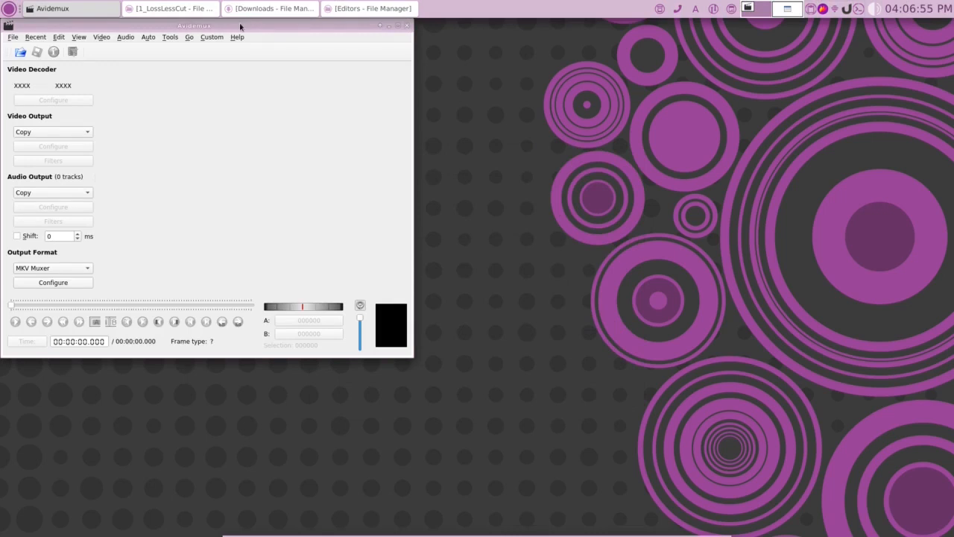
left_click_drag(240, 27, 524, 68)
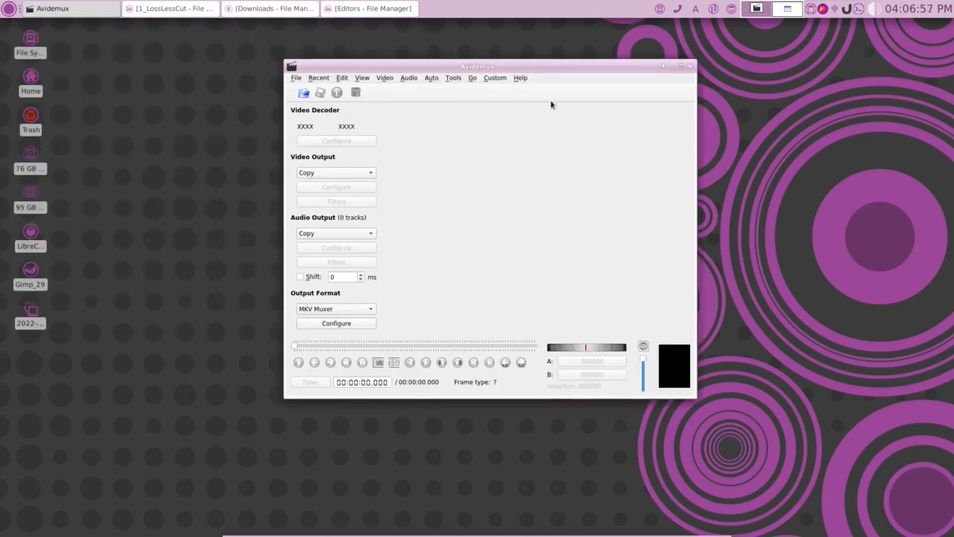
- Open Clip.mp4 from the Videos/Editors/2_Avidemux folder and reposition the editor window so that it fits on the desktop
left_click(301, 92)
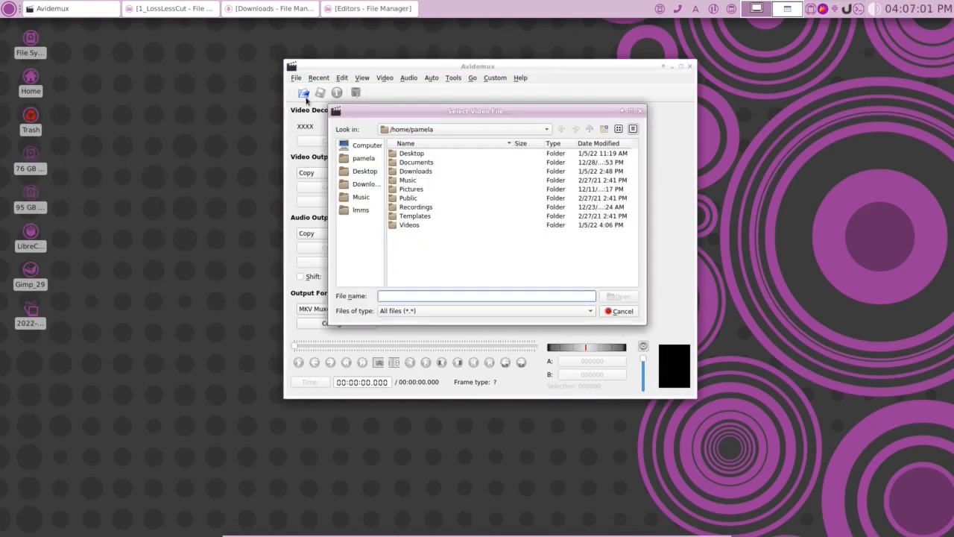
double_click(410, 224)
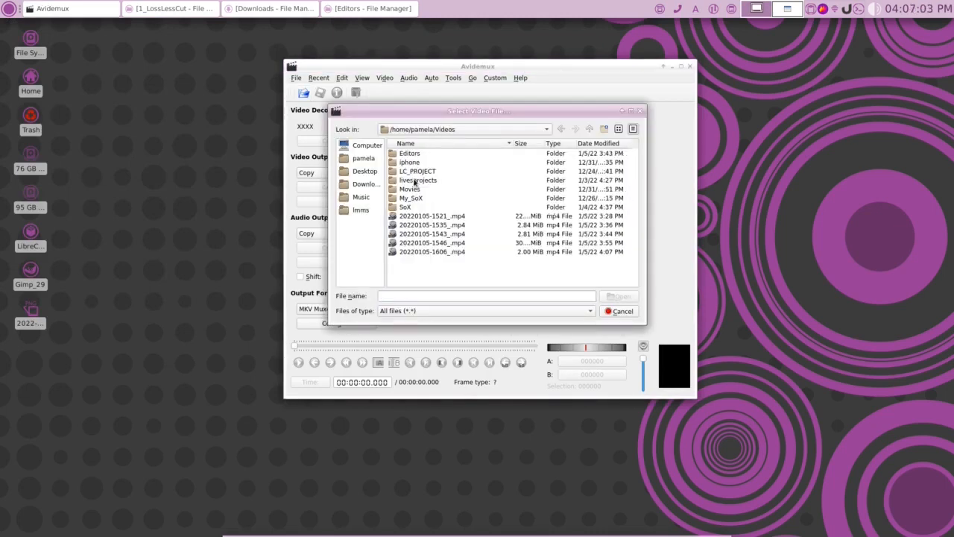
double_click(409, 154)
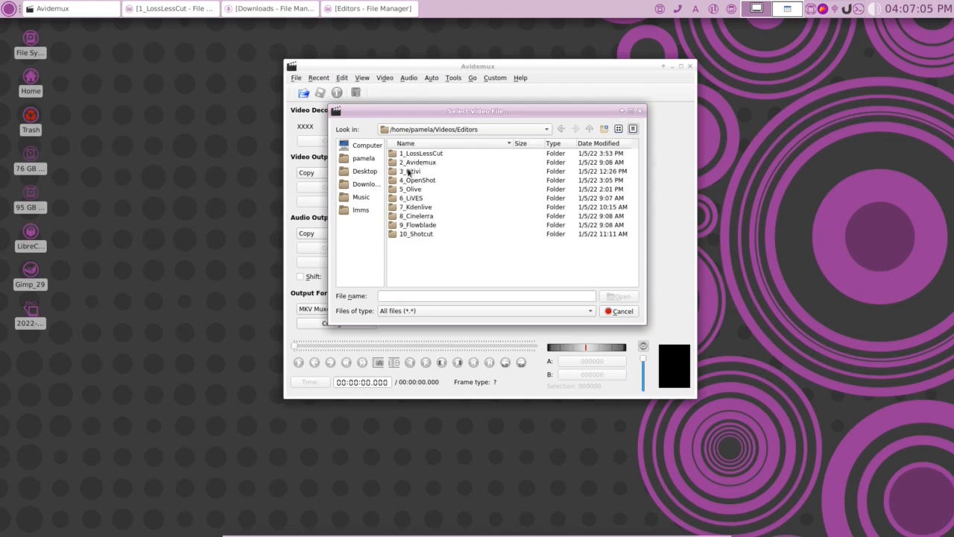
double_click(411, 162)
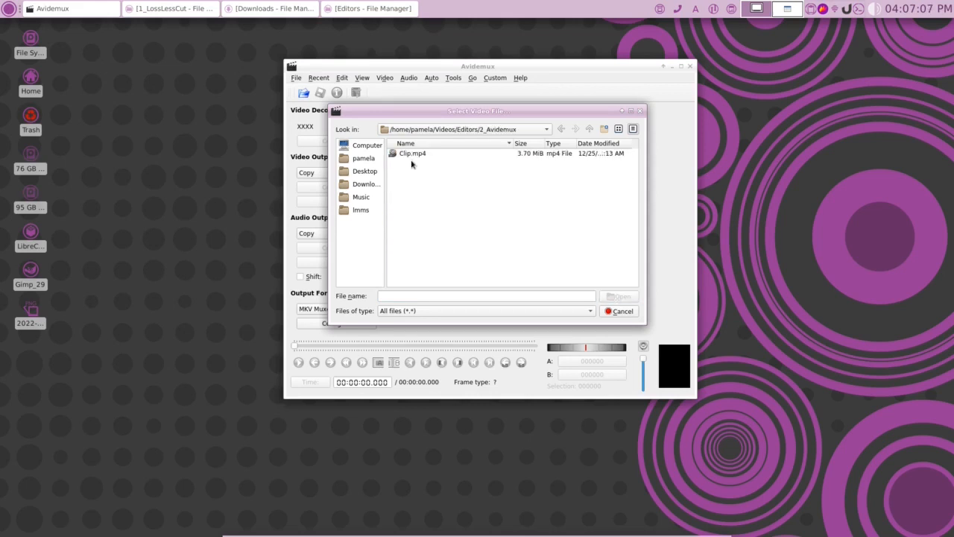
left_click(412, 153)
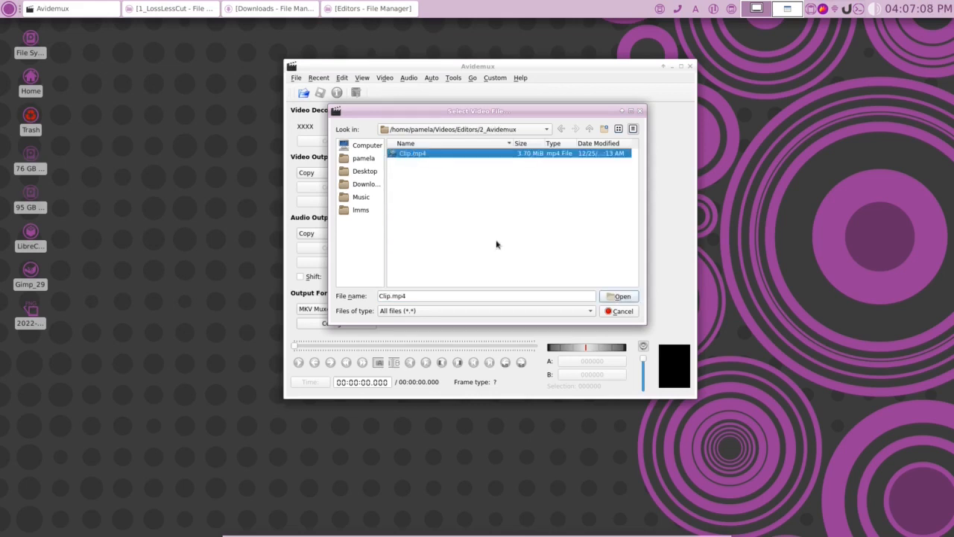
left_click(623, 298)
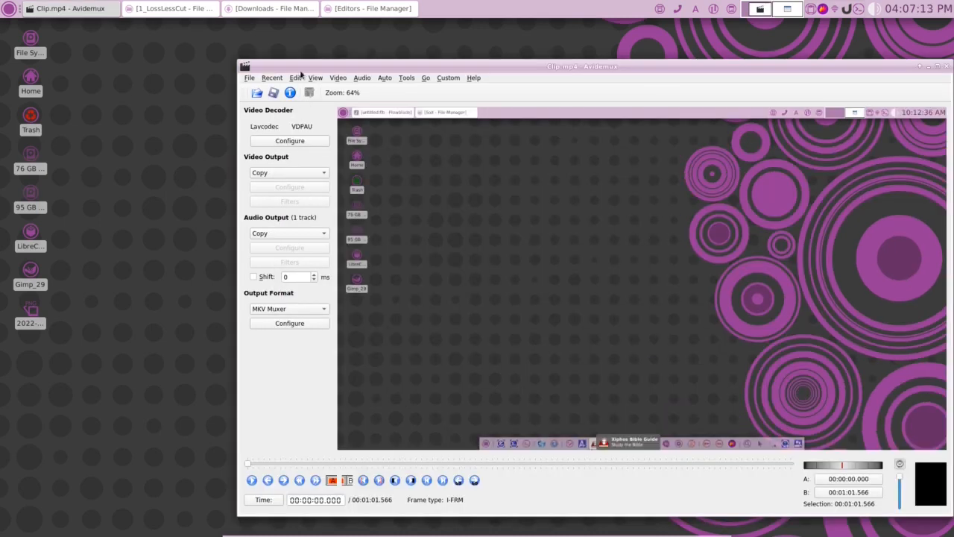
left_click_drag(658, 67, 527, 37)
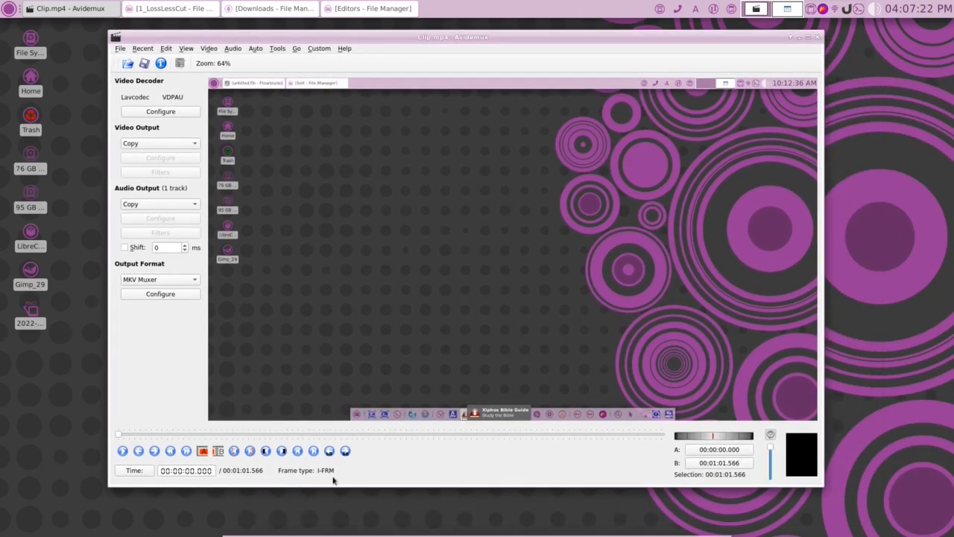
- Play the opening seconds of the clip to find where the intro banner appears, and return to the beginning
left_click(203, 453)
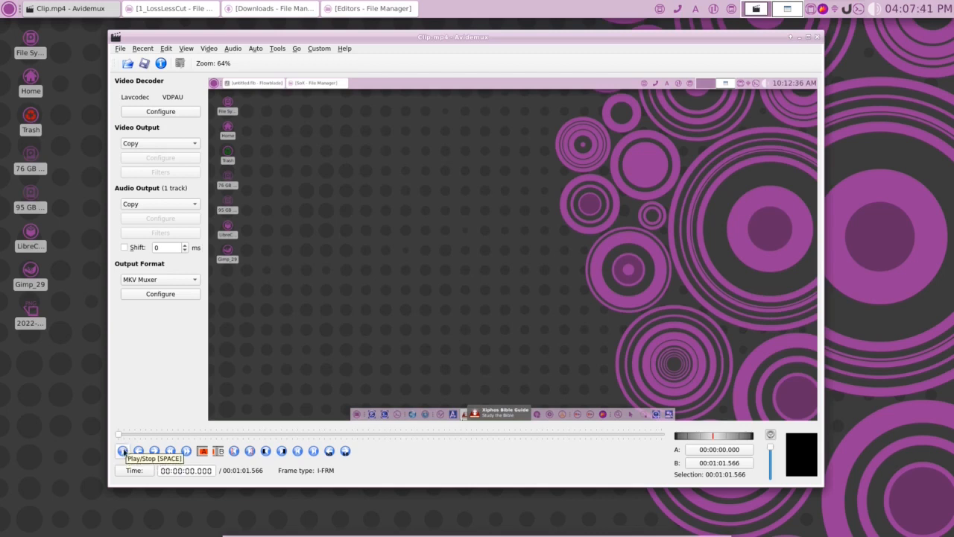
left_click(123, 451)
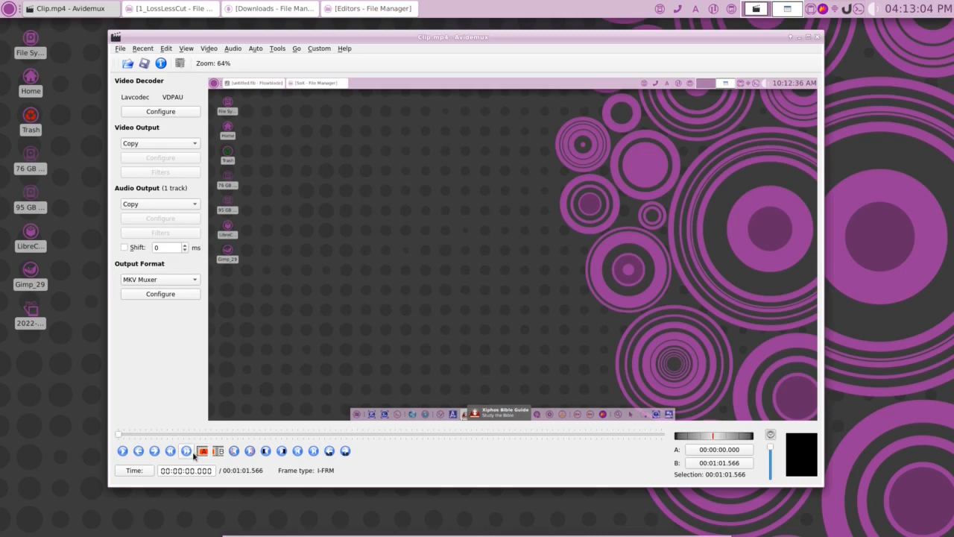
left_click(122, 451)
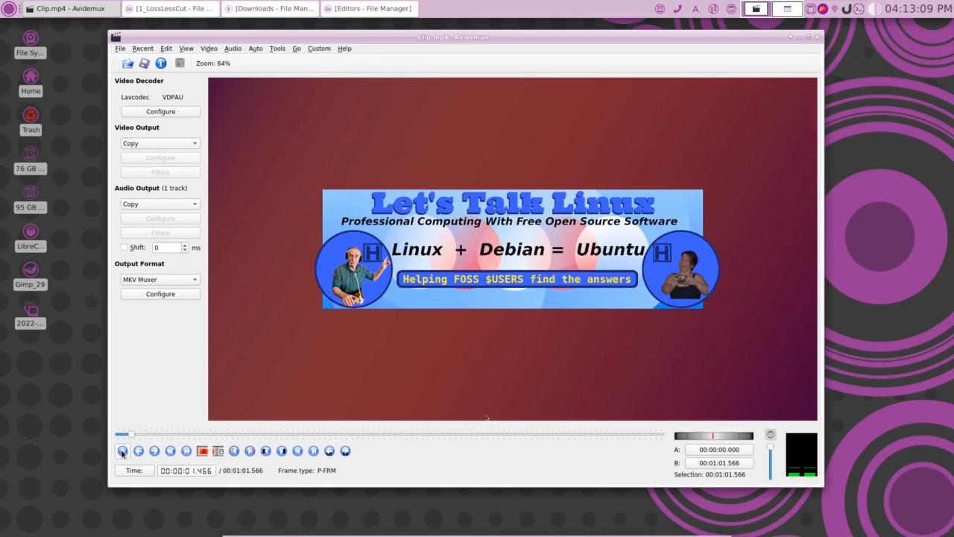
left_click(123, 451)
left_click(117, 437)
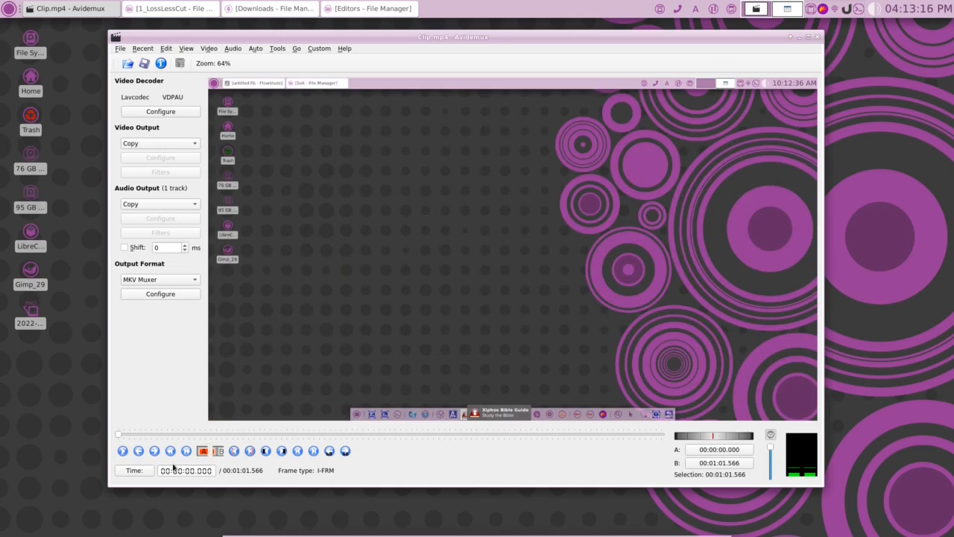
- Play from the start to 00:00:01.533 and cut the opening section up to that point
left_click(122, 450)
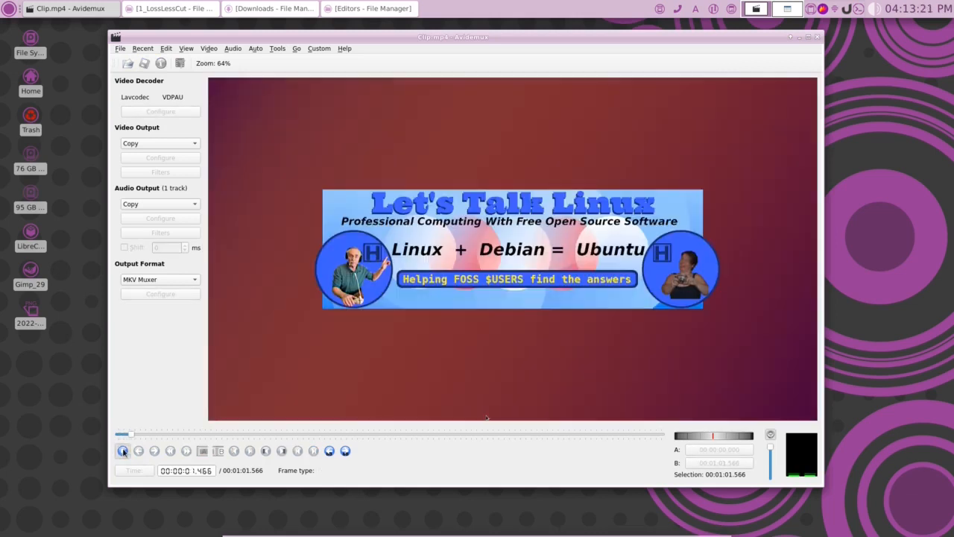
left_click(123, 450)
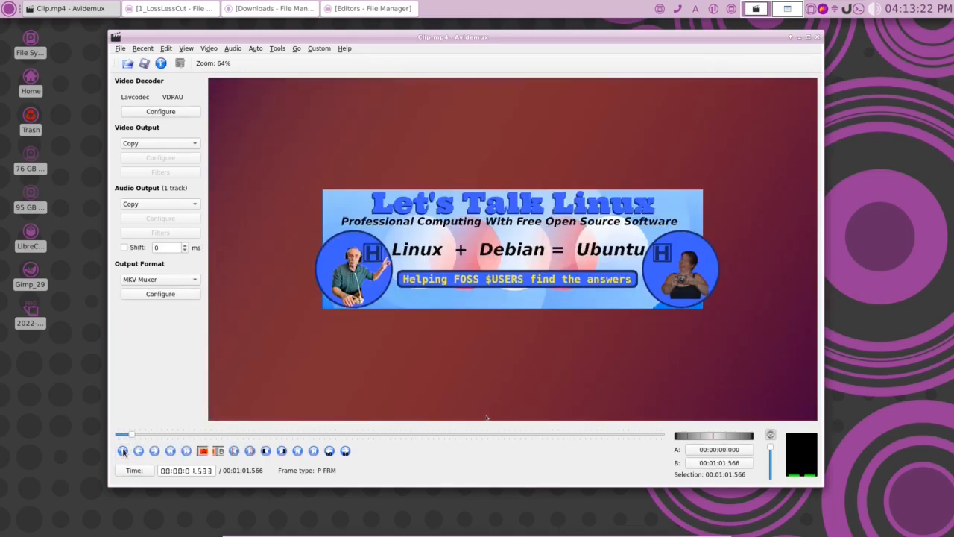
left_click(202, 451)
key("Delete")
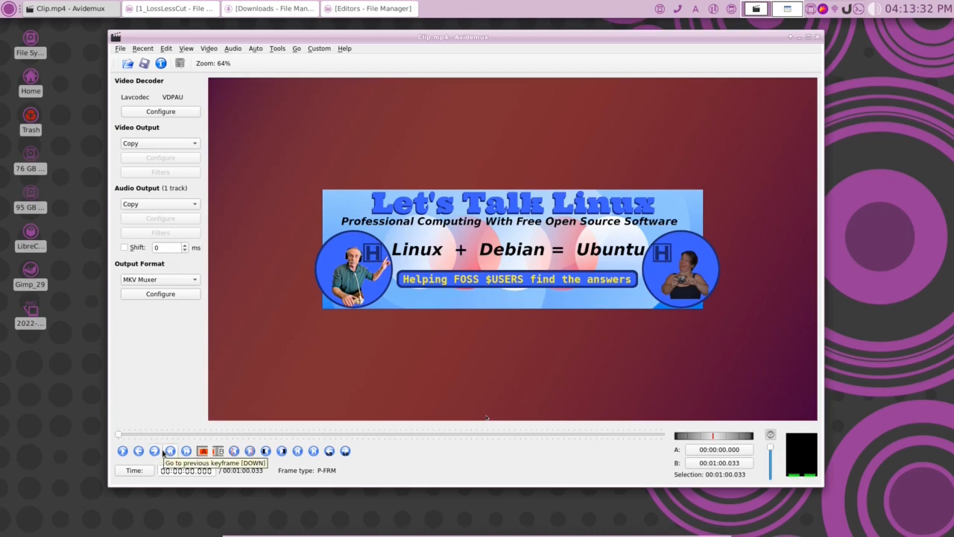
- Play to 00:00:23.900, mark the selection from there to 00:00:31.800, and delete that section from the middle
key("space")
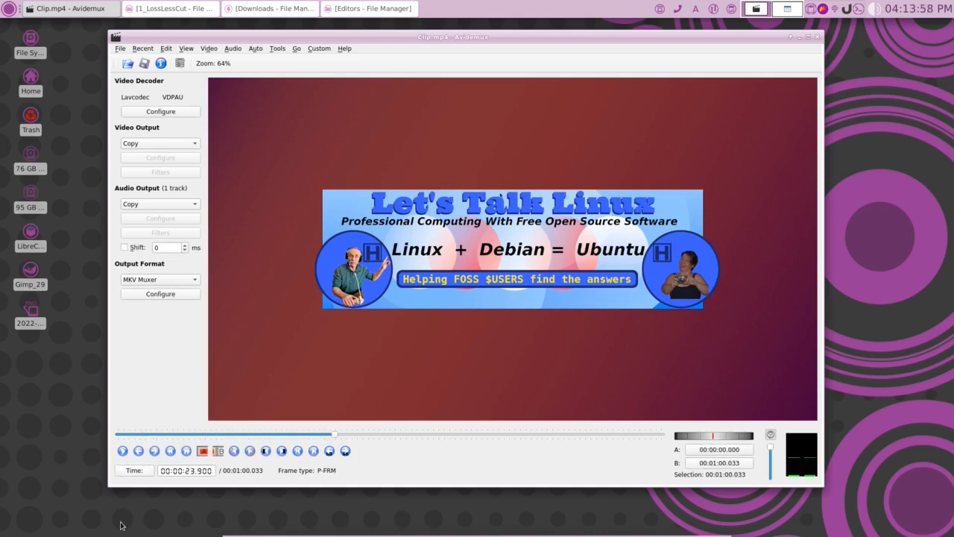
left_click(203, 451)
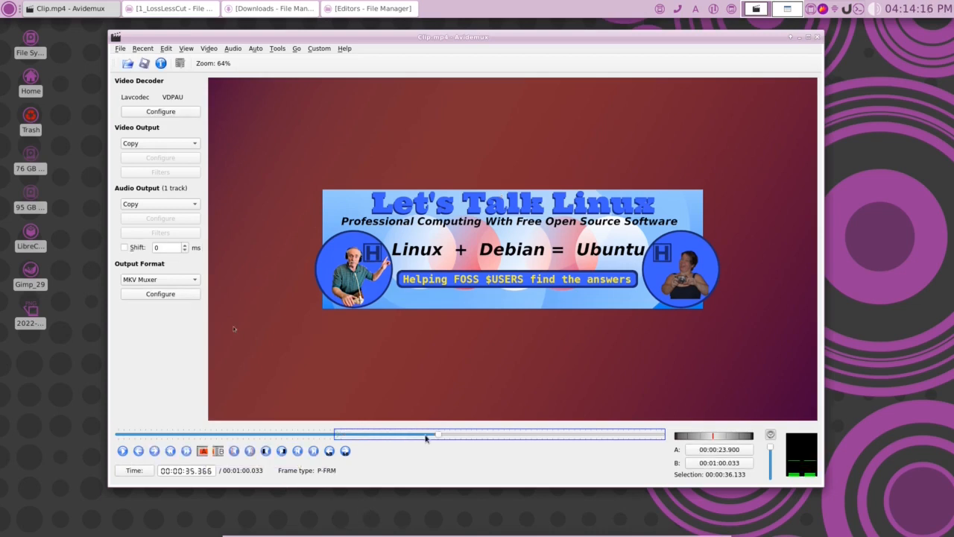
left_click(426, 437)
left_click(218, 451)
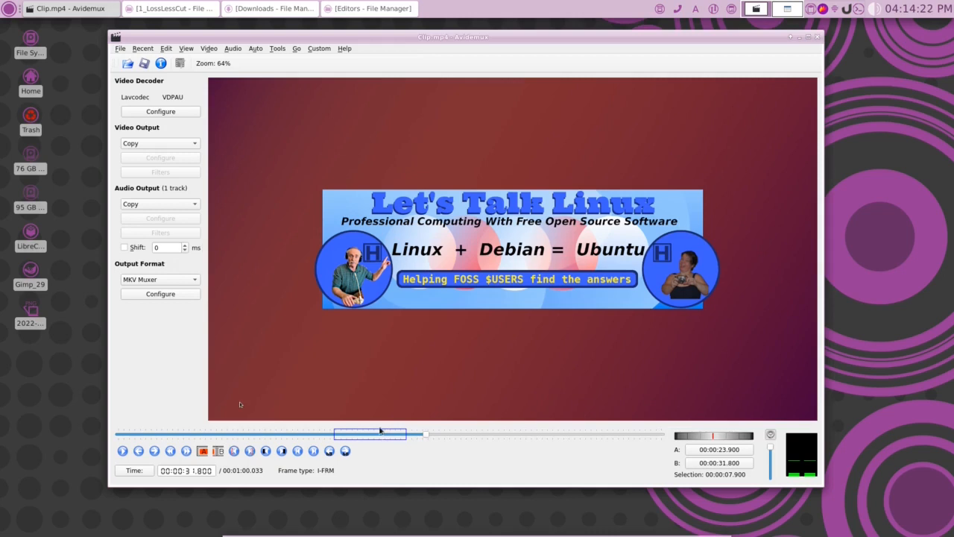
key("Delete")
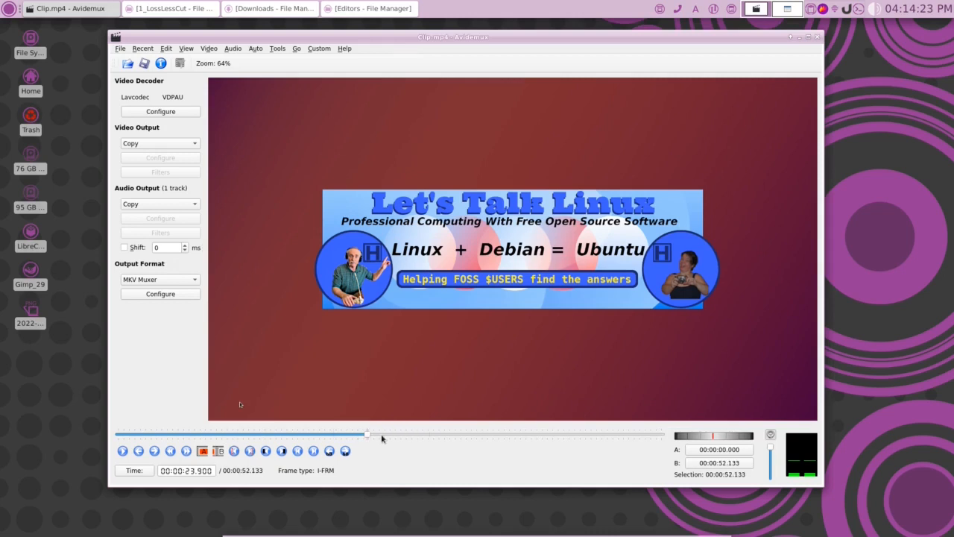
- Play across the middle cut to check it, stop at 00:00:47.733, and delete everything from there to the end
left_click_drag(367, 435, 338, 434)
left_click(329, 451)
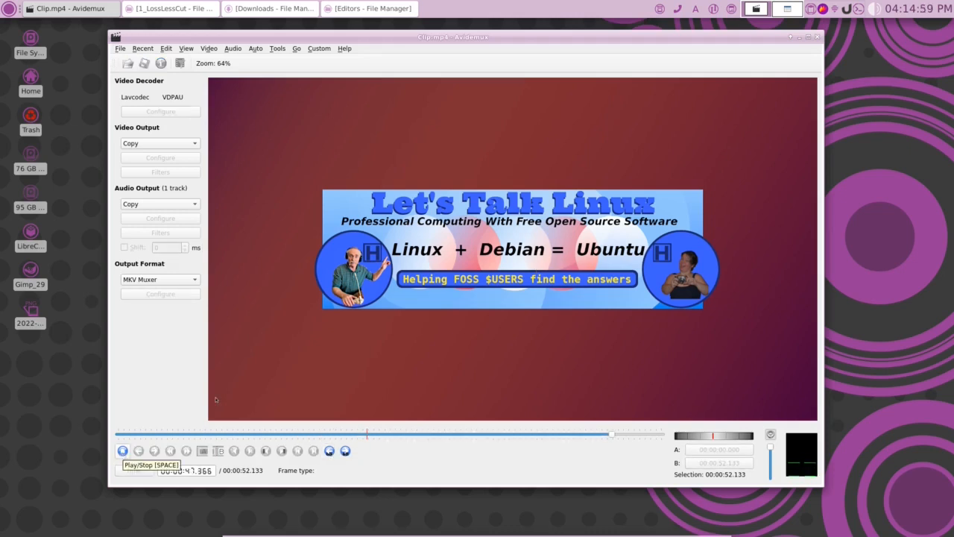
left_click(122, 451)
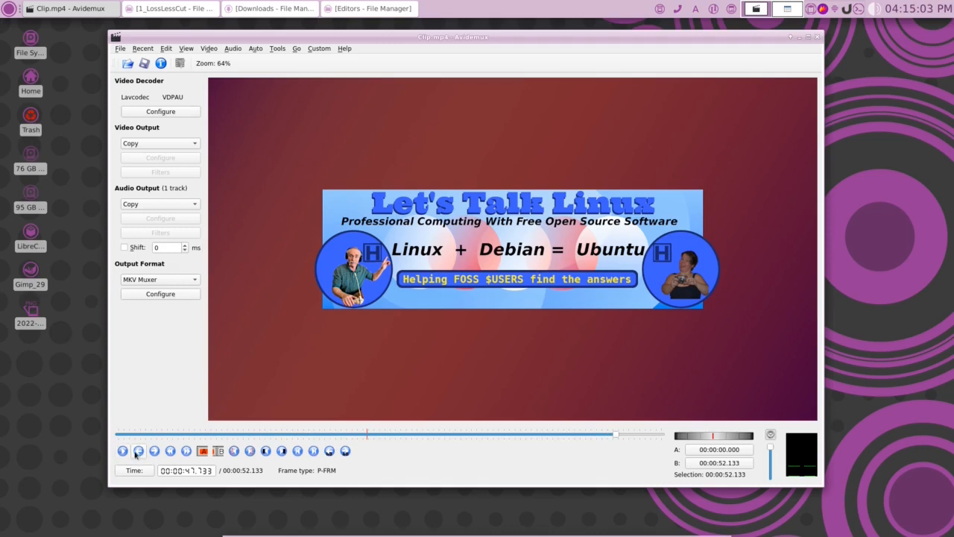
left_click(202, 451)
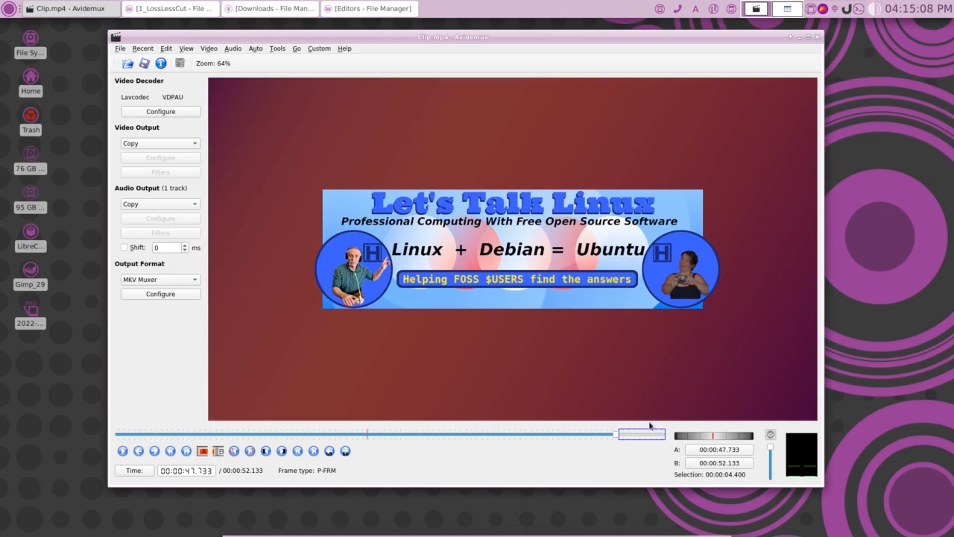
key("Delete")
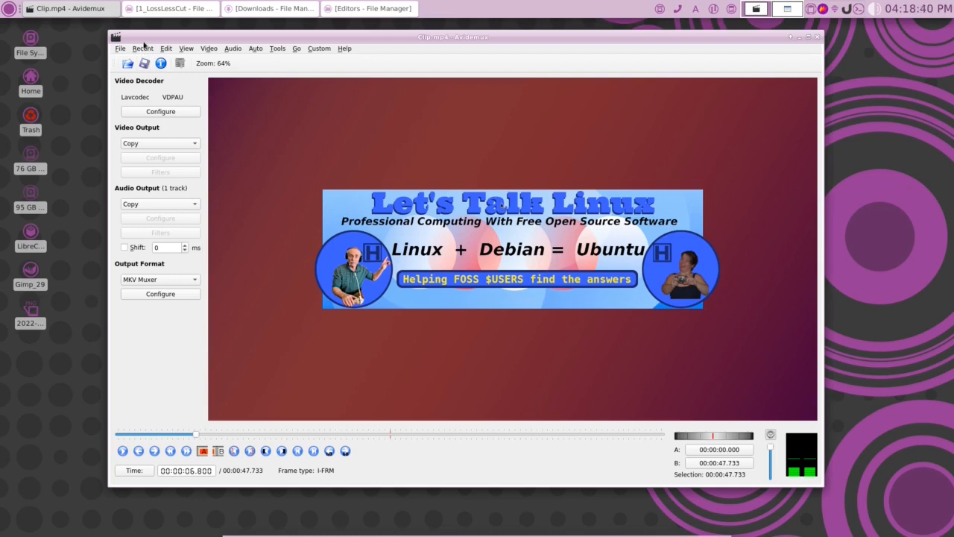
left_click(120, 48)
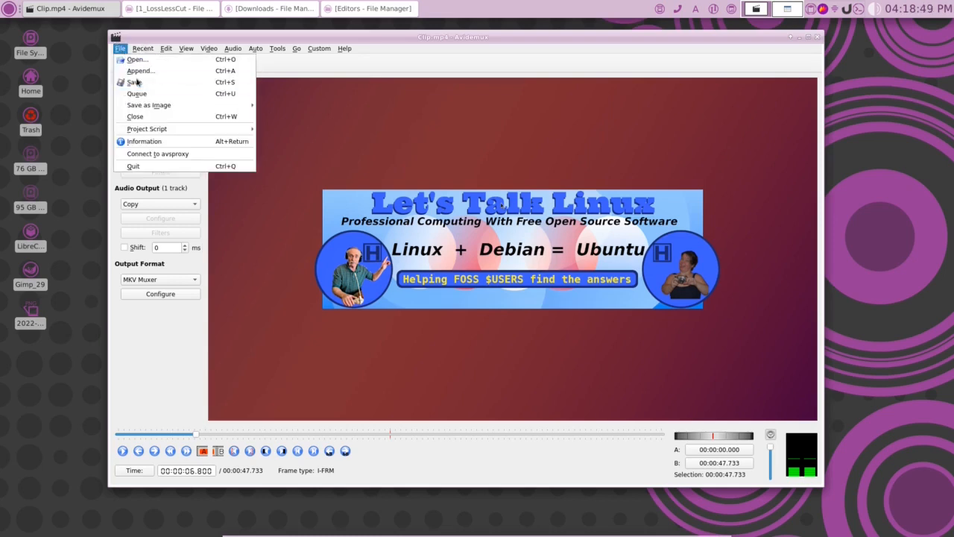
left_click(136, 82)
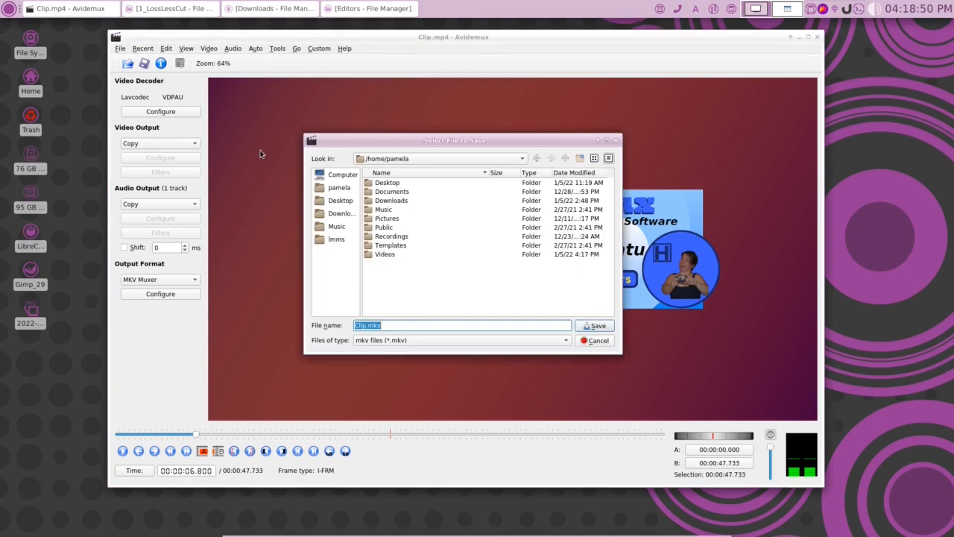
double_click(386, 255)
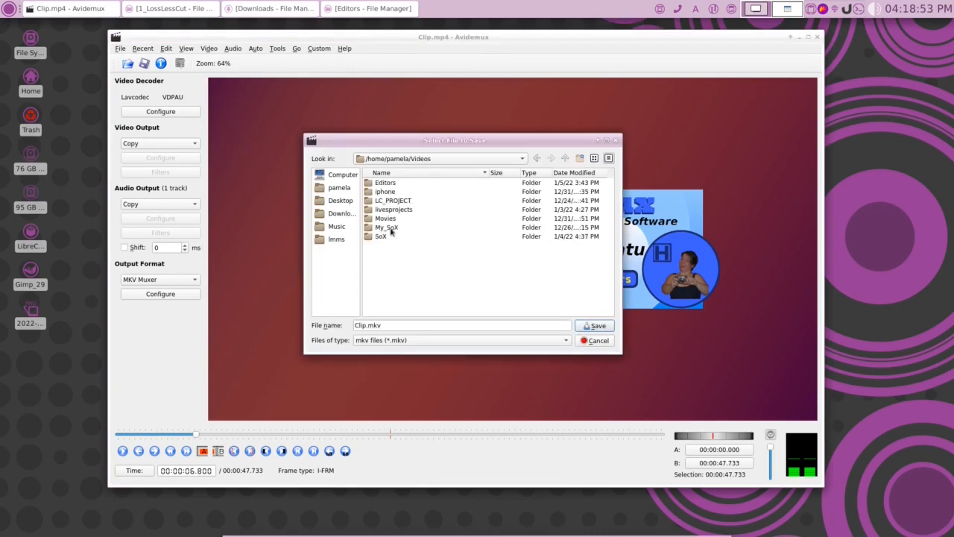
double_click(387, 184)
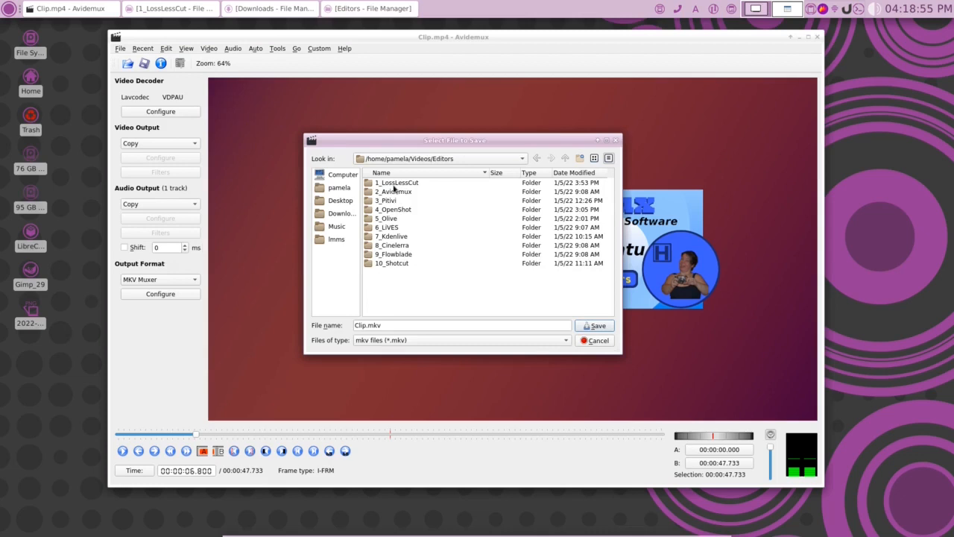
double_click(394, 191)
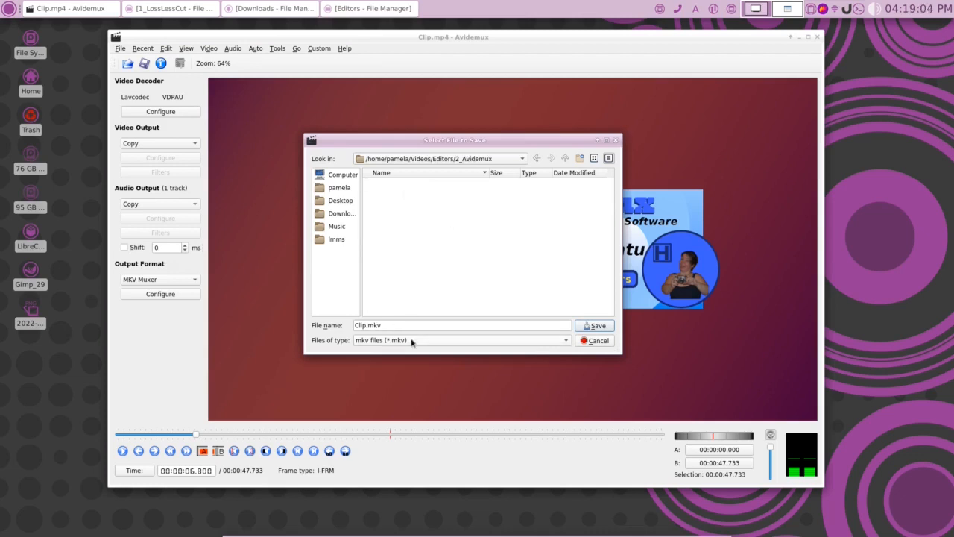
key("Return")
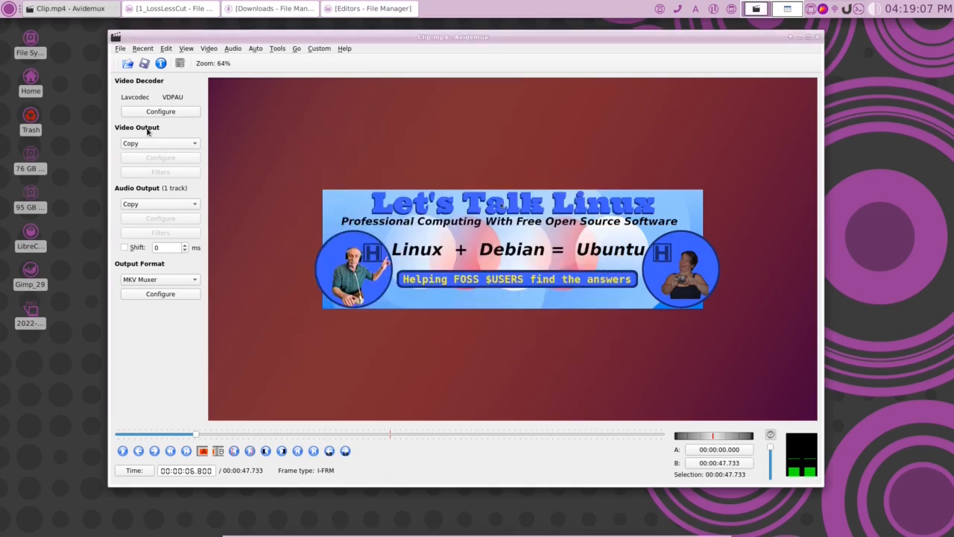
- Set the output format to MP4 Muxer and accept its default muxer configuration
left_click(172, 284)
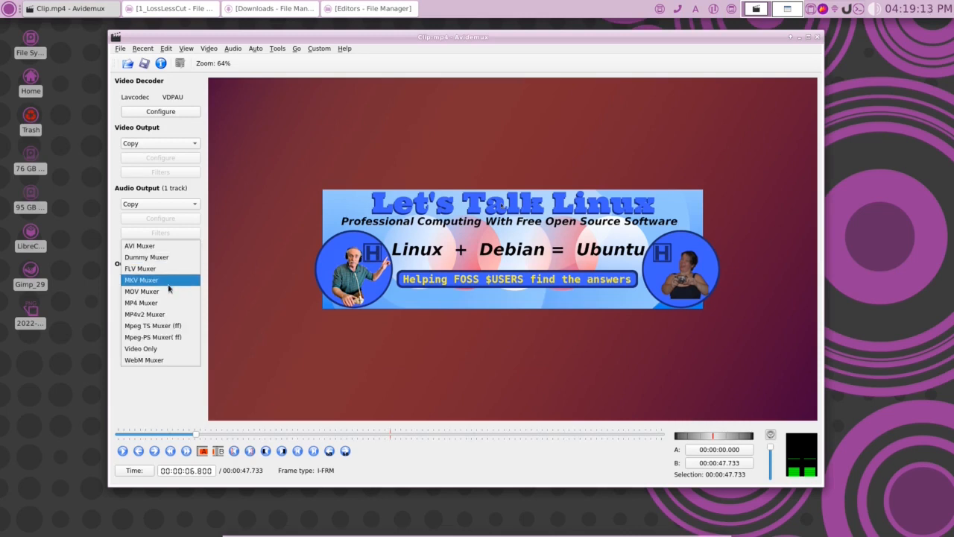
left_click(156, 304)
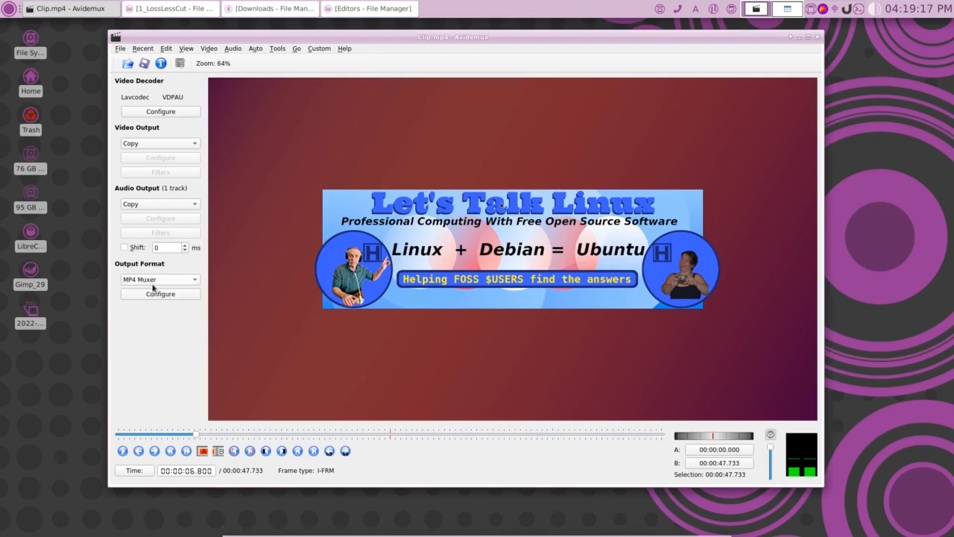
left_click(155, 293)
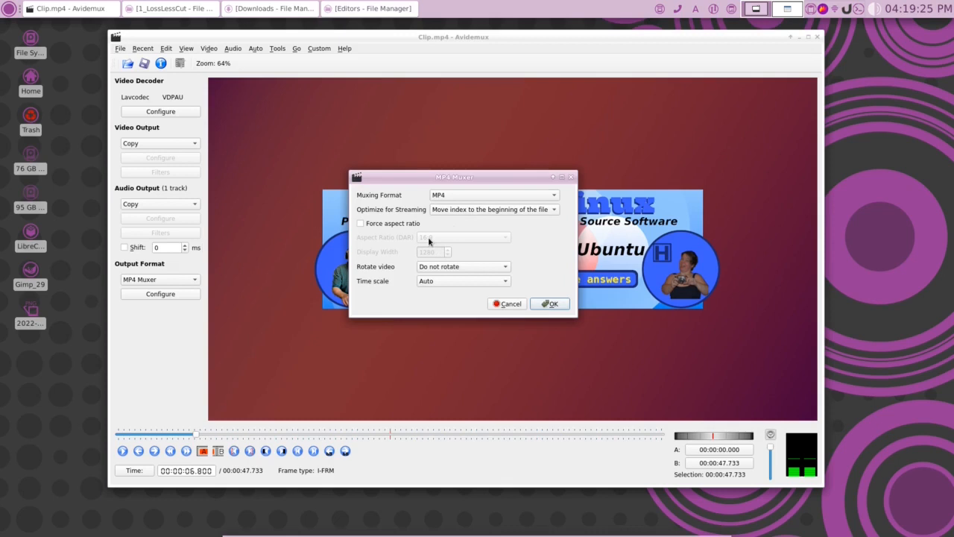
left_click(550, 304)
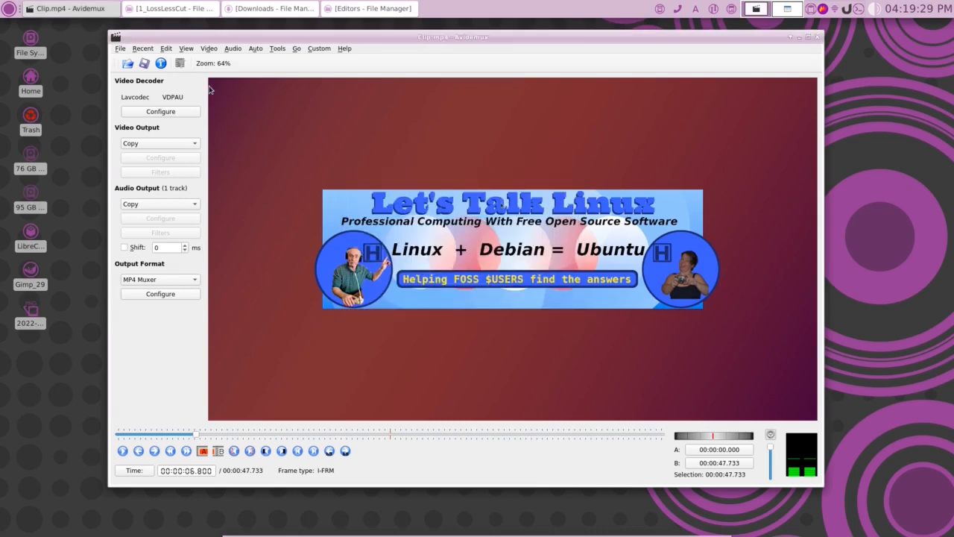
- Save the trimmed video as Test.mp4 in the Videos/Editors/2_Avidemux folder
left_click(121, 48)
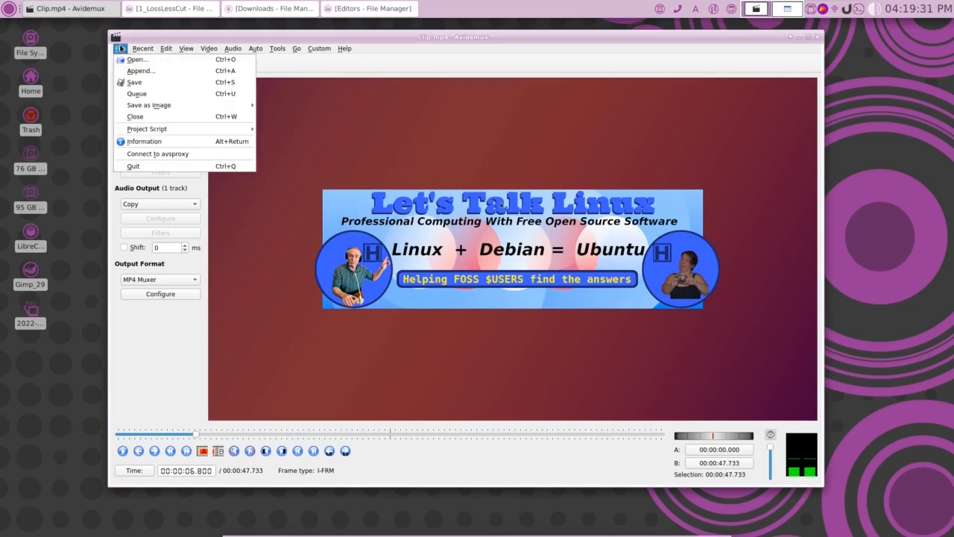
left_click(128, 84)
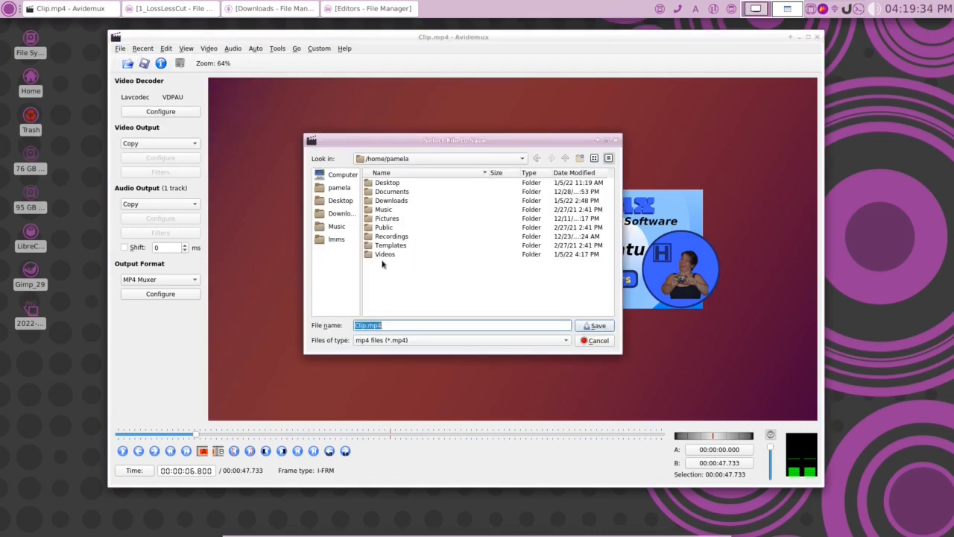
double_click(385, 255)
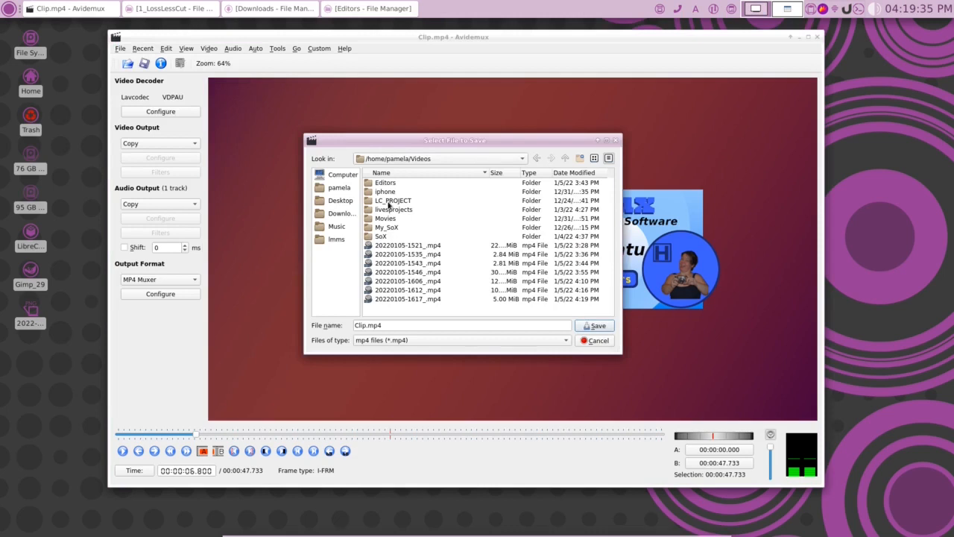
double_click(384, 182)
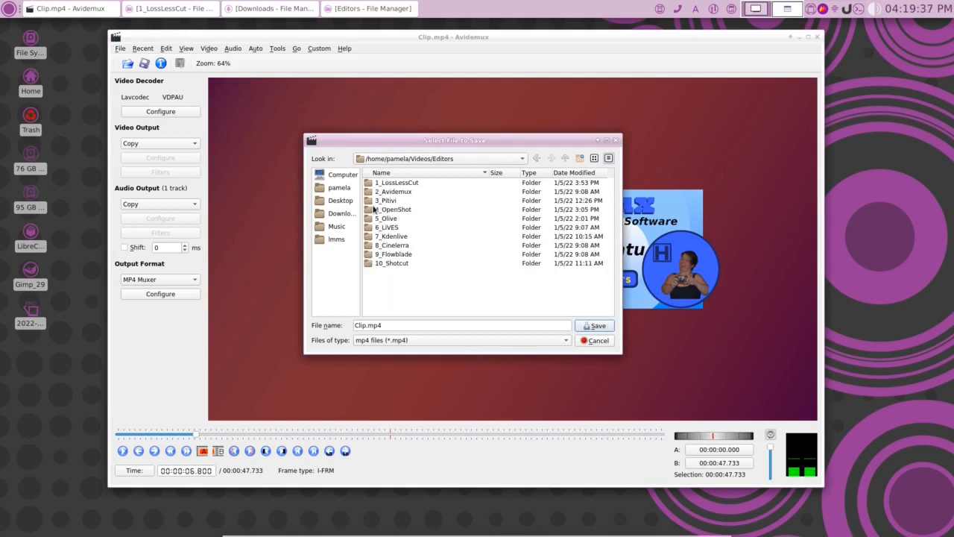
double_click(392, 192)
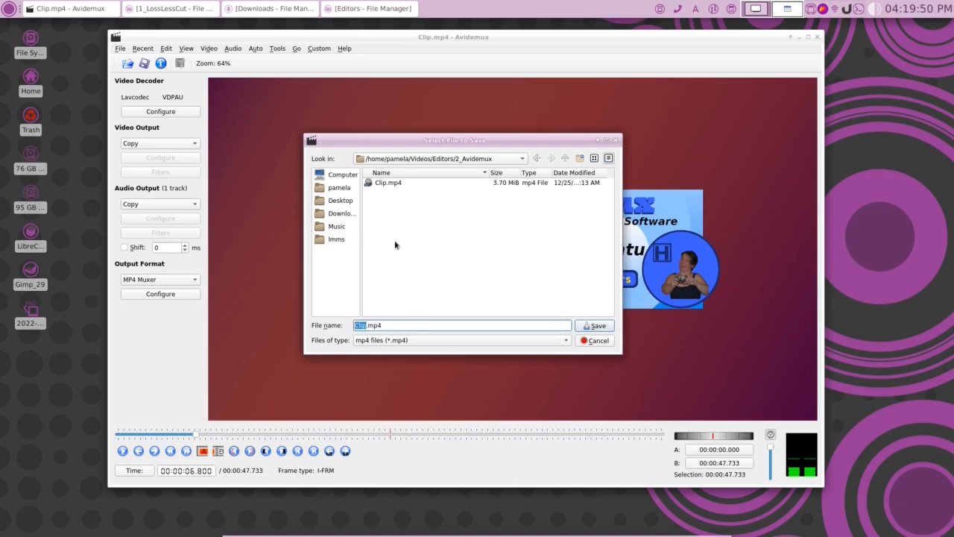
type("Test")
left_click(601, 330)
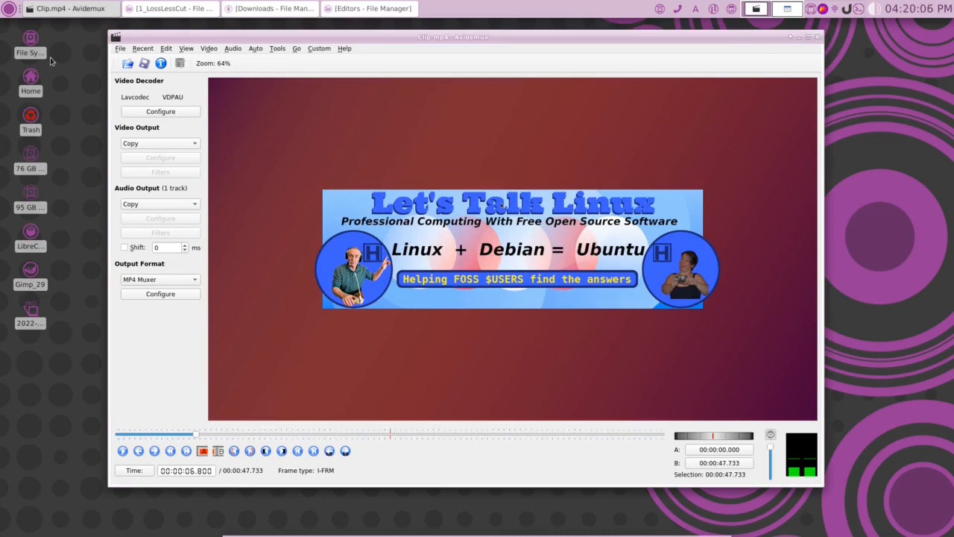
- Switch to the file manager, open the Editors/2_Avidemux folder and show the properties of Test.mp4
left_click(200, 9)
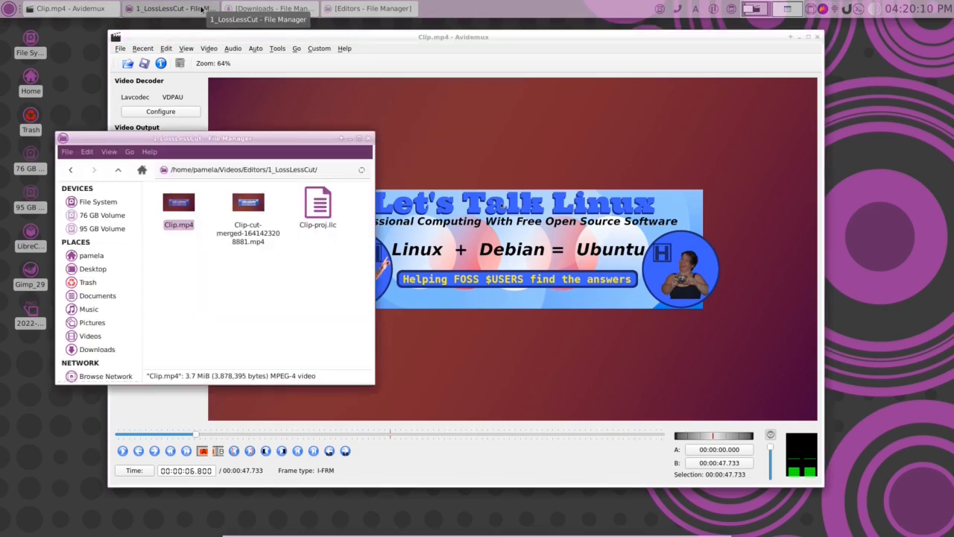
left_click(116, 170)
double_click(226, 205)
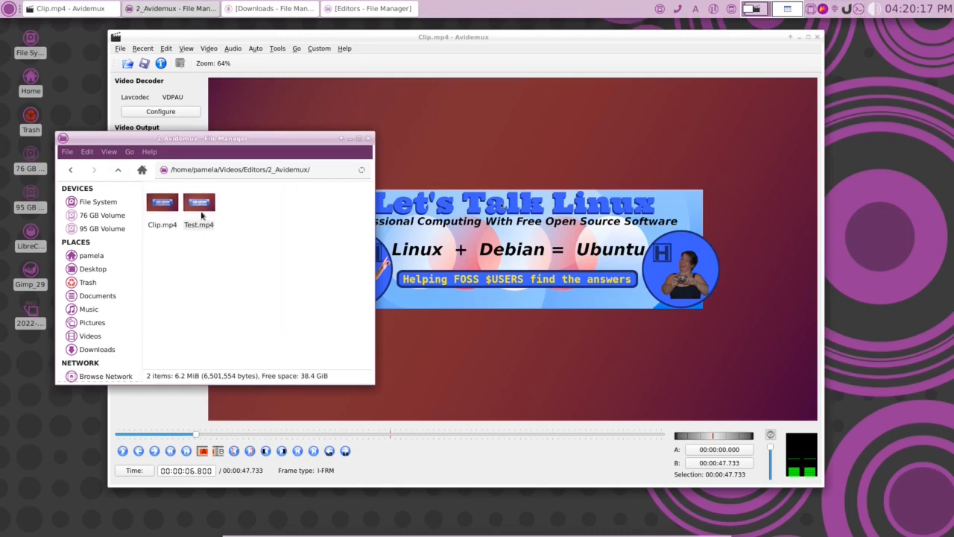
right_click(201, 215)
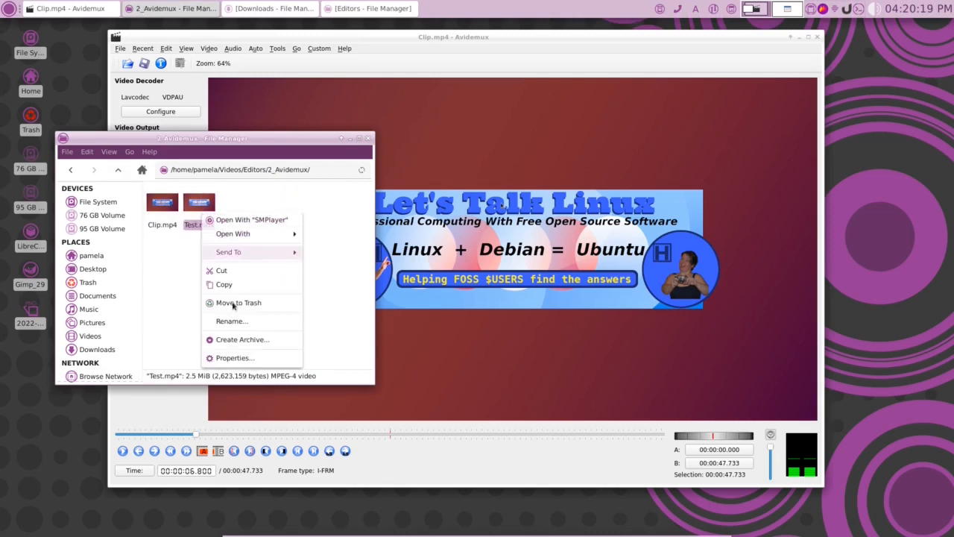
left_click(235, 358)
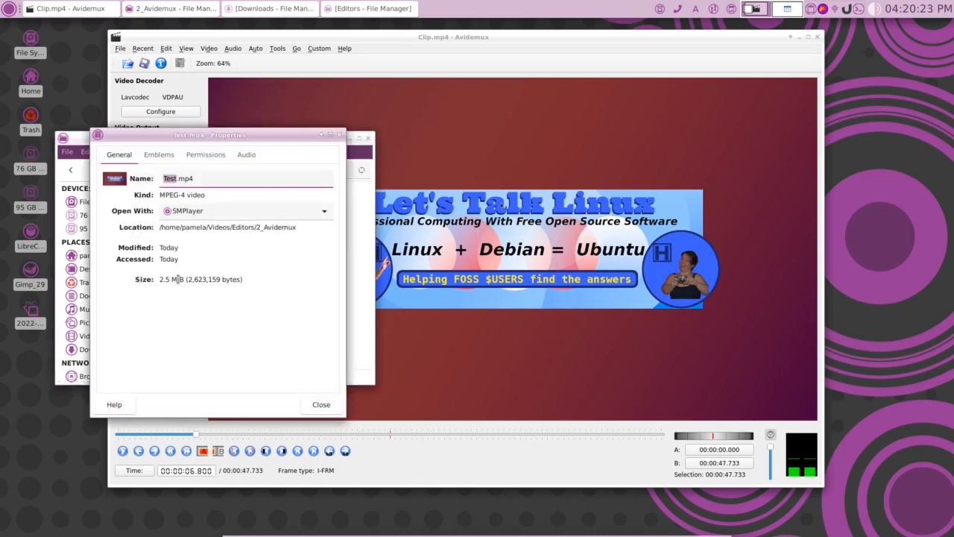
- Close the Test.mp4 properties and check the properties of the original Clip.mp4 to compare file sizes
left_click(321, 404)
left_click(152, 203)
right_click(152, 203)
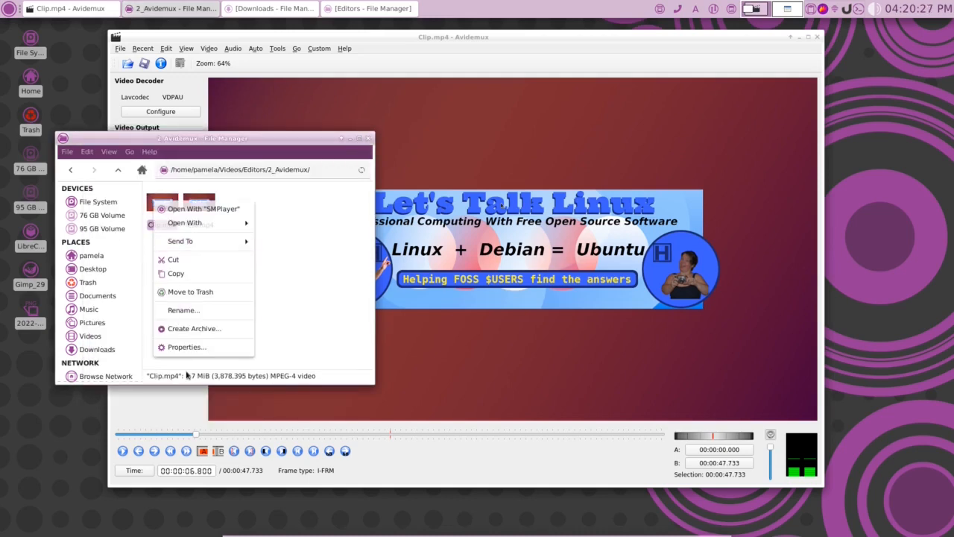
left_click(186, 347)
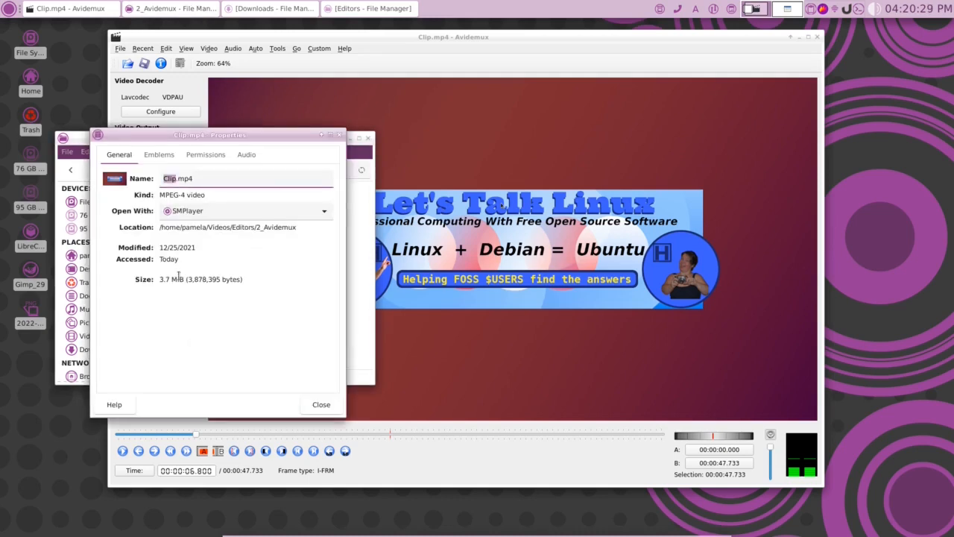
key("Escape")
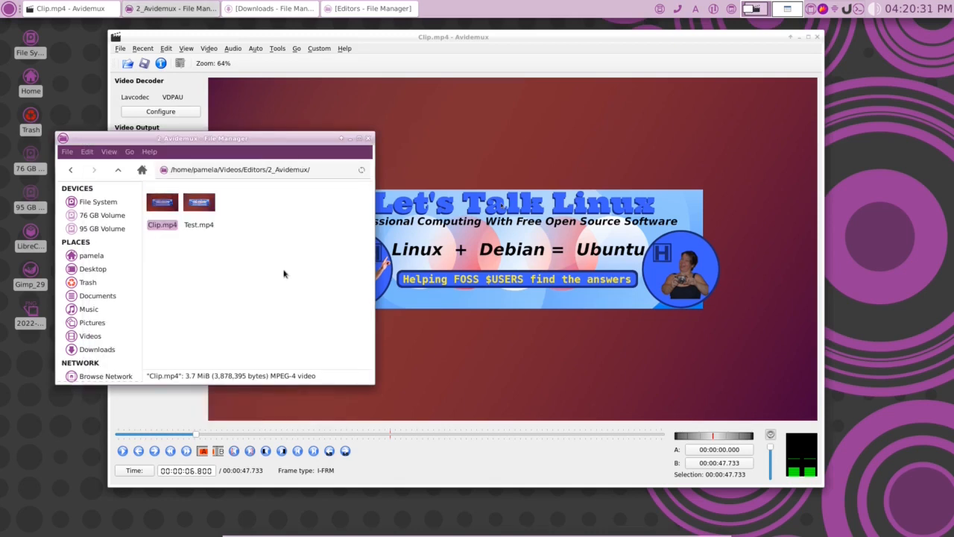
- Play Test.mp4 in SMPlayer to check the export, close the player, return to the Editors folder and close the file manager window
right_click(194, 199)
key("Escape")
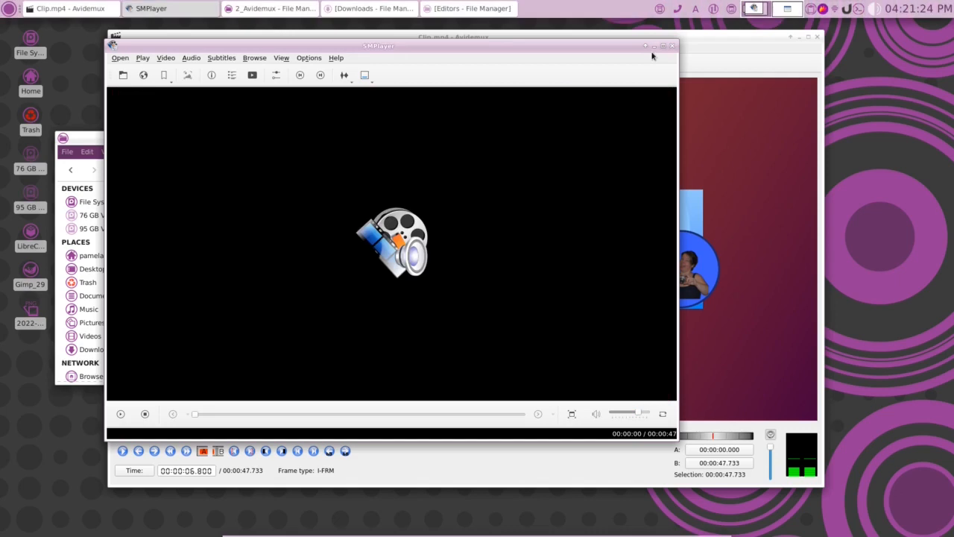
left_click(671, 46)
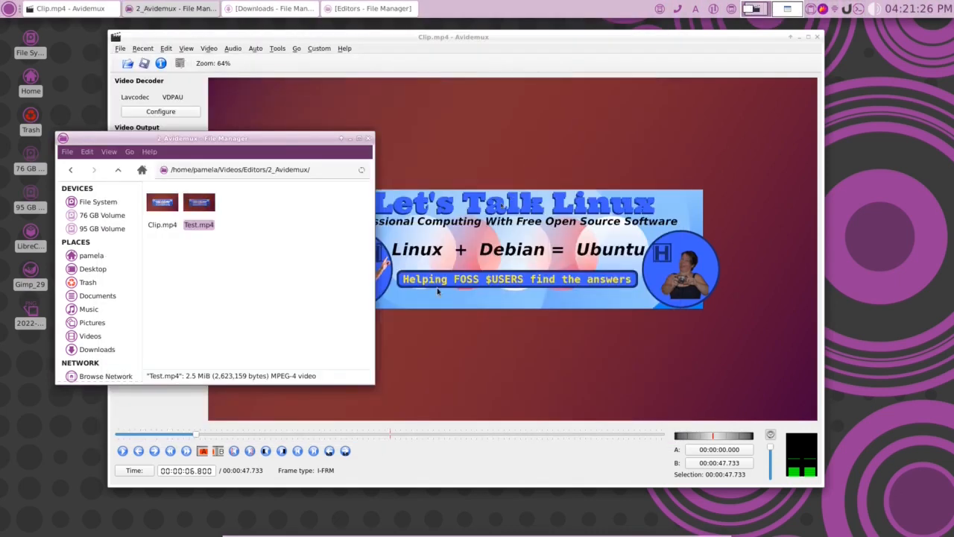
left_click(309, 204)
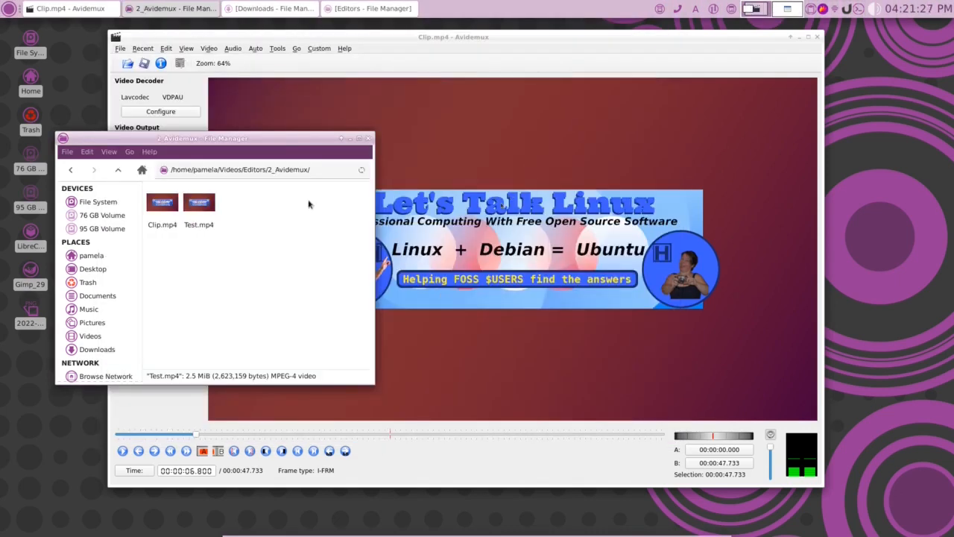
left_click(116, 170)
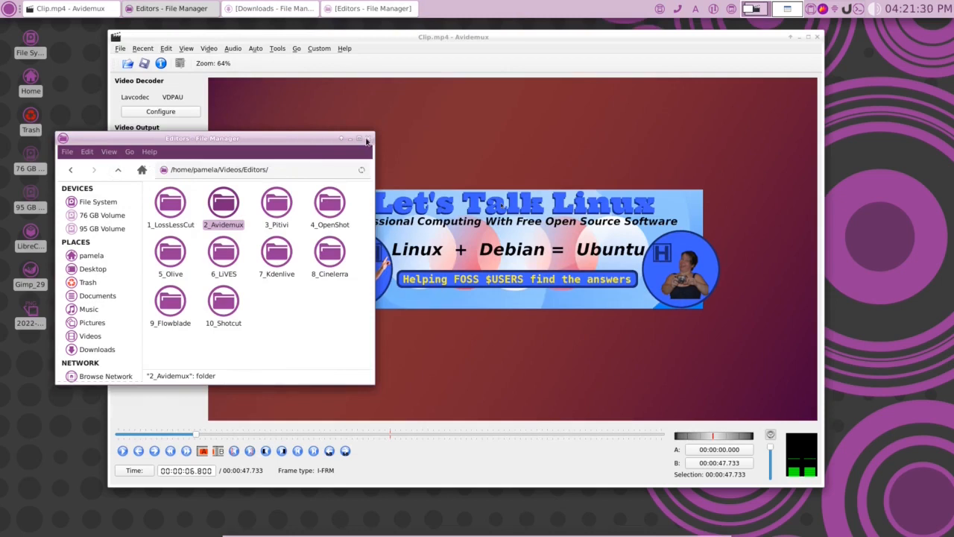
left_click(367, 140)
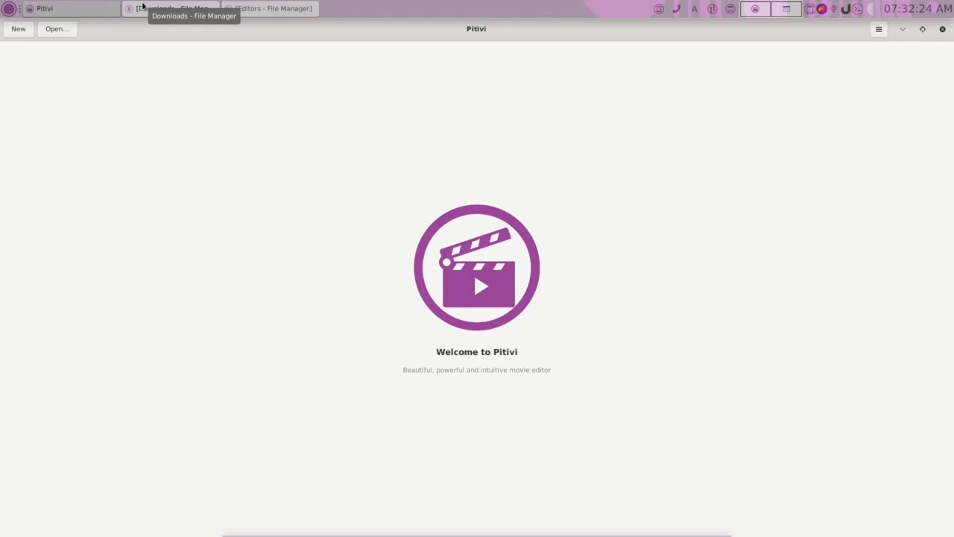
- Switch to Pitivi and check its version information
left_click(879, 29)
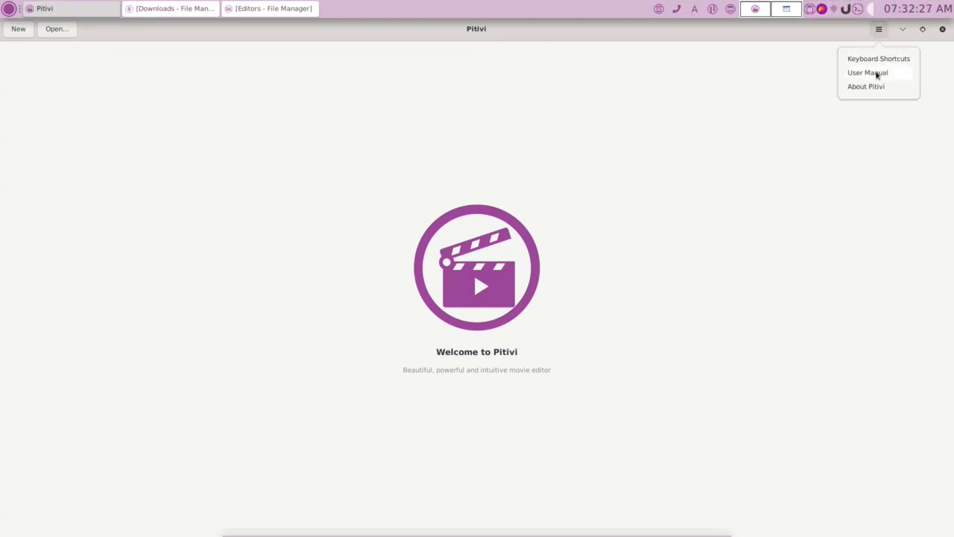
left_click(868, 87)
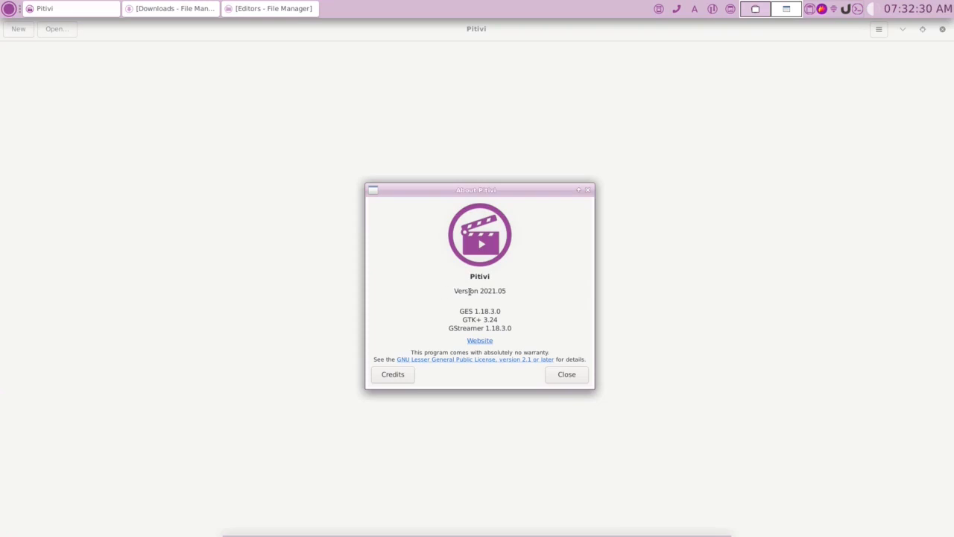
left_click(566, 374)
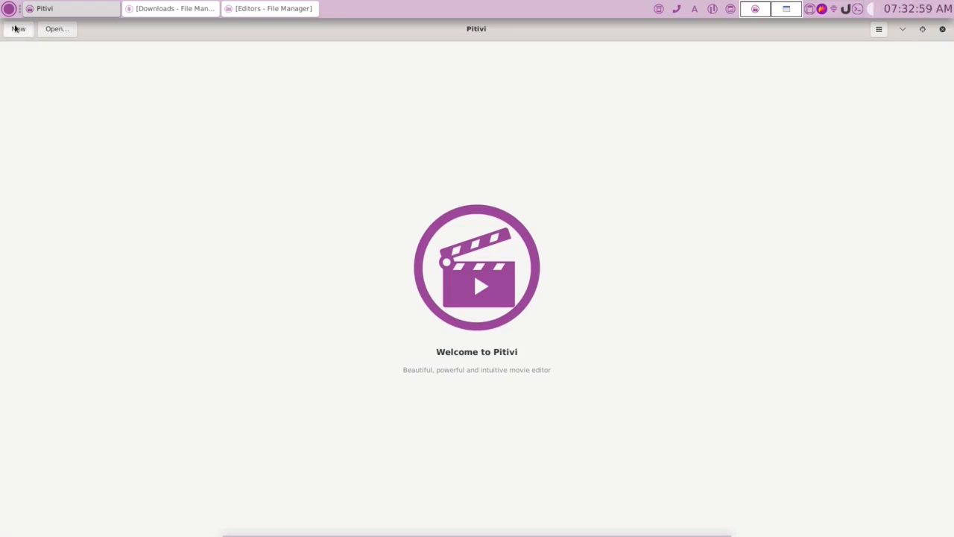
- Create a new project and import Clip.mp4 from the Videos/Editors/3_Pitivi folder into the media library
left_click(15, 28)
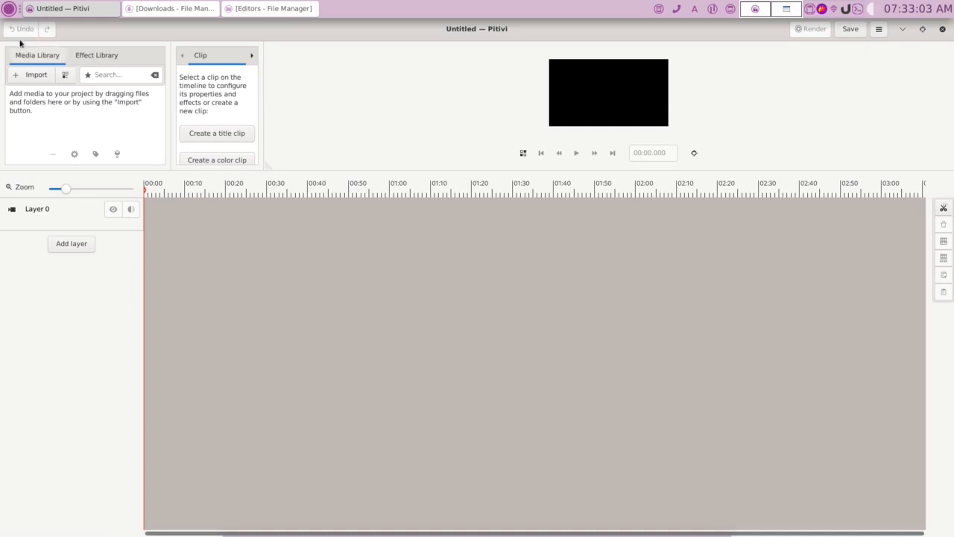
left_click(39, 75)
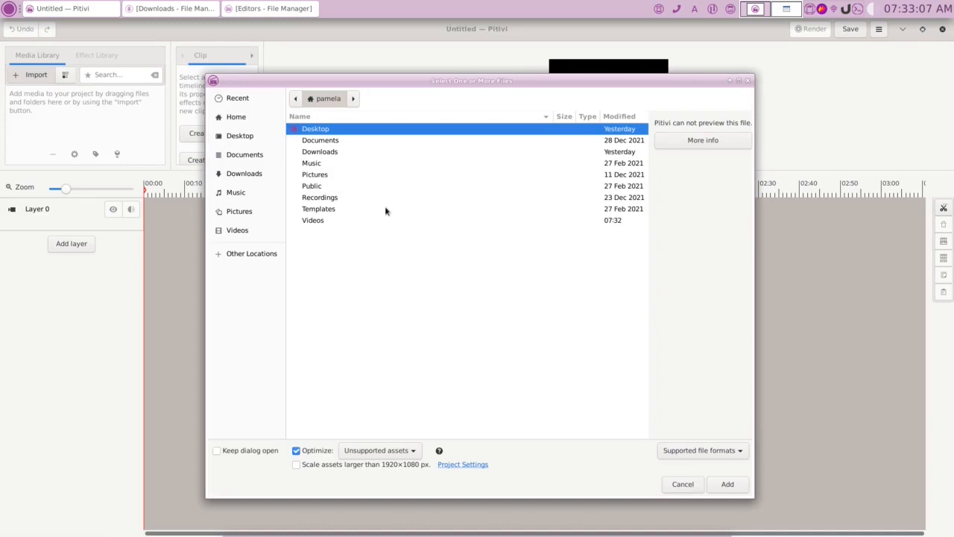
double_click(313, 220)
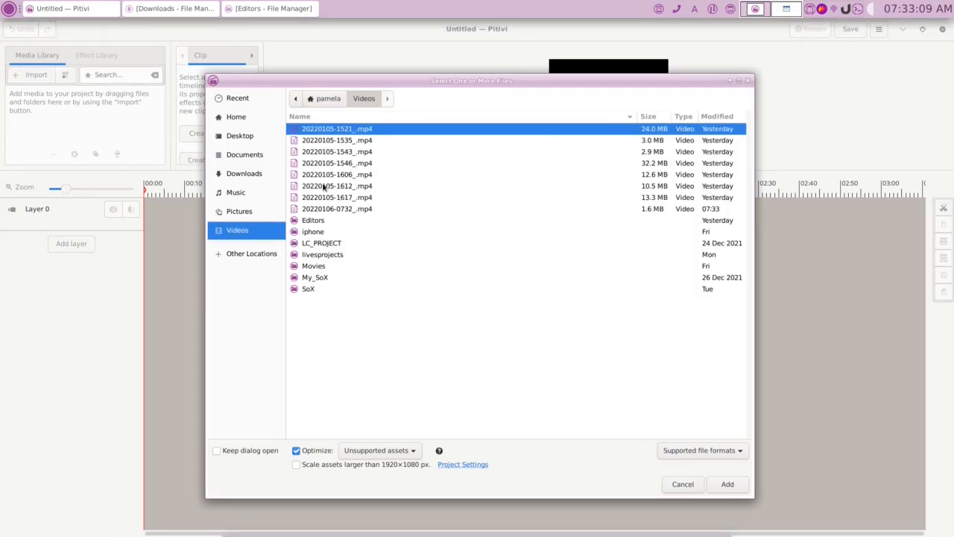
double_click(316, 221)
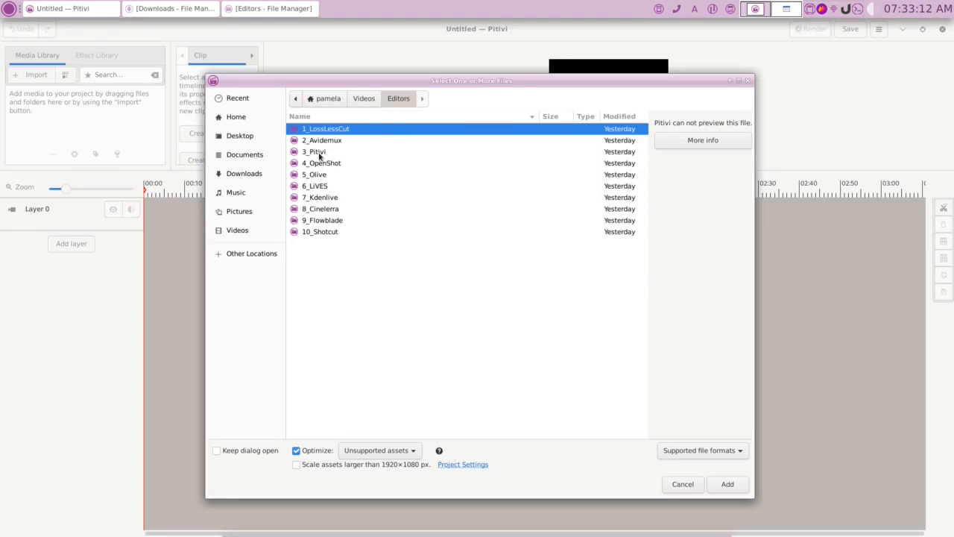
left_click(319, 153)
double_click(319, 152)
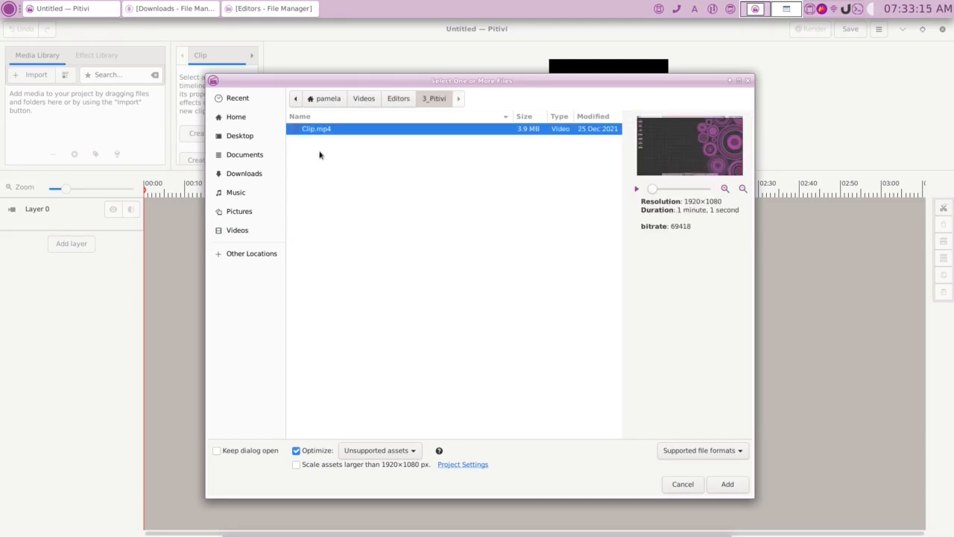
left_click(725, 484)
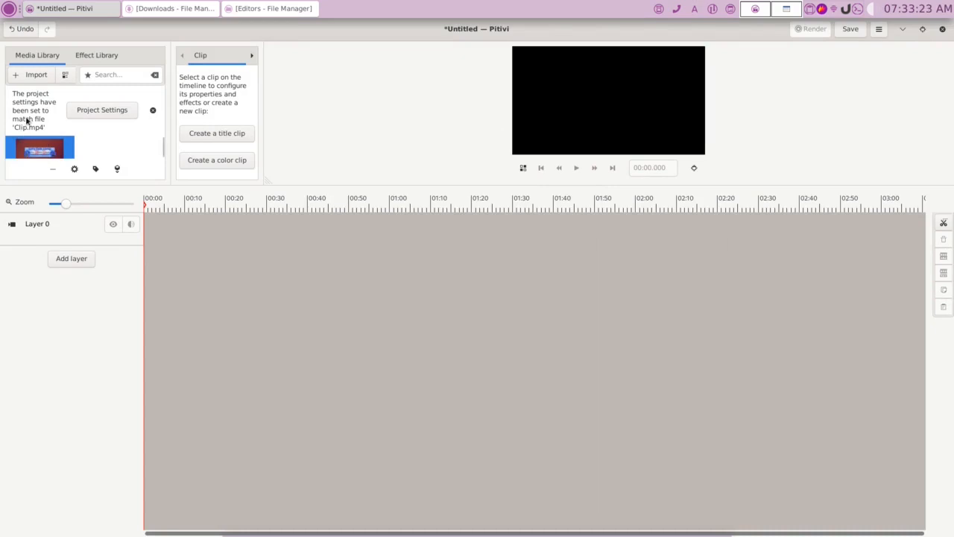
- Accept the project settings matched to the clip and place Clip.mp4 at the start of Layer 0
left_click(104, 111)
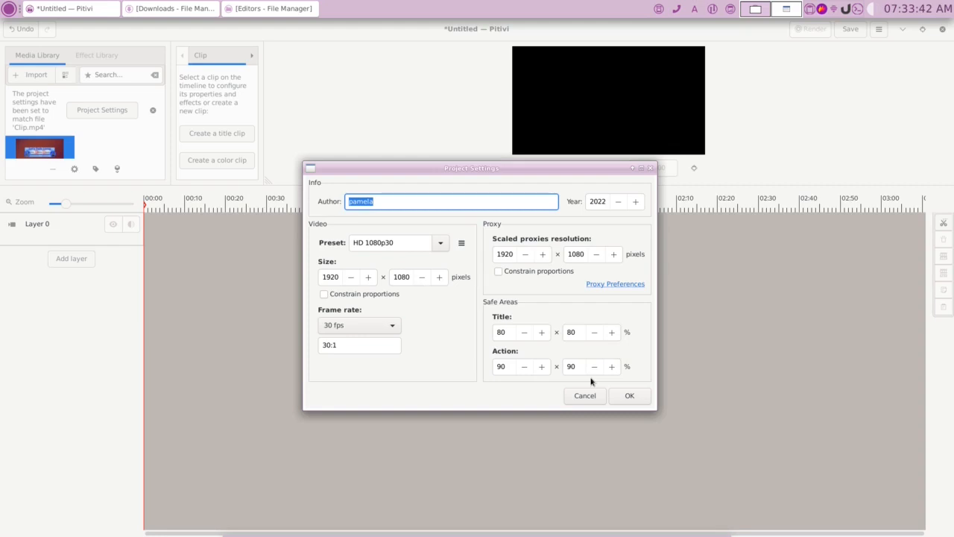
left_click(627, 396)
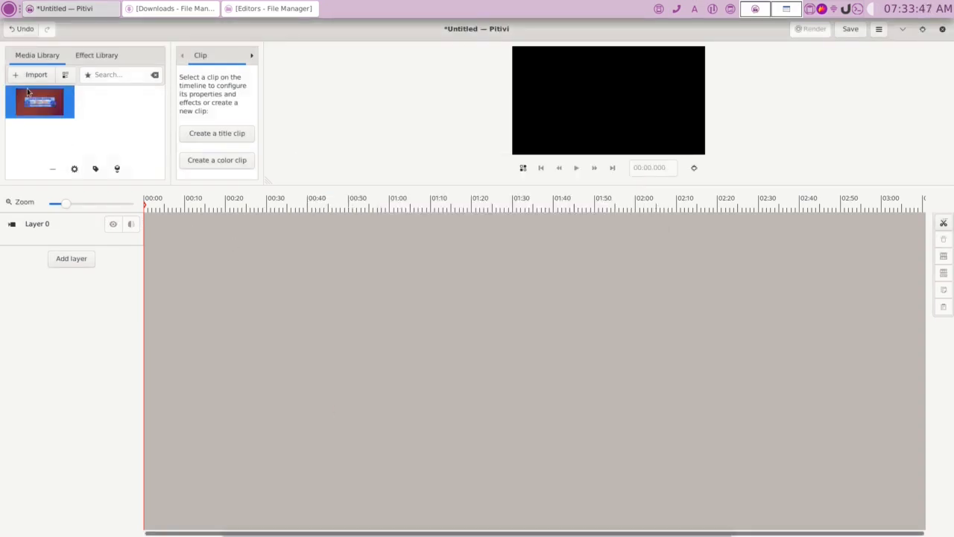
left_click_drag(42, 104, 68, 236)
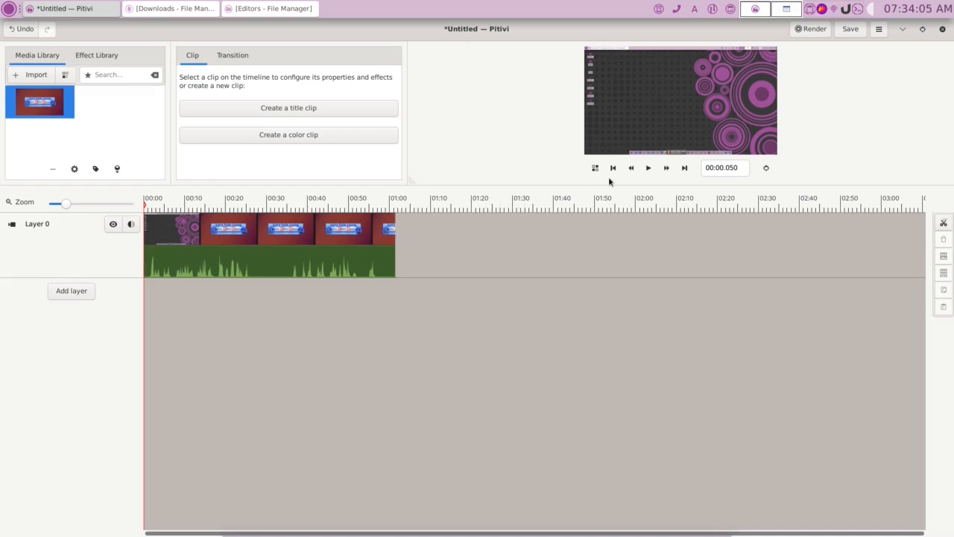
- Play the beginning of the clip with the system volume raised, pause, and return to the start of the timeline
left_click(648, 170)
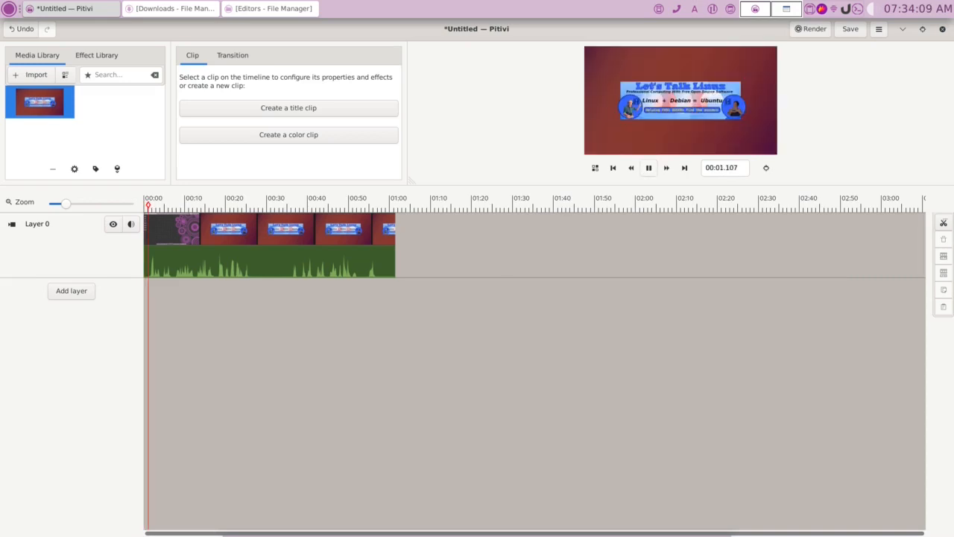
scroll(872, 10, "up", 2)
scroll(872, 10, "up", 1)
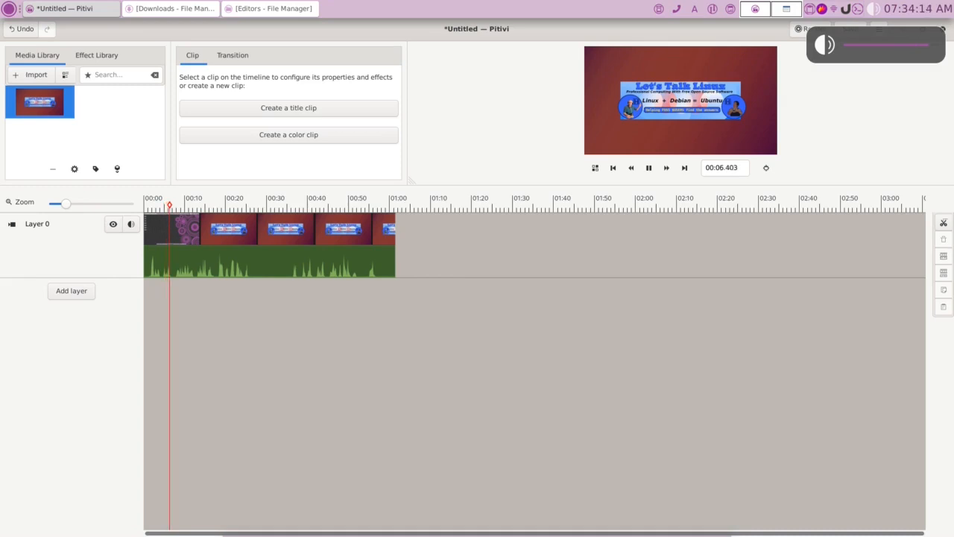
left_click(648, 169)
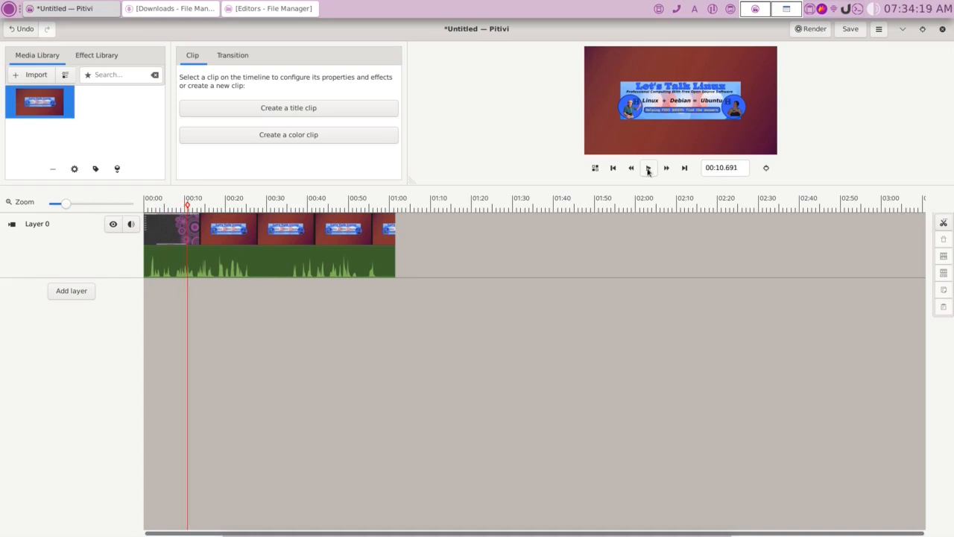
left_click(613, 169)
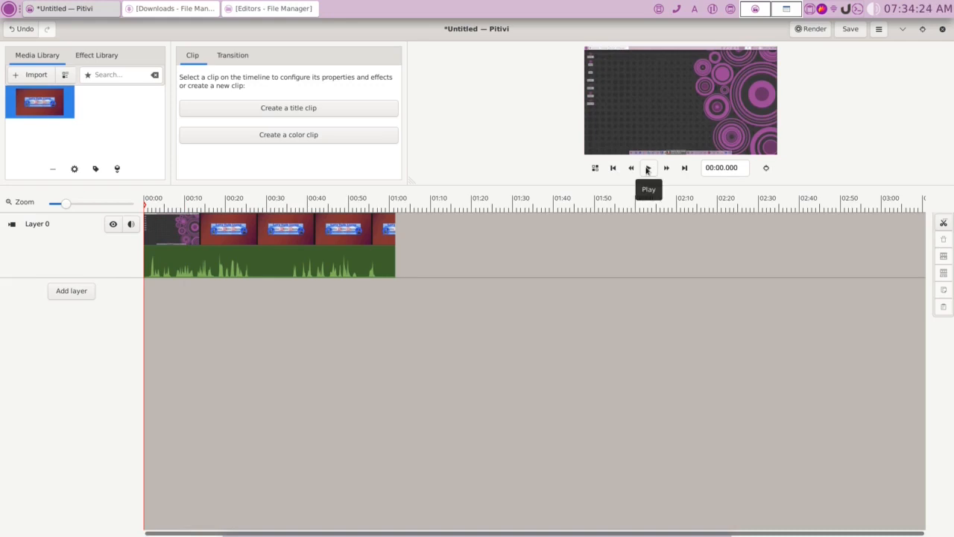
- Play the opening, step the playhead back to 00:01.400 and split the clip there
left_click(647, 169)
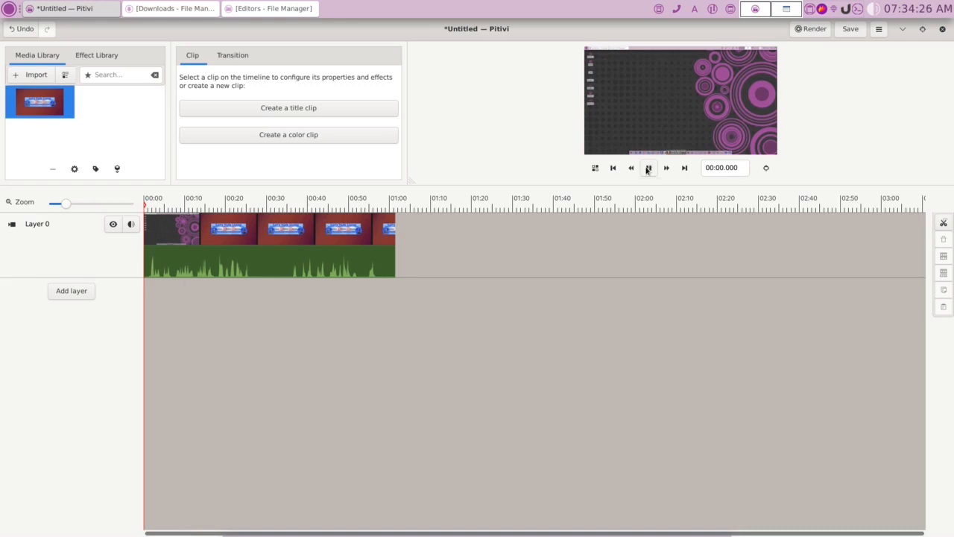
left_click(648, 169)
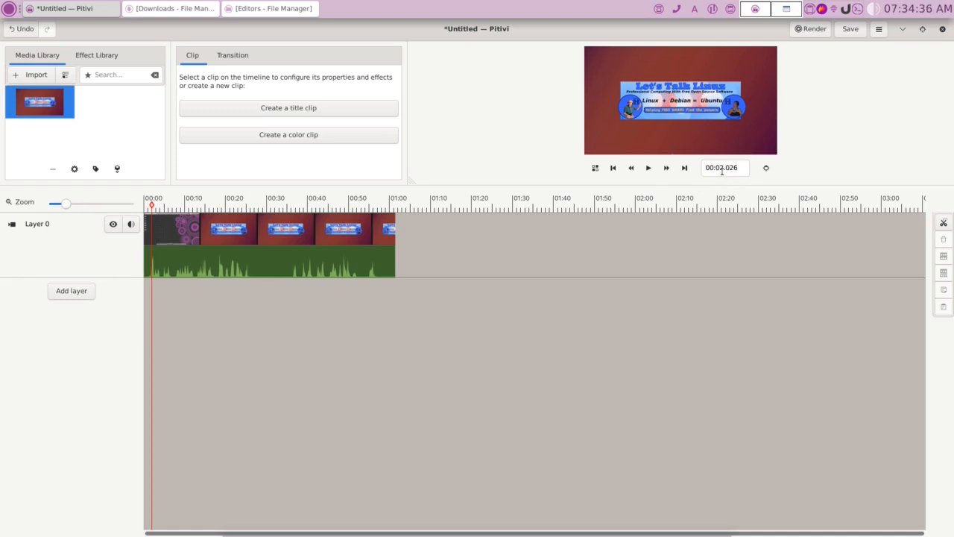
key("Left")
key("Left")
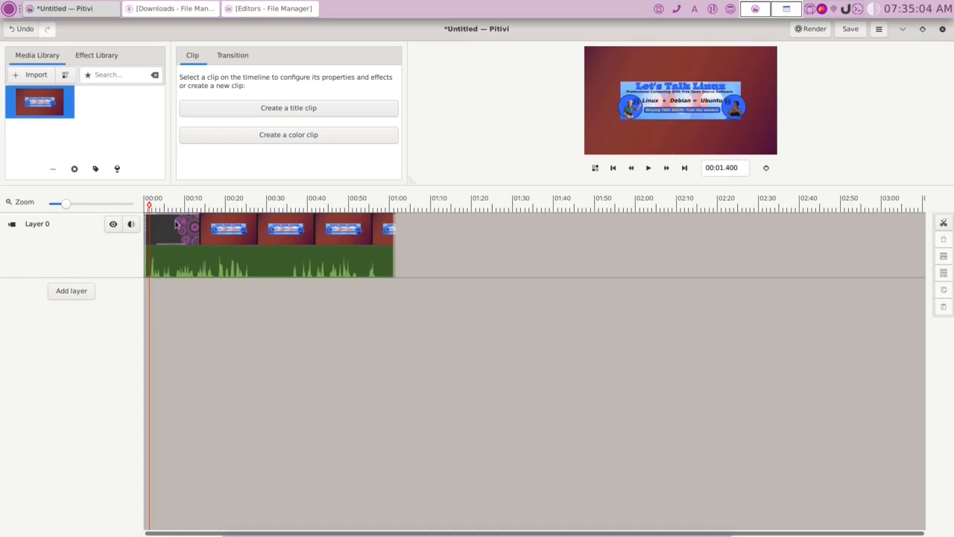
left_click(943, 224)
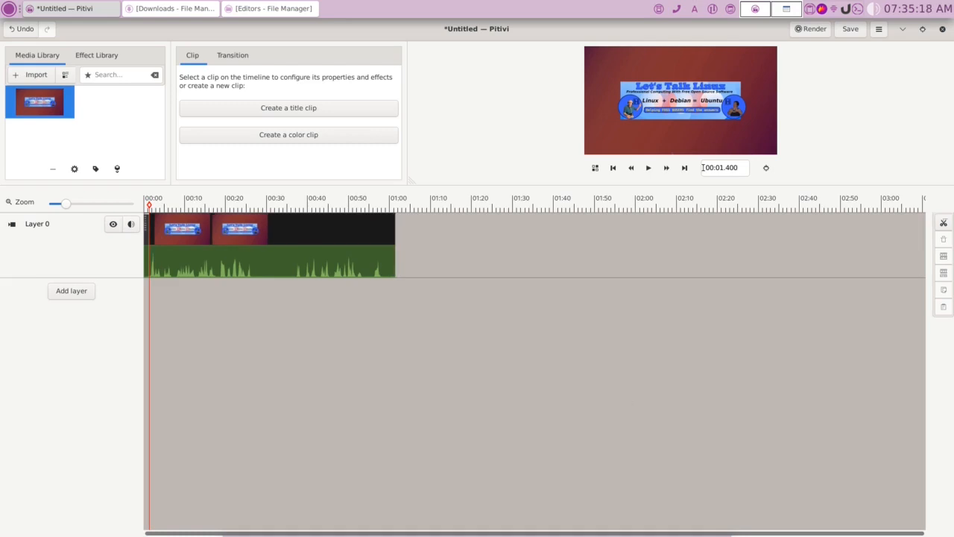
- Play on from the first cut, stop at 00:26.252 and split the clip there
left_click(648, 167)
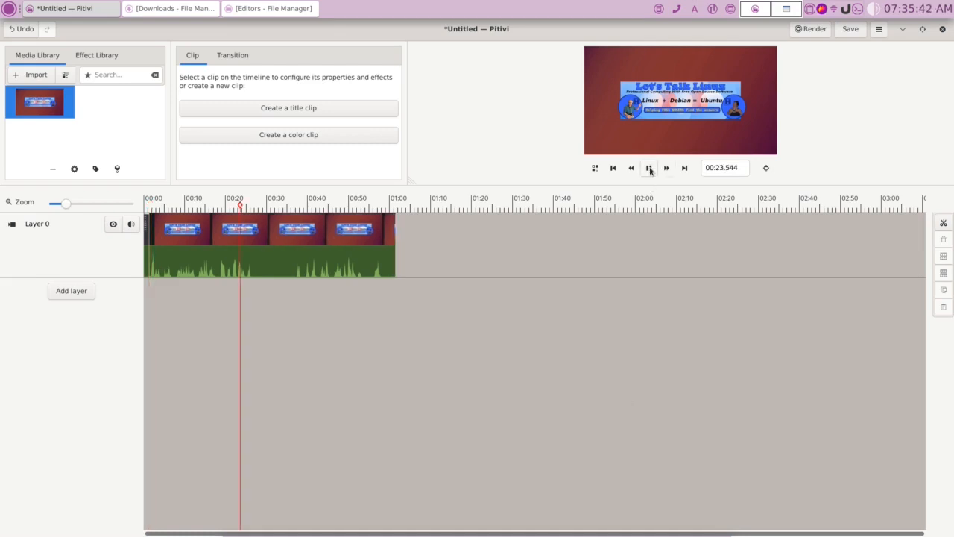
left_click(649, 167)
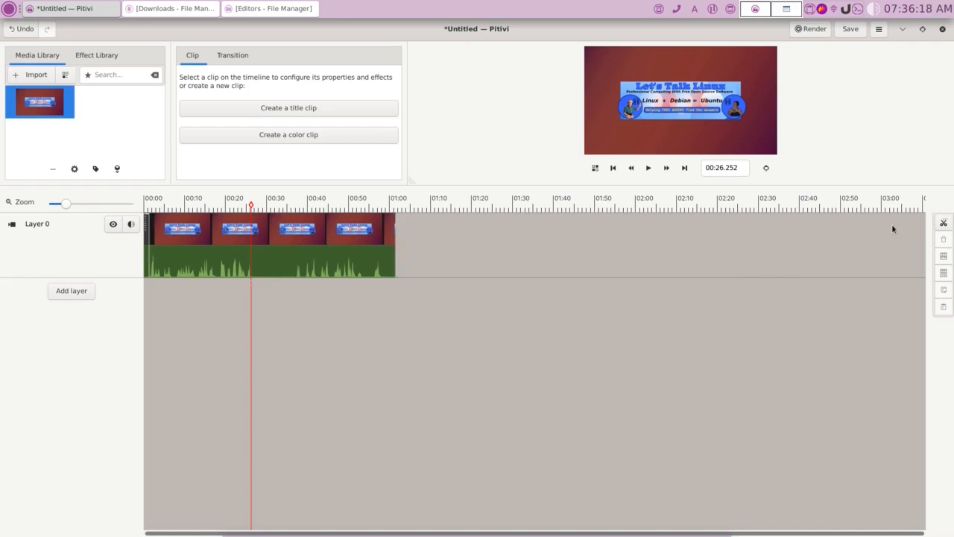
left_click(943, 222)
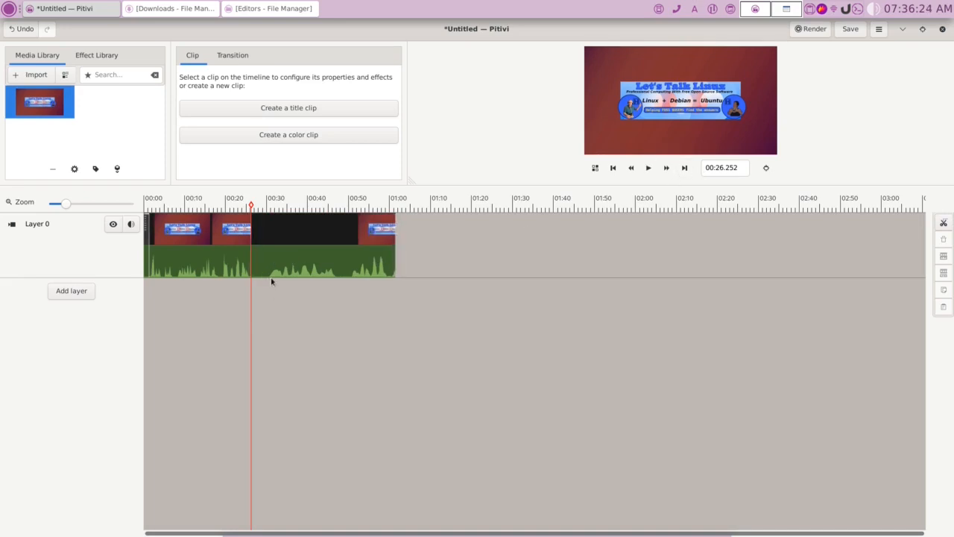
- Play on from the second cut, move the playhead back and step it to 00:35.000, and split the clip there
left_click(648, 169)
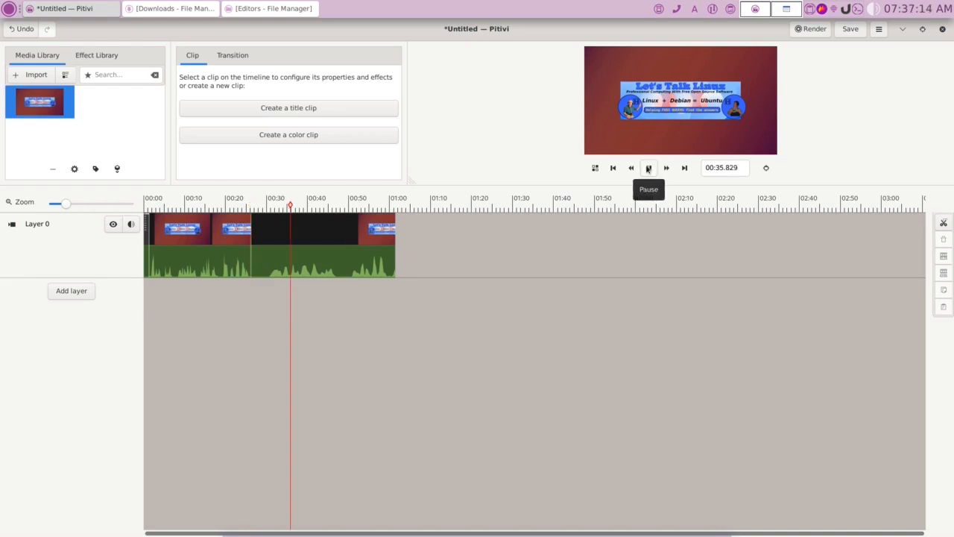
left_click(648, 169)
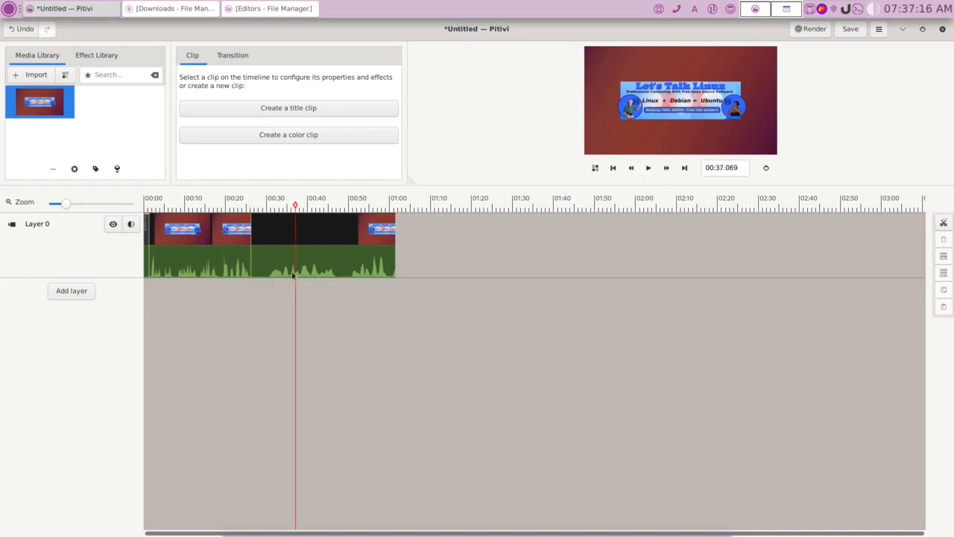
left_click(284, 214)
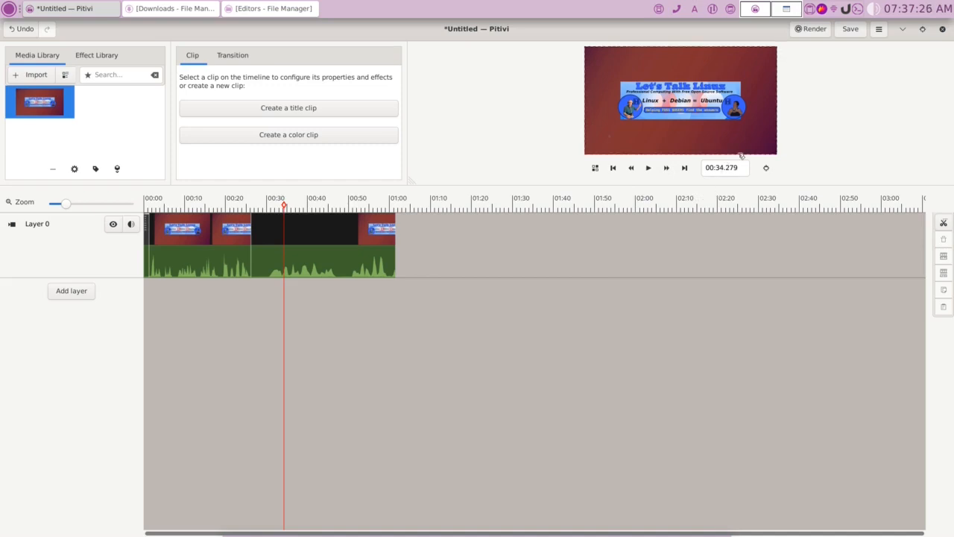
key("Right")
key("Right")
key("Right")
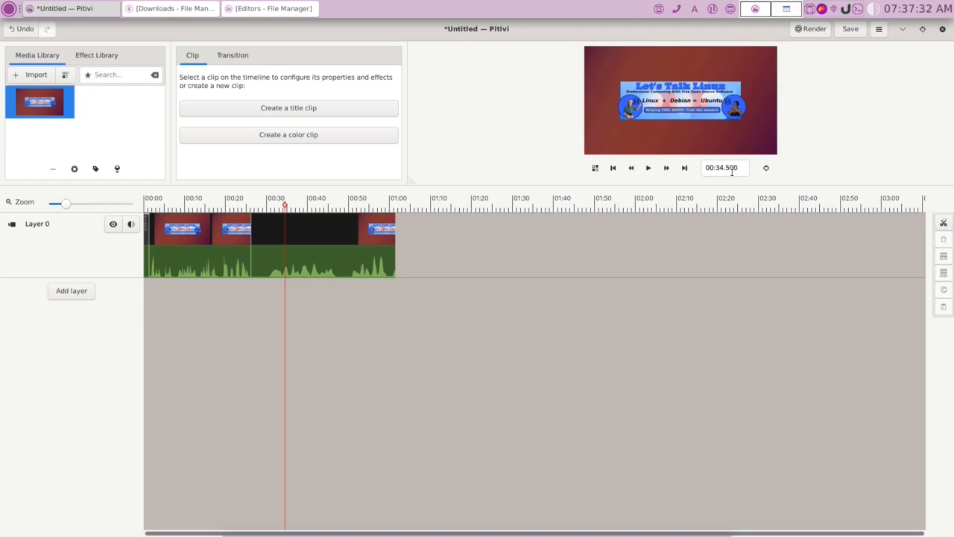
key("Right")
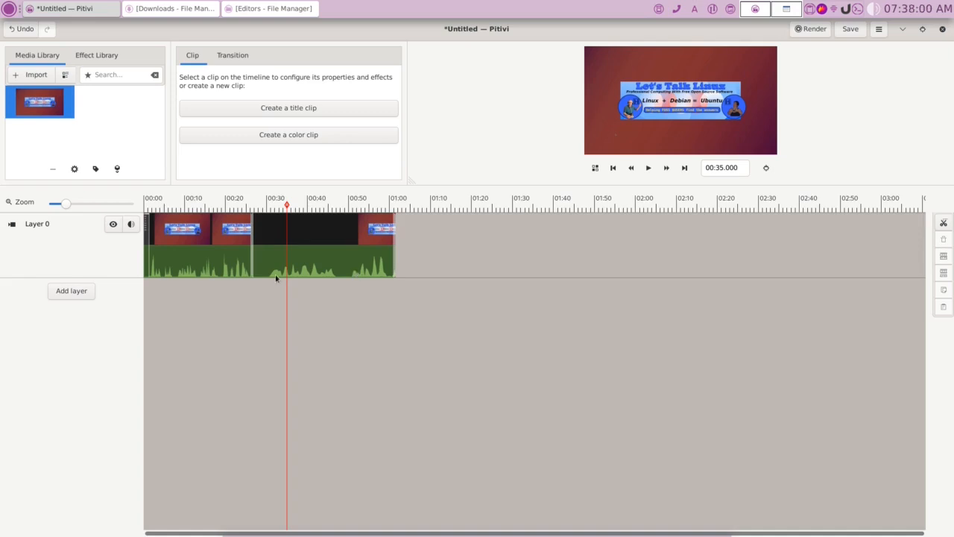
left_click(944, 223)
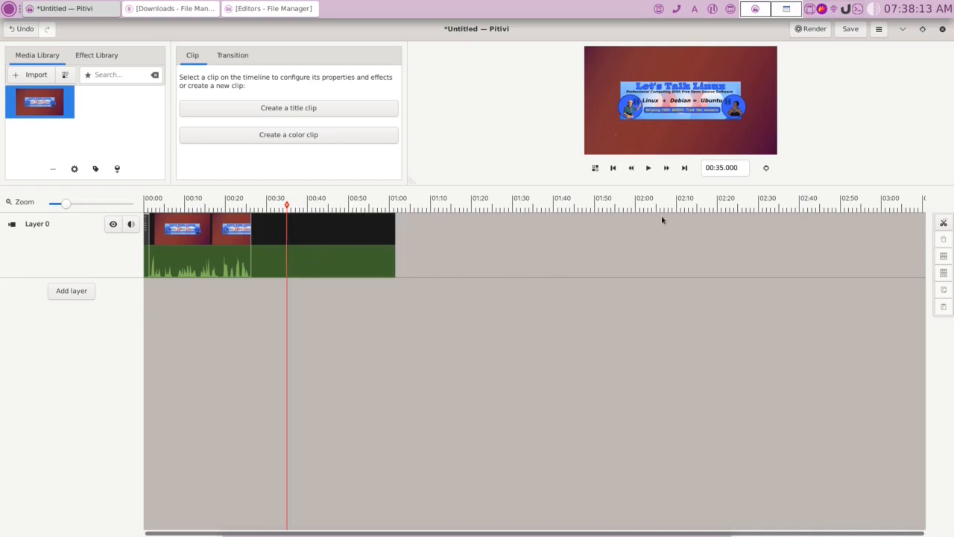
- Play on from the third cut, stop at 00:57.442 and split the clip there
left_click(648, 170)
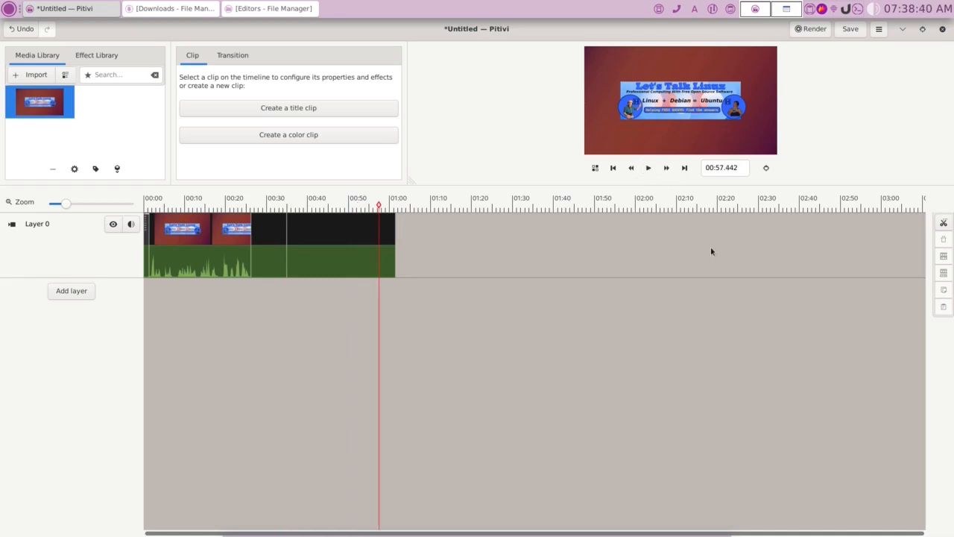
left_click(942, 224)
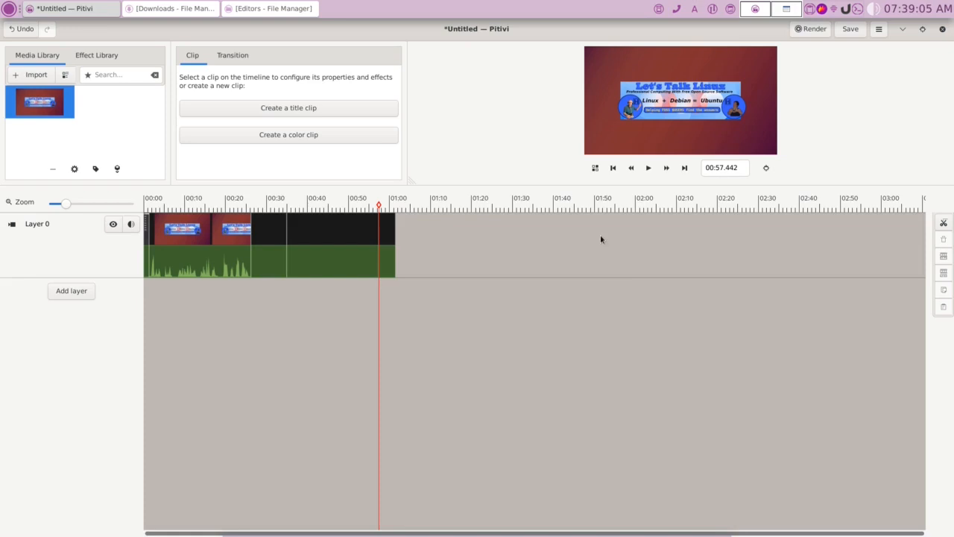
key("s")
- Delete the final section after the 00:57.442 cut and the section between the 00:26.252 and 00:35.000 cuts
left_click(387, 261)
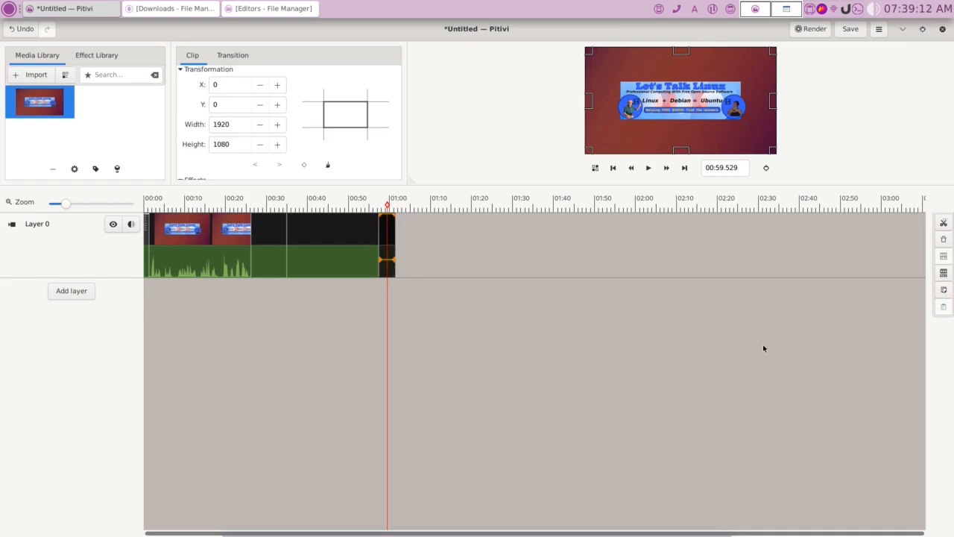
left_click(944, 239)
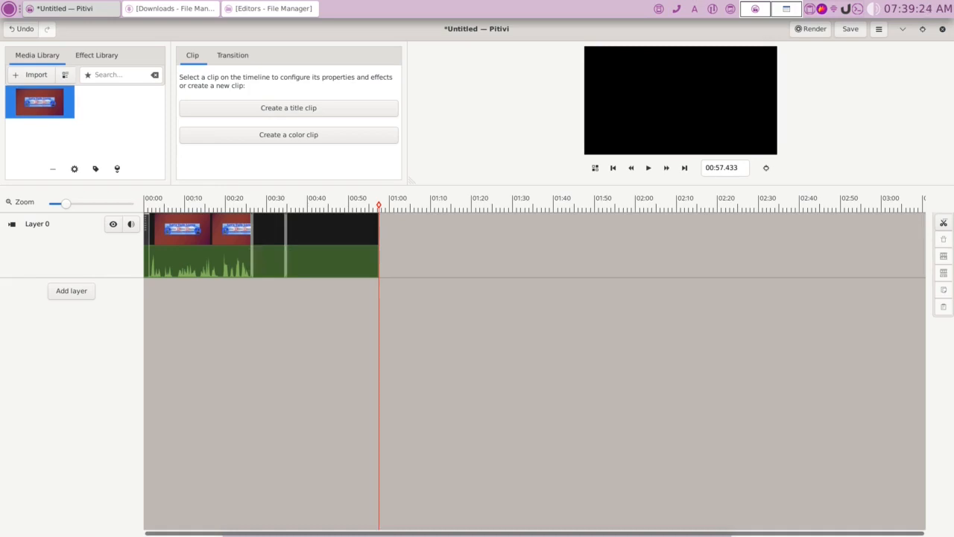
left_click(266, 242)
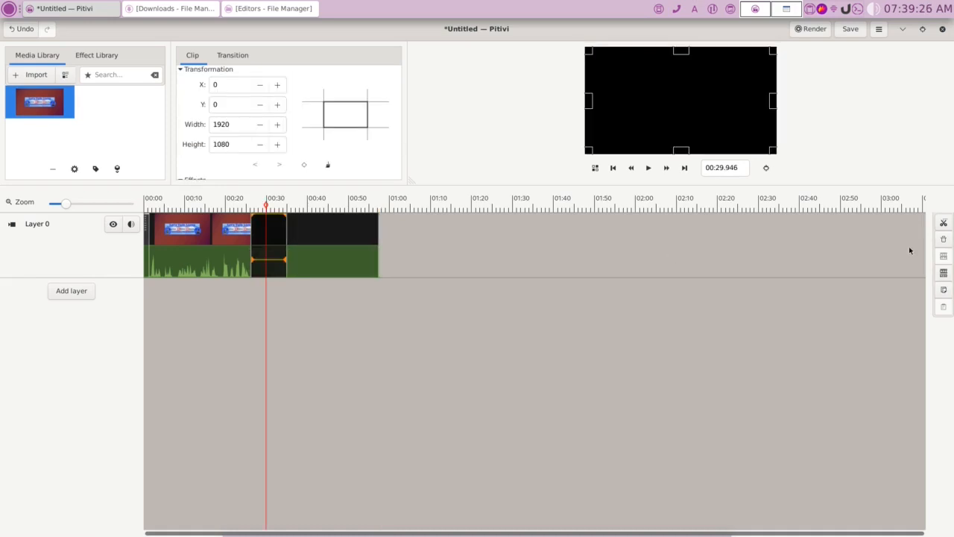
key("Delete")
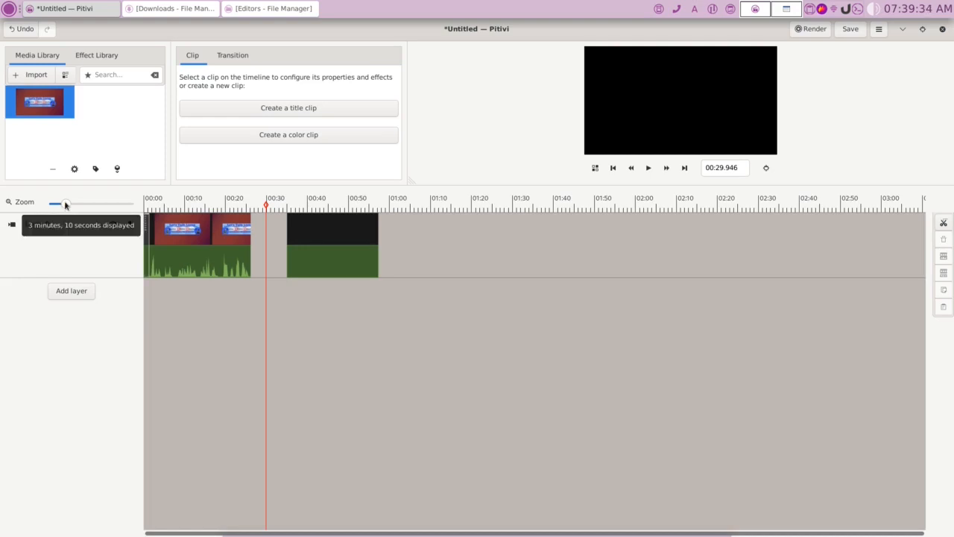
- Delete the short opening section and close the gaps so the two remaining sections run together from the start of Layer 0
scroll(65, 205, "up", 1)
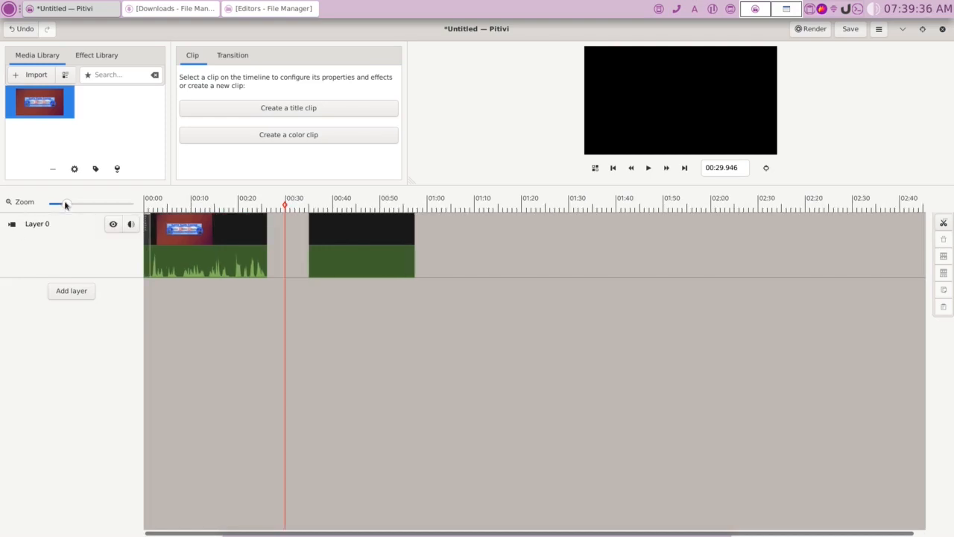
scroll(64, 205, "up", 1)
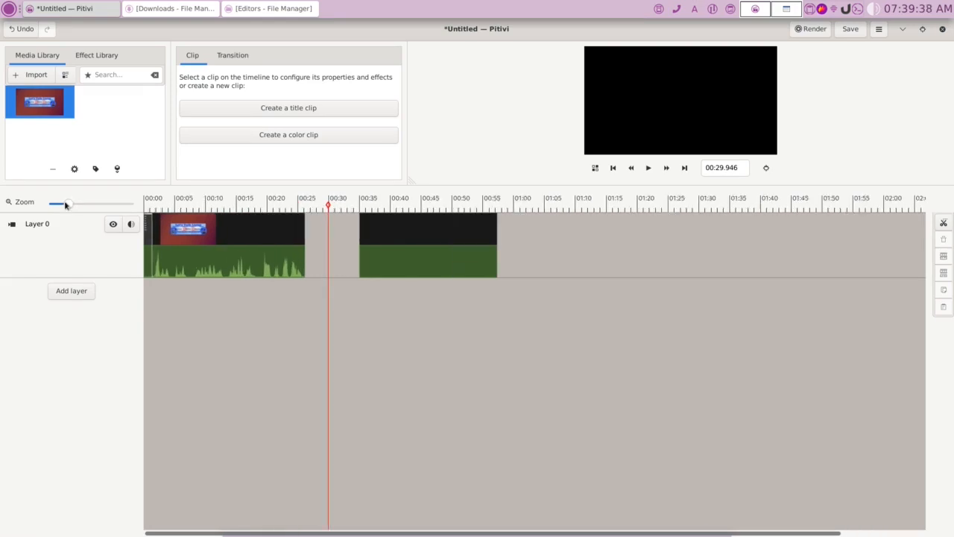
scroll(65, 205, "up", 1)
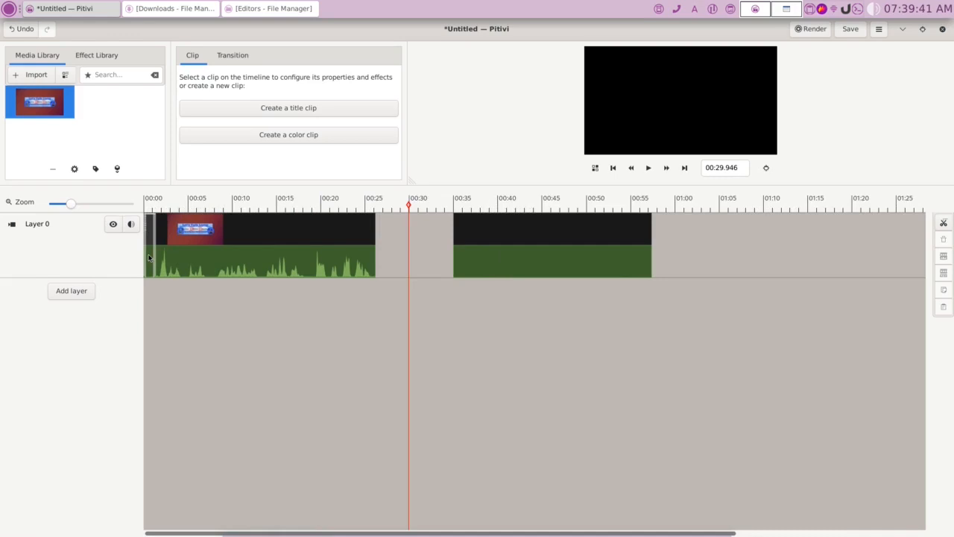
left_click(148, 258)
key("Delete")
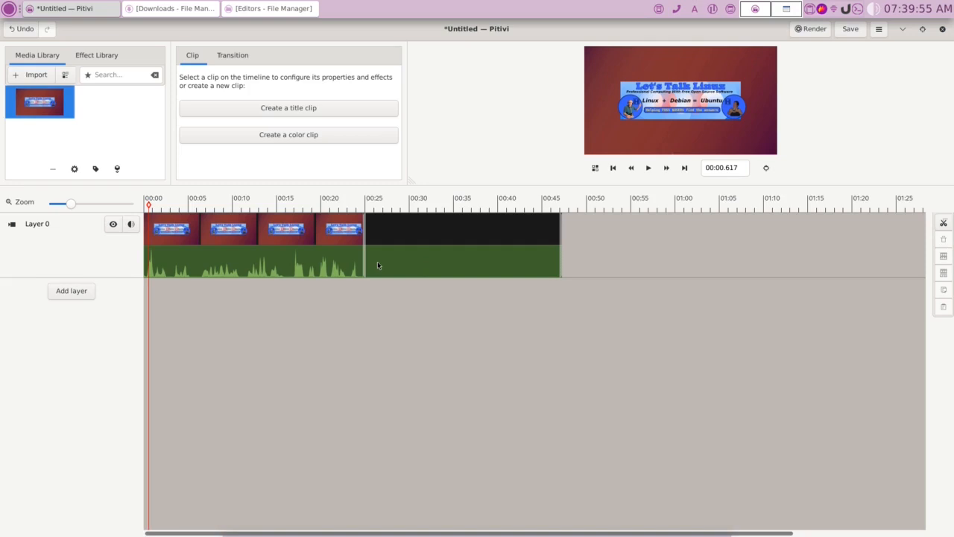
- Return the playhead to the start of the timeline
left_click(423, 261)
left_click(150, 205)
left_click(614, 168)
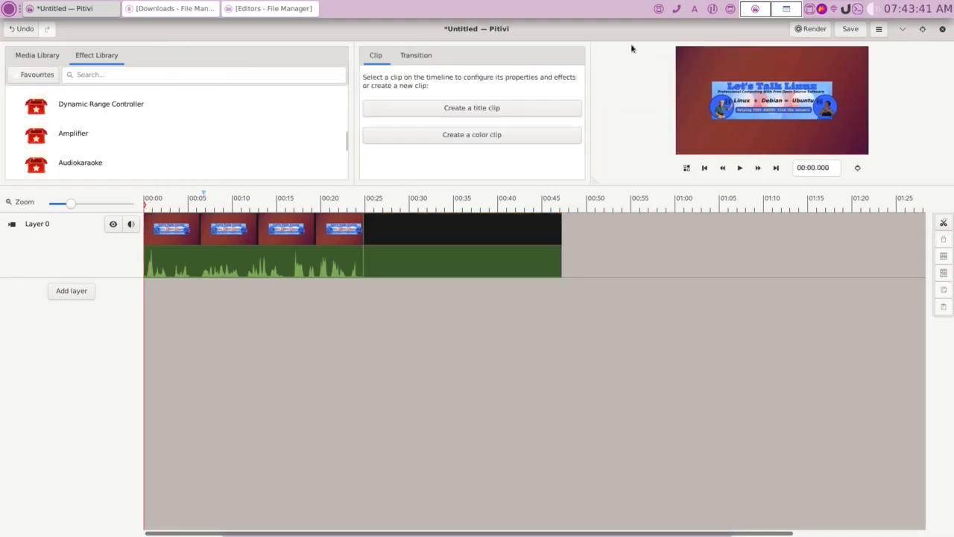
- Open the render settings for the project and try to create a new render preset
left_click(814, 30)
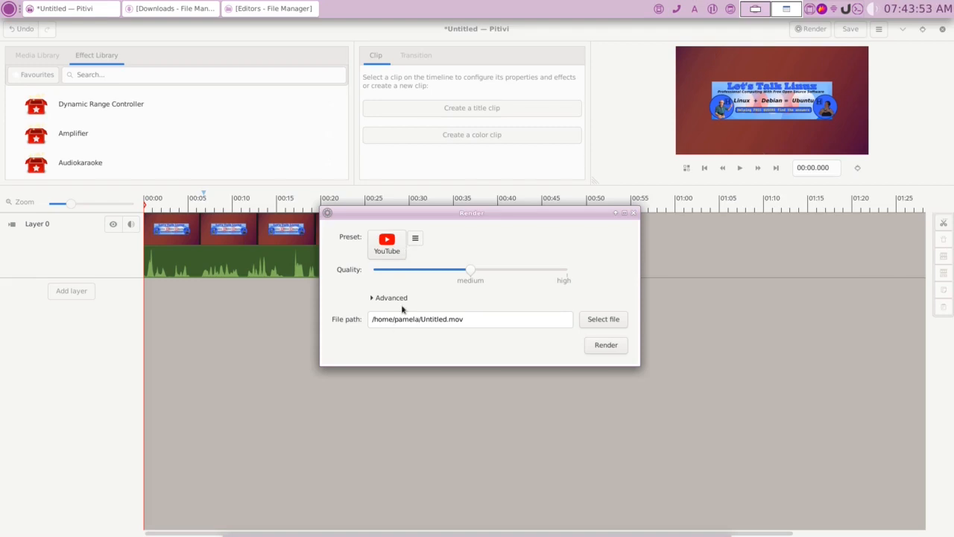
left_click(416, 239)
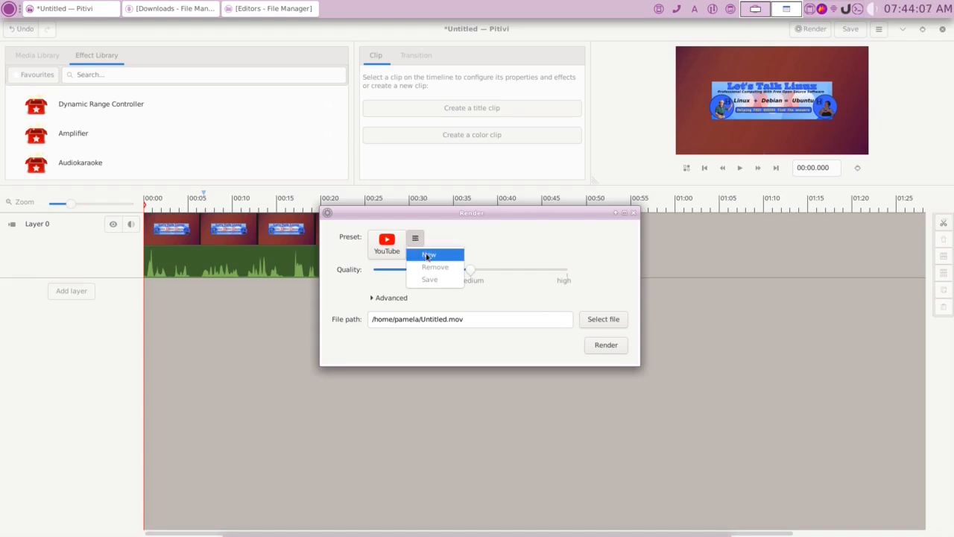
left_click(429, 255)
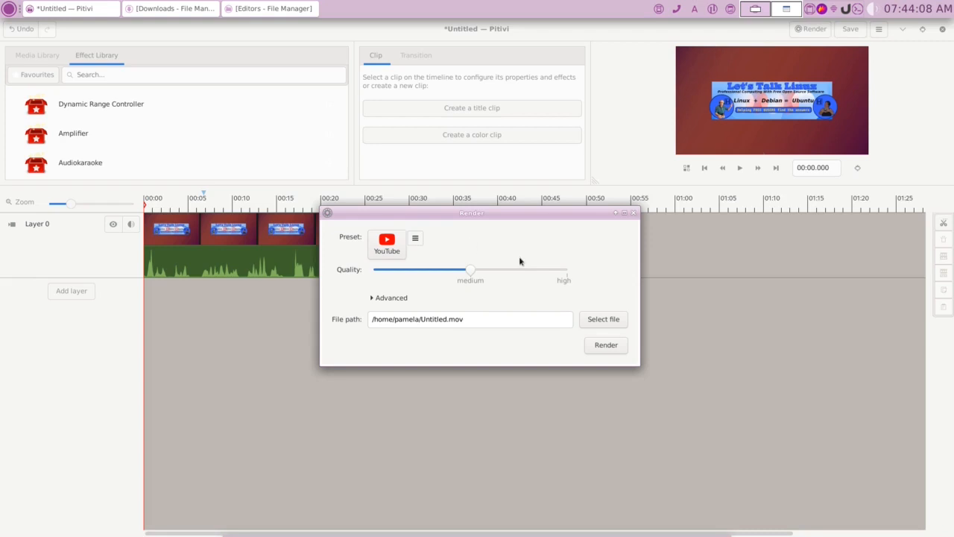
- Set the render destination to the Videos/Editors/3_Pitivi folder with the file name Test
left_click(592, 321)
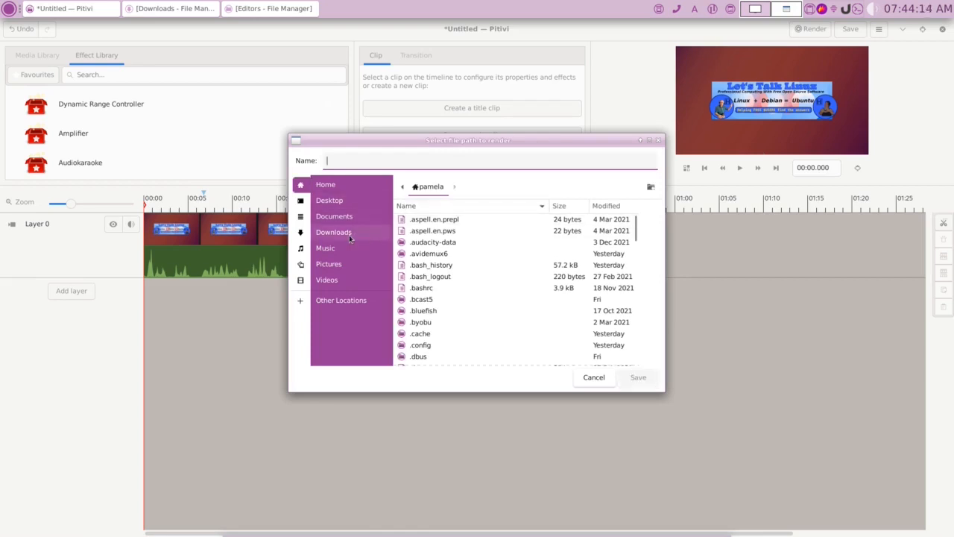
left_click(326, 280)
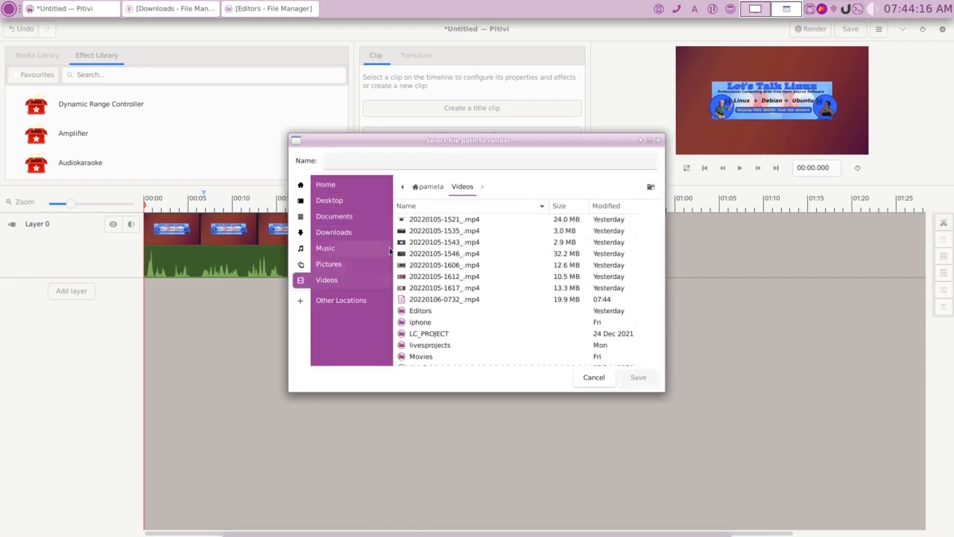
double_click(422, 310)
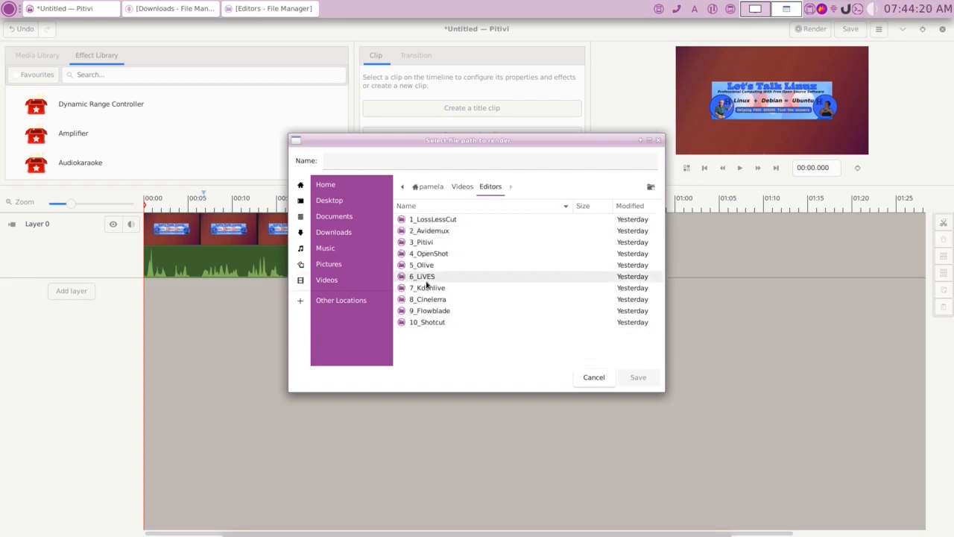
left_click(421, 243)
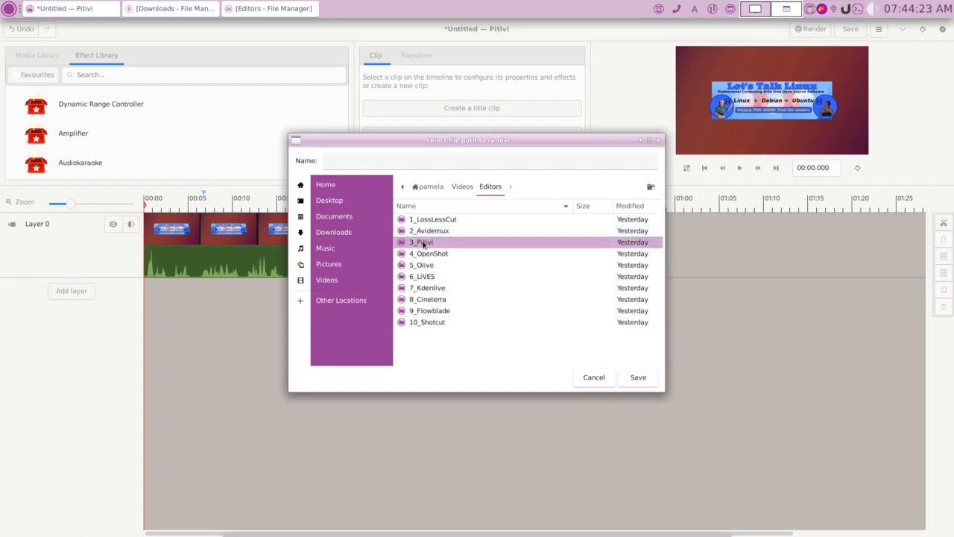
double_click(422, 243)
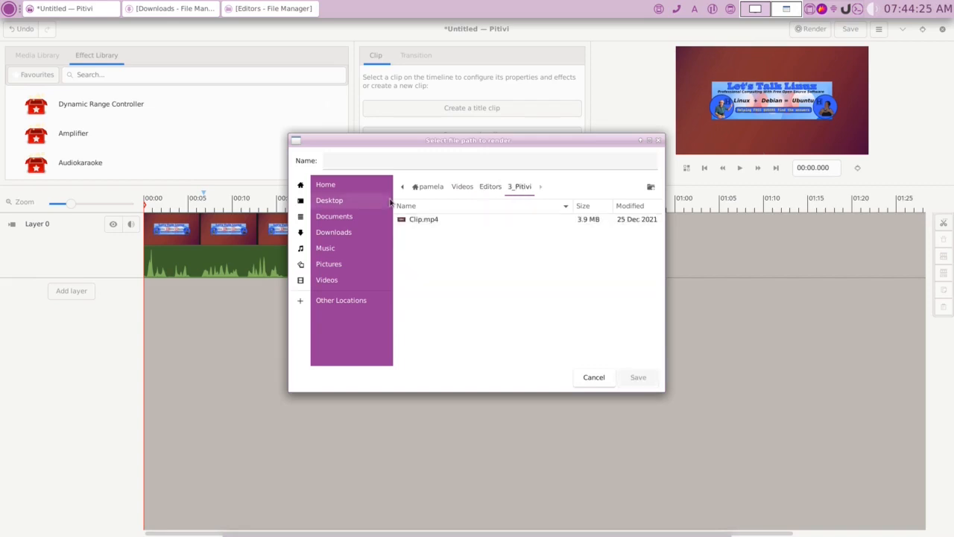
left_click(359, 161)
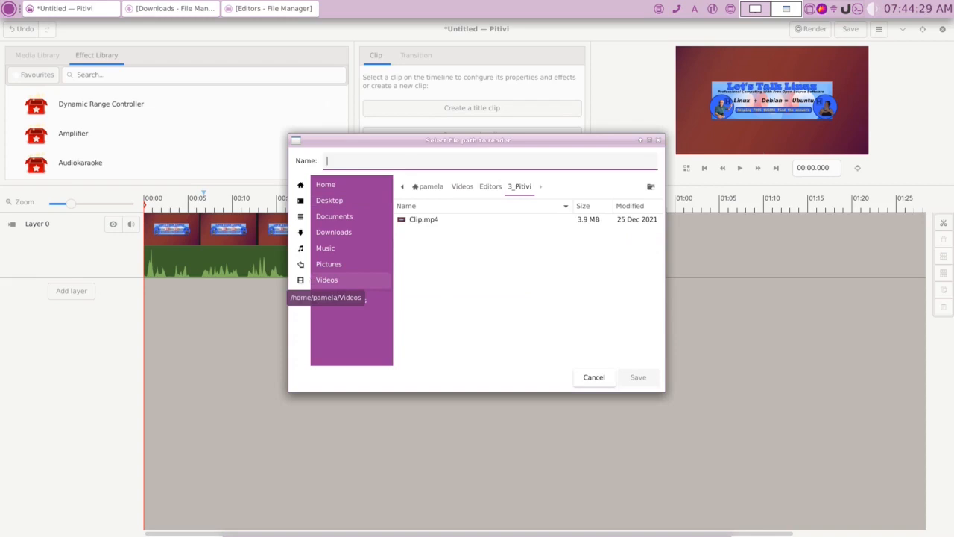
type("Tes")
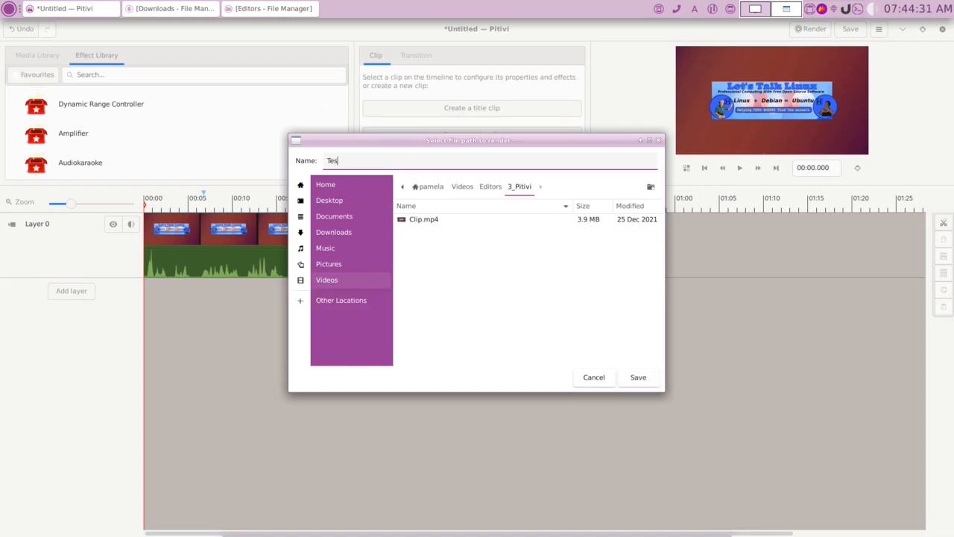
type("t")
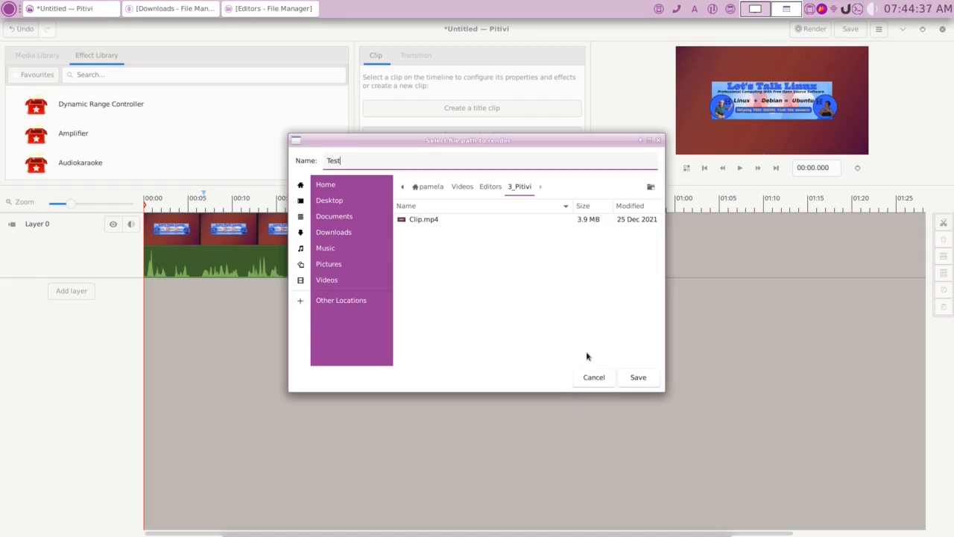
left_click(632, 380)
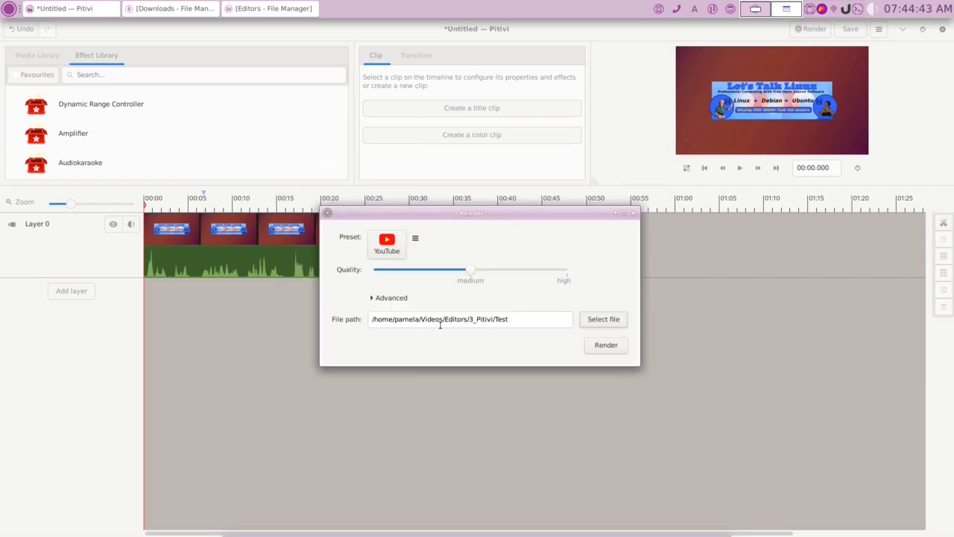
- Show the advanced render options and set the container format to MP4
left_click(373, 301)
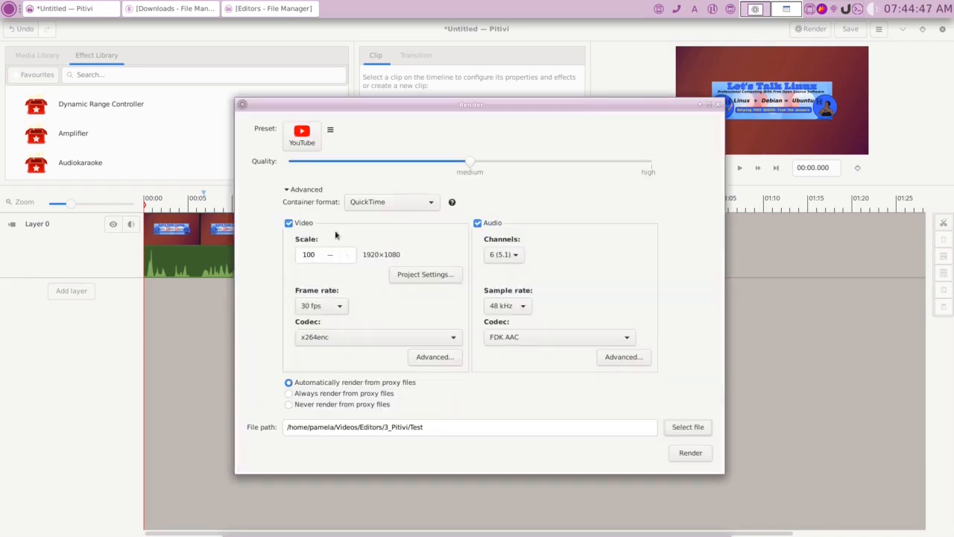
left_click(428, 208)
left_click(411, 161)
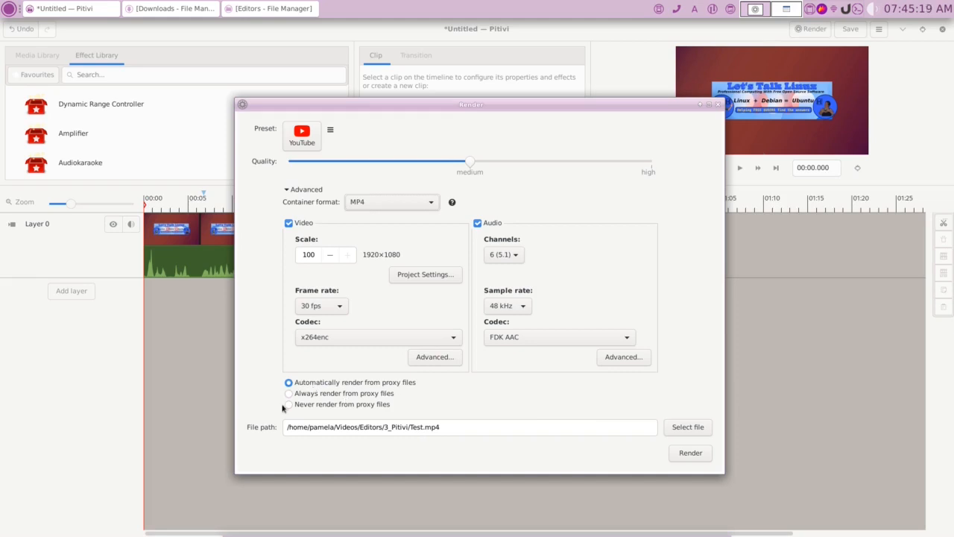
- Choose to never render from proxy files and accept the HD 1080p30 project settings
mouse_move(288, 409)
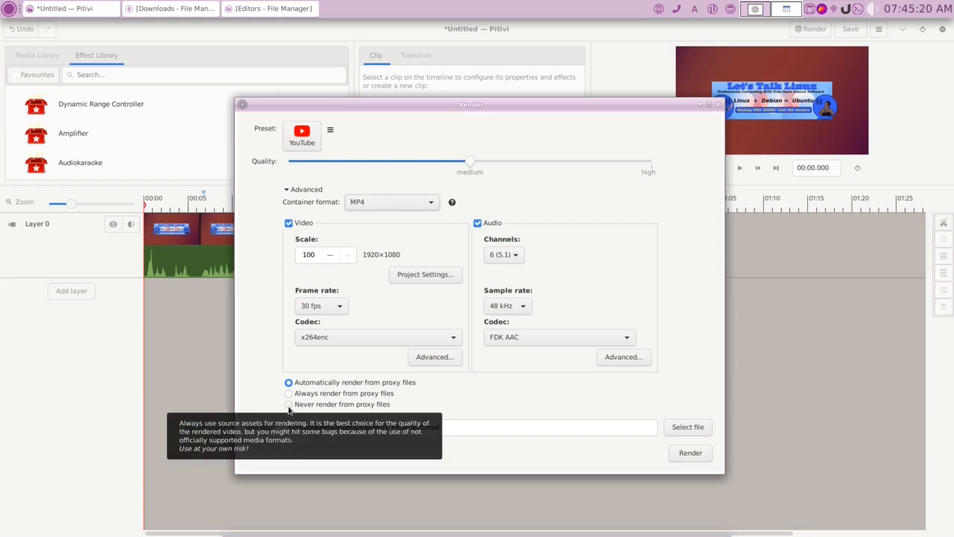
left_click(288, 406)
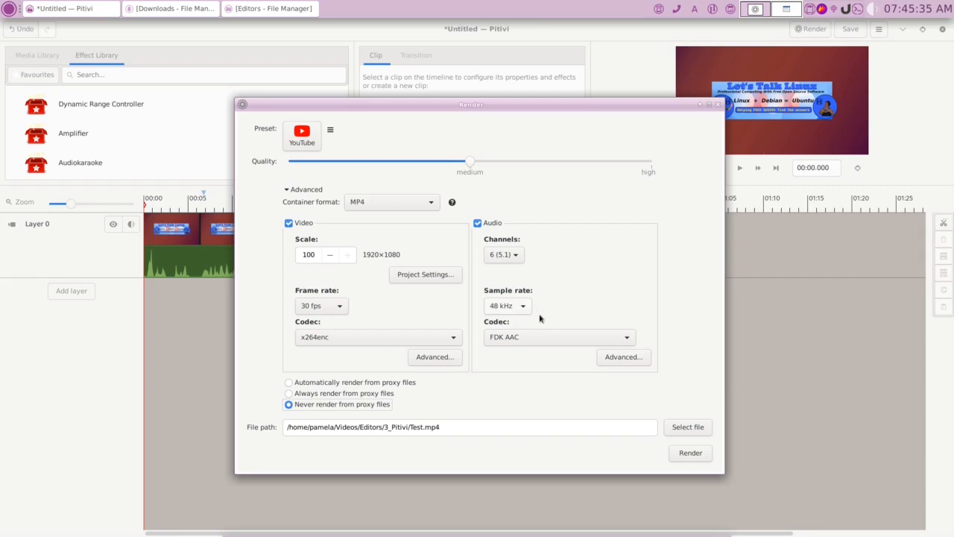
left_click(412, 279)
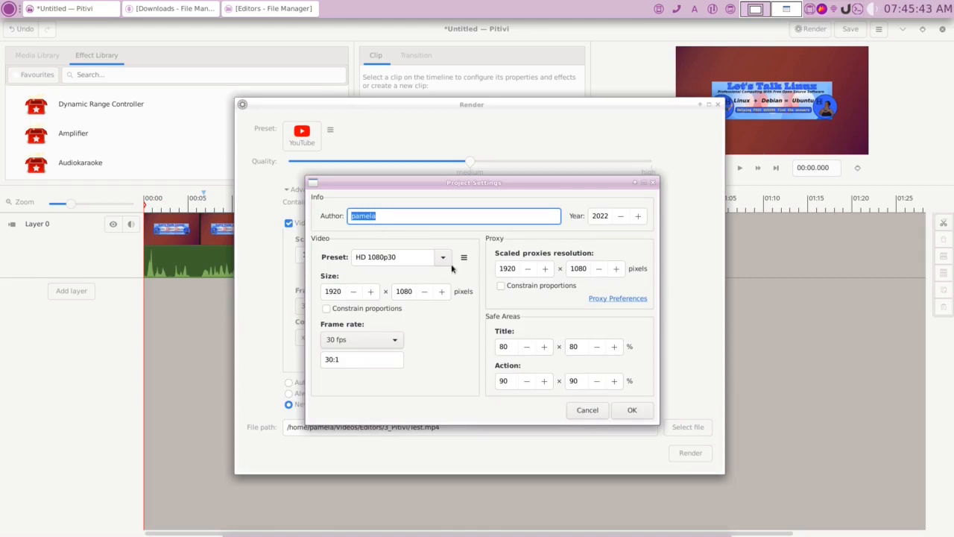
left_click(616, 414)
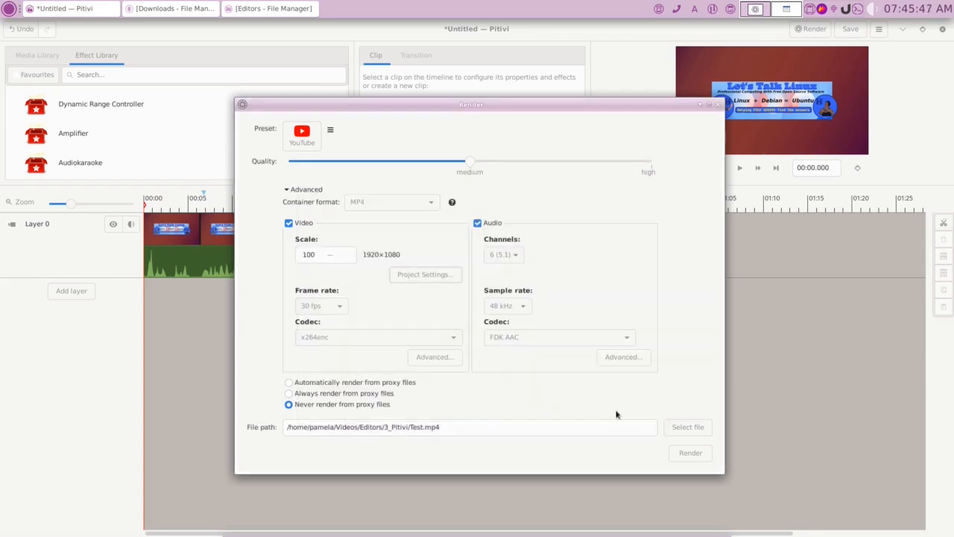
- Render the project as Test.mp4 and view the rendered file's properties in the 3_Pitivi folder
left_click(687, 453)
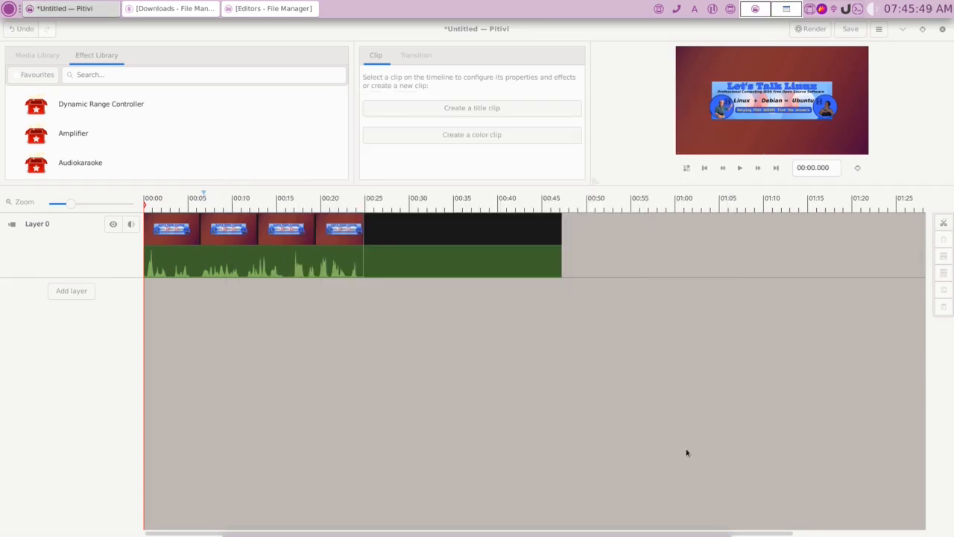
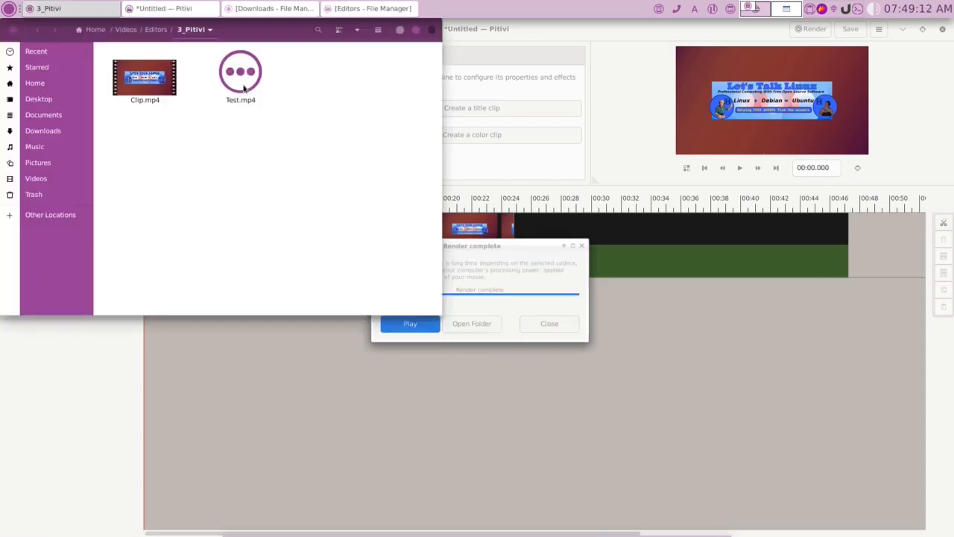
right_click(239, 79)
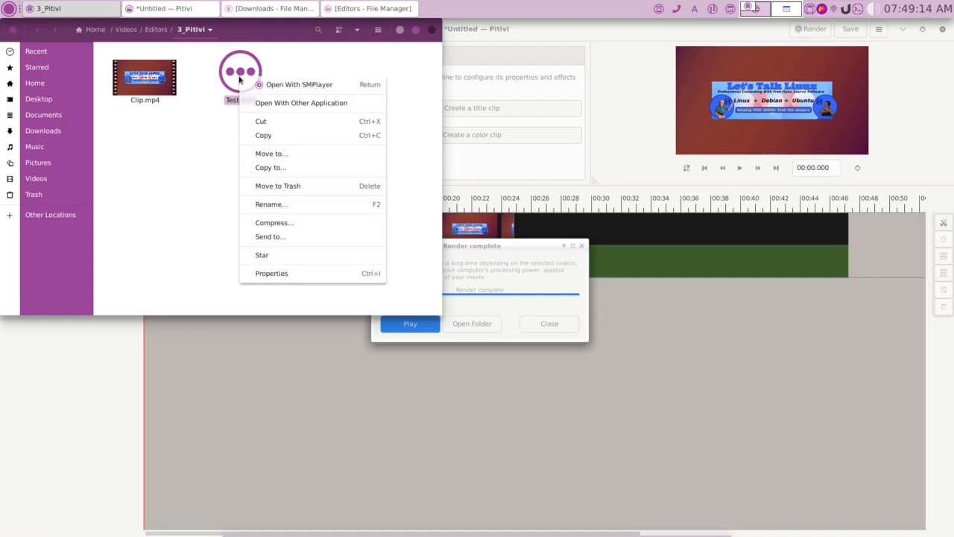
left_click(292, 273)
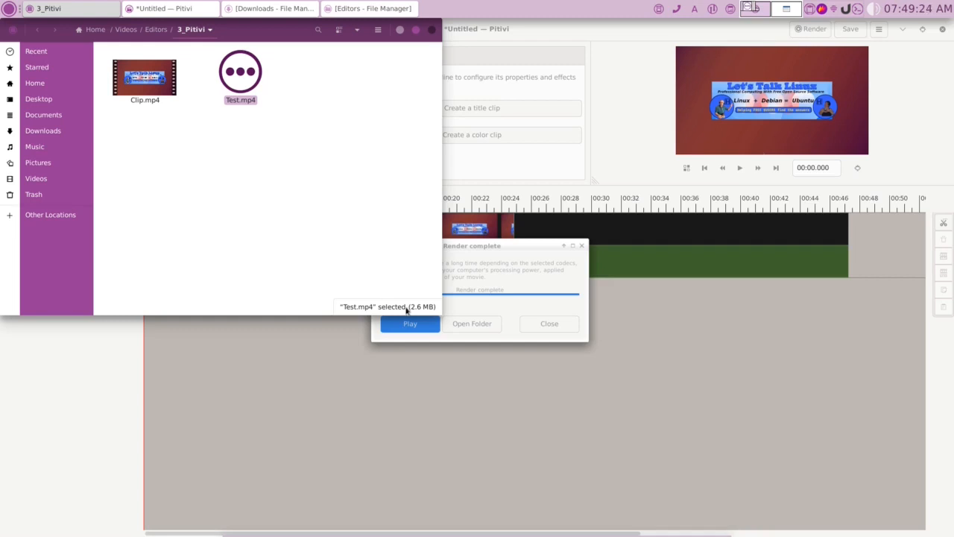
key("ctrl+i")
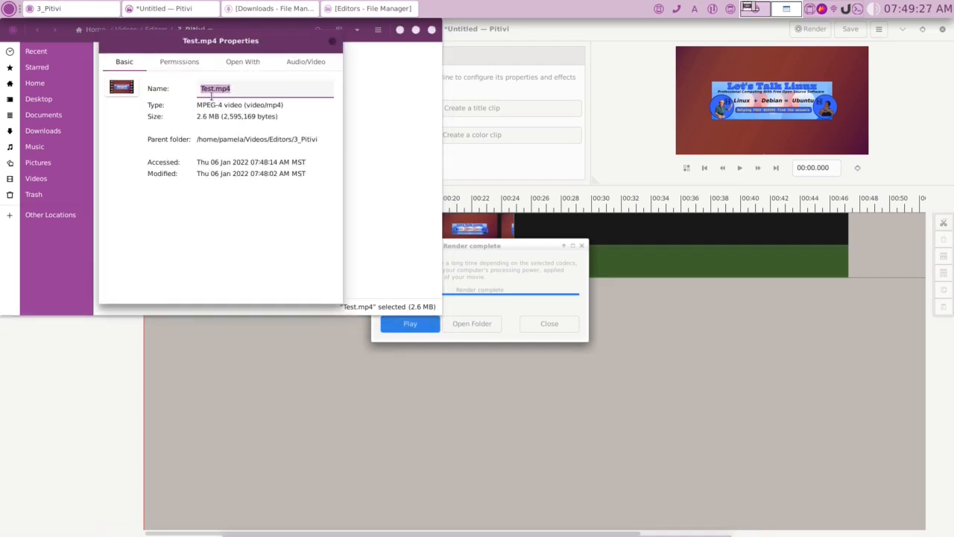
left_click(332, 42)
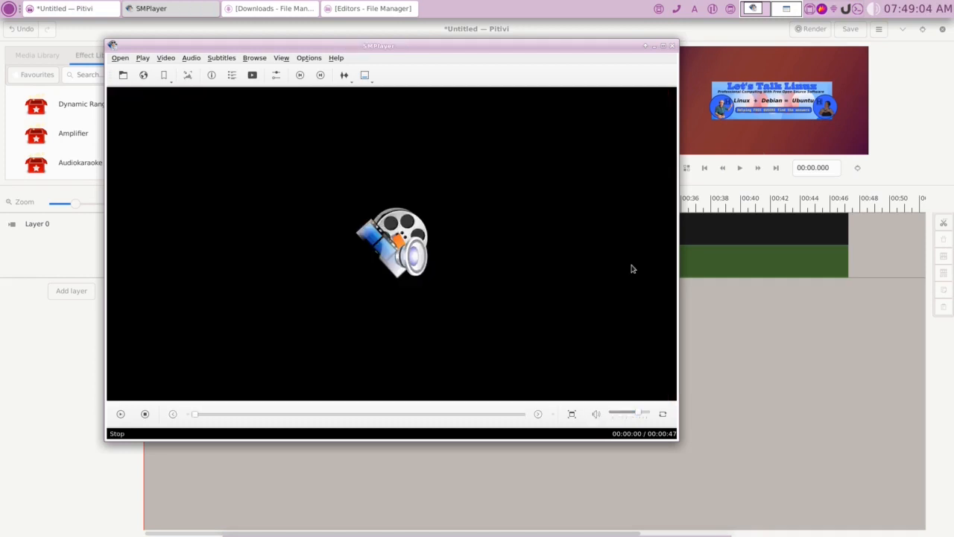
- Close the media player, the 3_Pitivi folder window and the render dialogs
left_click(671, 48)
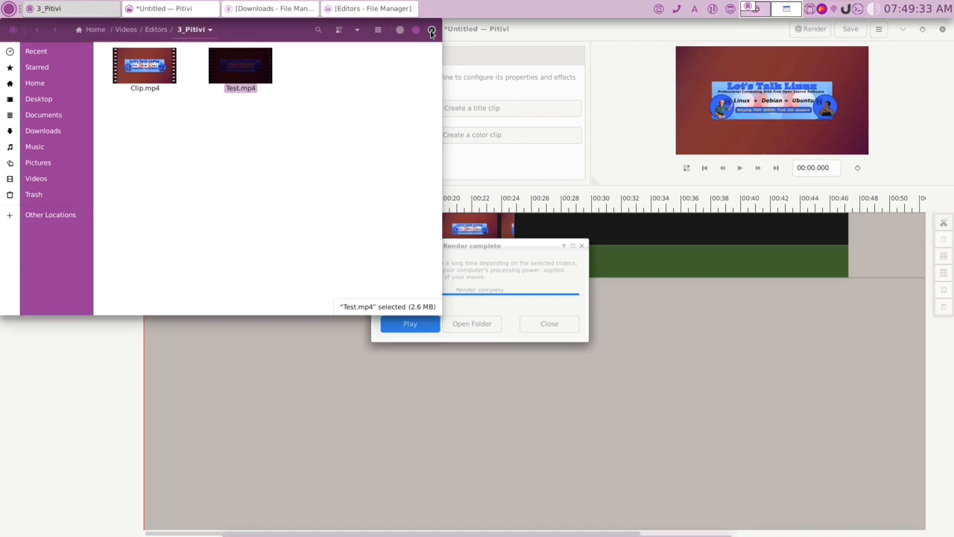
left_click(432, 31)
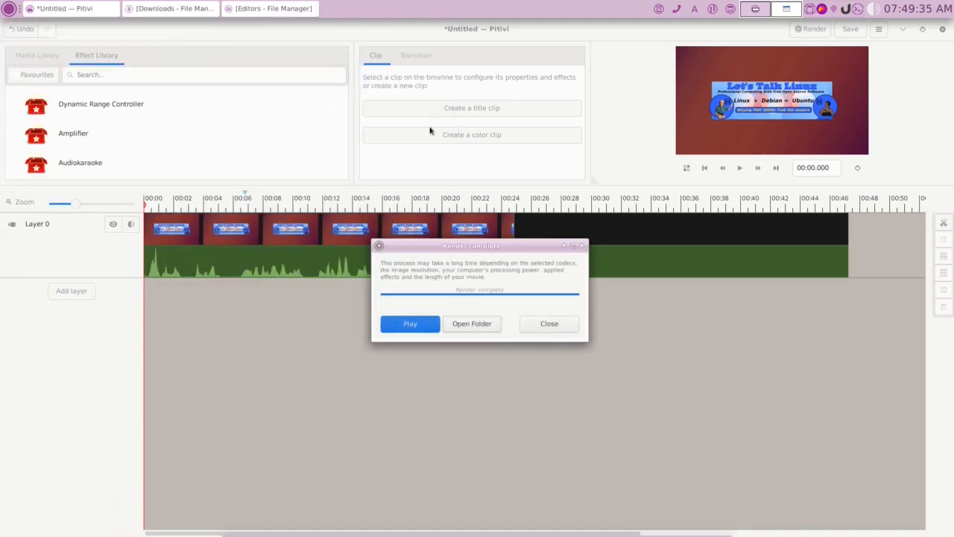
left_click(549, 325)
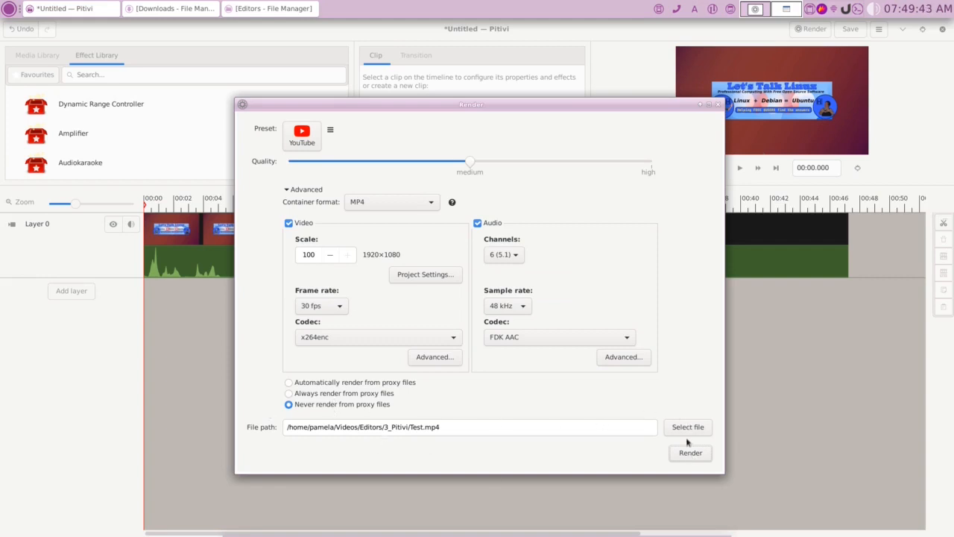
left_click(716, 105)
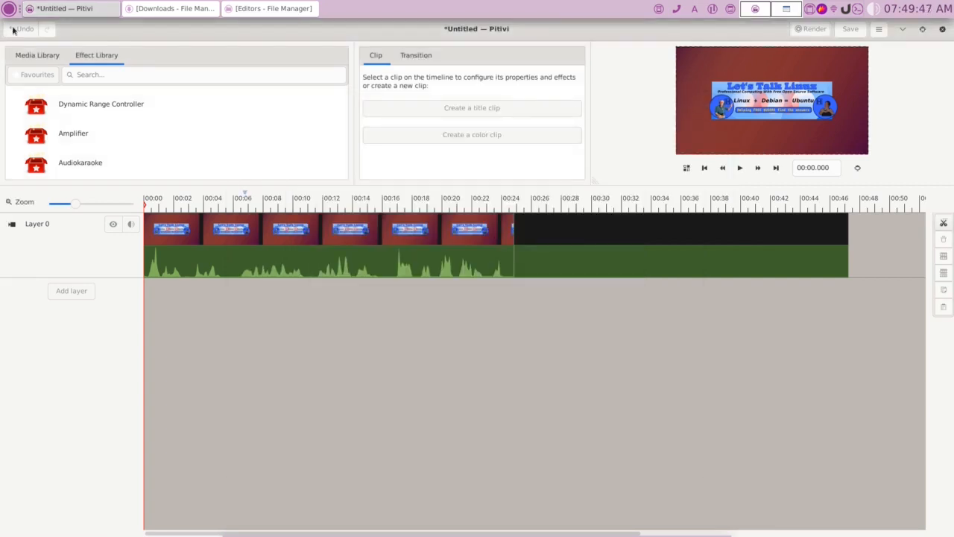
- Quit Pitivi without saving the changes to the untitled project
left_click(877, 29)
left_click(878, 28)
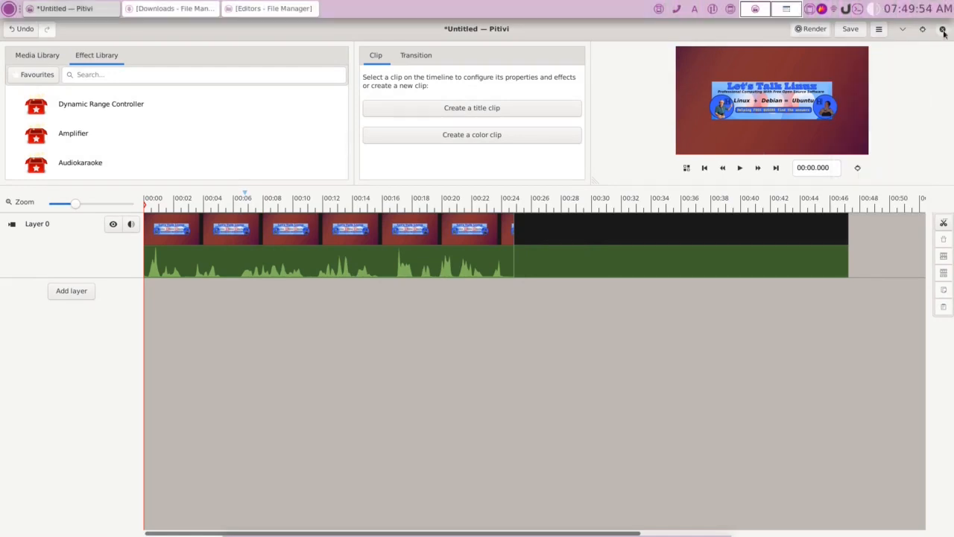
left_click(942, 30)
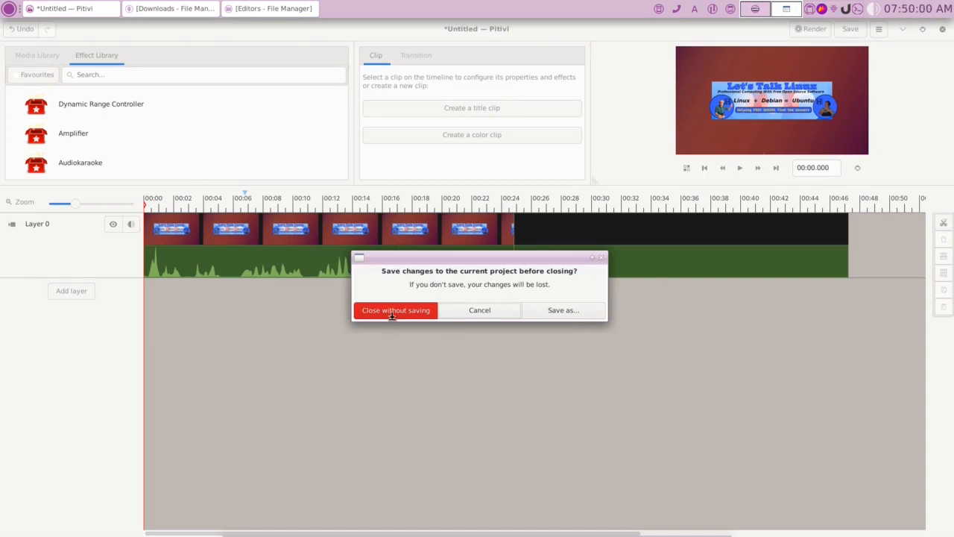
left_click(392, 310)
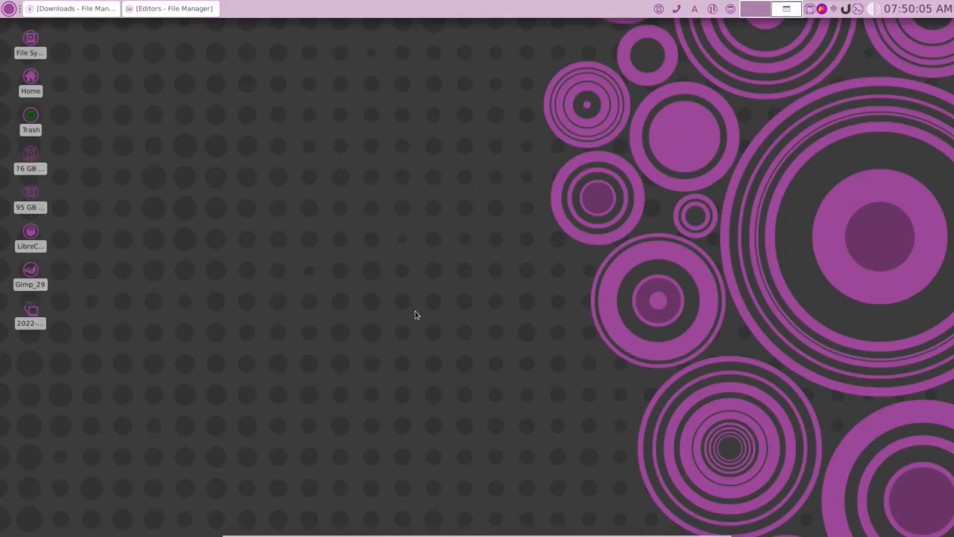
- Launch OpenShot Video Editor and move its window slightly lower on the desktop
mouse_move(682, 532)
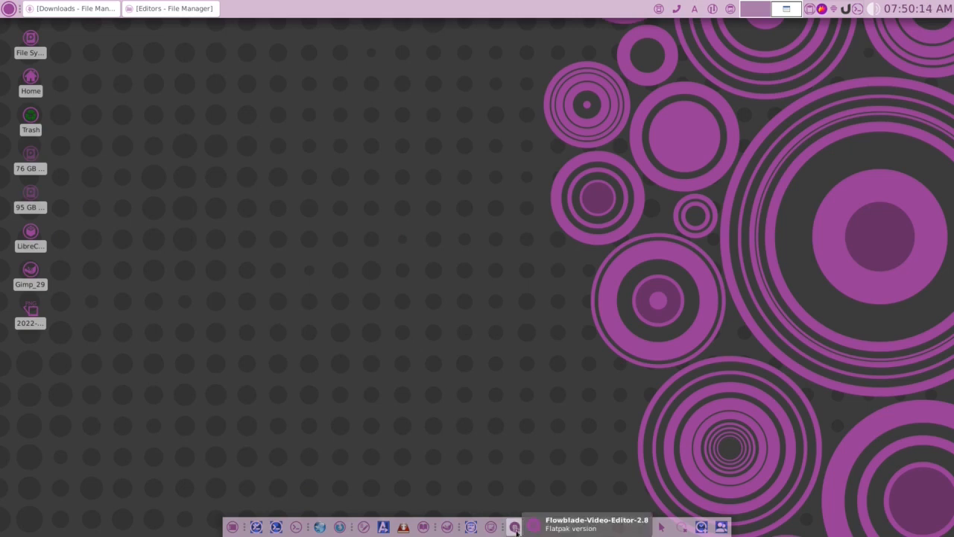
mouse_move(553, 529)
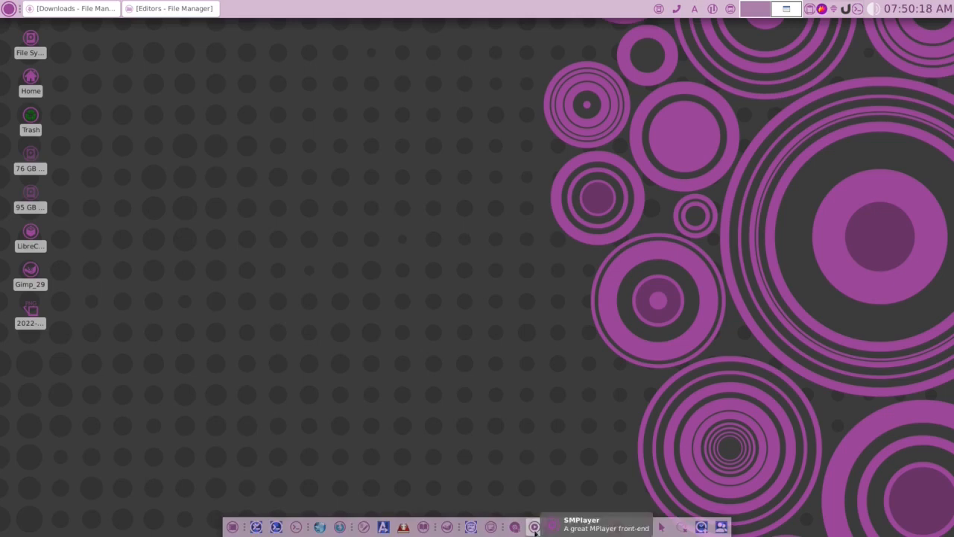
left_click(535, 532)
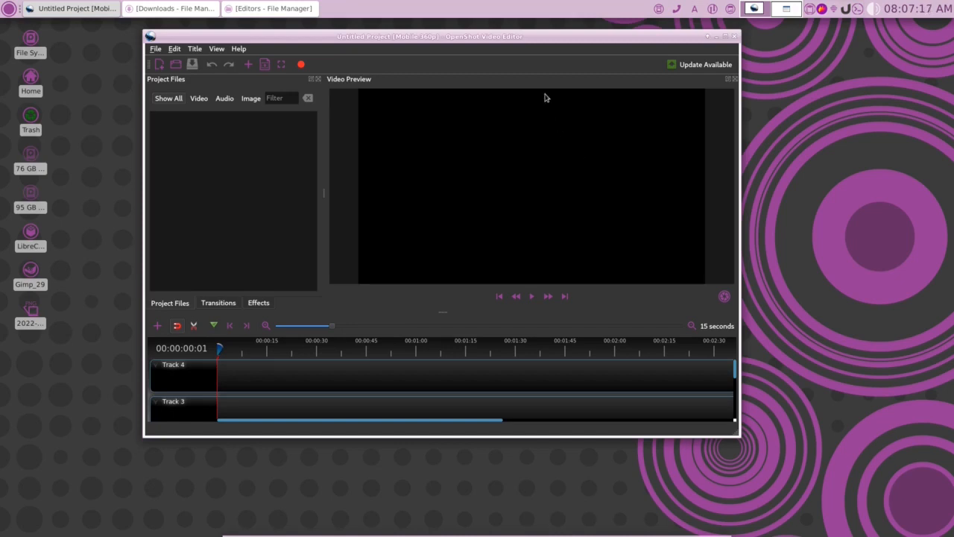
left_click_drag(541, 35, 548, 72)
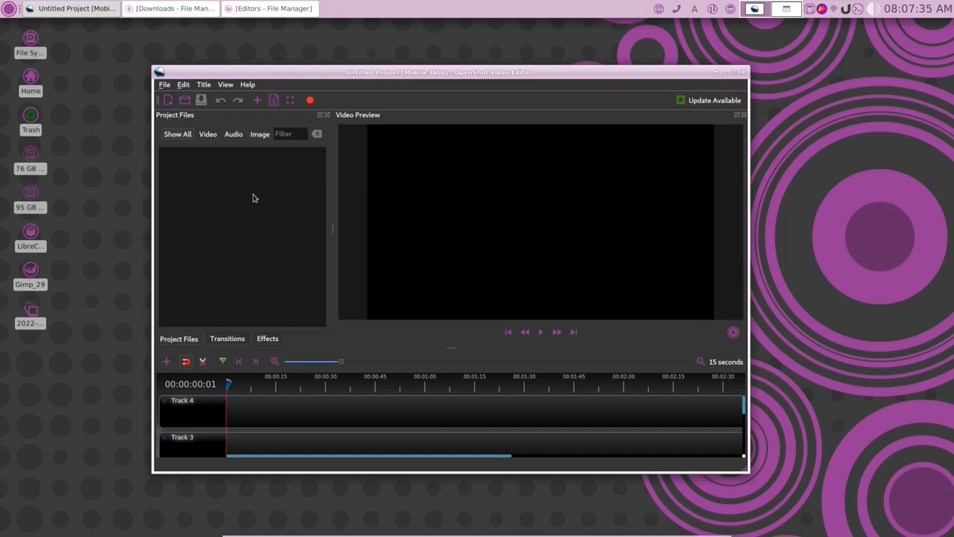
- Import Clip.mp4 from Videos/Editors/4_OpenShot and place it at the start of Track 4
left_click(256, 101)
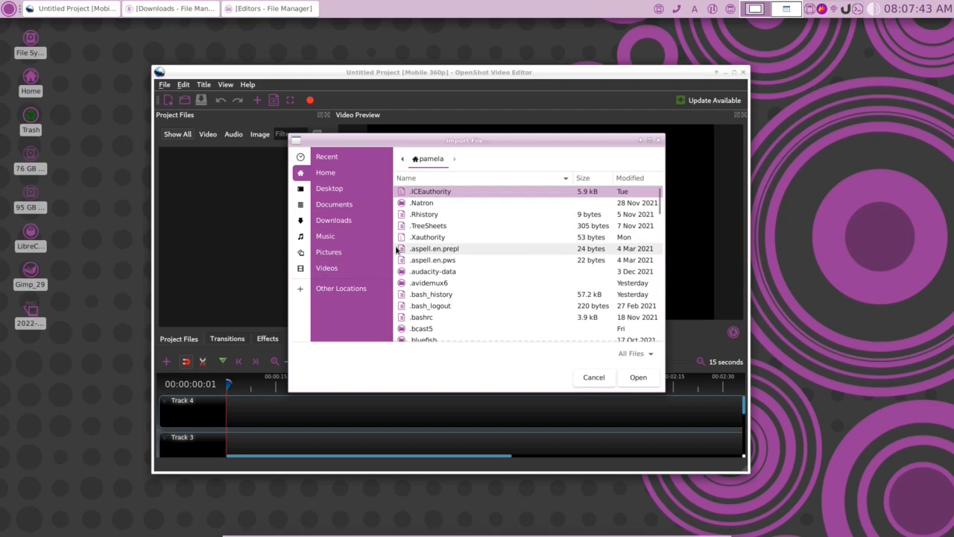
left_click(328, 268)
double_click(422, 305)
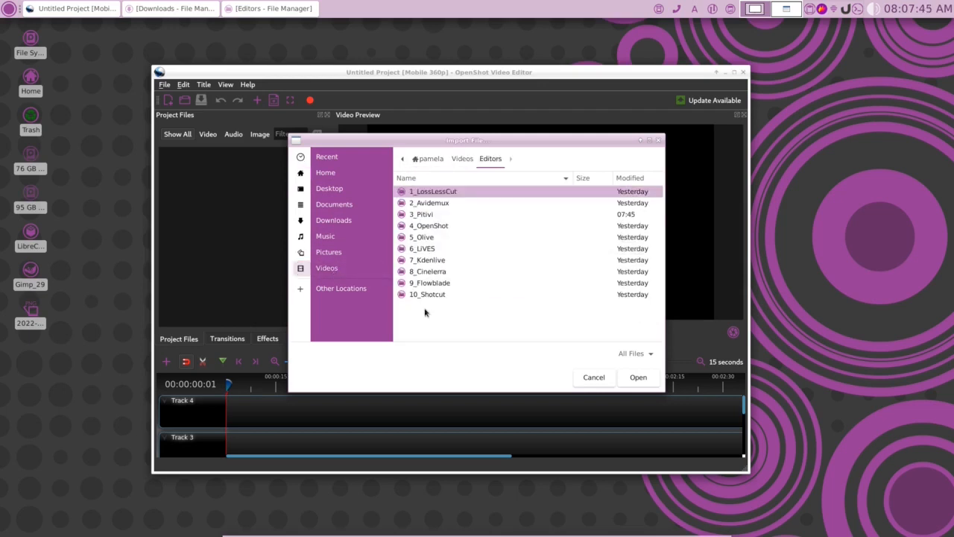
double_click(429, 225)
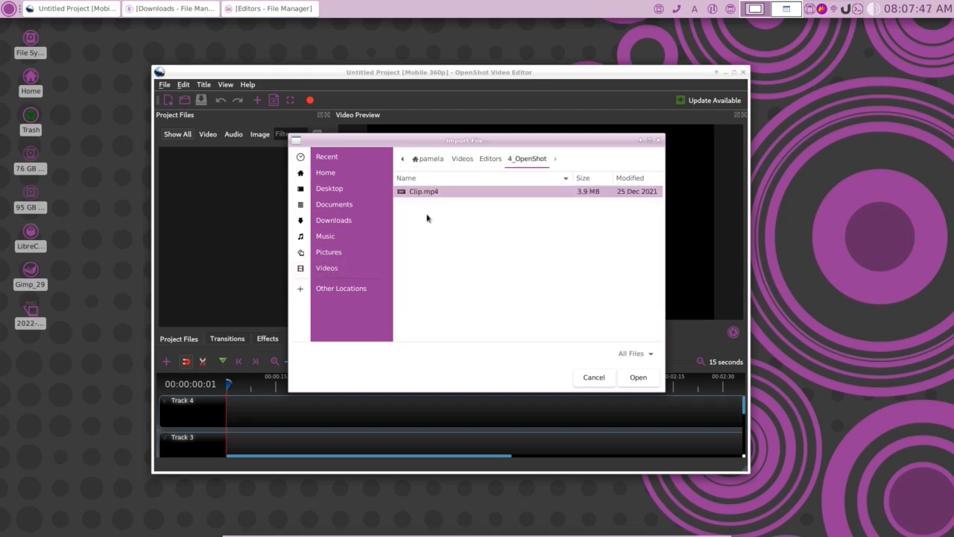
left_click(637, 377)
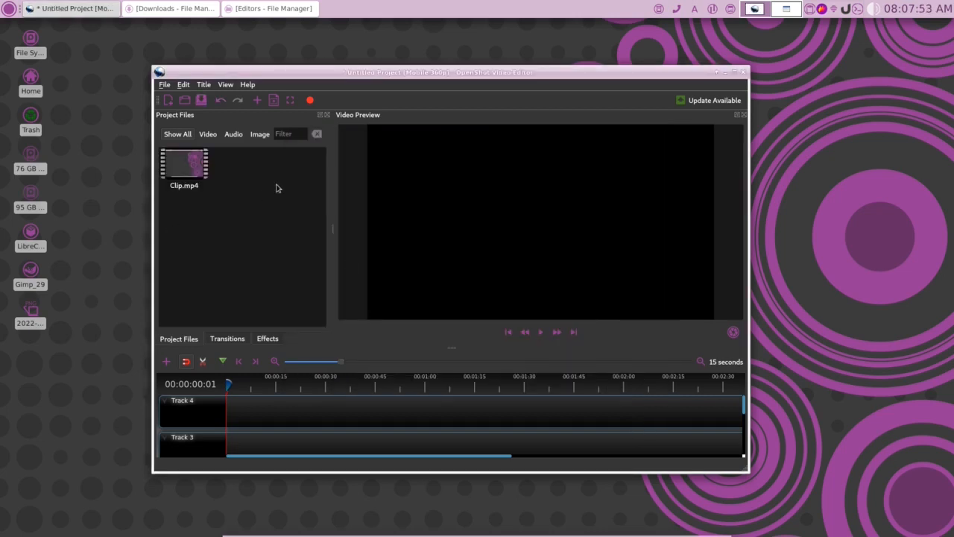
left_click_drag(179, 165, 225, 418)
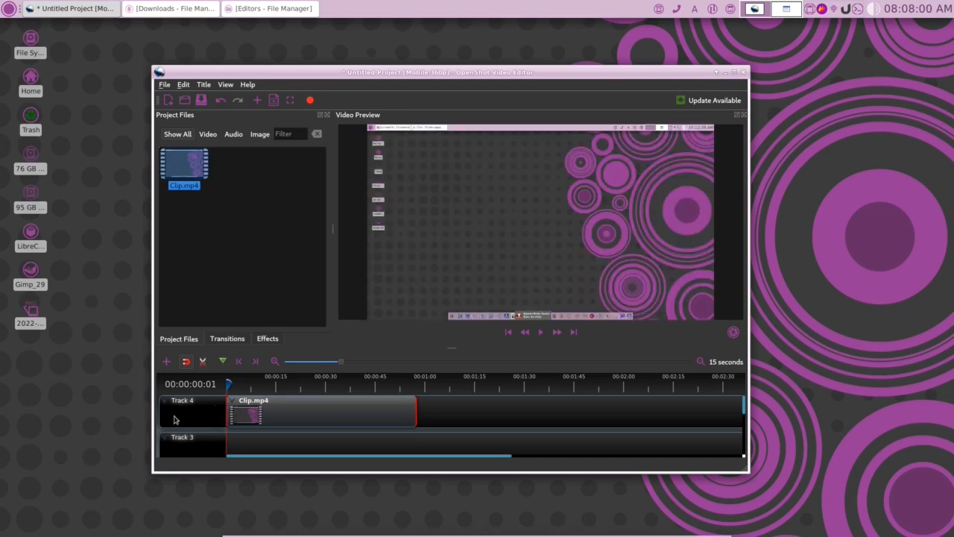
- Play the clip from the start, shrink the video preview by widening the project files area, and resume playback to about 25 seconds
left_click(542, 335)
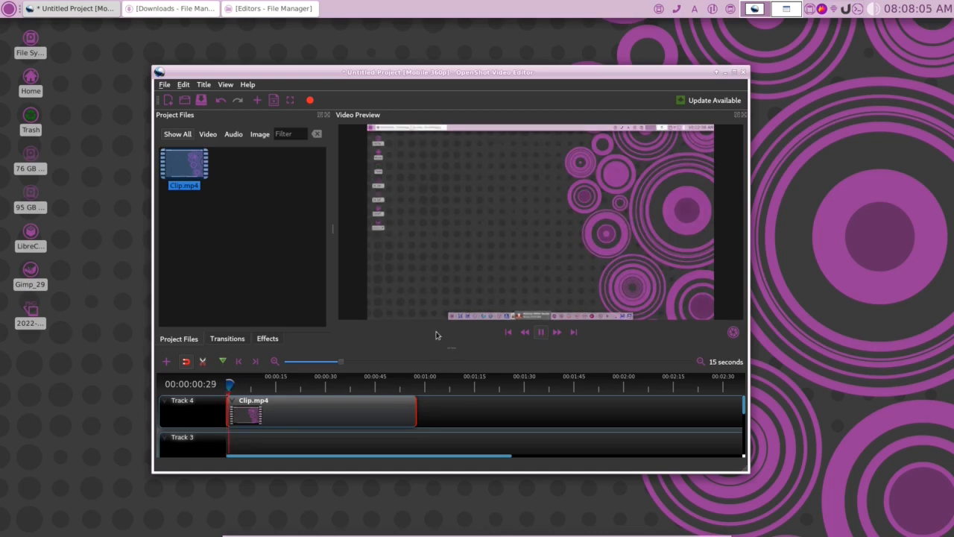
left_click(857, 10)
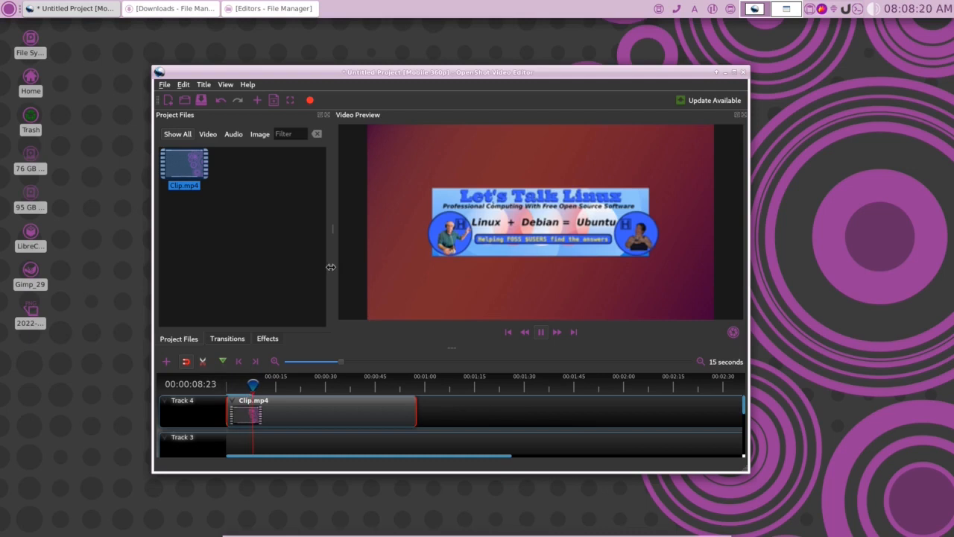
key("space")
left_click_drag(332, 228, 653, 226)
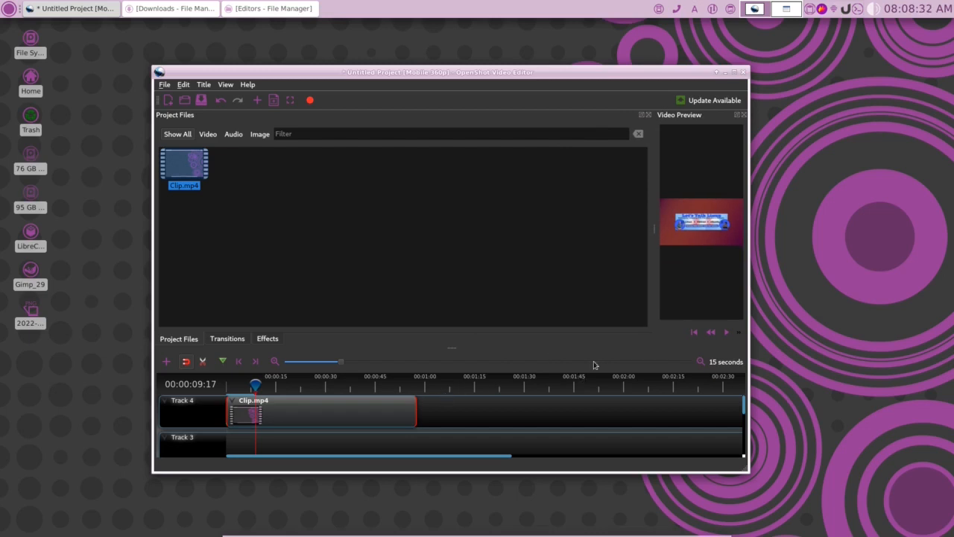
left_click(727, 334)
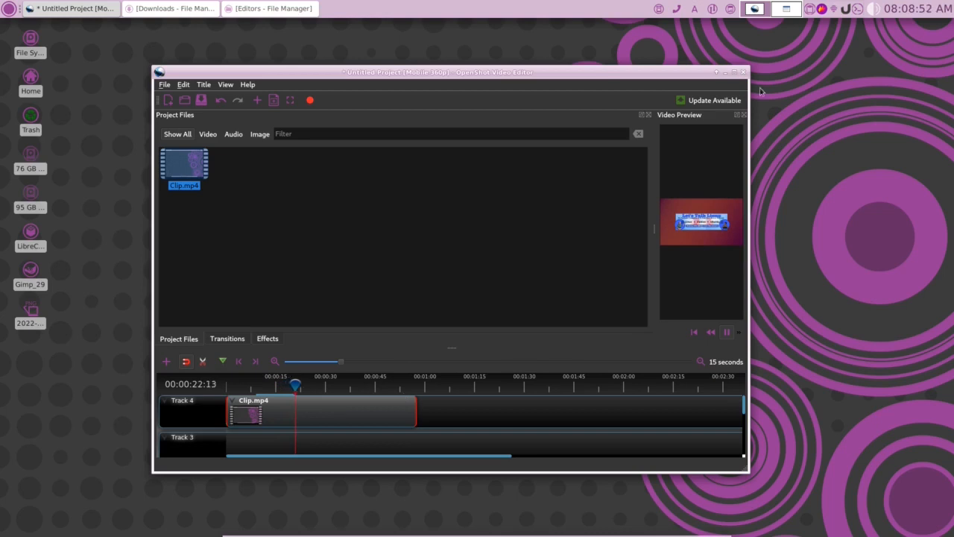
left_click(727, 333)
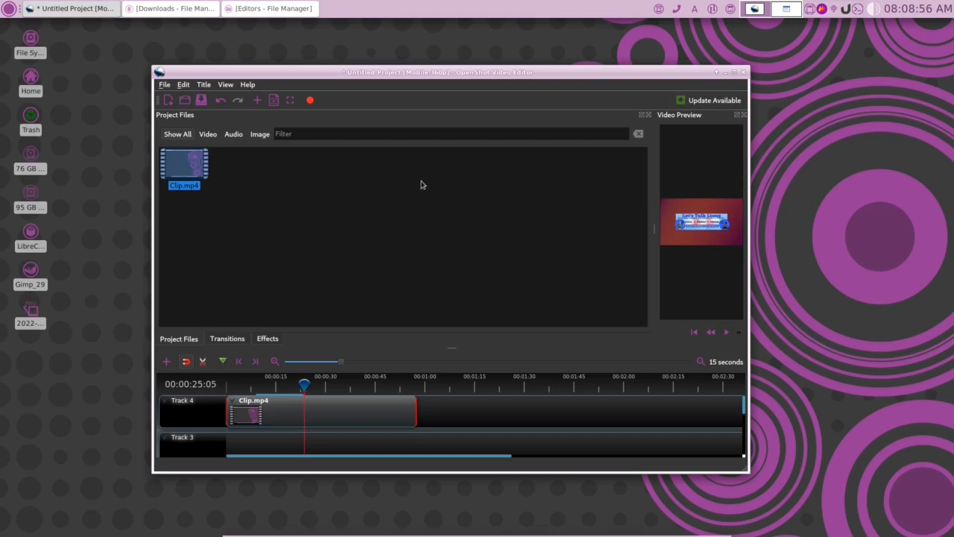
- View OpenShot's version information and quit the program without saving the project
left_click(247, 84)
left_click(300, 185)
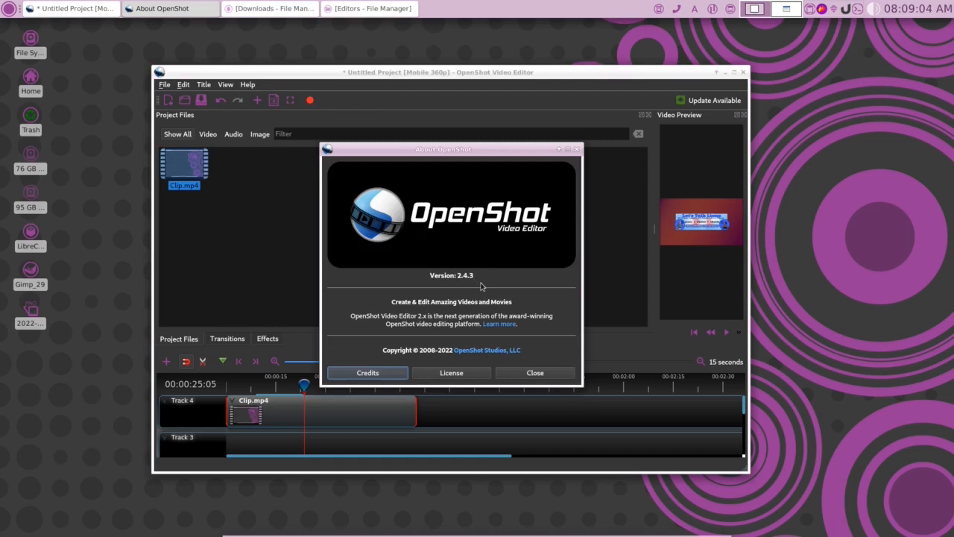
left_click(539, 375)
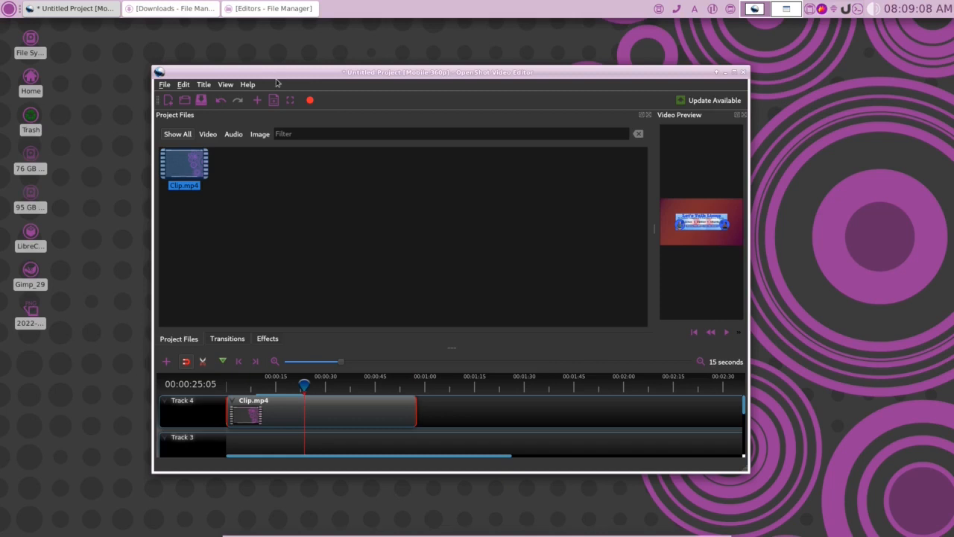
left_click(743, 72)
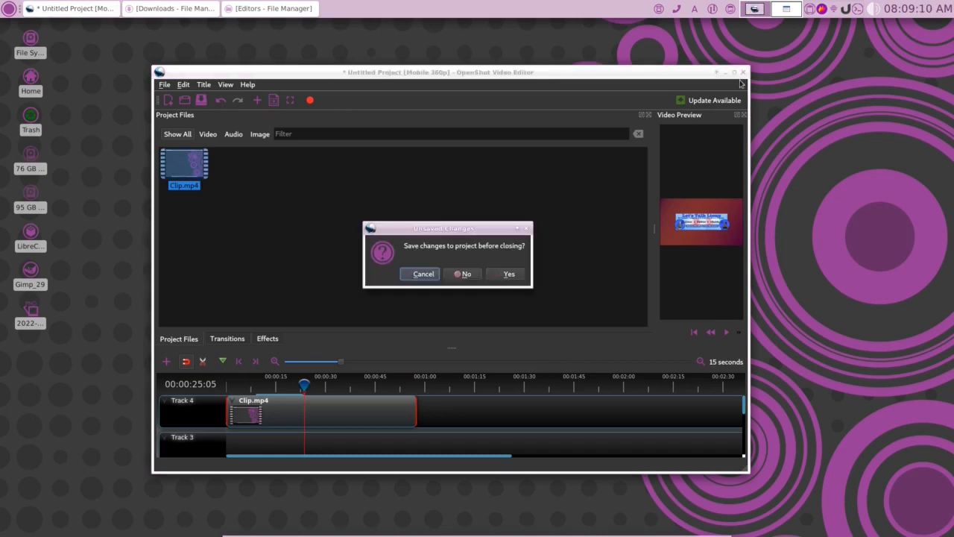
left_click(467, 274)
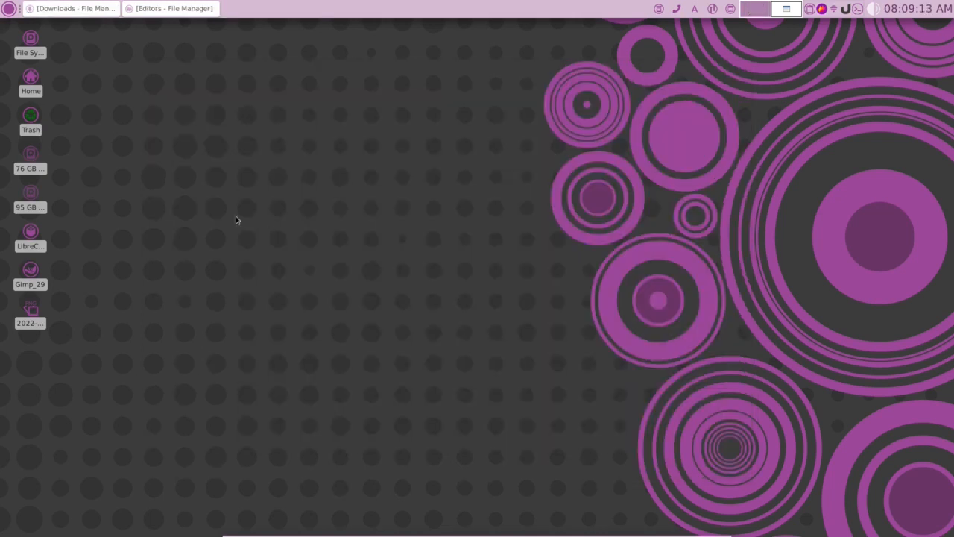
- Open the Downloads folder and locate the OpenShot-v2.6.1-x86_64.AppImage file
double_click(30, 95)
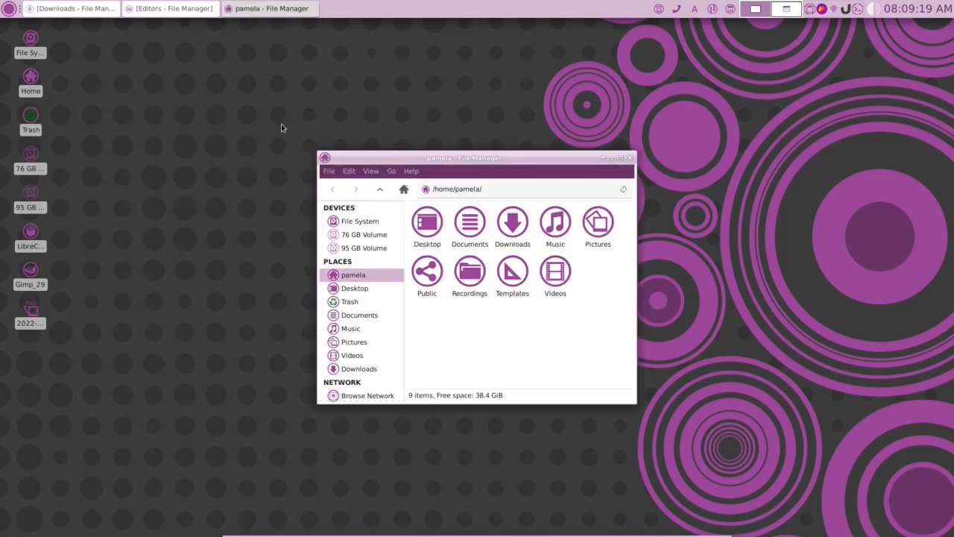
double_click(510, 230)
scroll(559, 311, "down", 5)
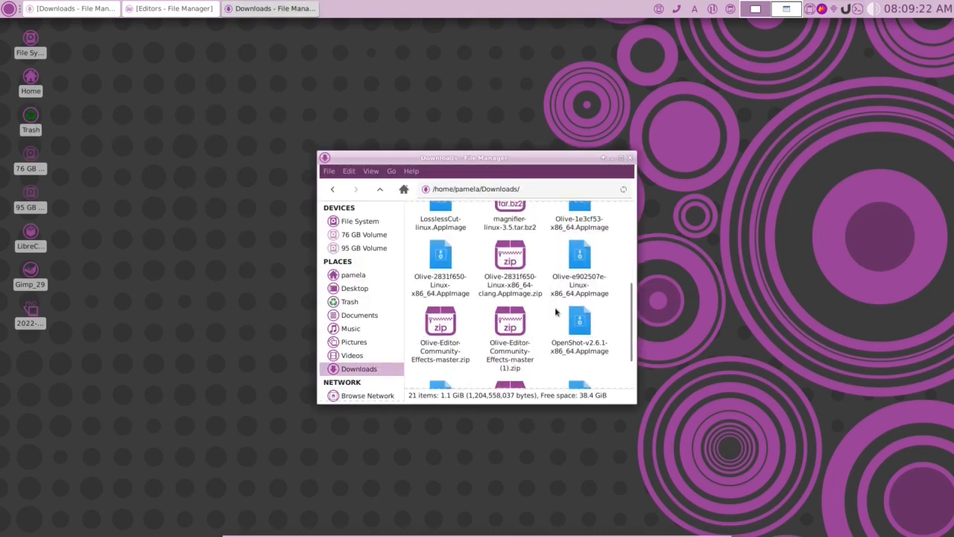
scroll(555, 311, "down", 2)
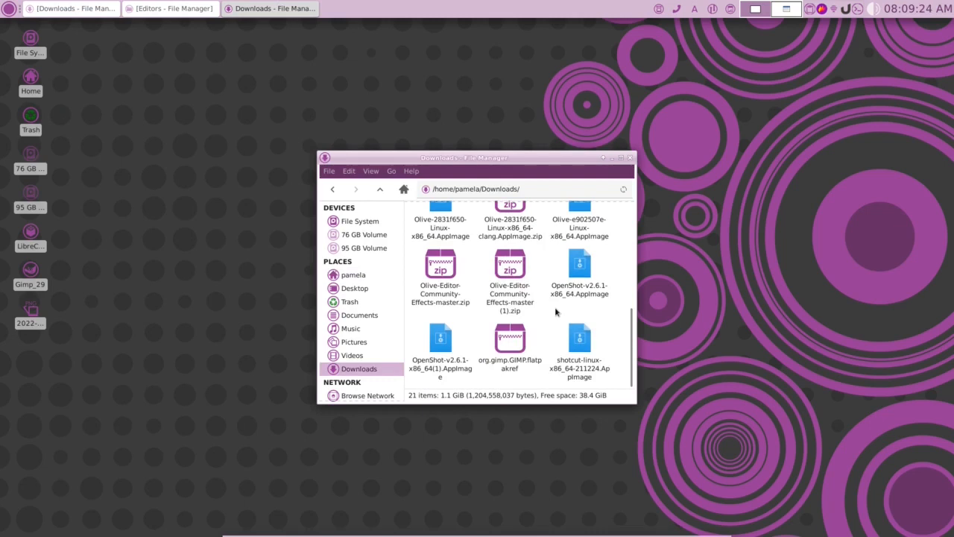
scroll(555, 311, "up", 1)
left_click(582, 302)
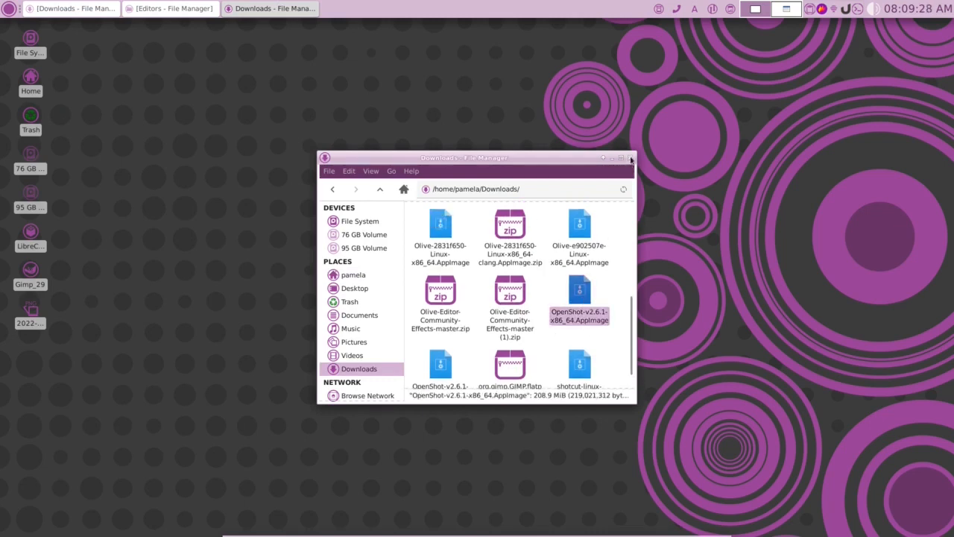
- Start OpenShot from the v2.6.1 AppImage without installing a desktop file, and move its window toward the middle of the desktop
left_click(630, 158)
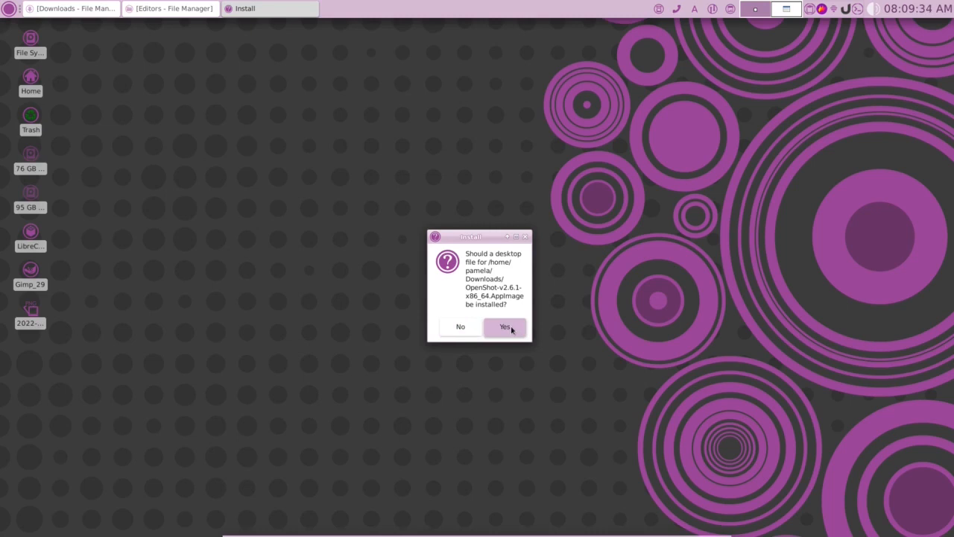
left_click(472, 328)
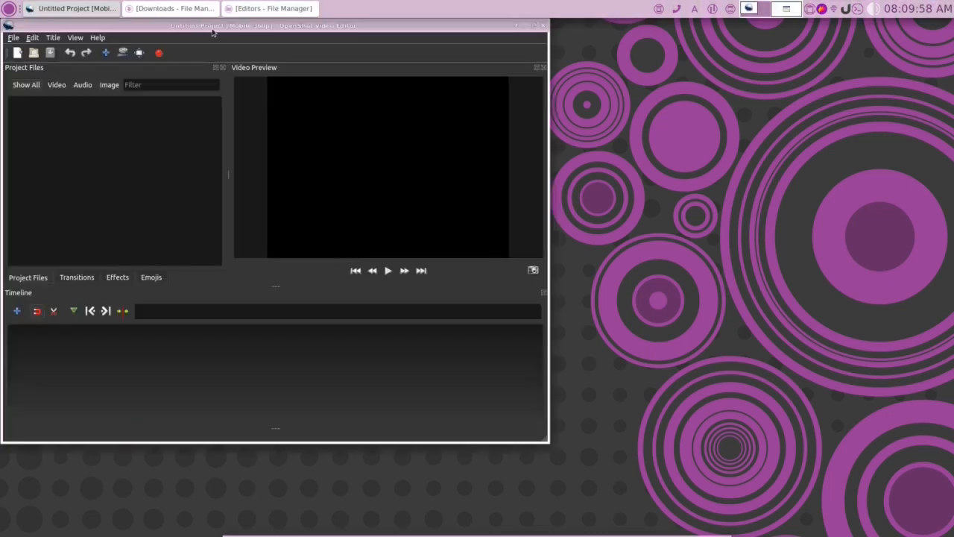
left_click_drag(218, 27, 466, 52)
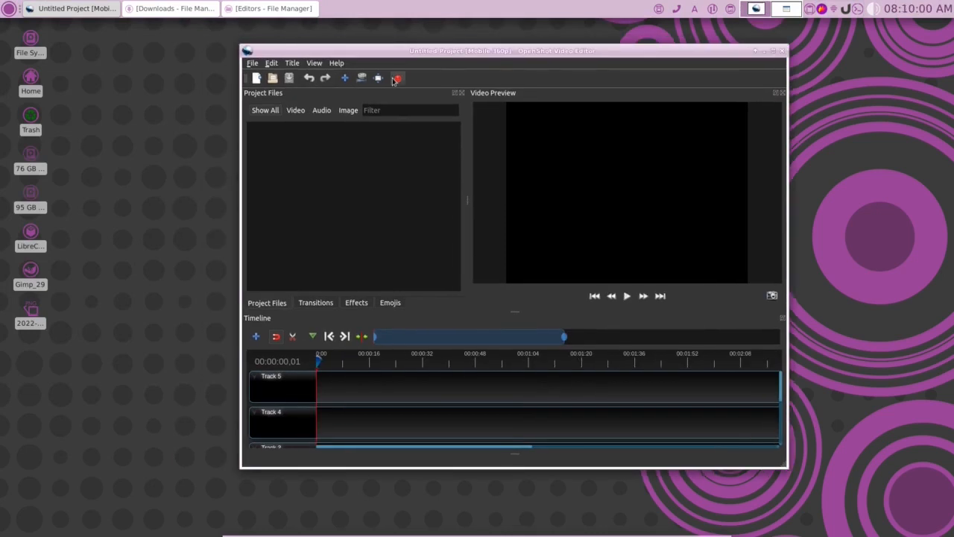
- View the version information of the newly started OpenShot and close it again
left_click(340, 64)
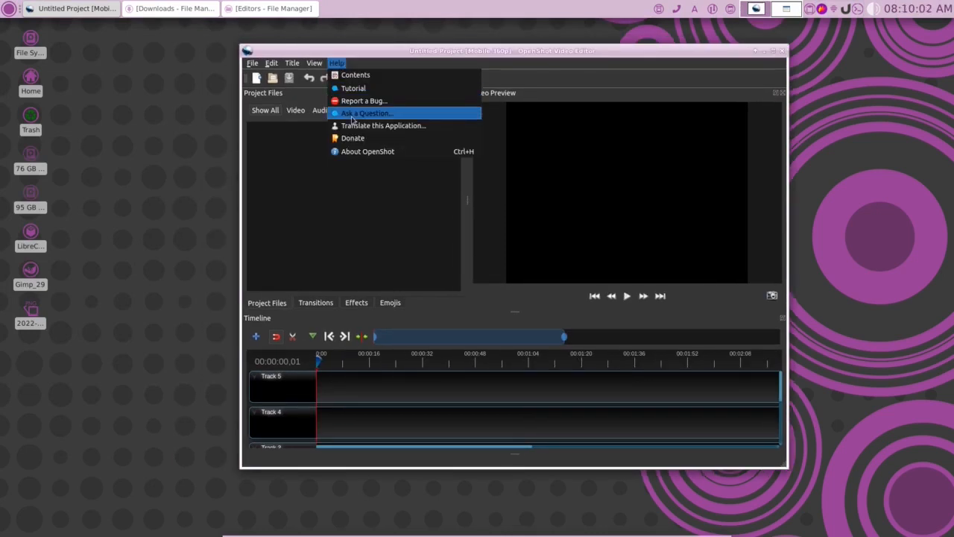
left_click(358, 152)
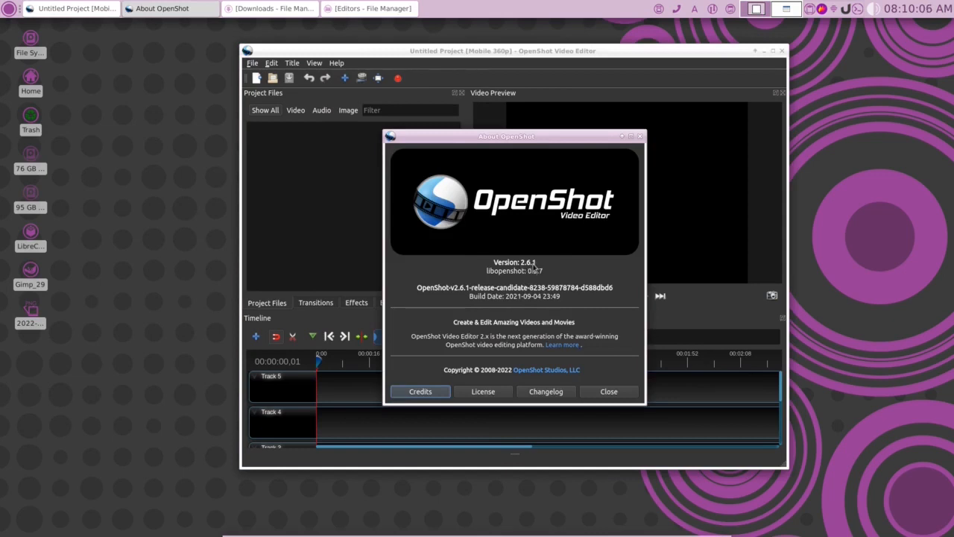
left_click(610, 393)
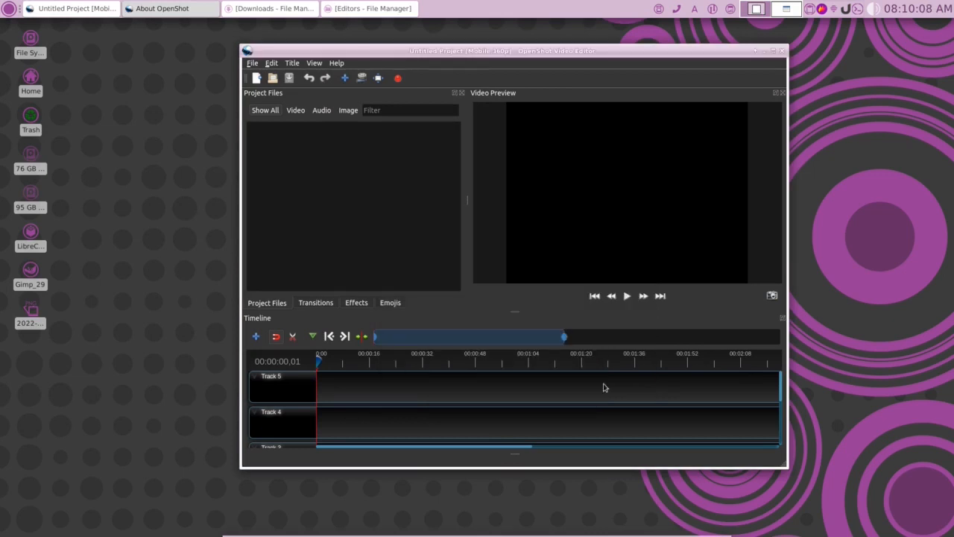
- Import Clip.mp4 from Videos/Editors/4_OpenShot and place it at the start of Track 5
left_click(344, 82)
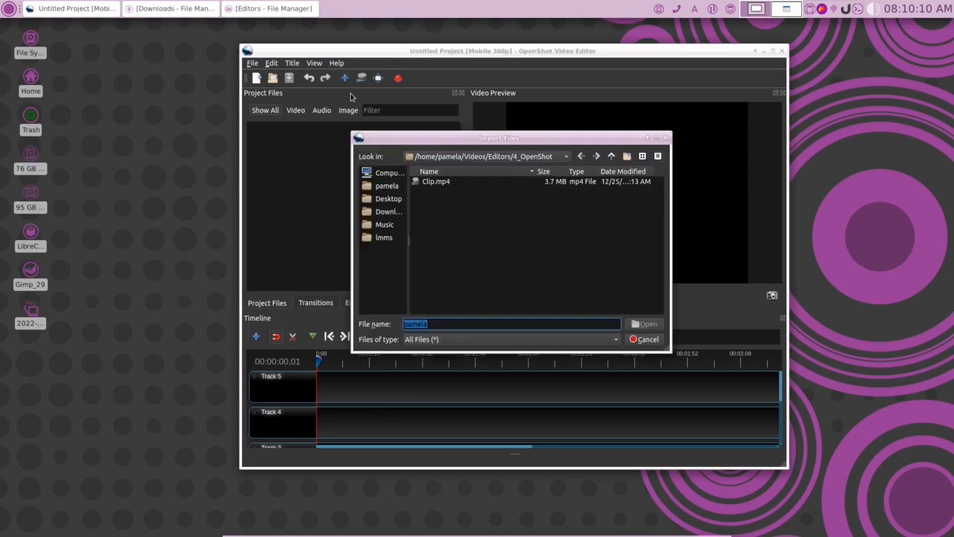
left_click(440, 185)
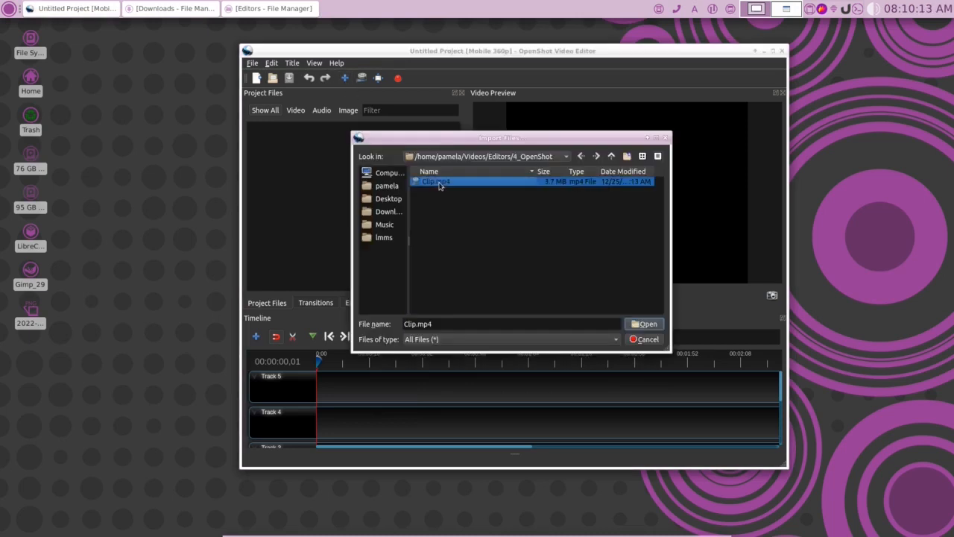
left_click(644, 325)
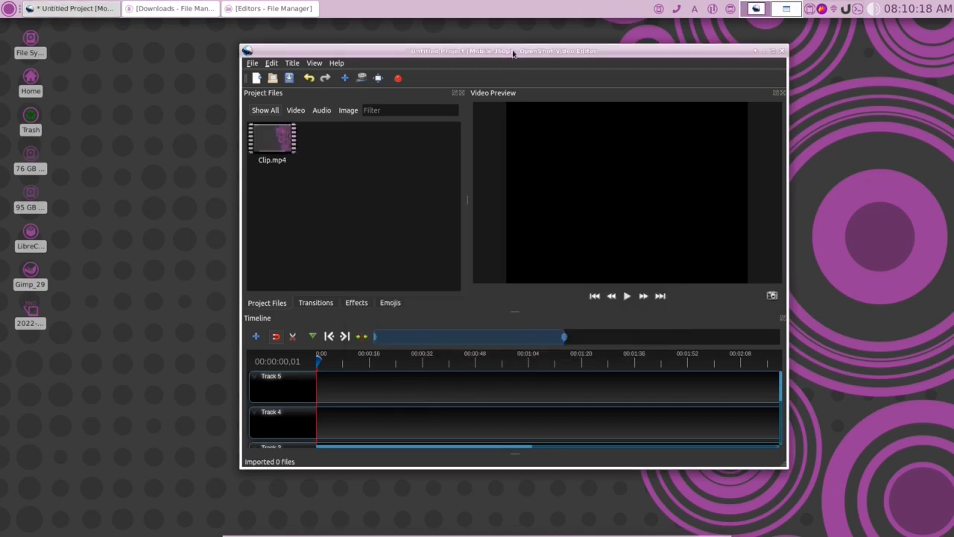
left_click_drag(512, 53, 485, 51)
left_click_drag(246, 137, 288, 385)
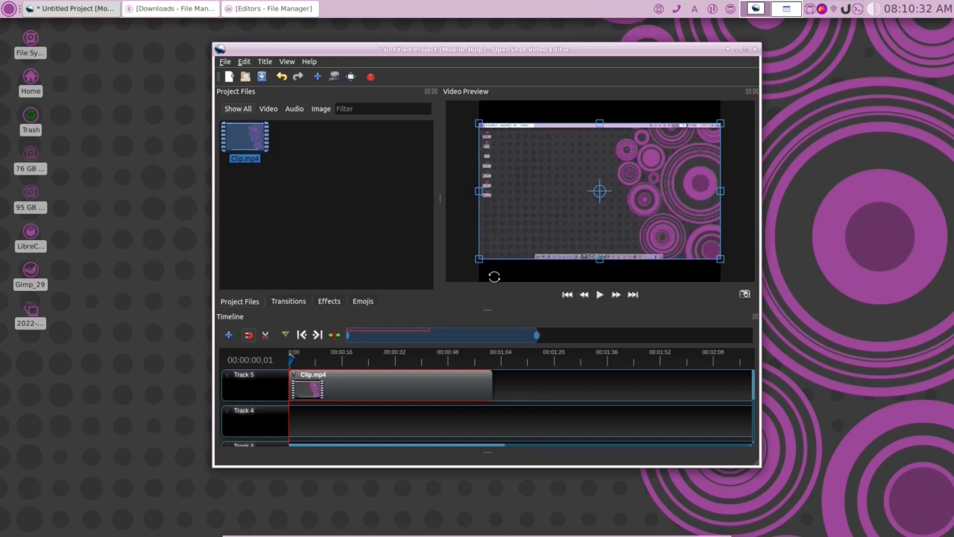
- Play the clip to about 17 seconds, pause, and return the playhead to the start of the timeline
left_click(600, 295)
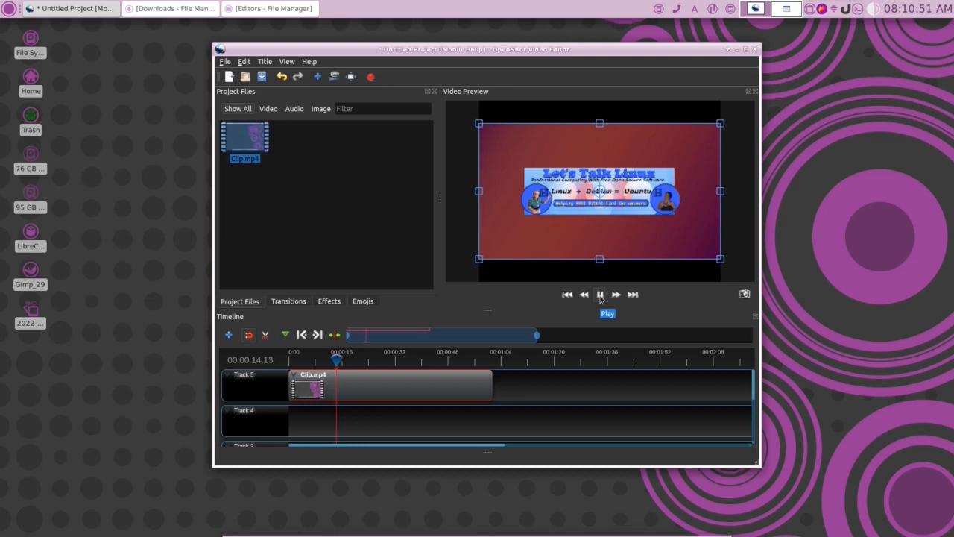
left_click(600, 295)
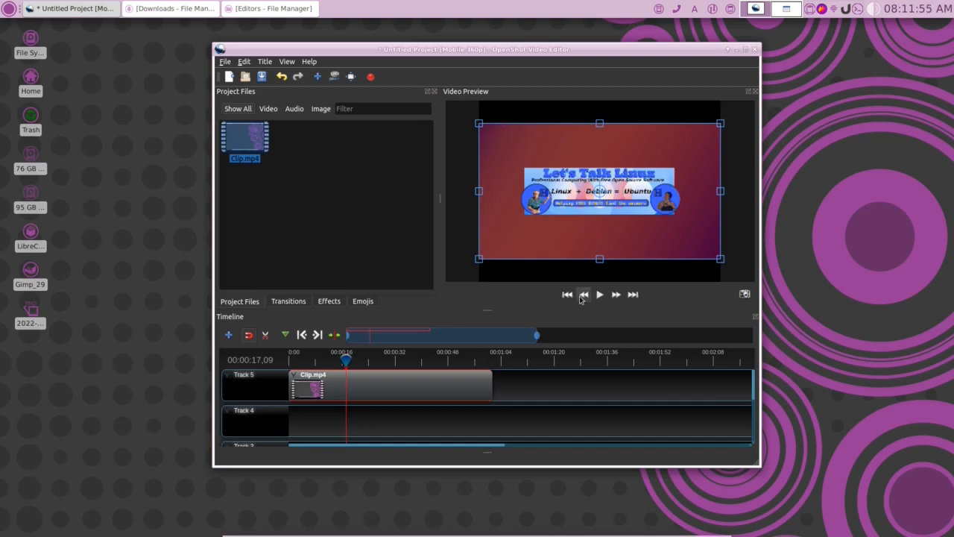
left_click_drag(346, 360, 260, 360)
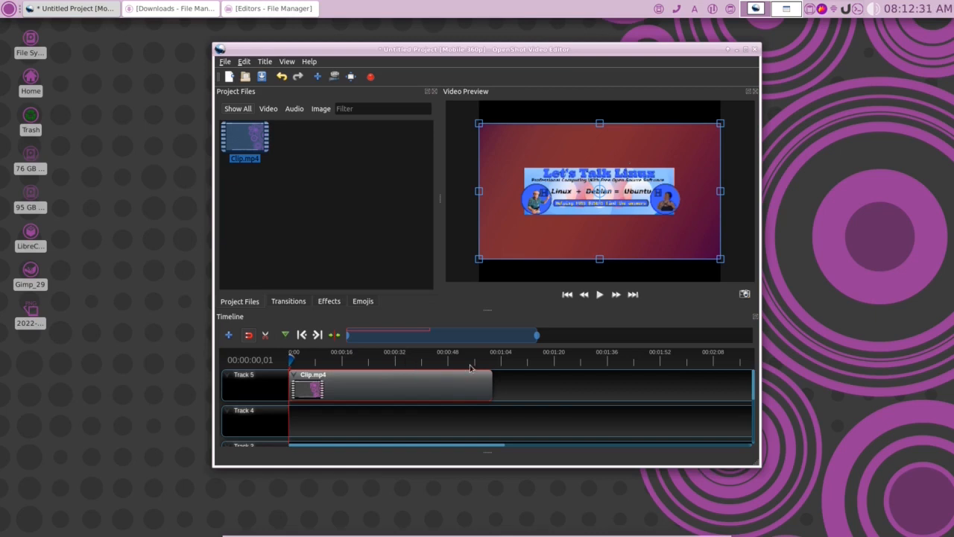
- Find the frame at 00:00:01,13 where the title image first appears and split the Track 5 clip there
left_click(600, 295)
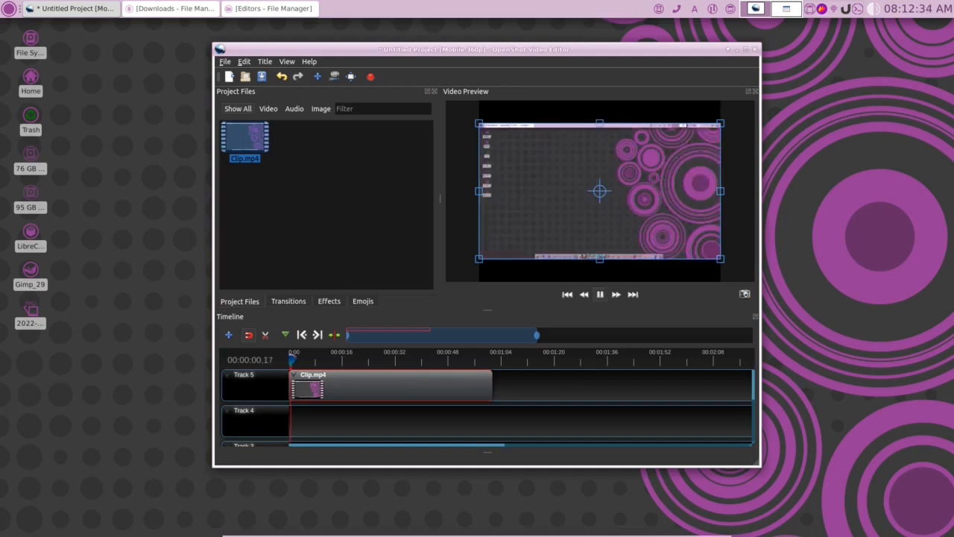
left_click(600, 294)
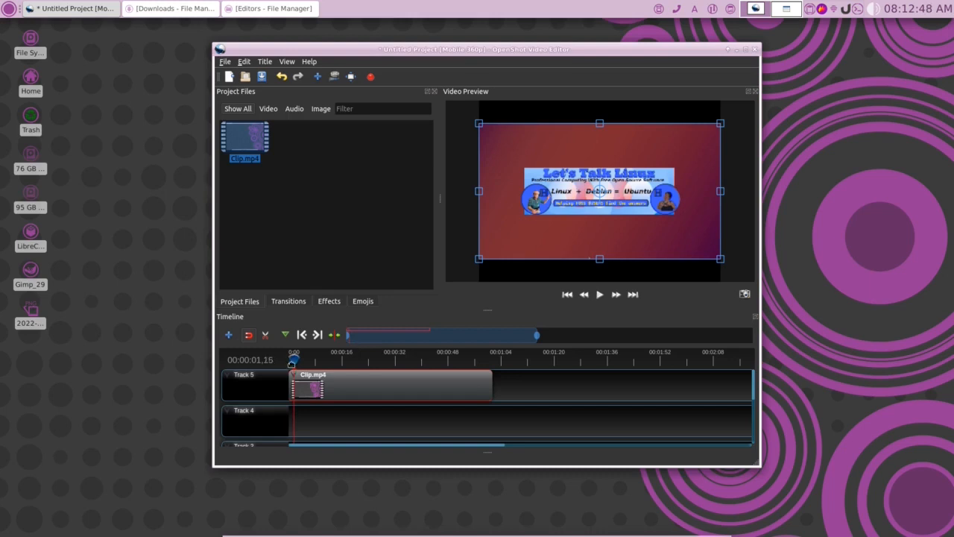
key("Left")
key("Left")
key("Left")
key("Left")
key("Left")
key("Left")
key("Left")
key("Left")
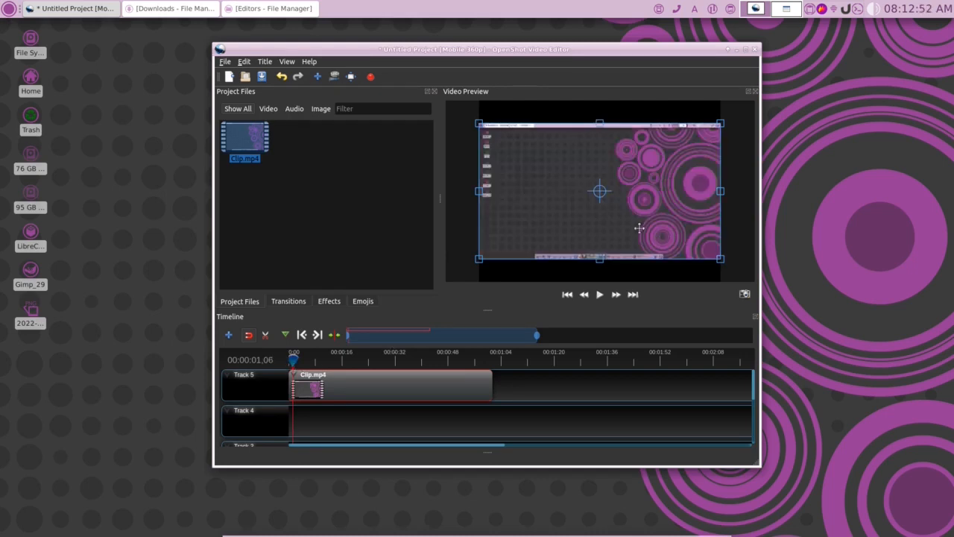
key("Right")
key("Right")
key("Right")
key("Right")
key("Right")
key("Right")
key("Right")
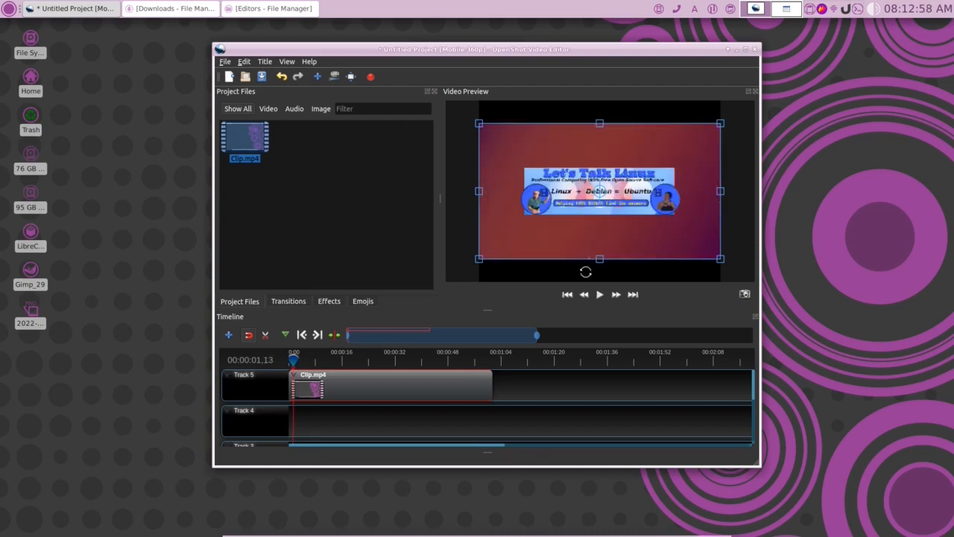
key("Left")
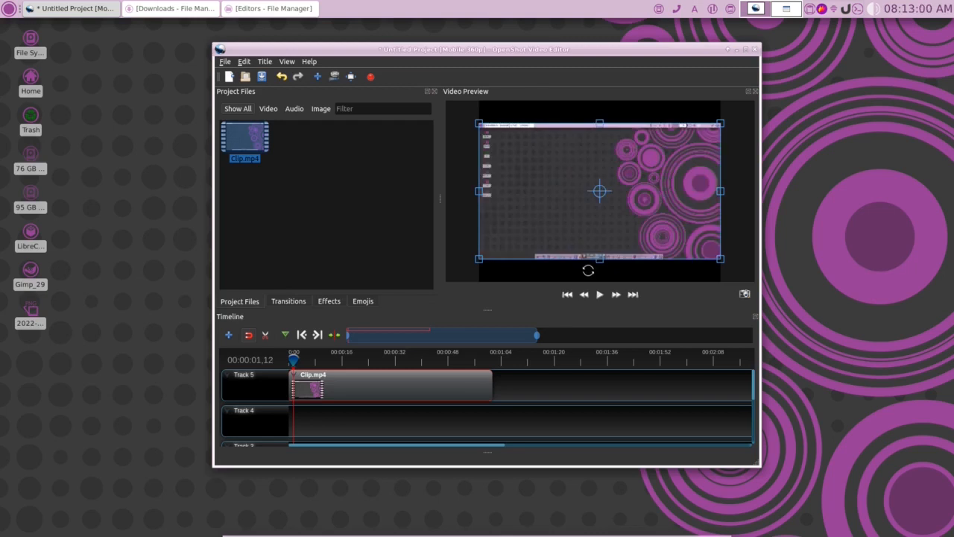
key("Right")
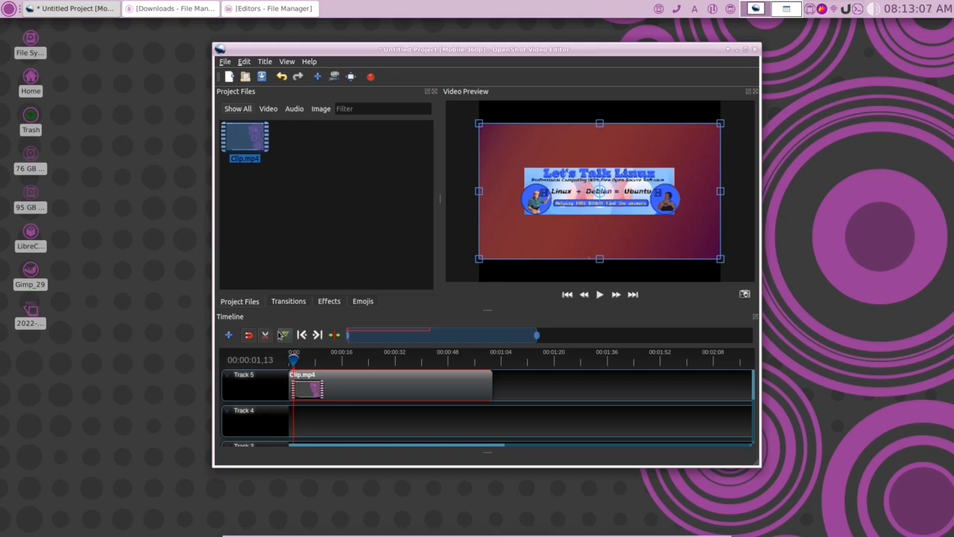
left_click(294, 377)
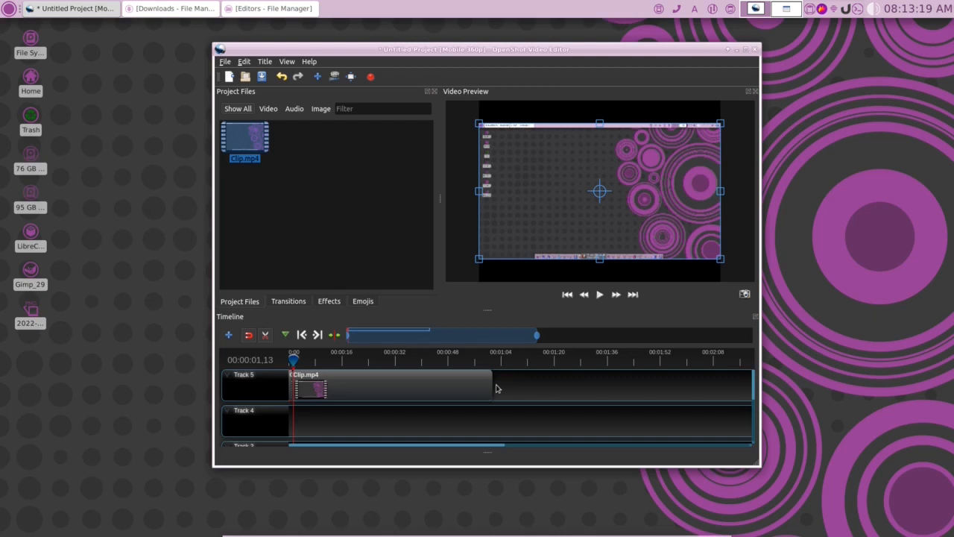
- Play onward and split the Track 5 clip at 00:00:26,05 and again at 00:00:35,25
left_click(600, 296)
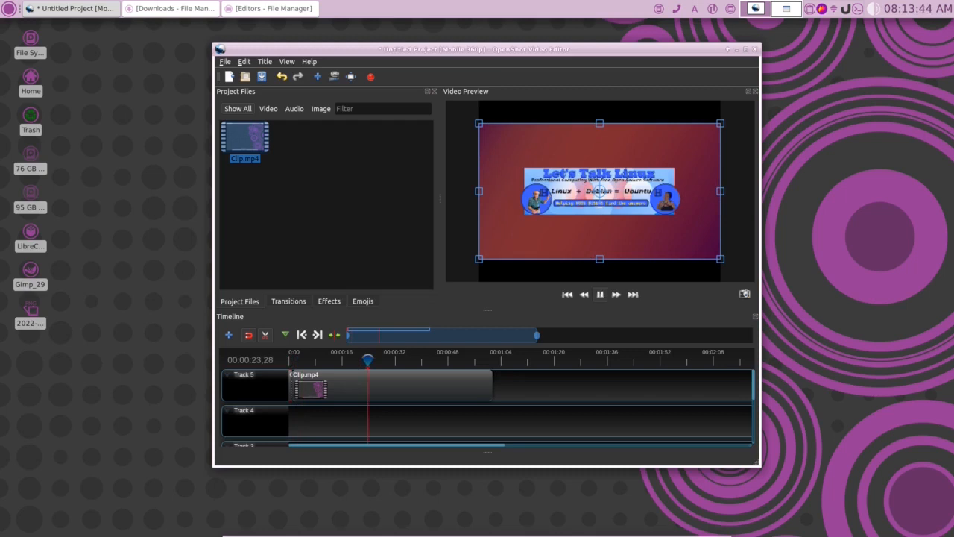
left_click(600, 296)
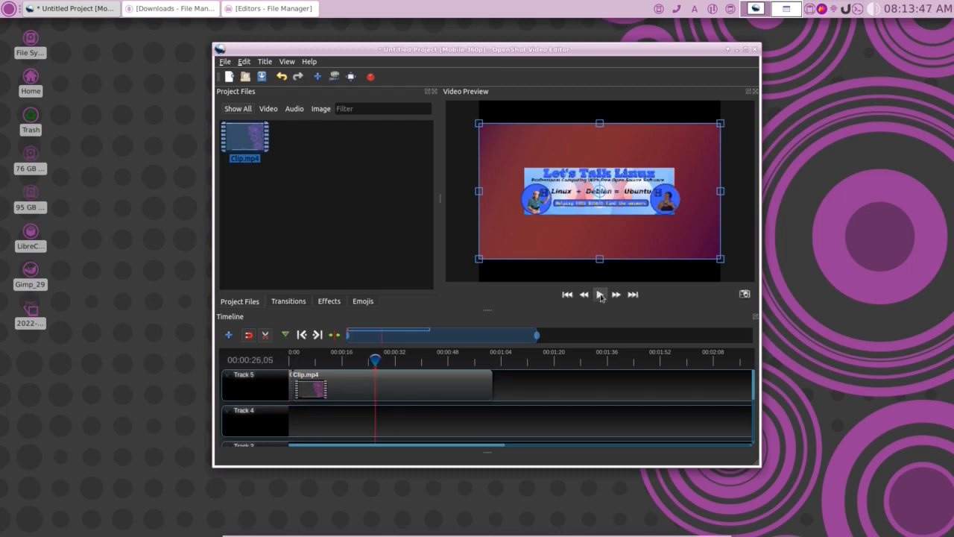
left_click(378, 379)
left_click(599, 295)
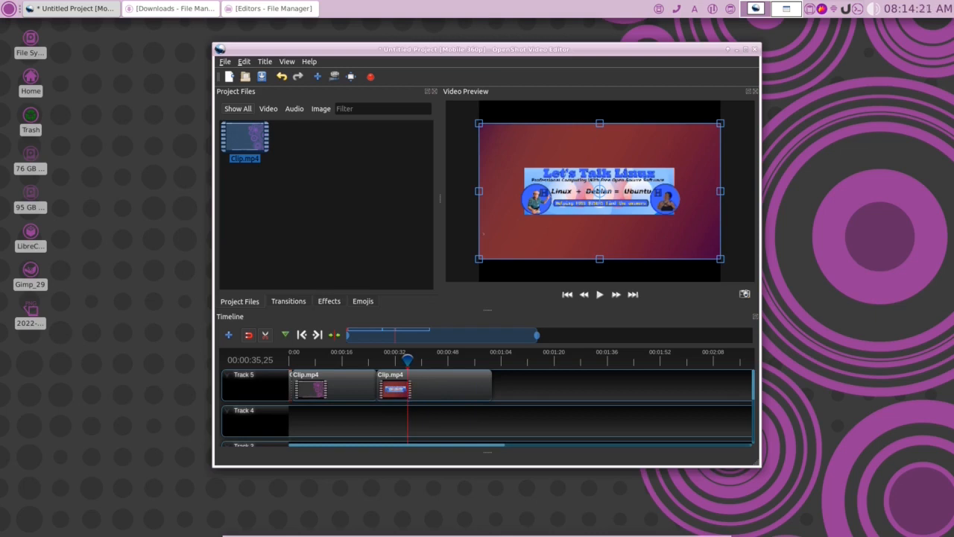
left_click(397, 393)
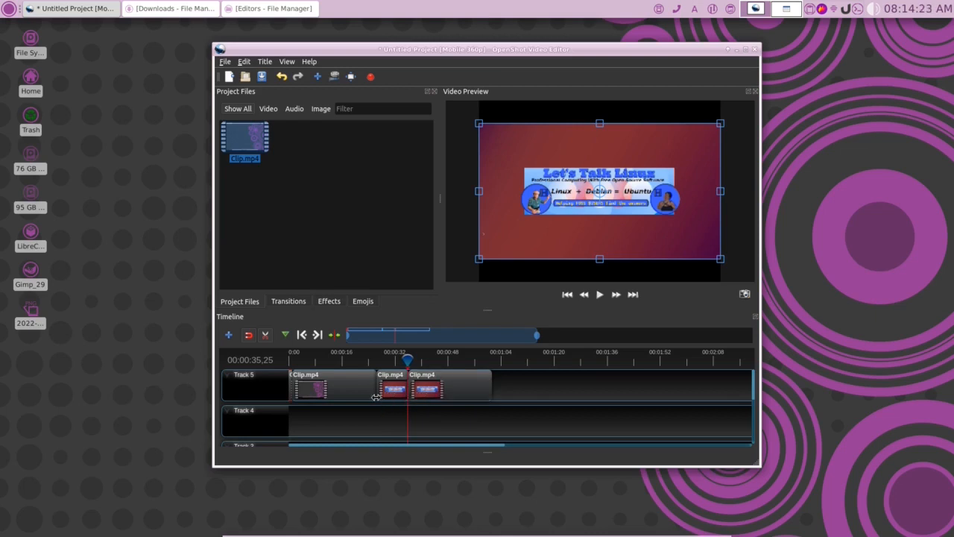
- Play onward to 00:00:57,26, split the Track 5 clip there, and turn off the Razor tool
left_click(600, 295)
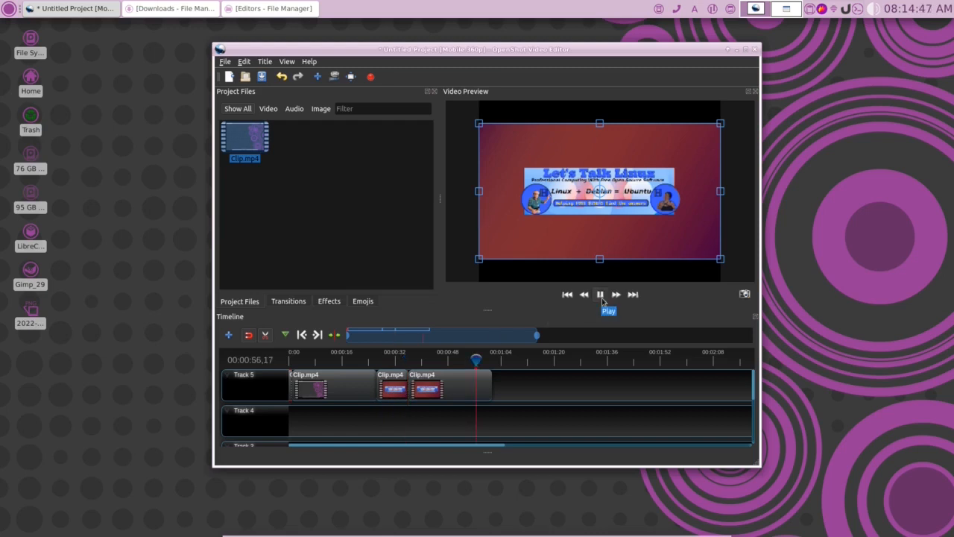
left_click(599, 295)
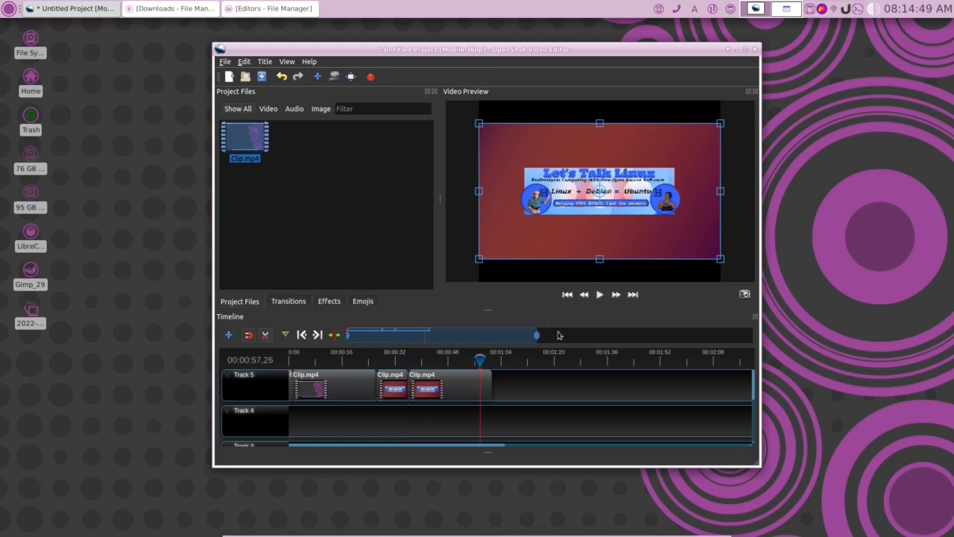
left_click(484, 380)
left_click(265, 335)
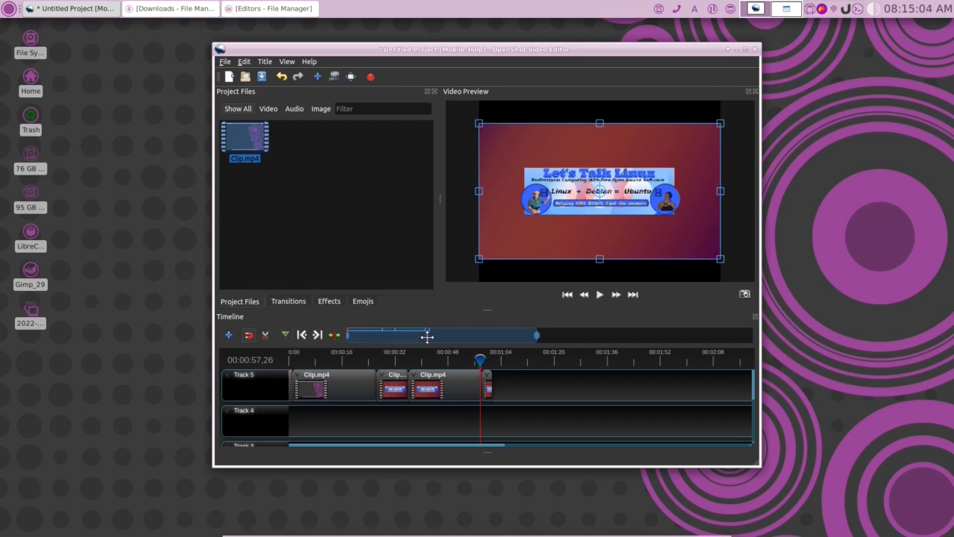
- Delete the last segment, the segment between the 26- and 36-second cuts, and the short first segment from Track 5
left_click_drag(535, 334, 475, 335)
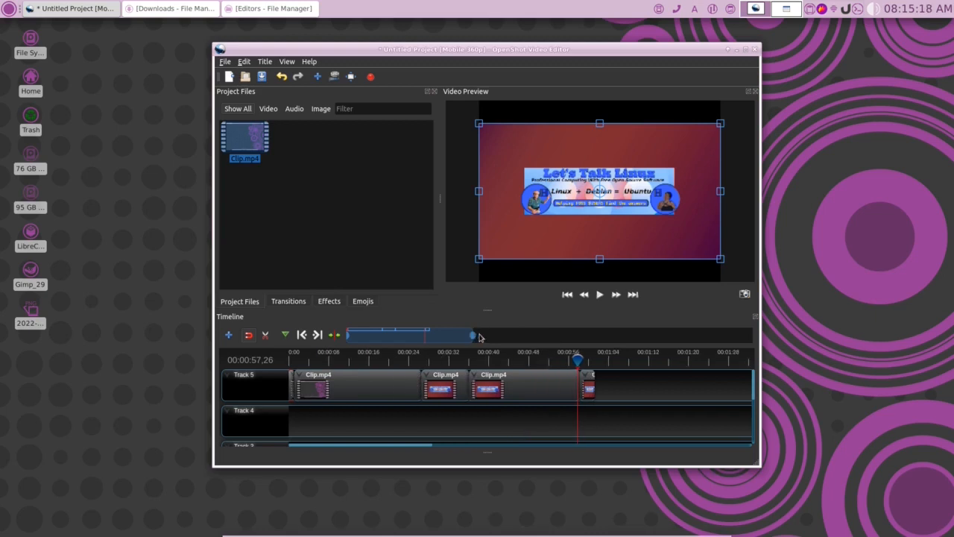
left_click_drag(471, 337, 445, 336)
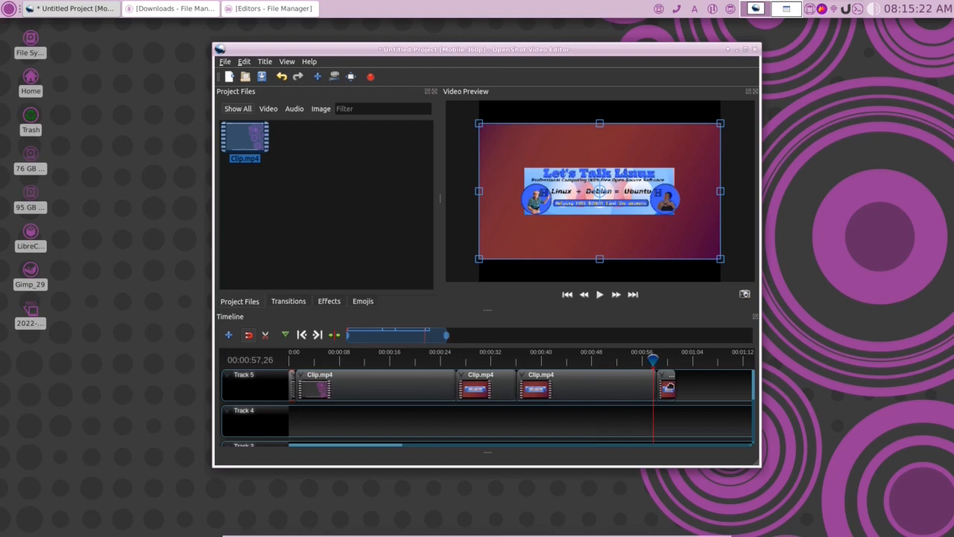
left_click(666, 387)
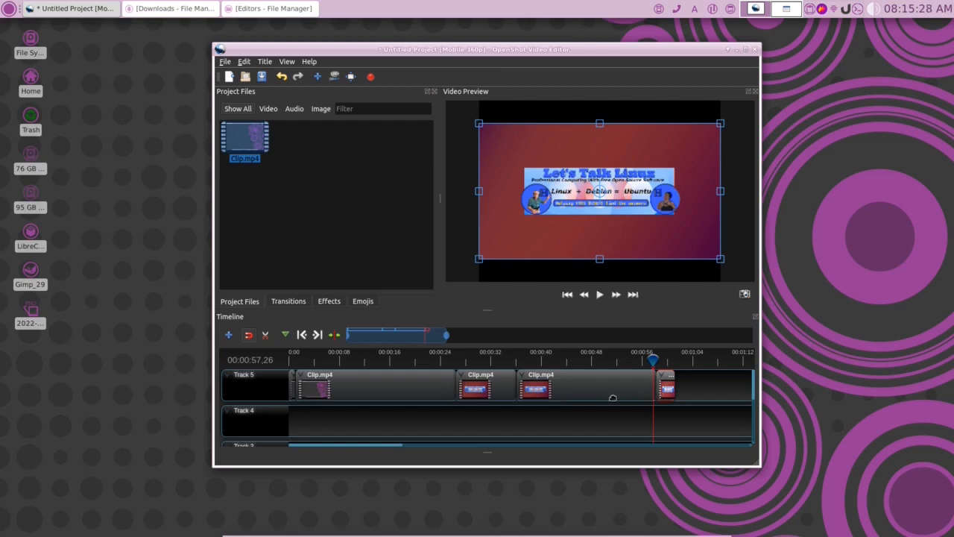
key("Delete")
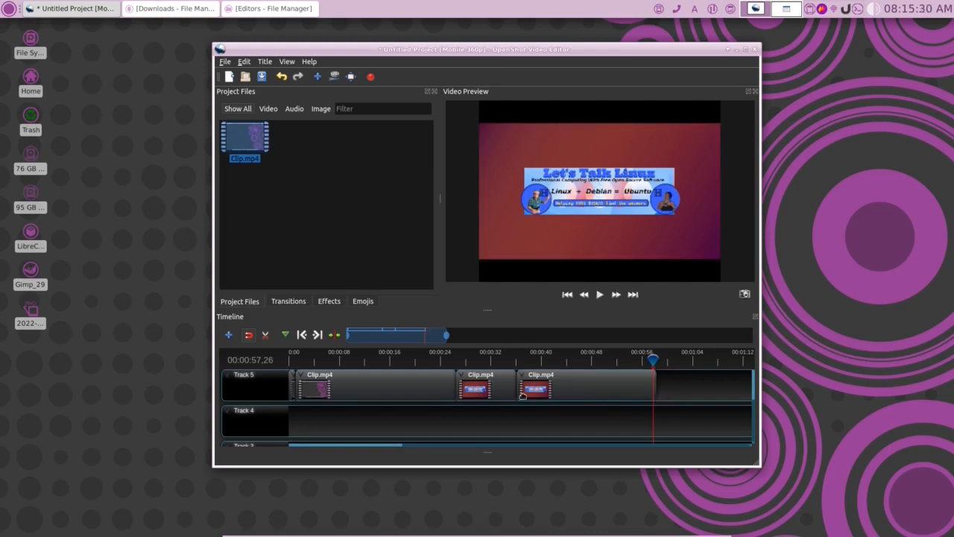
left_click(490, 385)
key("Delete")
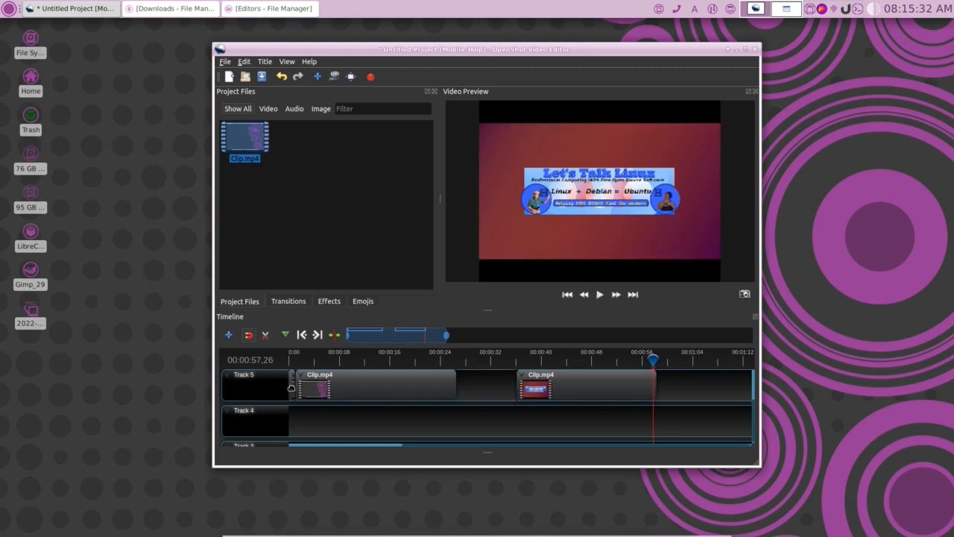
left_click(290, 388)
key("Delete")
- Move the two remaining segments together from the start of Track 5 without gaps, and return the playhead to the start
left_click_drag(359, 389, 351, 388)
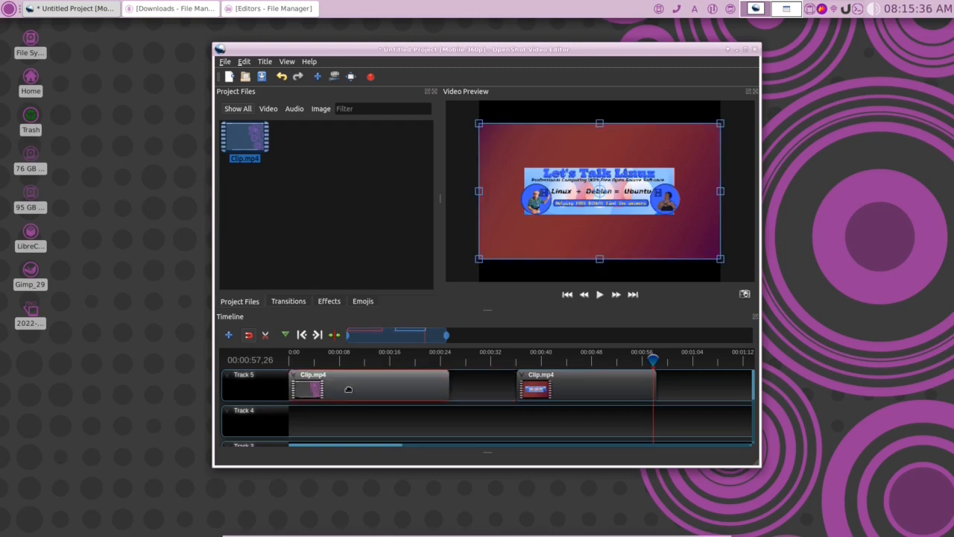
left_click_drag(571, 388, 497, 393)
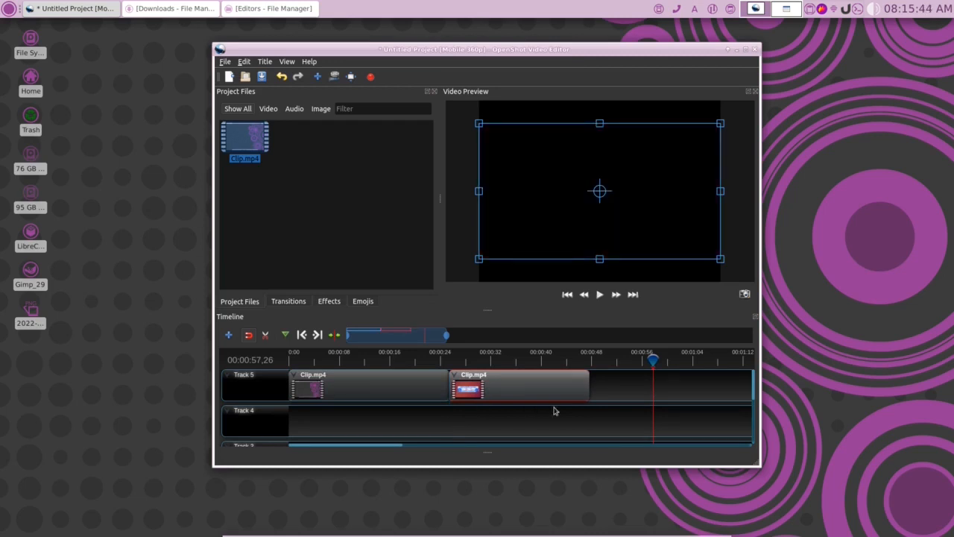
left_click(567, 294)
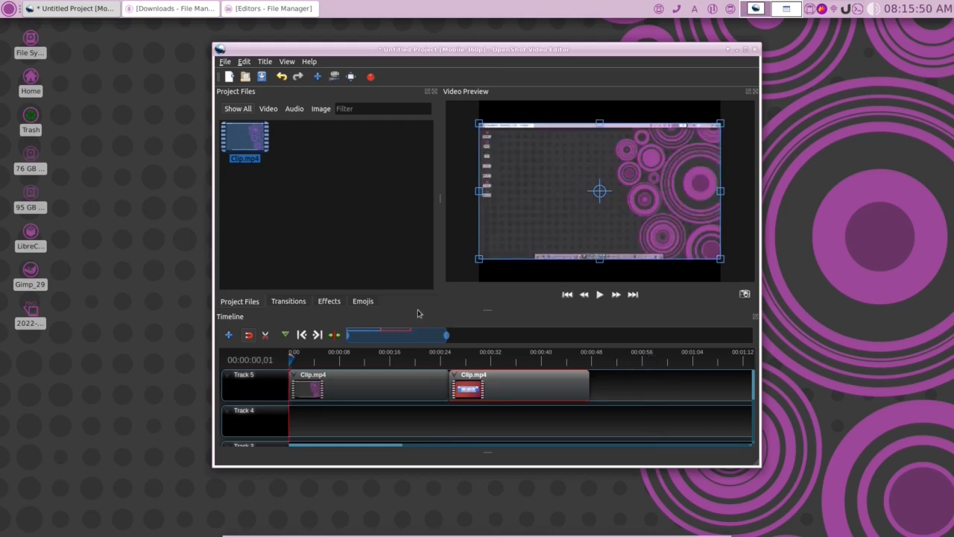
- Look through the available transitions, effects and emojis, and return to the project files
left_click(293, 303)
left_click(329, 301)
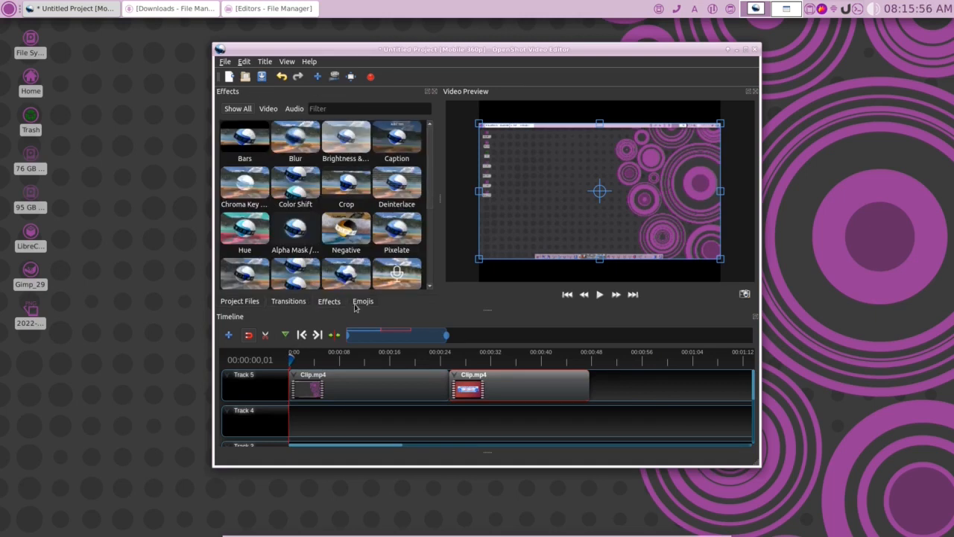
left_click(359, 302)
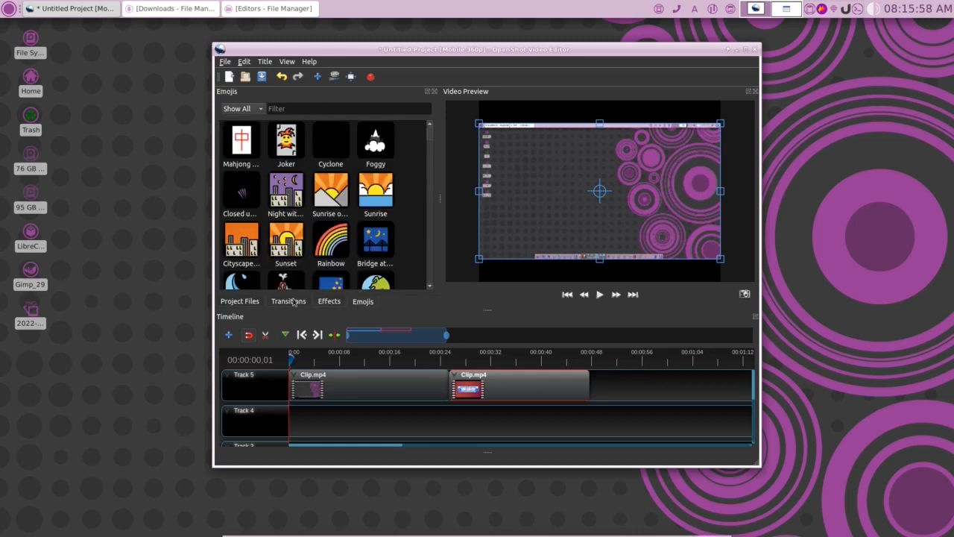
left_click(252, 302)
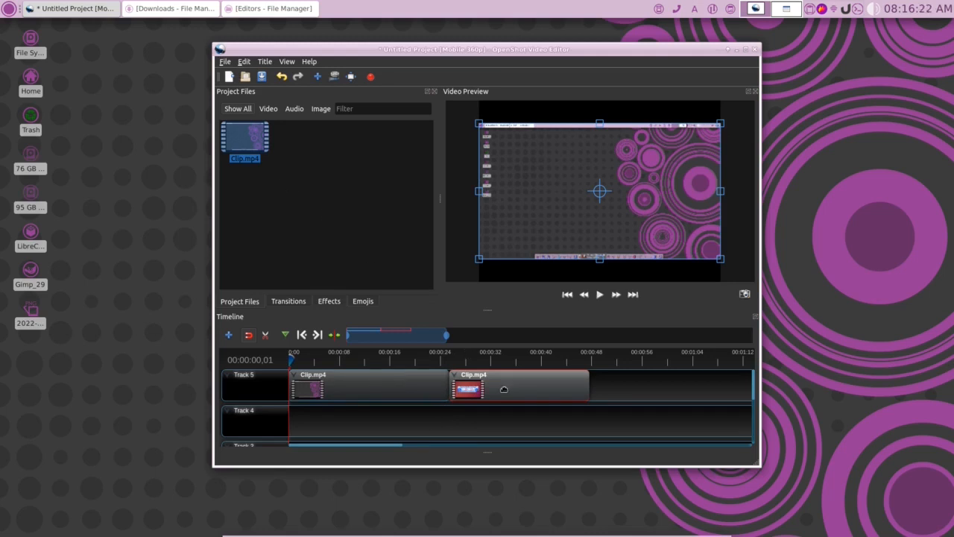
- Set up a video export named Test into the Videos/Editors/4_OpenShot folder with the HD 1080p 30 fps (1920x1080) video profile
left_click(369, 78)
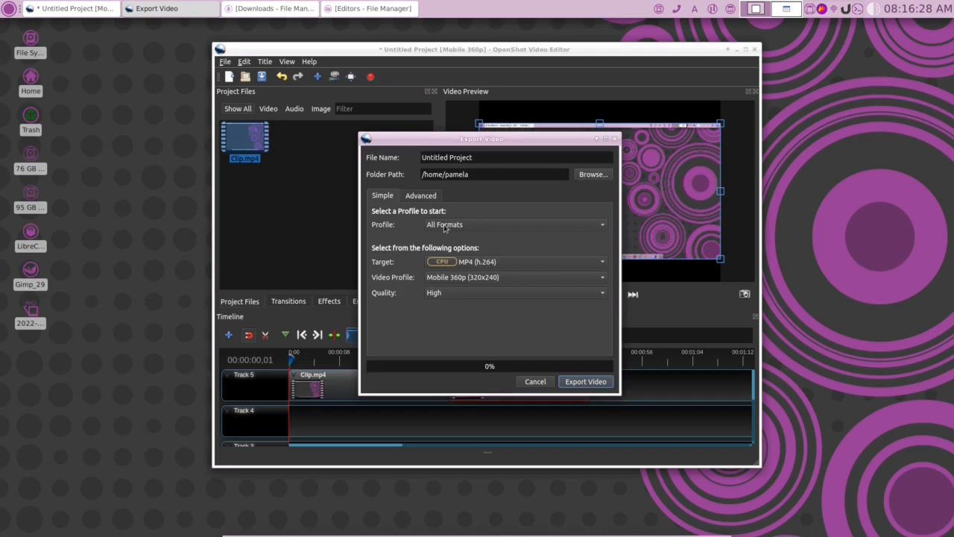
triple_click(464, 156)
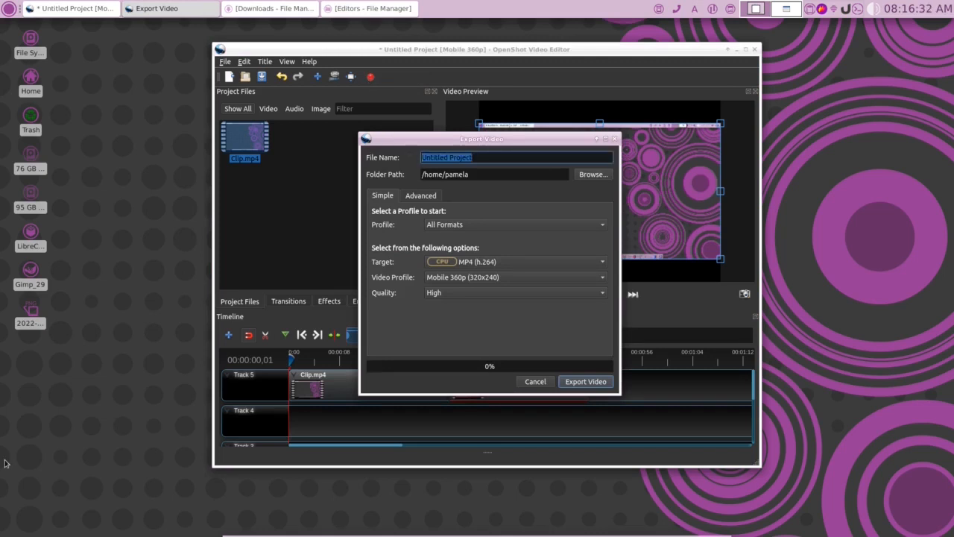
type("T")
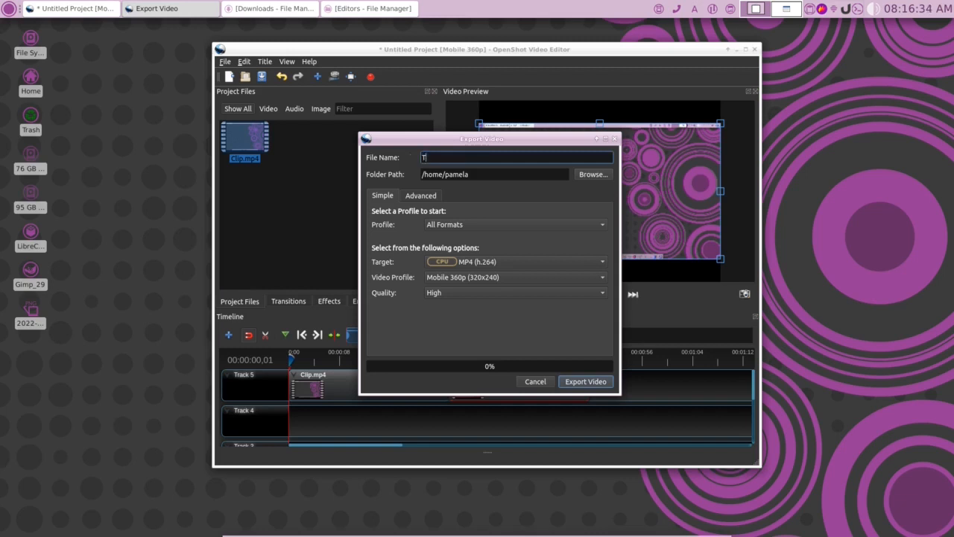
type("est")
left_click(590, 176)
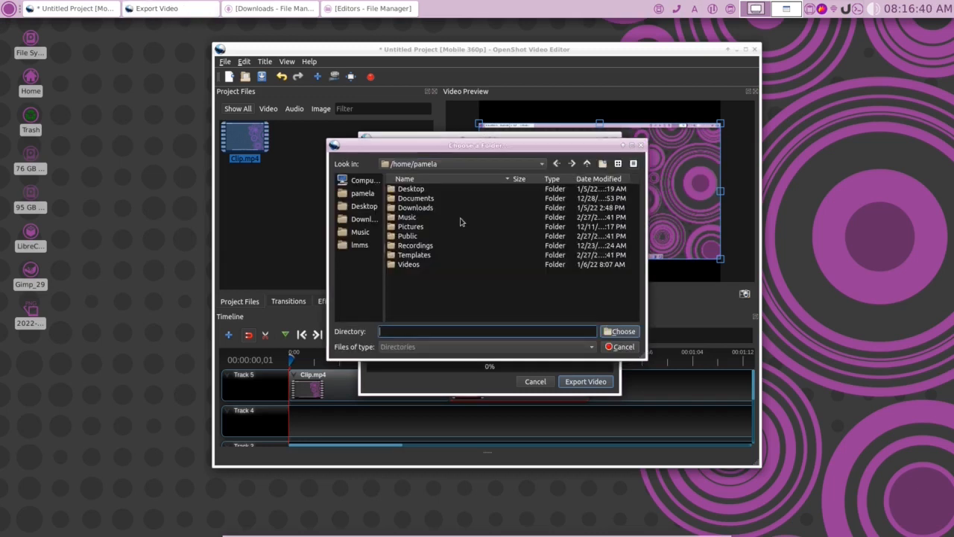
double_click(410, 265)
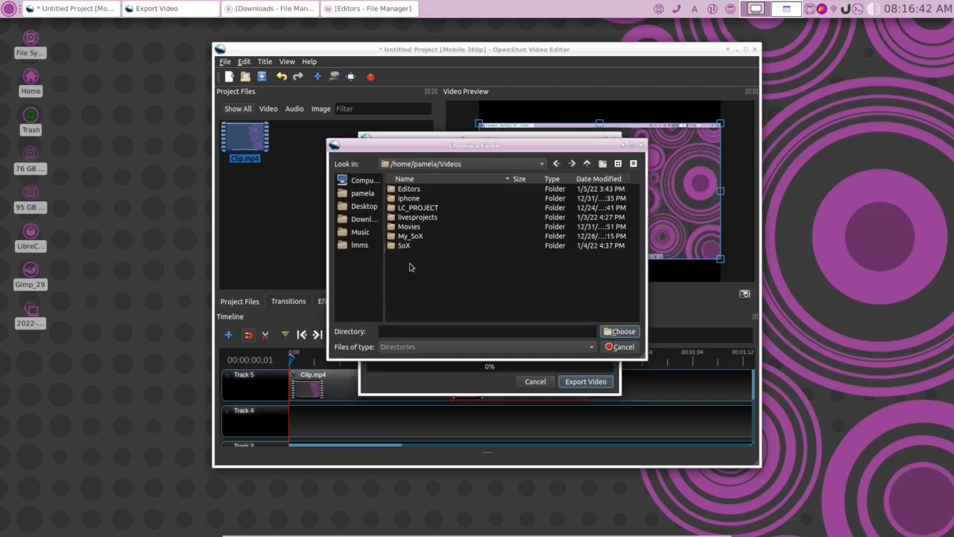
double_click(409, 189)
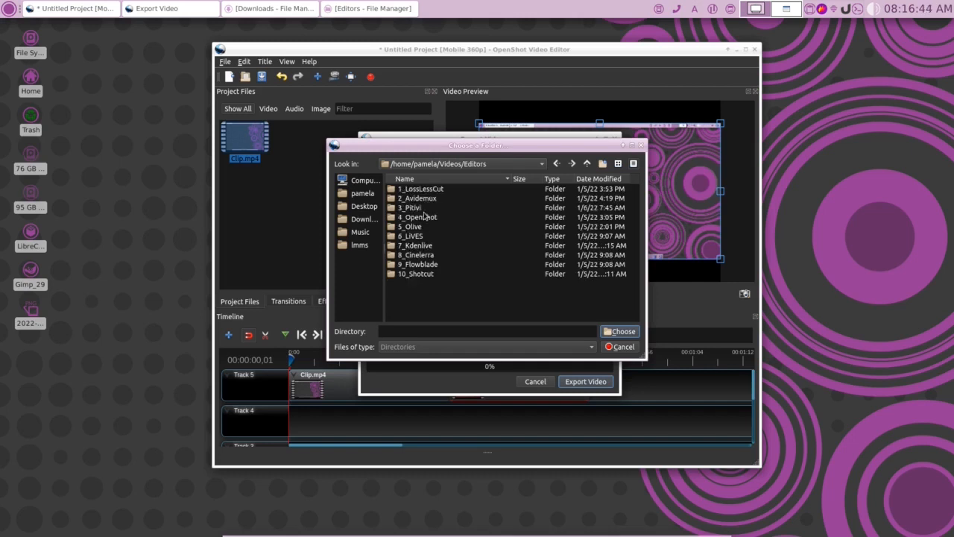
double_click(421, 218)
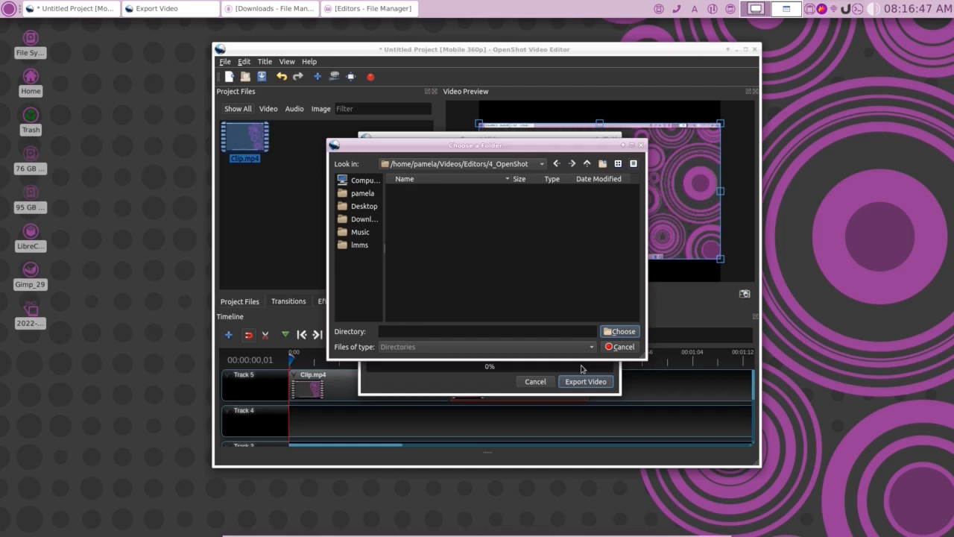
left_click(623, 332)
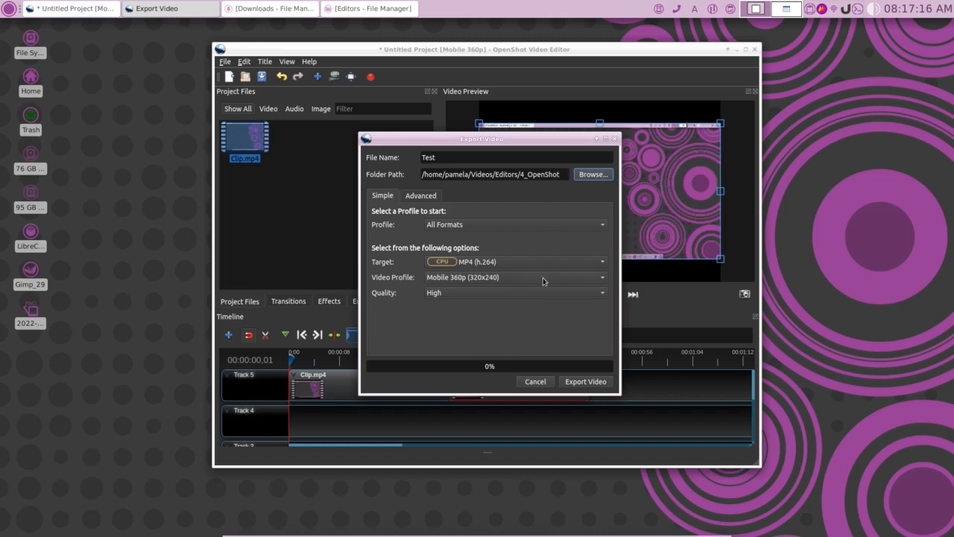
left_click(602, 281)
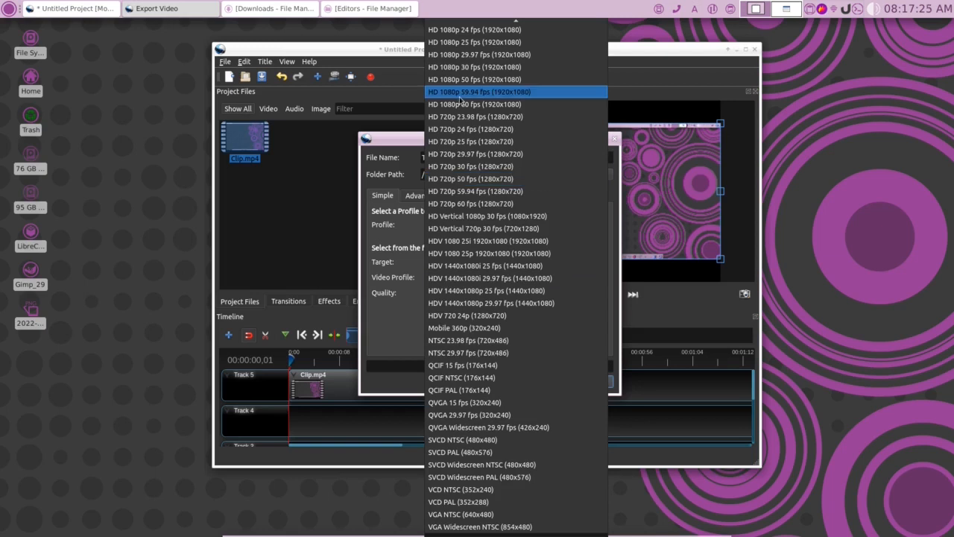
left_click(470, 68)
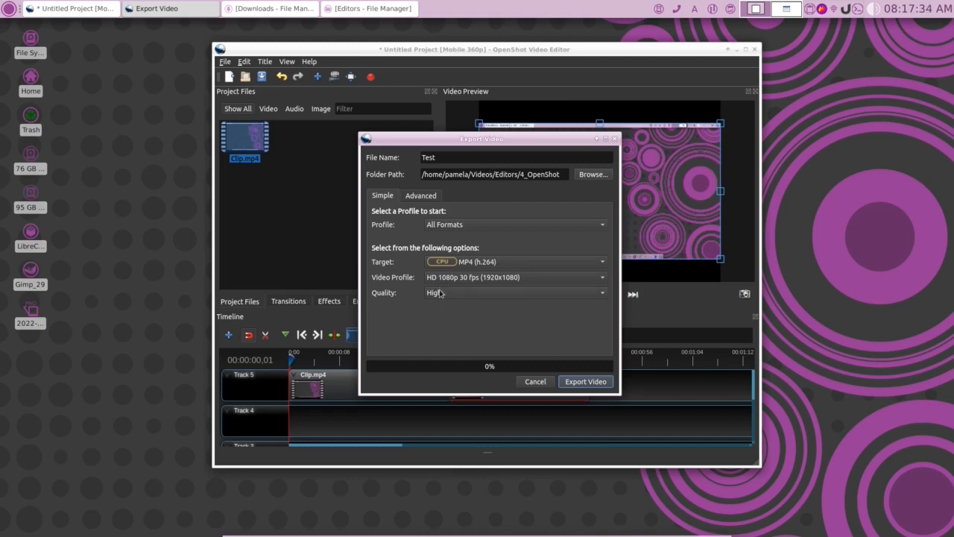
- Review the advanced profile, image sequence, video and audio export settings, and export the video
left_click(429, 198)
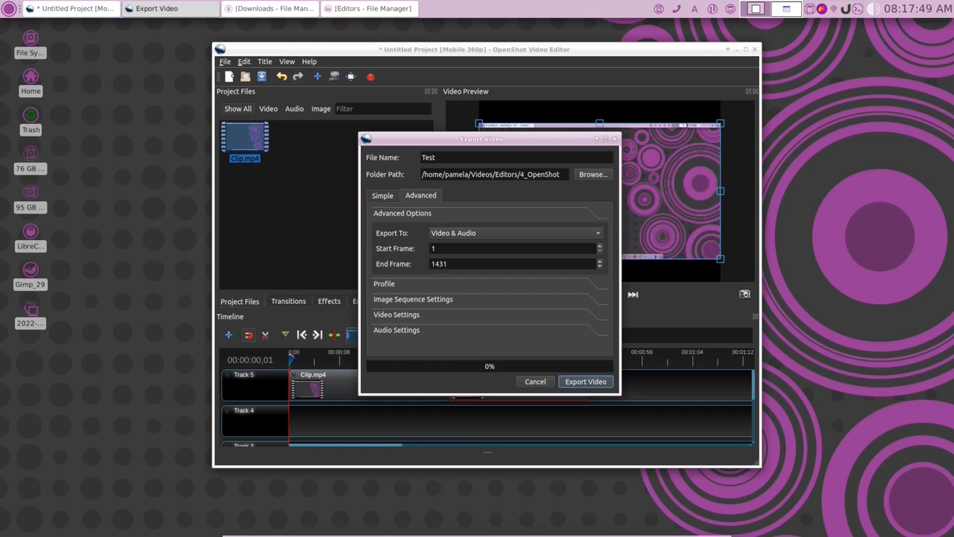
left_click(392, 284)
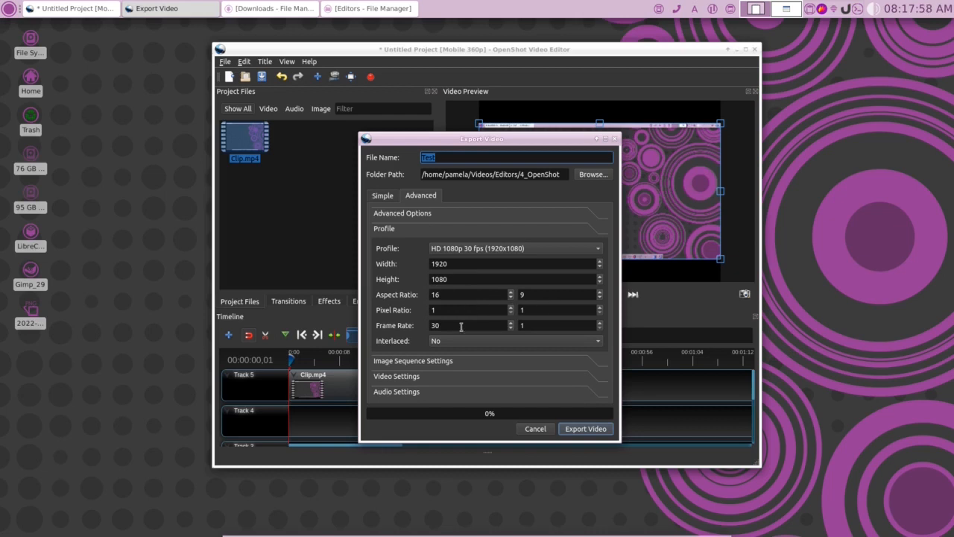
left_click(411, 360)
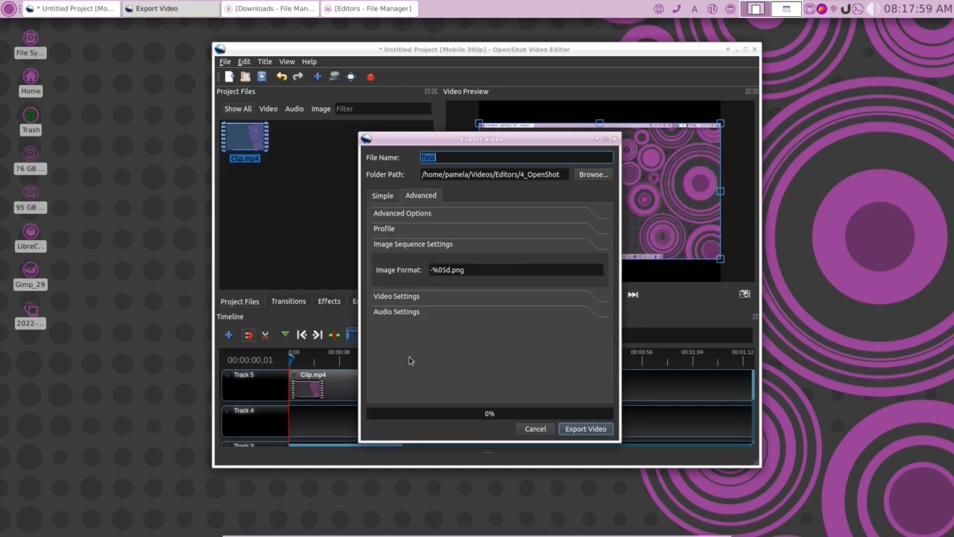
left_click(402, 298)
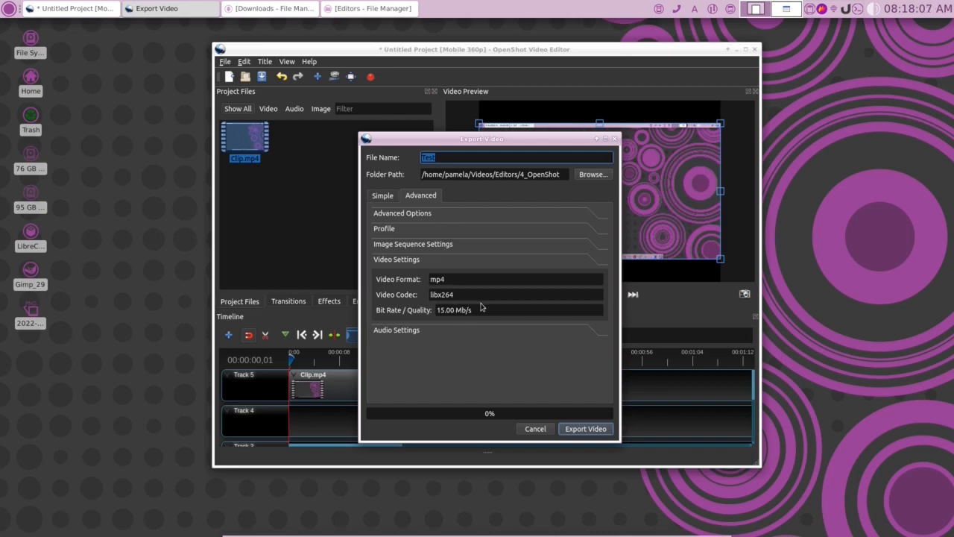
left_click(414, 329)
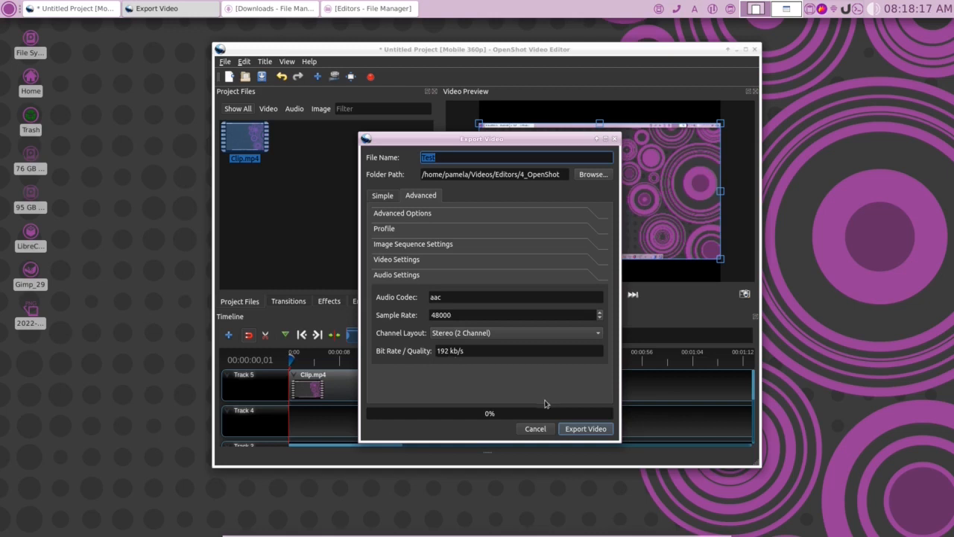
left_click(585, 430)
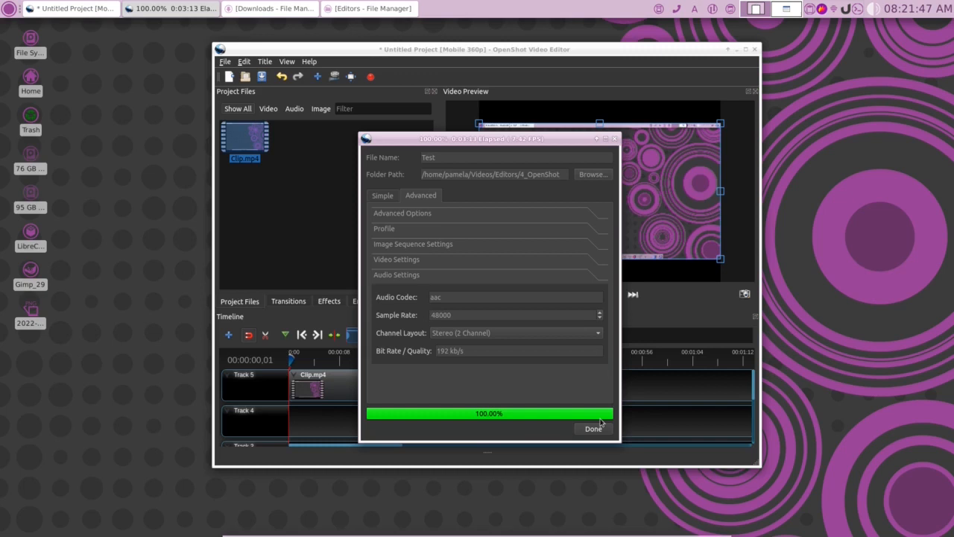
left_click(600, 425)
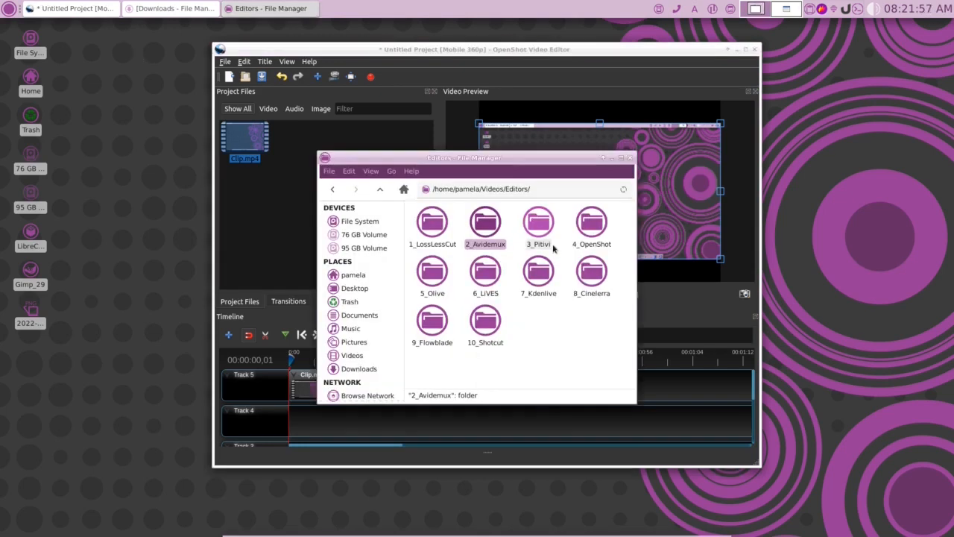
- Switch to the file manager, open the 4_OpenShot folder and check the file size of Test.mp4
left_click(595, 225)
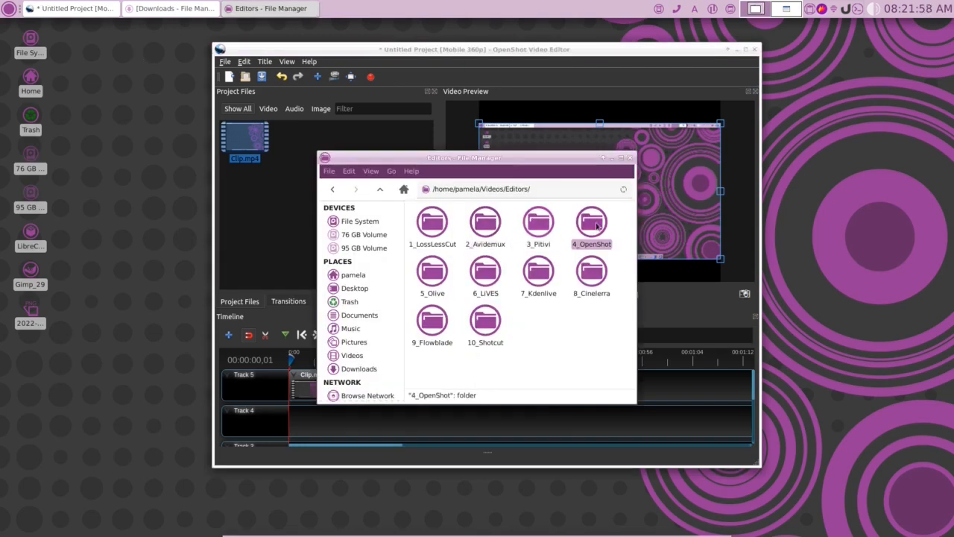
double_click(597, 227)
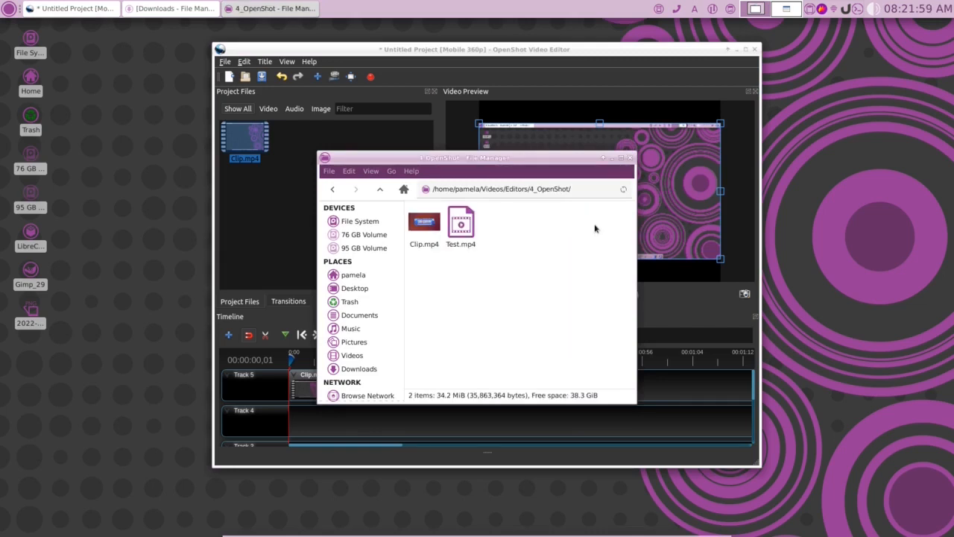
left_click(467, 232)
right_click(467, 231)
left_click(491, 375)
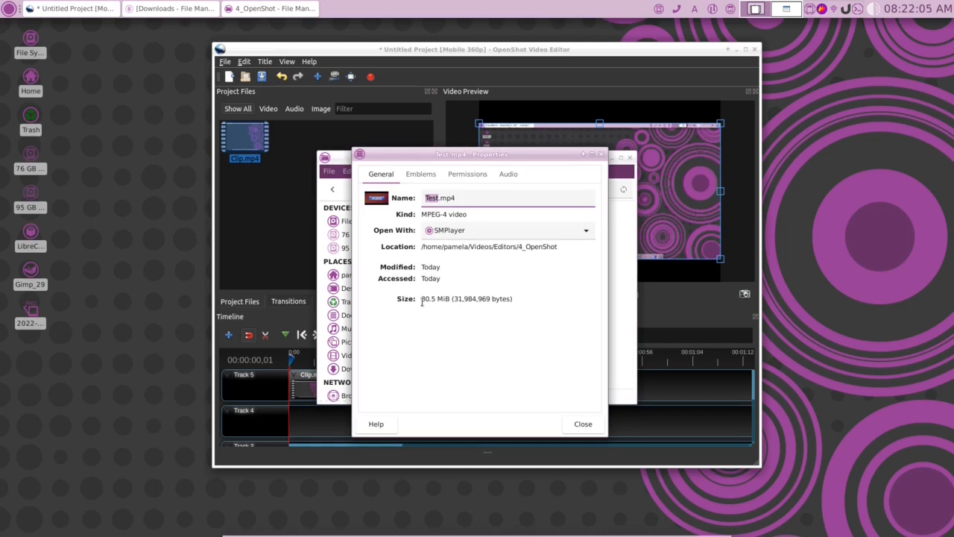
left_click_drag(422, 301, 440, 298)
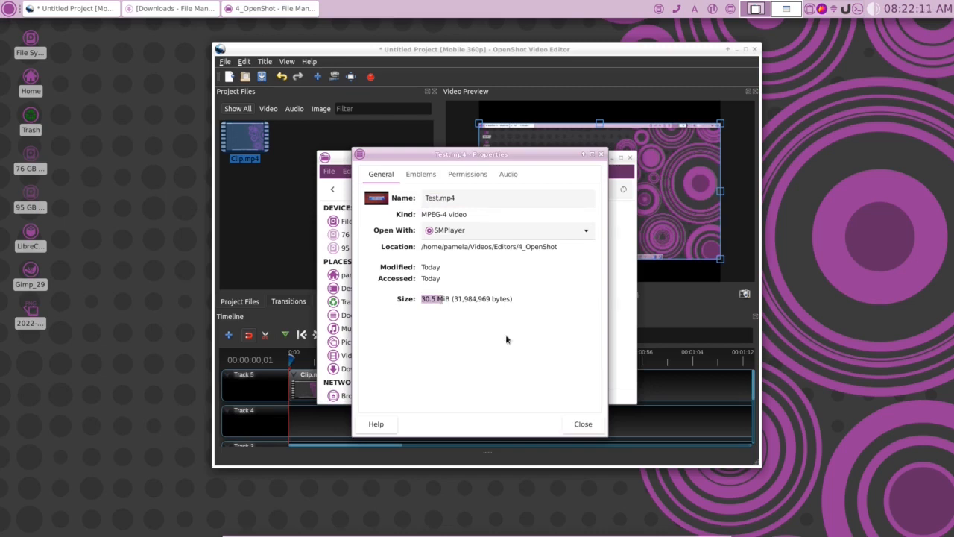
left_click(582, 424)
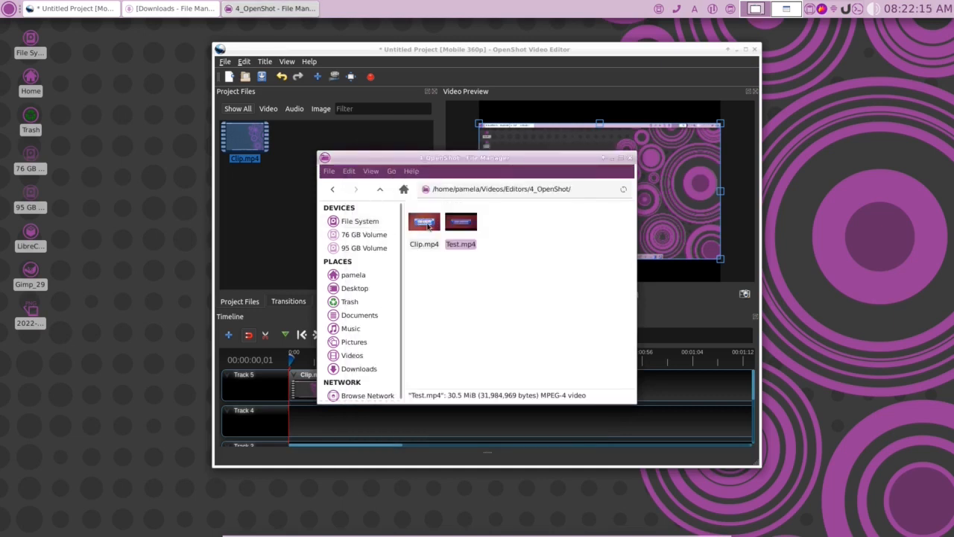
- Check the file properties of Clip.mp4 and compare them with those of Test.mp4
right_click(428, 240)
left_click(468, 369)
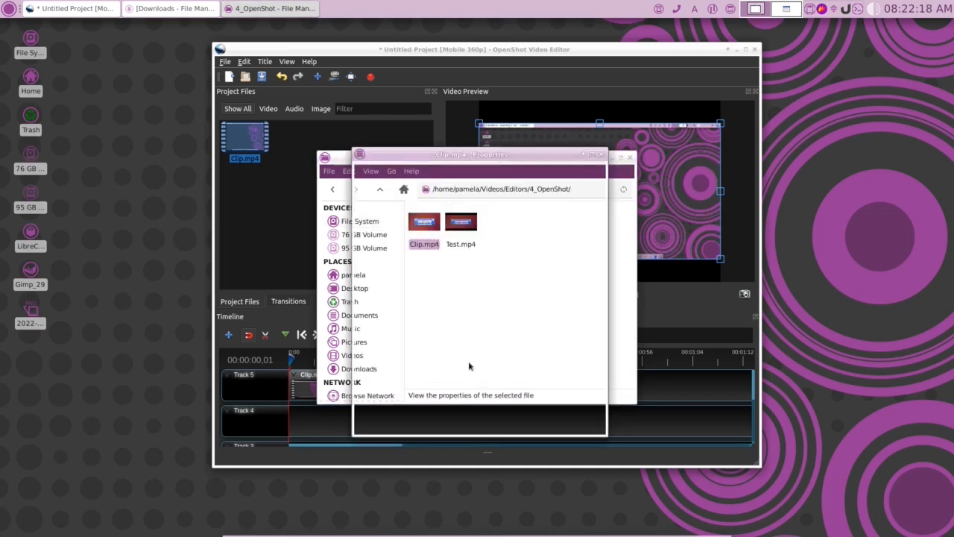
left_click(585, 427)
left_click(499, 317)
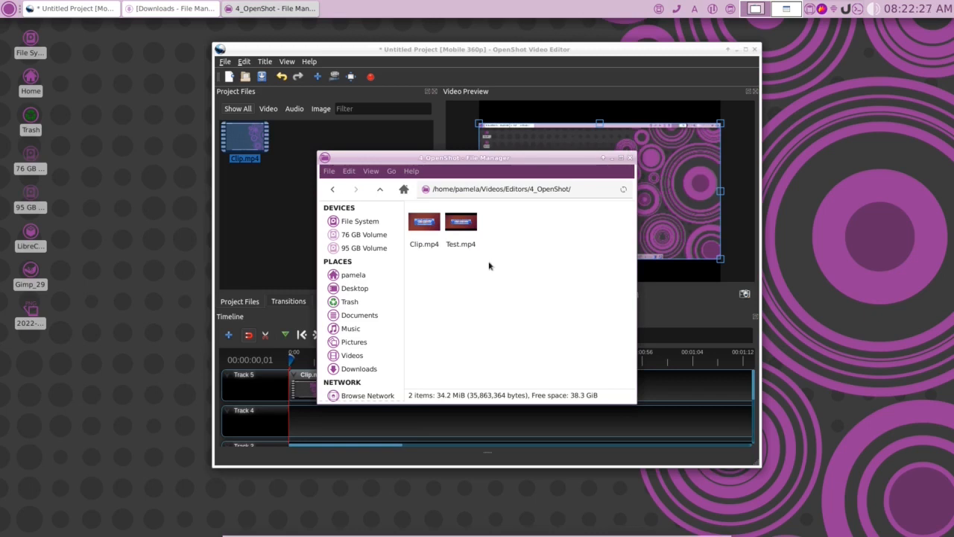
left_click(459, 223)
right_click(459, 225)
left_click(491, 351)
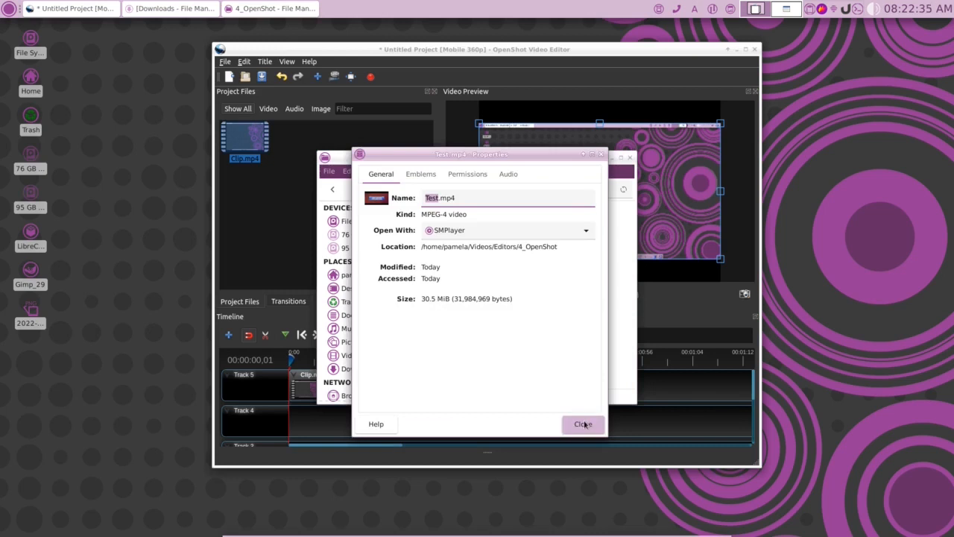
left_click(585, 425)
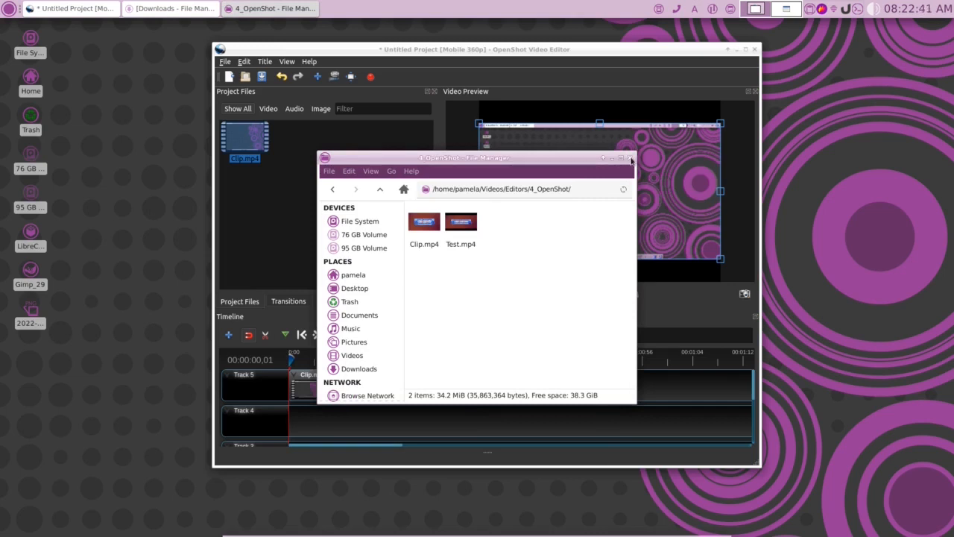
- Open the exported Test.mp4 in SMPlayer
left_click(461, 224)
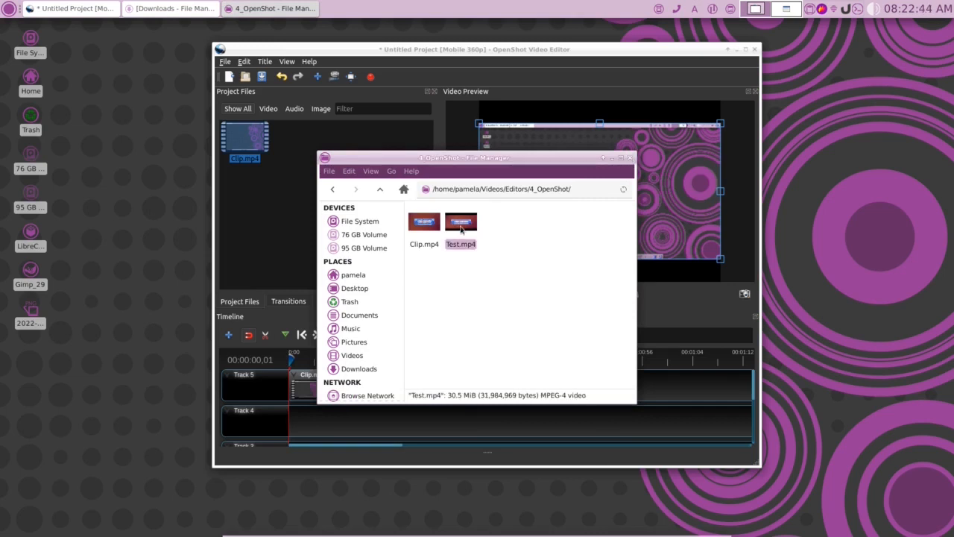
right_click(461, 226)
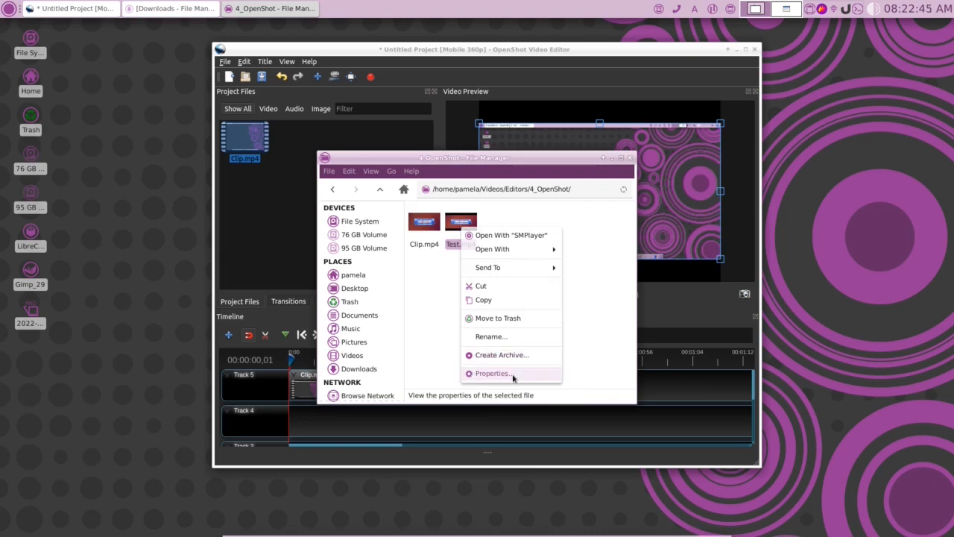
left_click(512, 236)
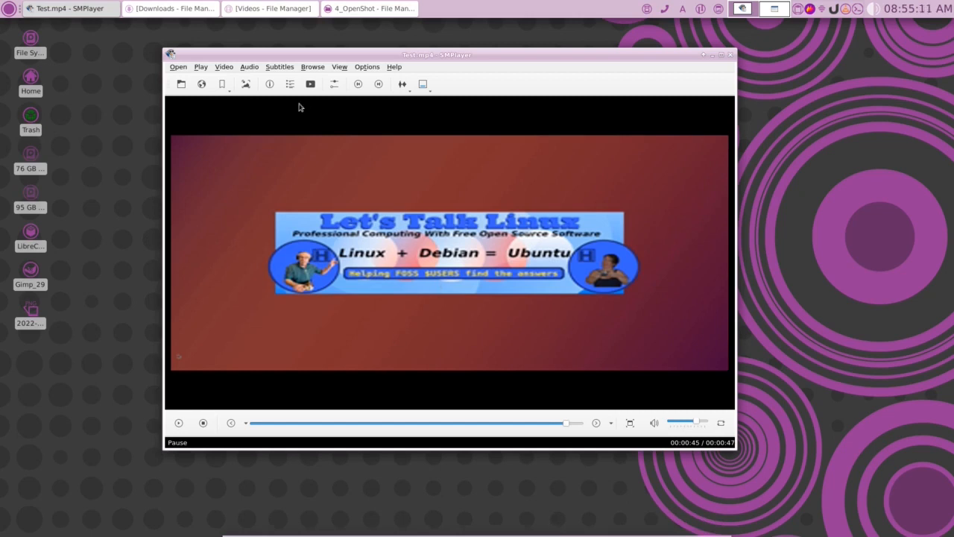
- Set the aspect ratio of the Test.mp4 video to 4:3 and resume playback
left_click(232, 67)
mouse_move(291, 155)
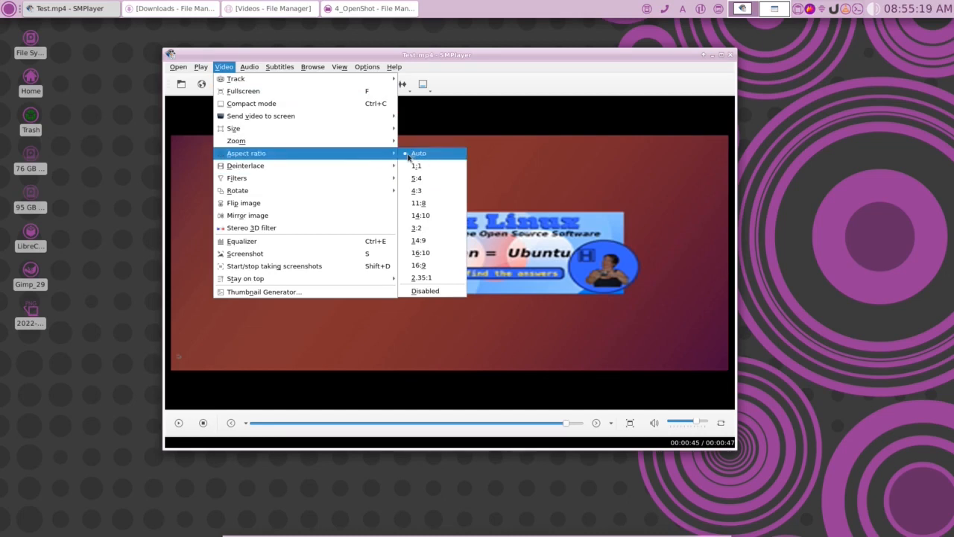
left_click(419, 193)
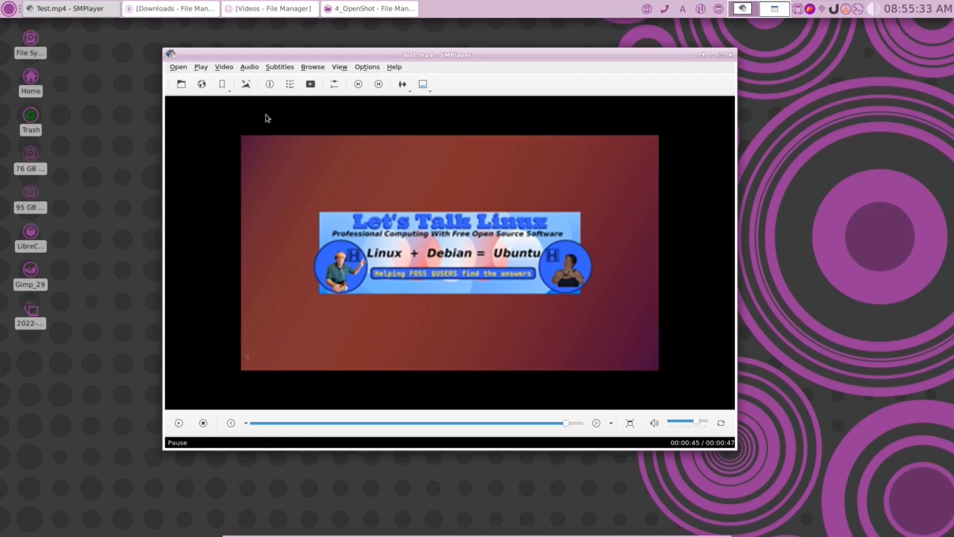
left_click(178, 423)
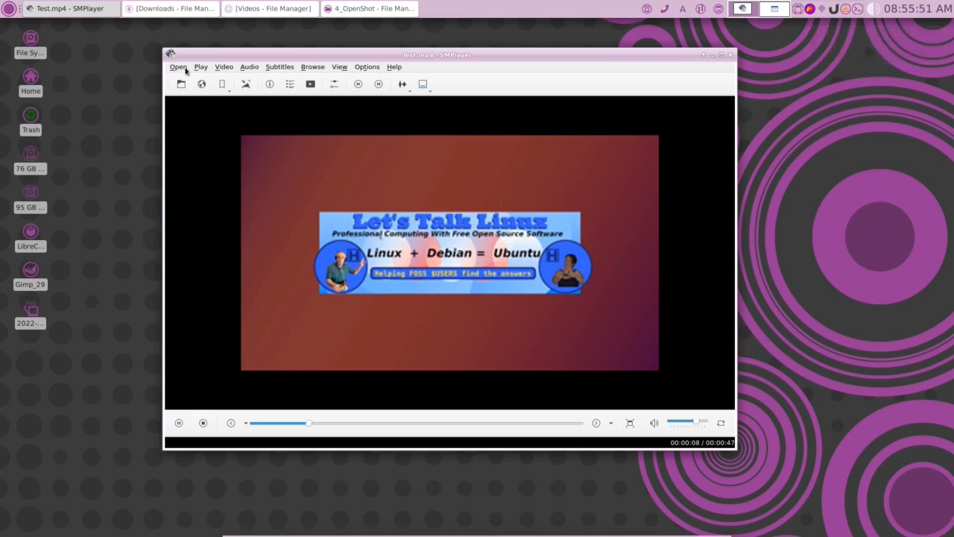
- Check the selected aspect ratio of Test.mp4 in SMPlayer and watch the playback
left_click(223, 67)
mouse_move(249, 168)
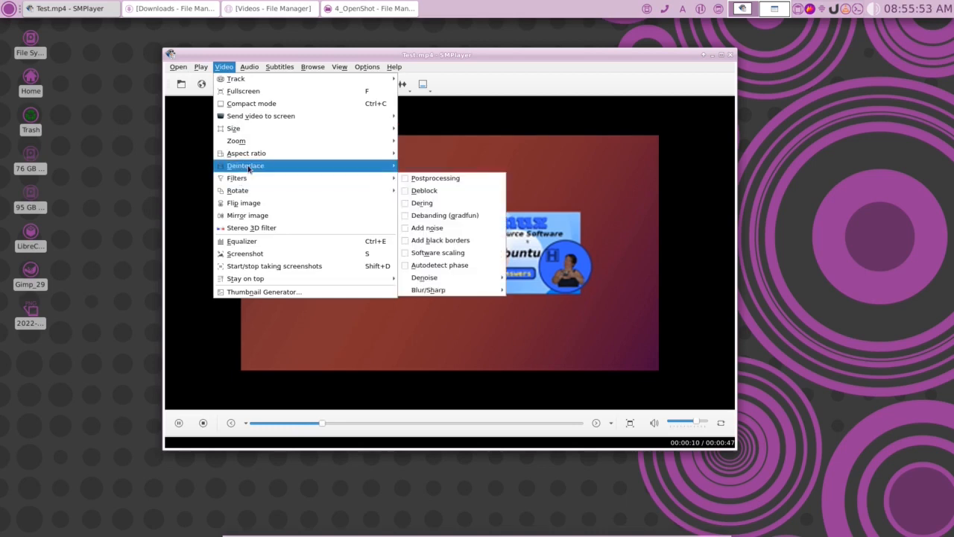
mouse_move(375, 158)
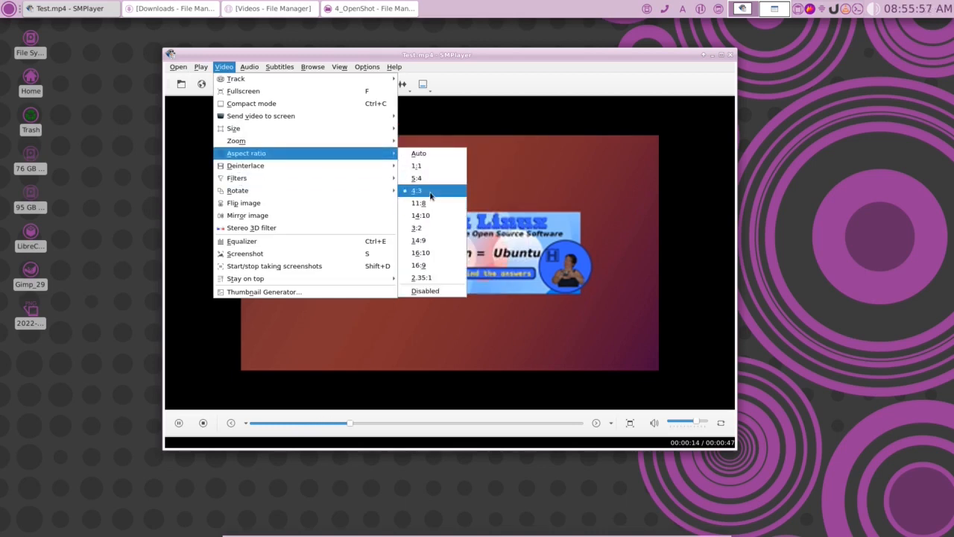
left_click(688, 225)
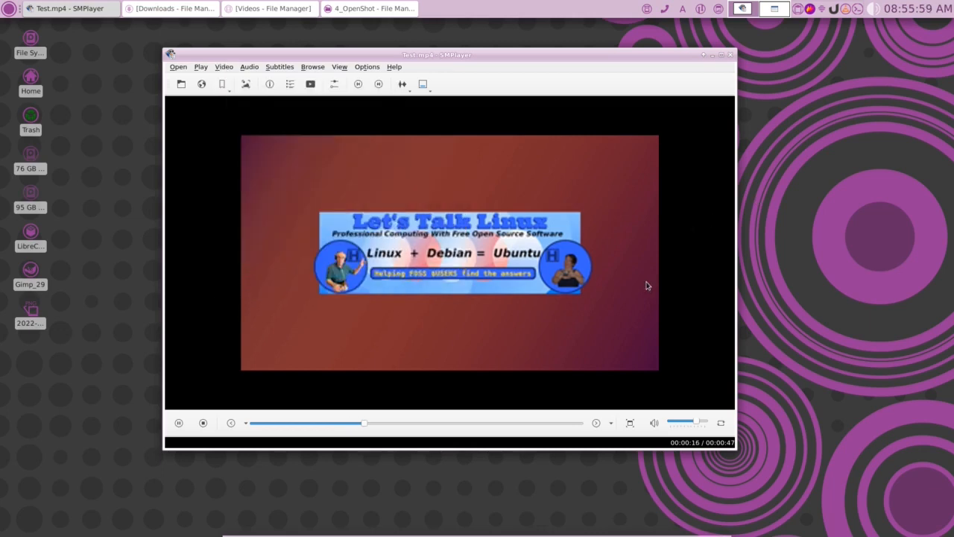
left_click(178, 424)
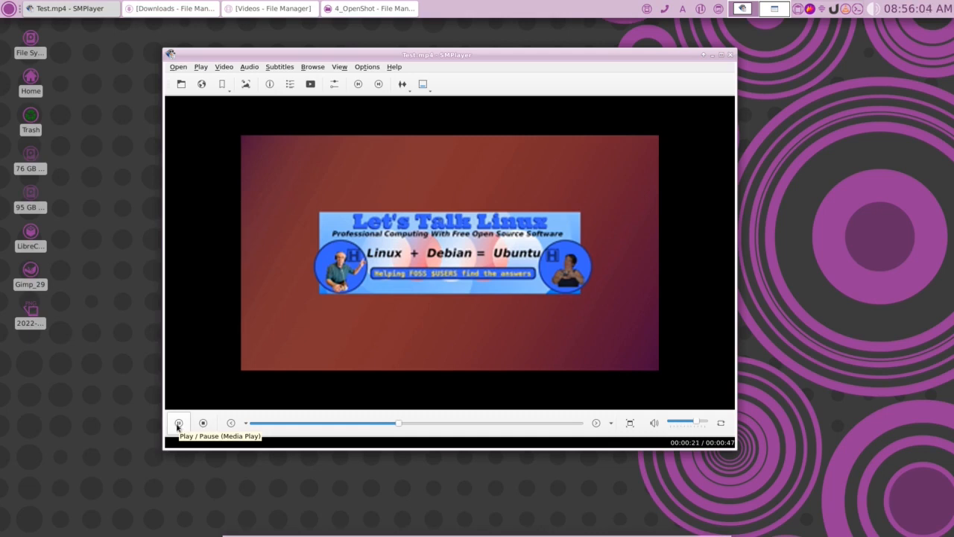
left_click(178, 422)
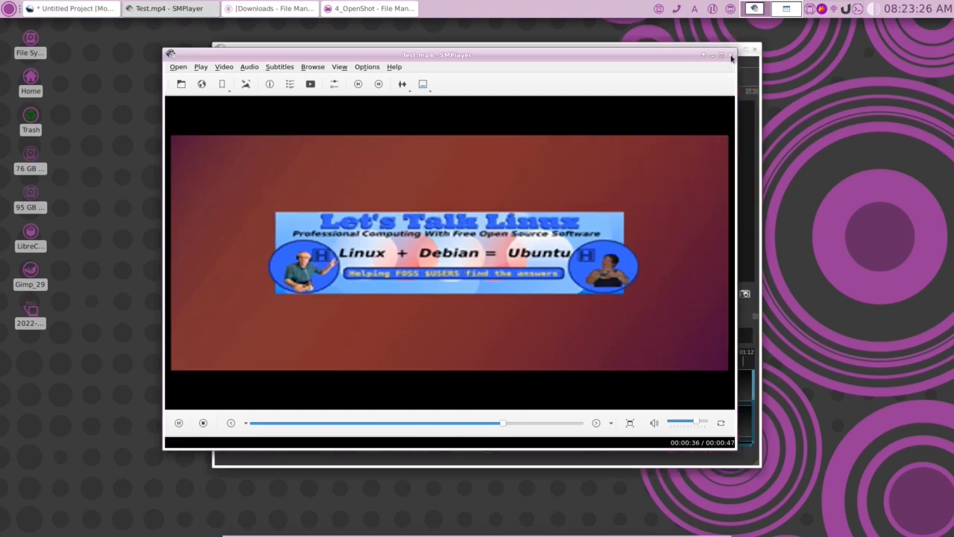
- Close SMPlayer and the 4_OpenShot file manager window
left_click(730, 56)
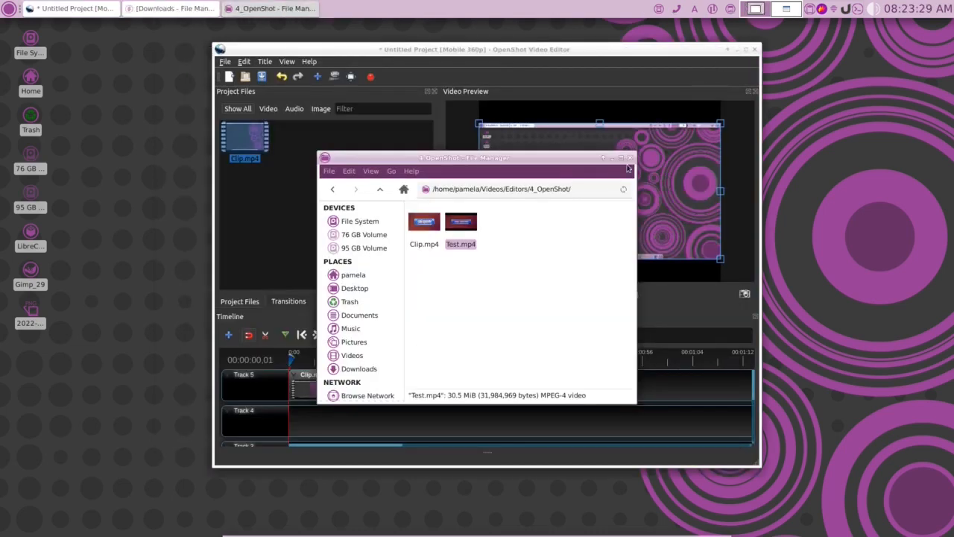
left_click(630, 157)
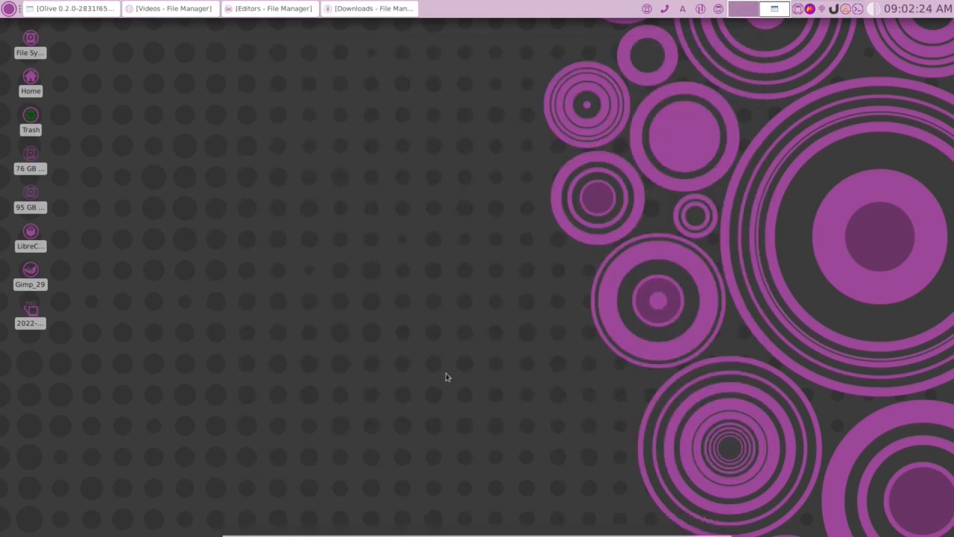
- Check the Olive AppImage in the Downloads folder, then switch to Olive 0.2.0 and dismiss its welcome message
left_click(369, 8)
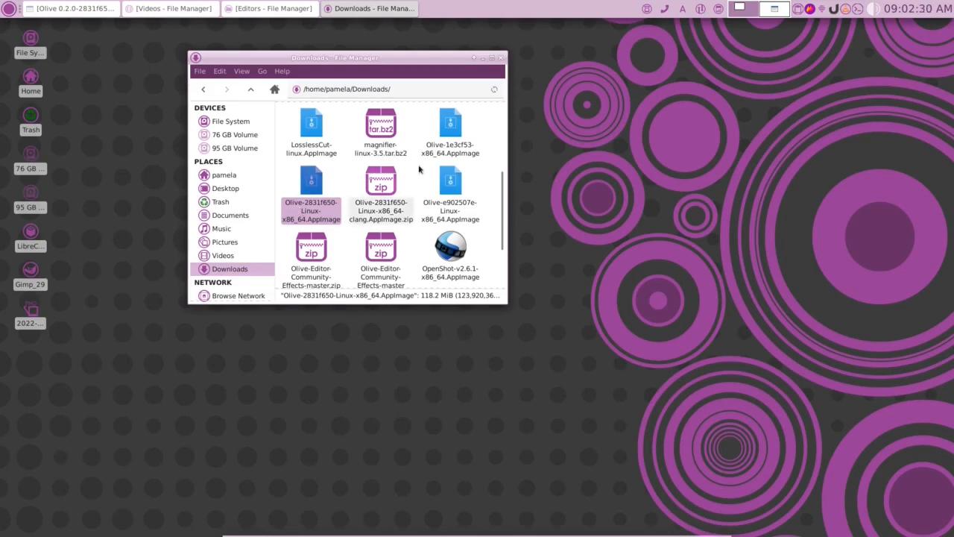
left_click(483, 57)
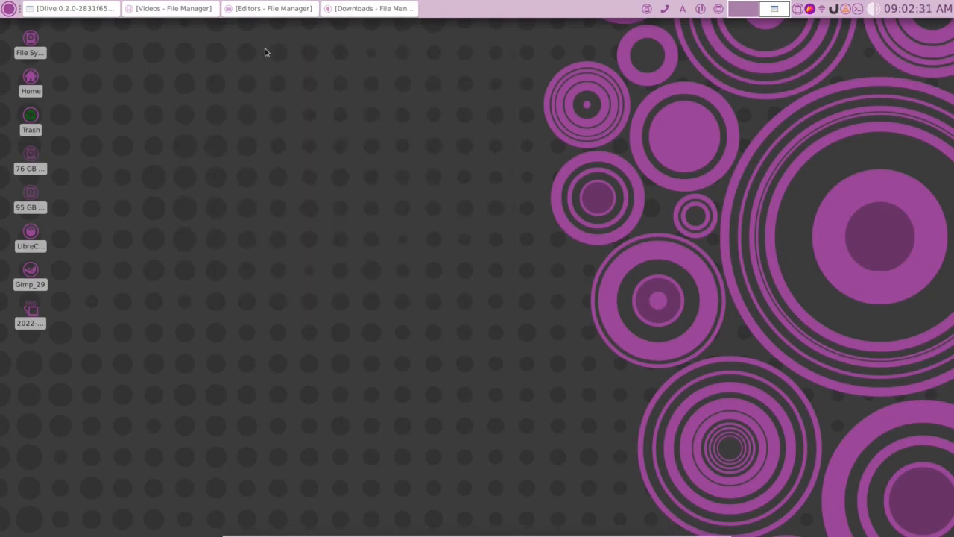
left_click(76, 10)
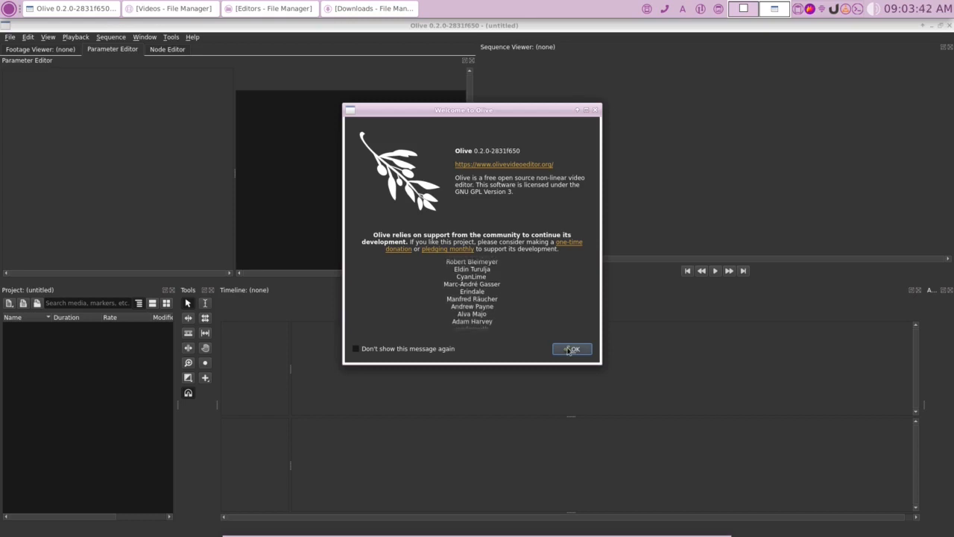
left_click(571, 348)
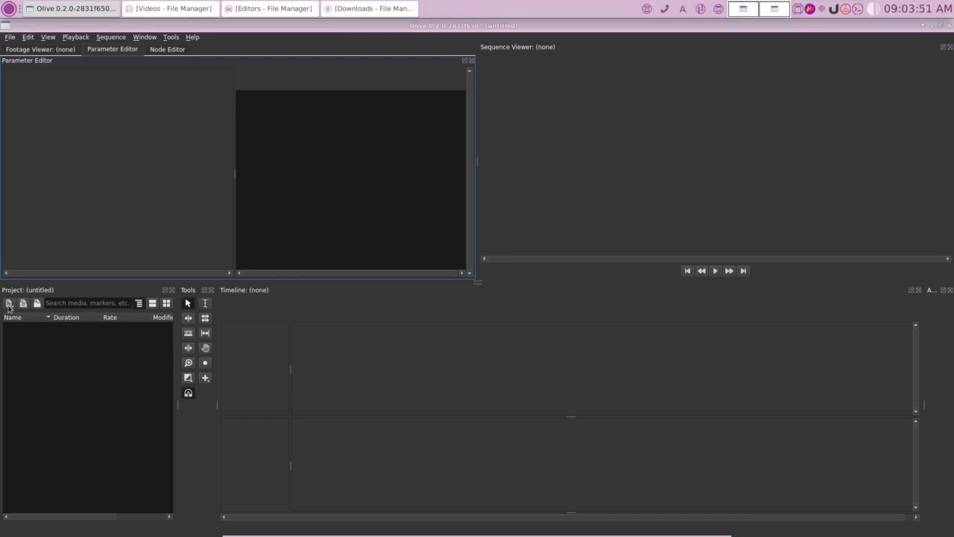
- Import Clip.mp4 from the Videos/Editors/5_Olive folder into the project
right_click(102, 353)
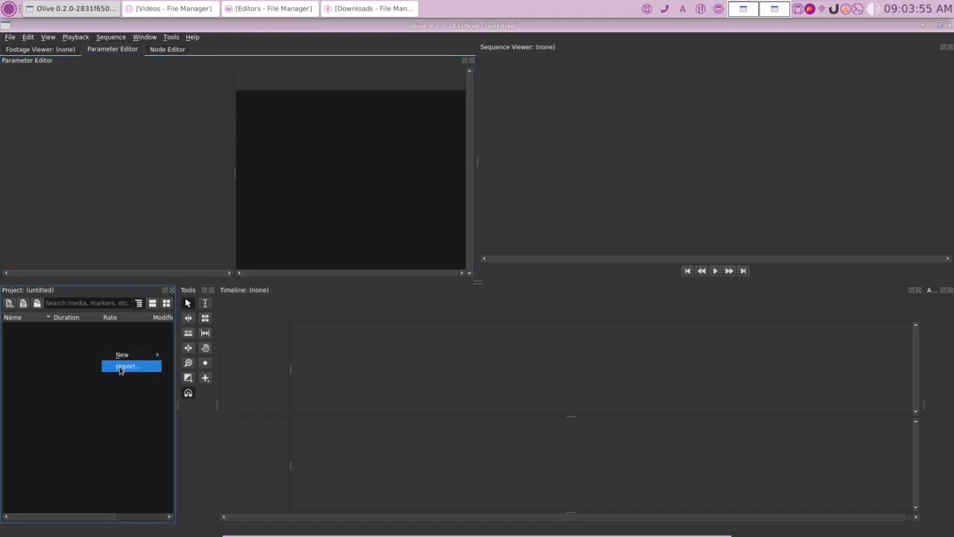
left_click(120, 366)
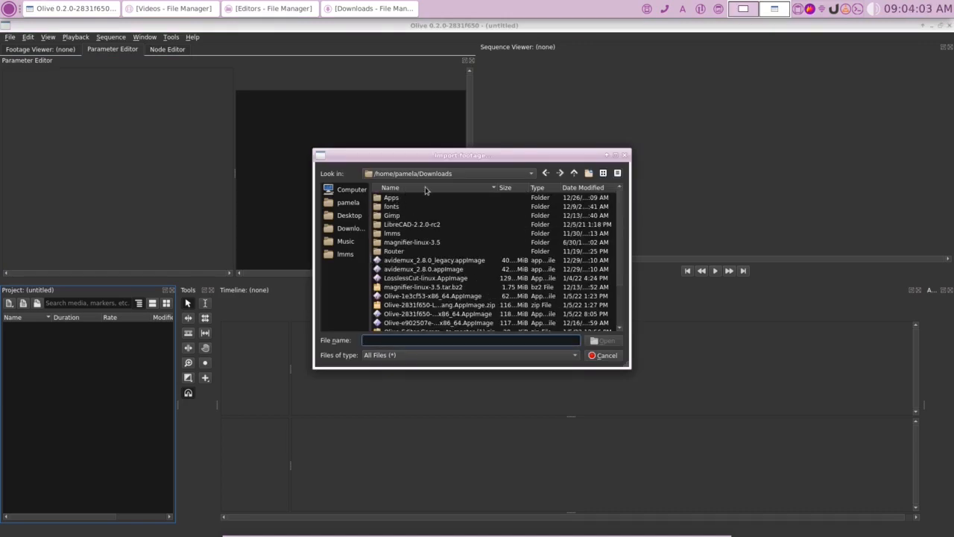
left_click(348, 203)
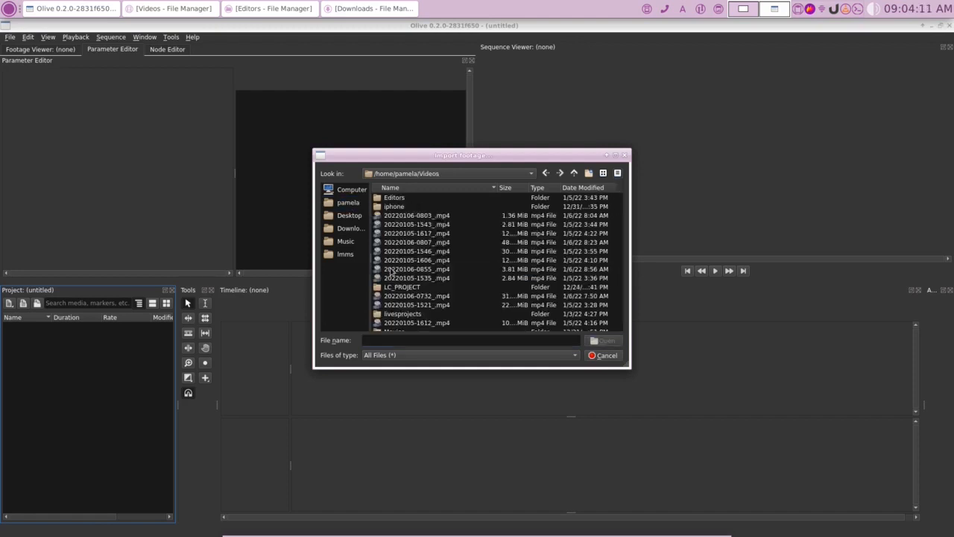
double_click(402, 197)
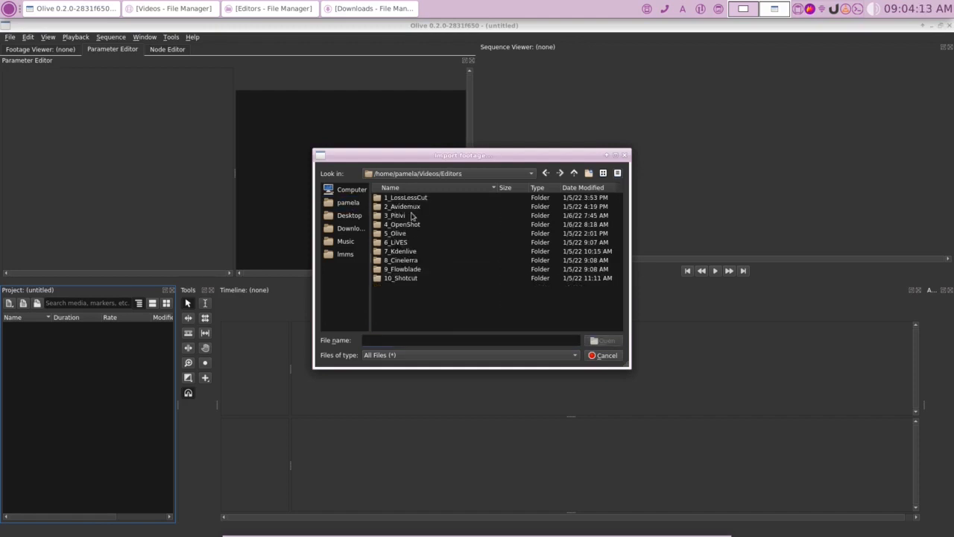
double_click(395, 234)
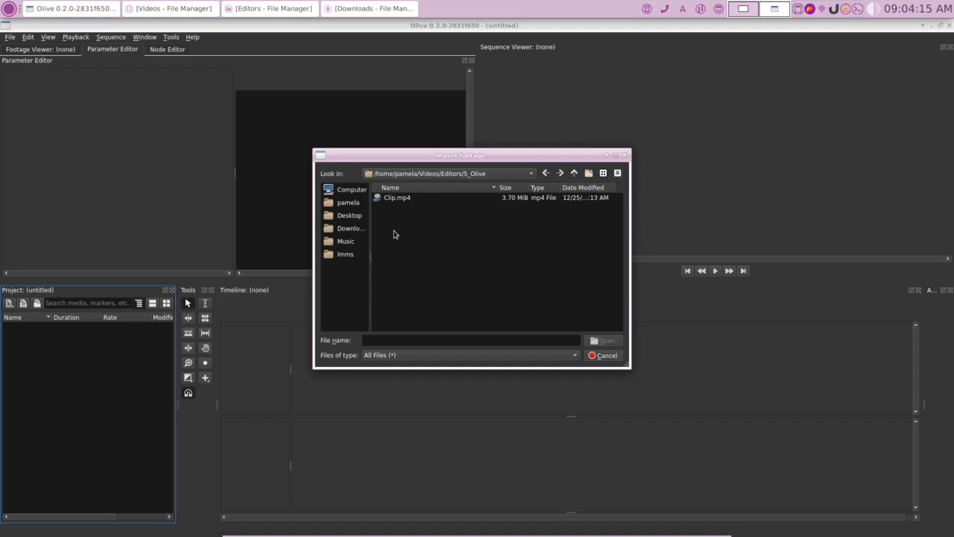
left_click(398, 198)
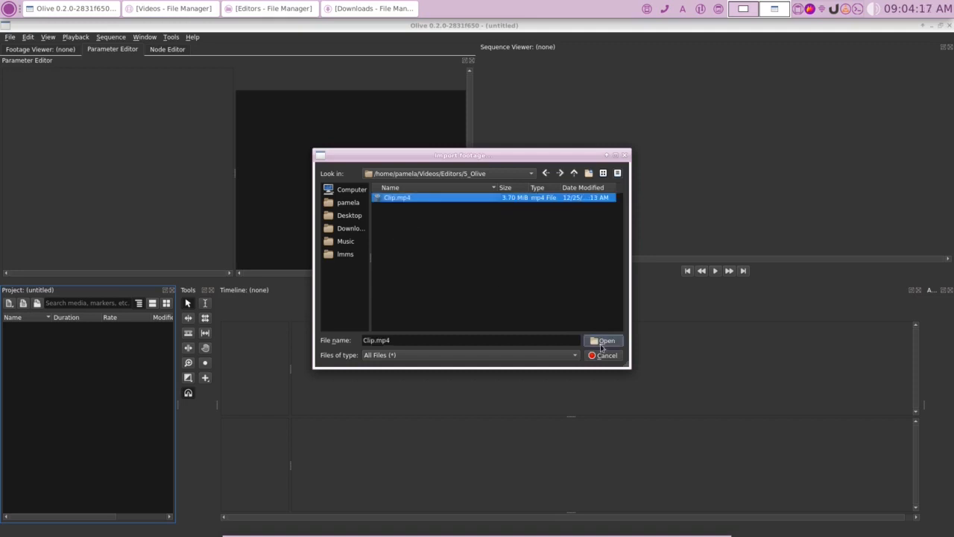
left_click(603, 341)
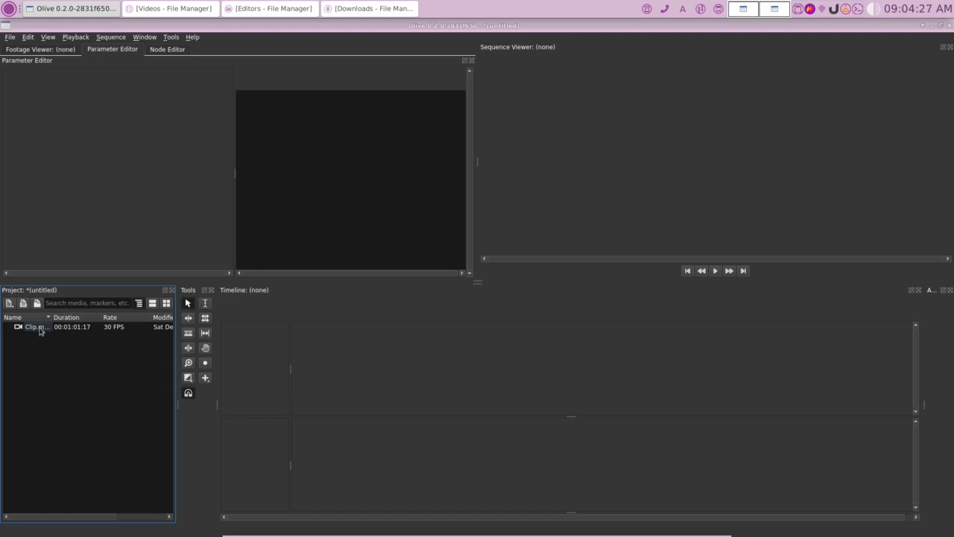
- Open Clip.mp4 in the footage viewer and place it on the timeline in a new sequence with parameters detected automatically from the footage
double_click(40, 328)
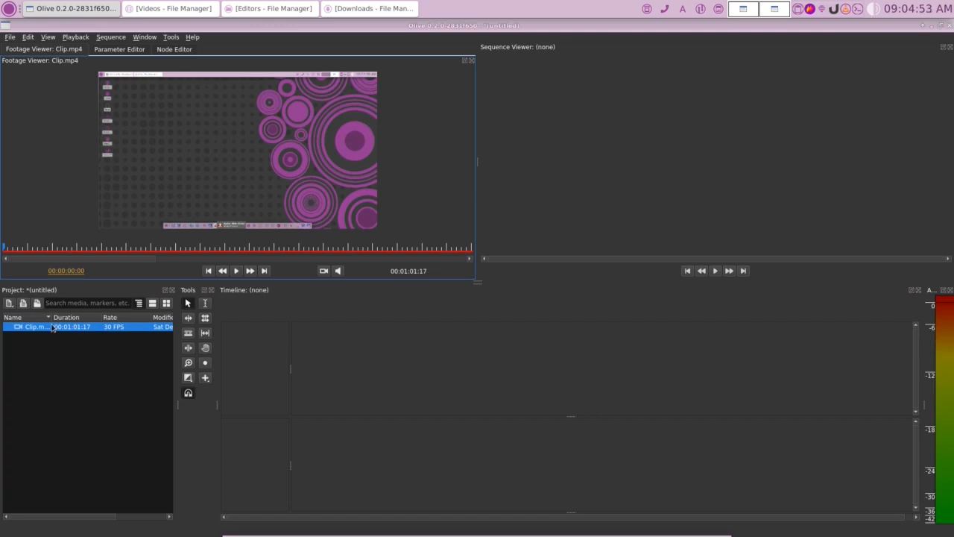
left_click_drag(337, 362, 326, 378)
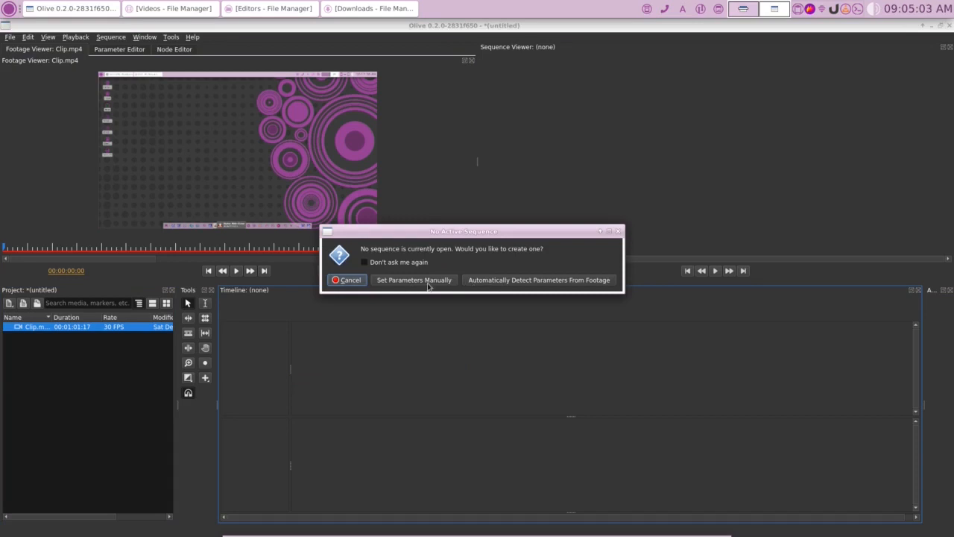
left_click(509, 280)
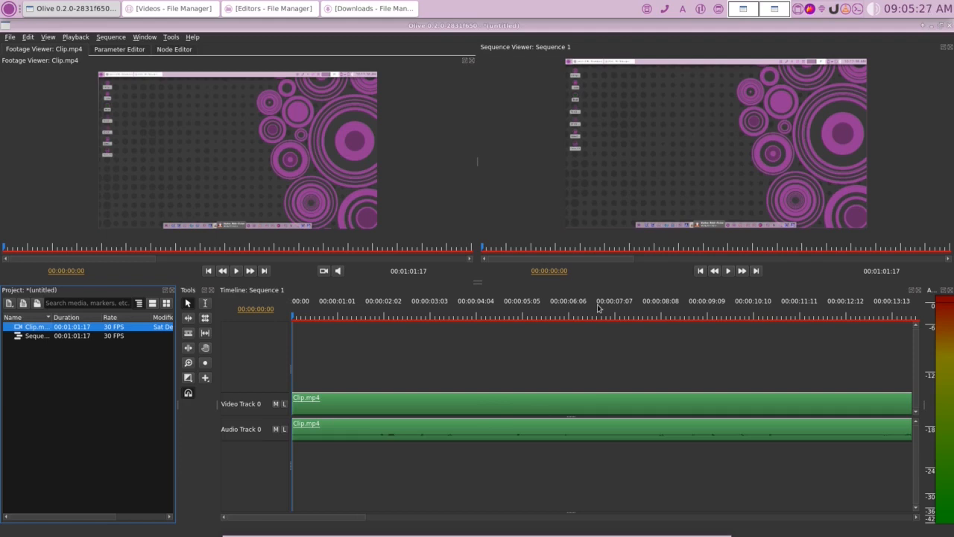
- Play the start of Sequence 1 to find the cut point and place the playhead at 00:00:01:17
left_click(728, 271)
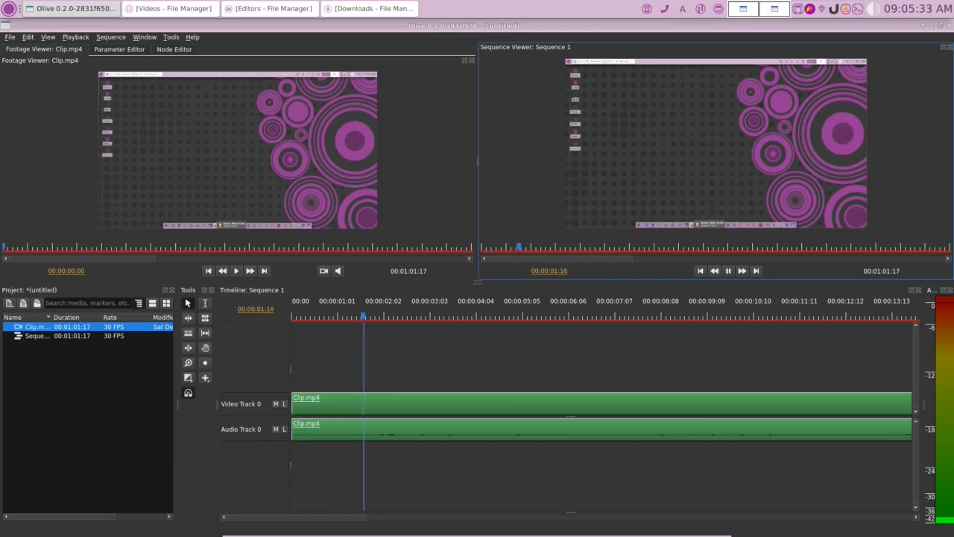
left_click(727, 271)
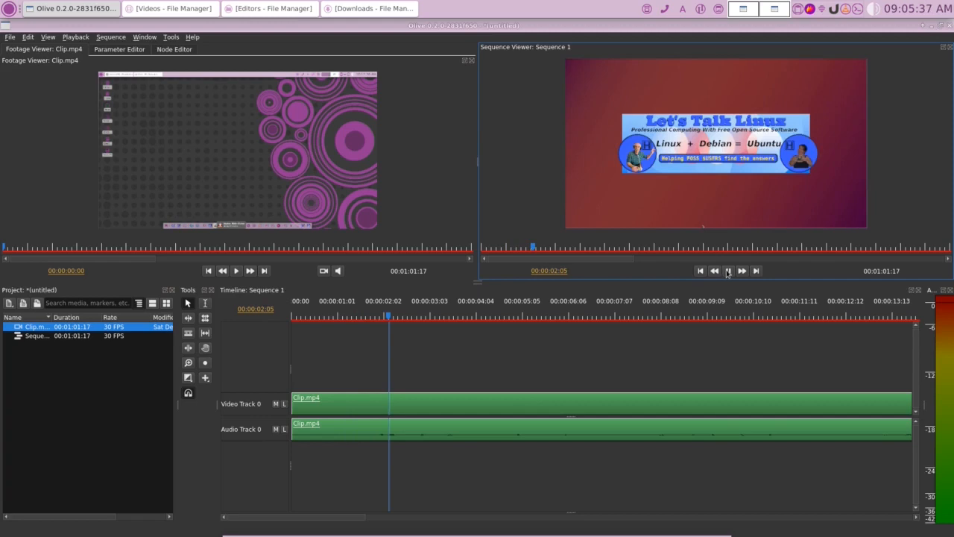
left_click(727, 272)
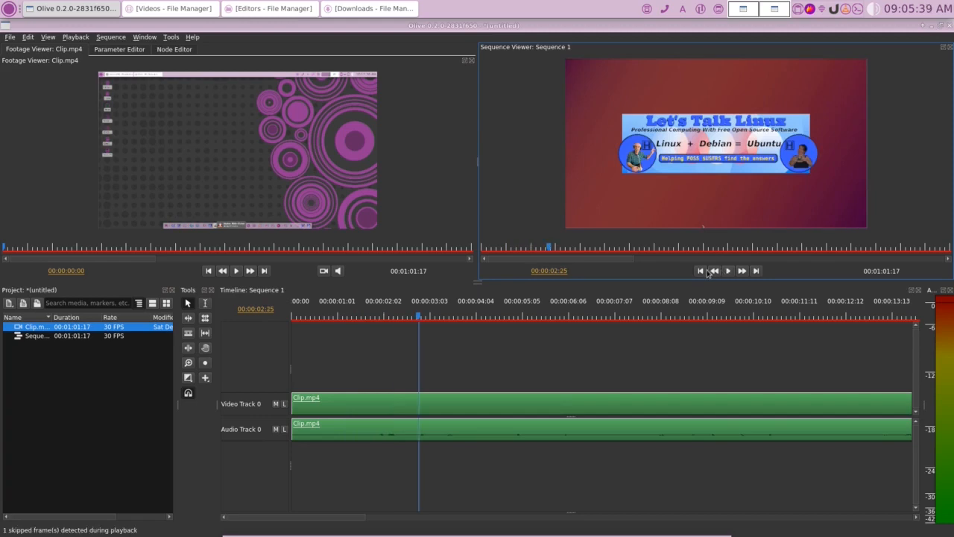
left_click(367, 319)
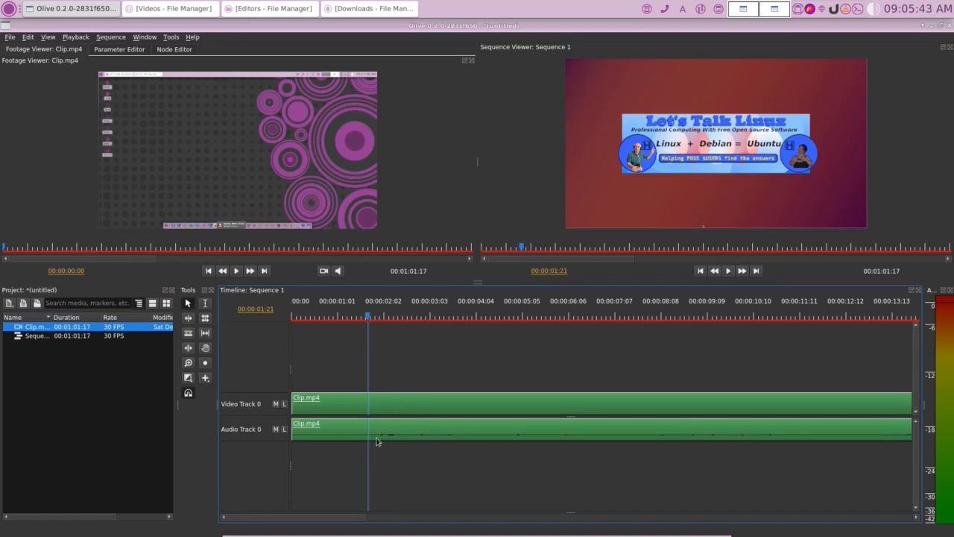
left_click(729, 271)
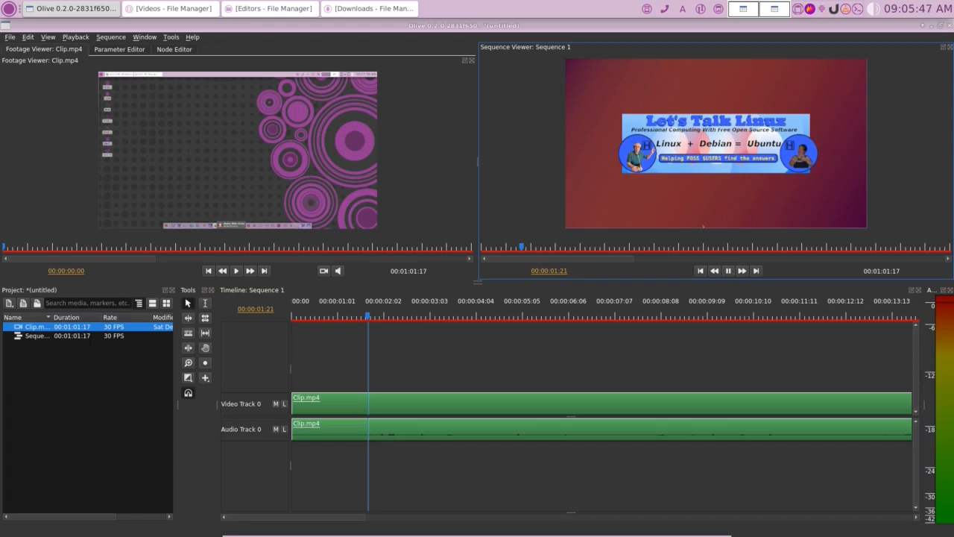
left_click(728, 271)
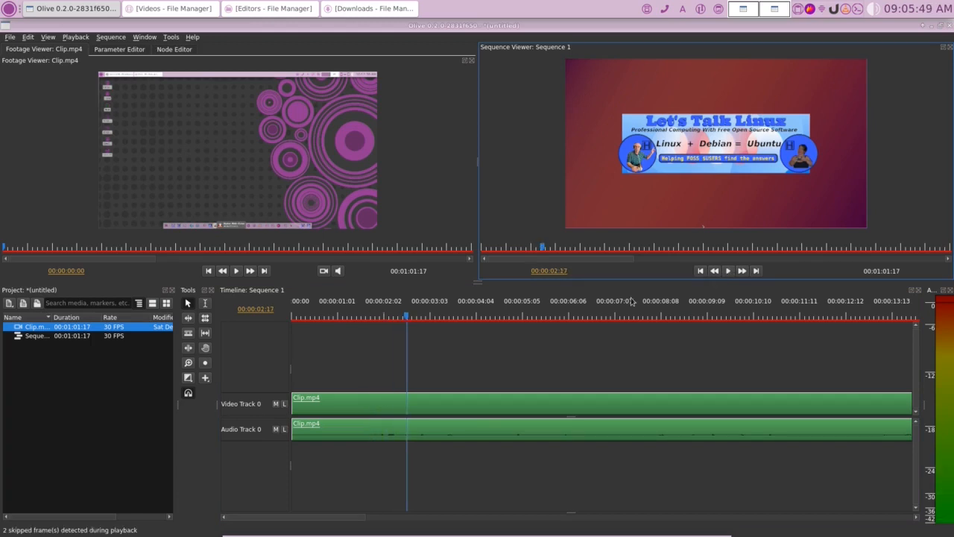
left_click(361, 319)
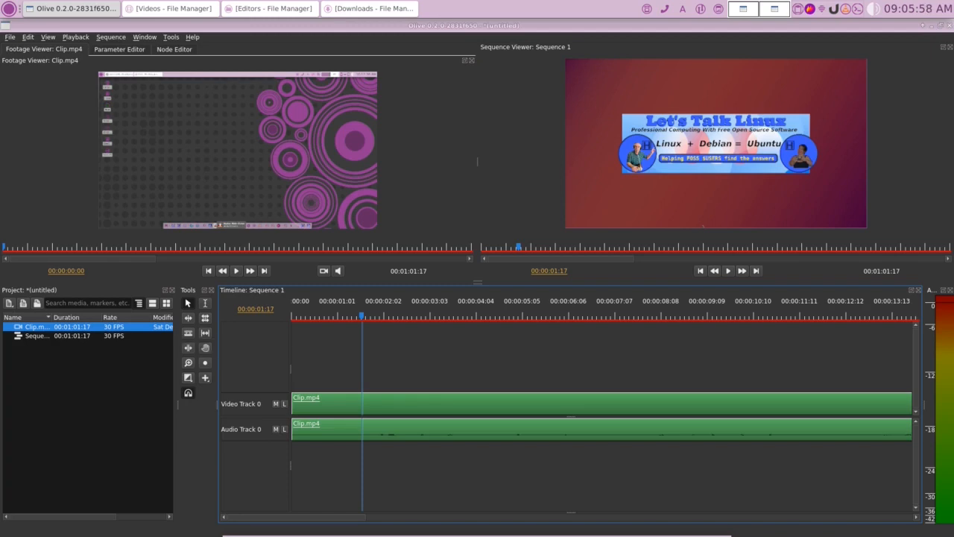
- Split Clip.mp4 on both the video and audio tracks shortly before the two-second mark
left_click(171, 37)
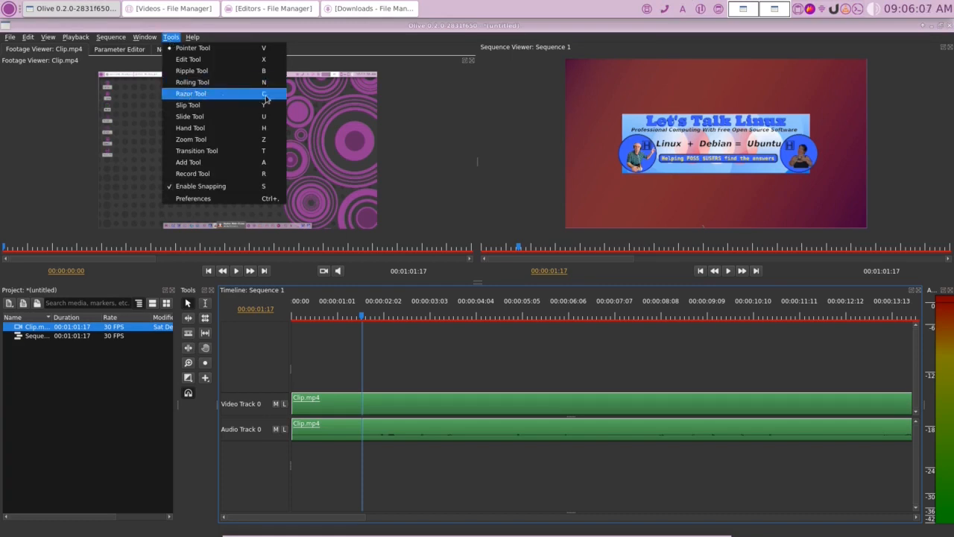
left_click(259, 51)
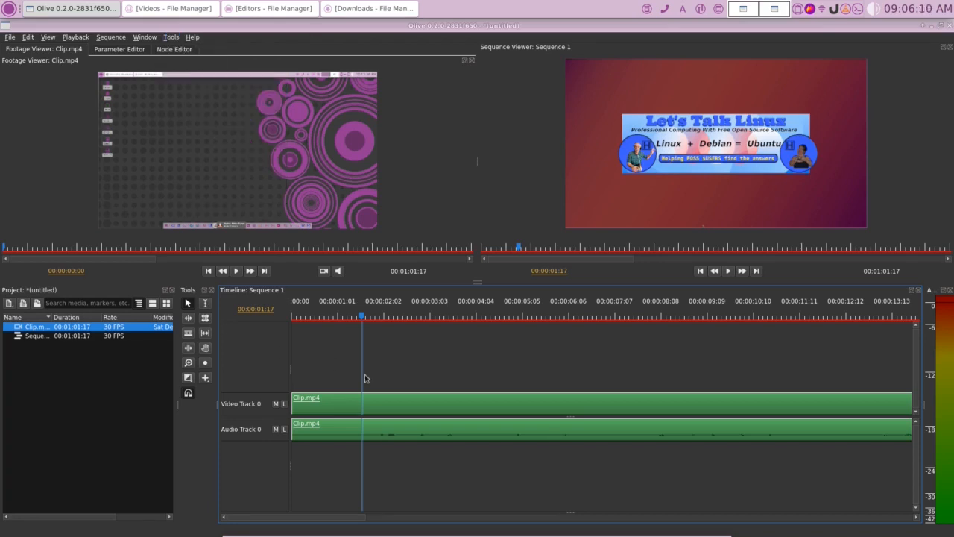
key("v")
left_click(368, 420)
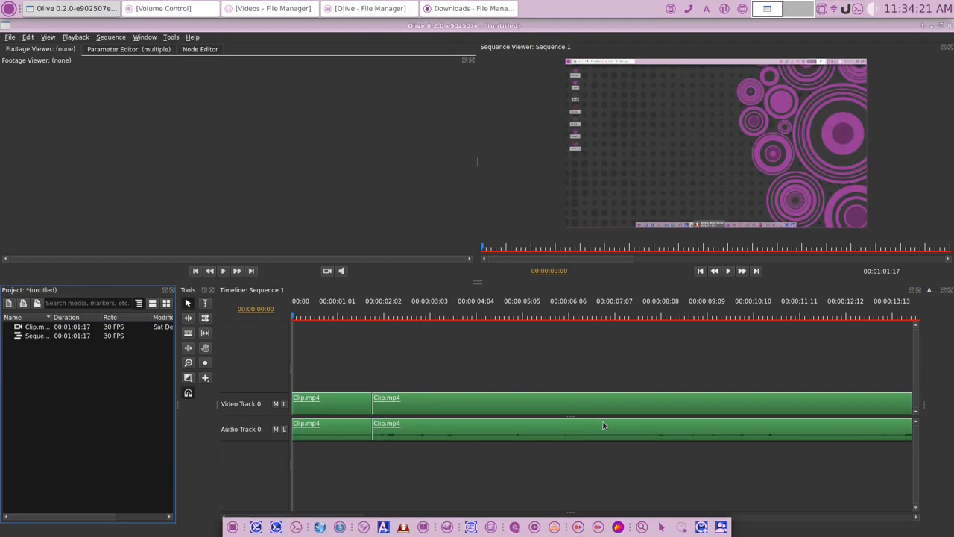
- Show Clip.mp4 in the footage viewer and play Sequence 1 from the start across the split to check playback
left_click(53, 327)
double_click(53, 326)
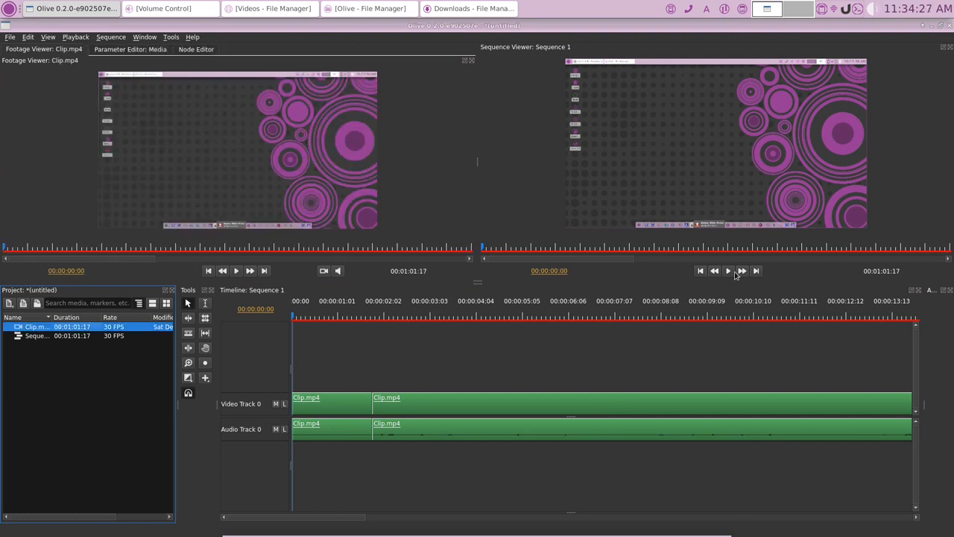
left_click(690, 324)
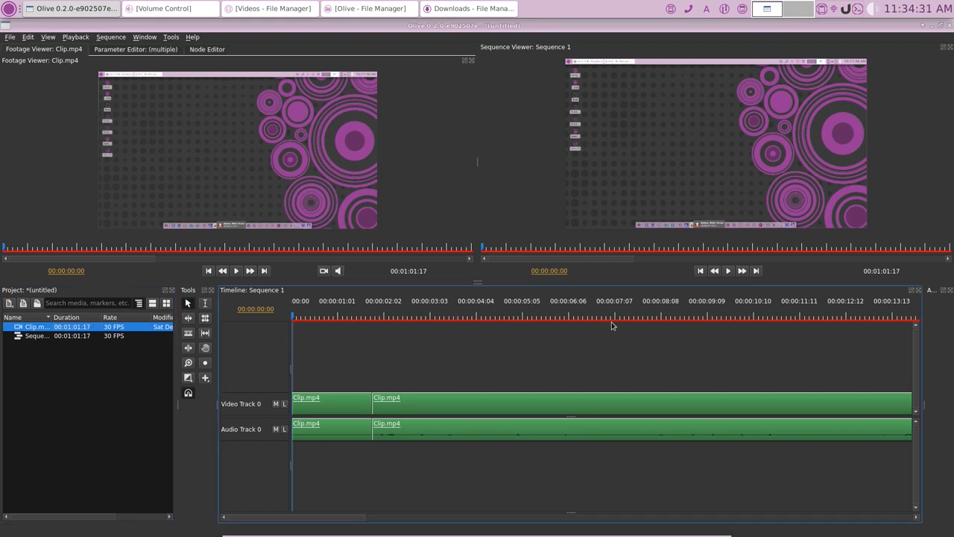
left_click(729, 271)
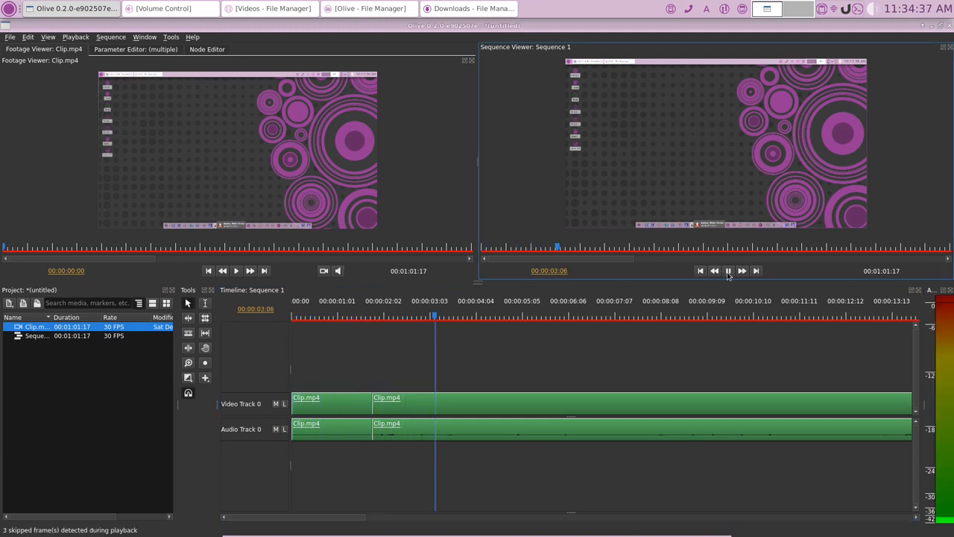
left_click(728, 272)
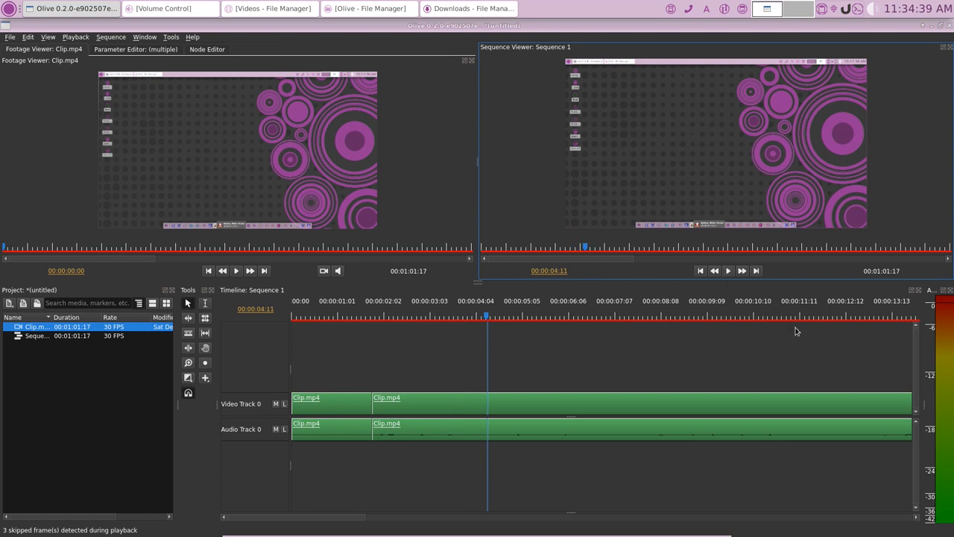
- Play Sequence 1 from 00:00:14:06 to find the next cut point and split Clip.mp4 on both tracks at about 26 seconds
left_click_drag(342, 517, 442, 523)
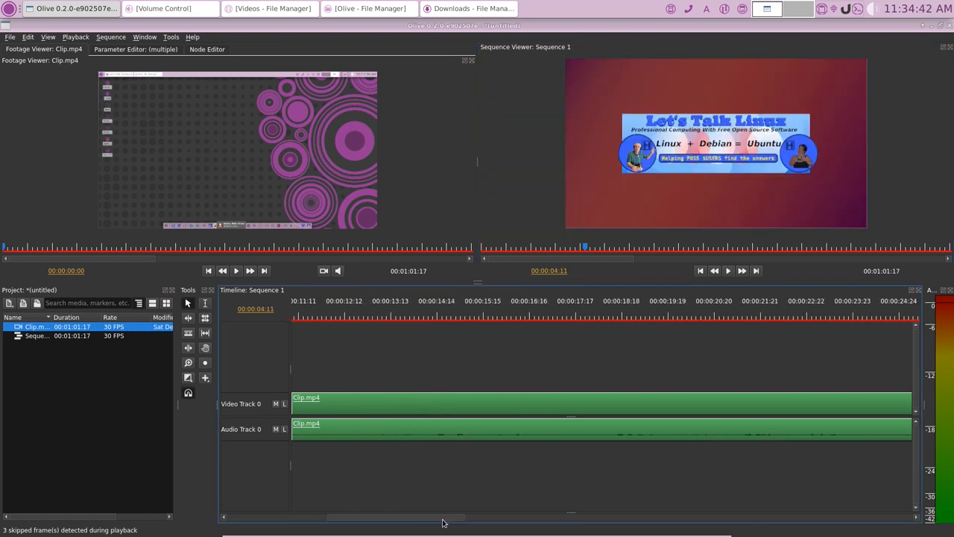
left_click(417, 321)
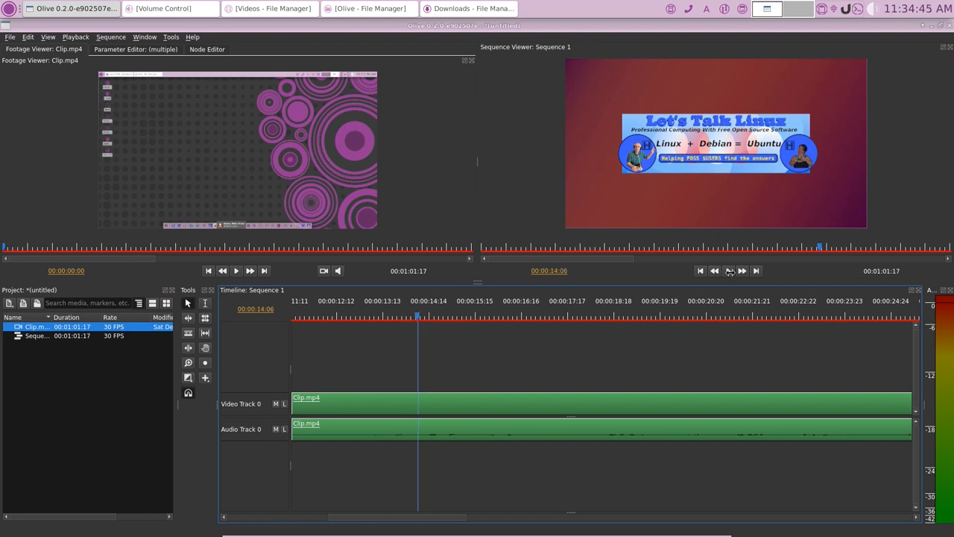
left_click(728, 273)
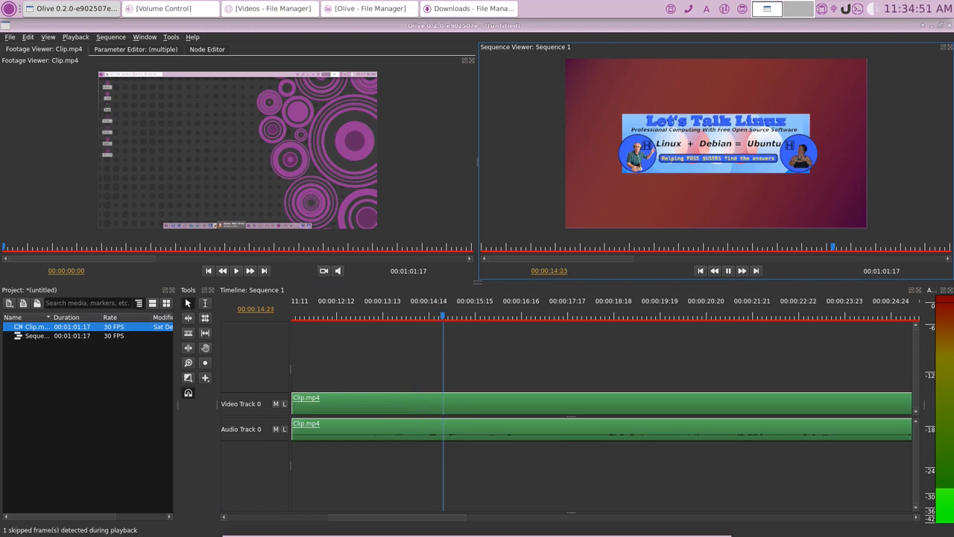
left_click(728, 271)
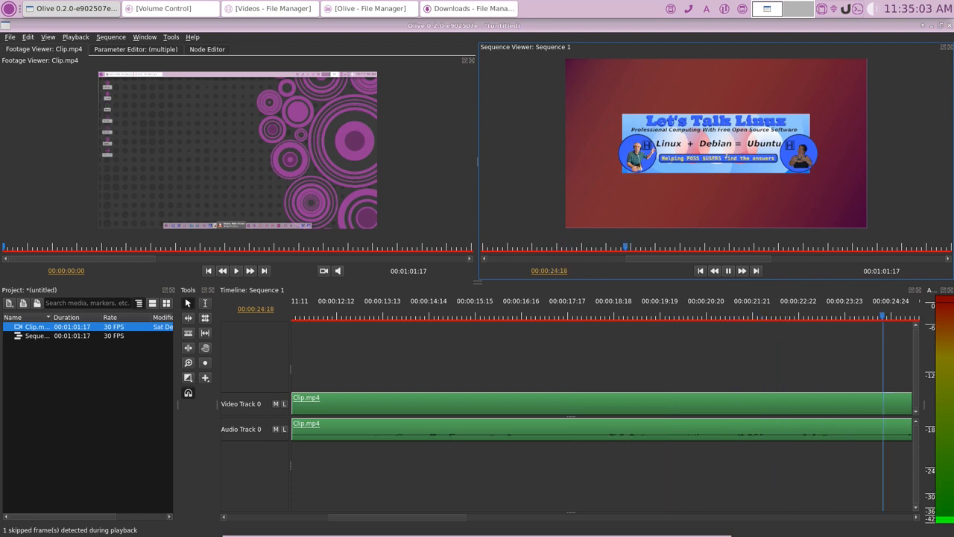
left_click(728, 271)
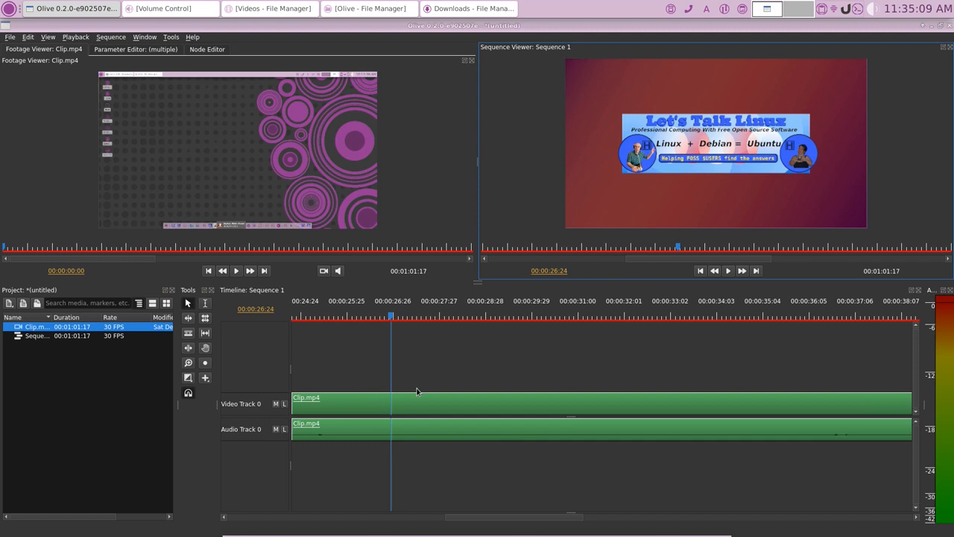
key("b")
left_click_drag(352, 395, 353, 395)
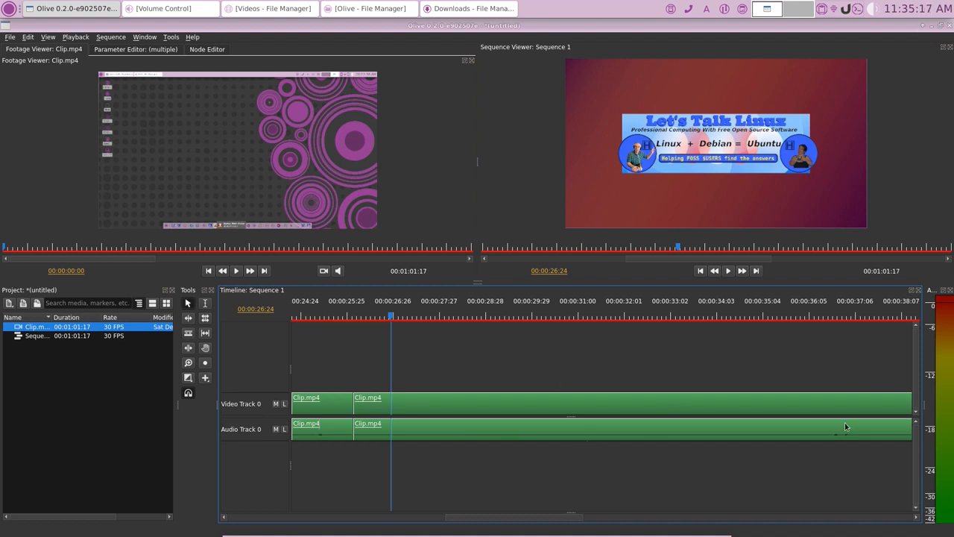
- Place the playhead at 00:00:35:21 in Sequence 1 to check the footage following the second split
left_click(788, 322)
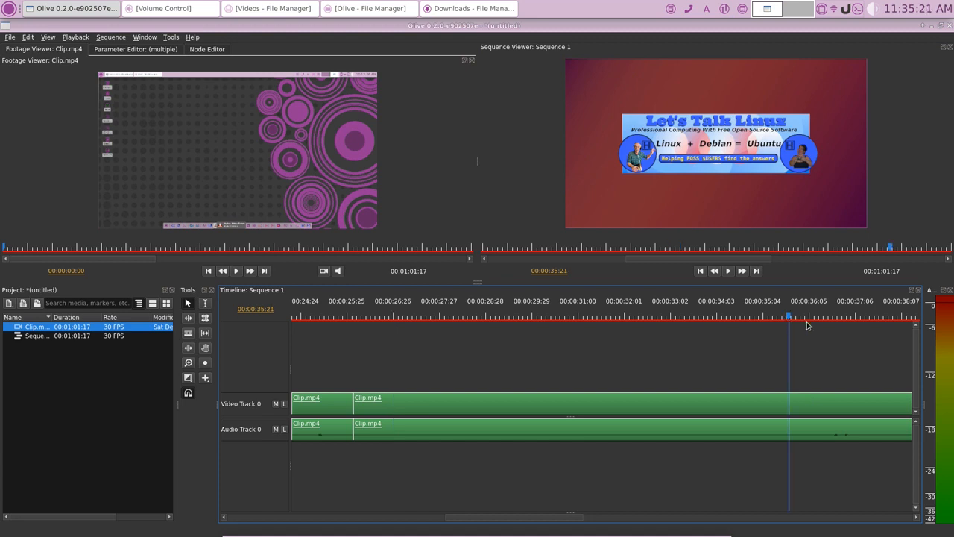
- Split the video and audio clip at about 36 seconds and again at about 56 seconds
left_click(805, 320)
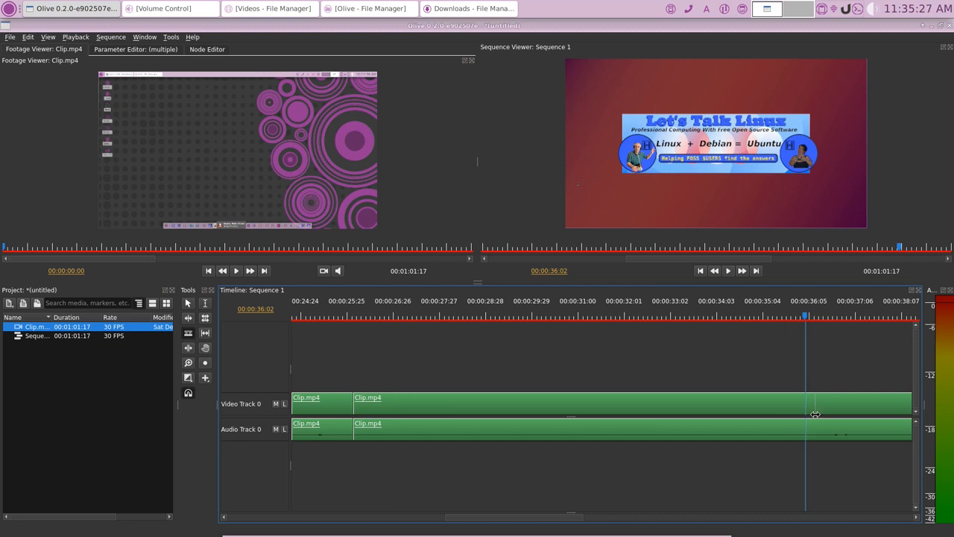
left_click(815, 396)
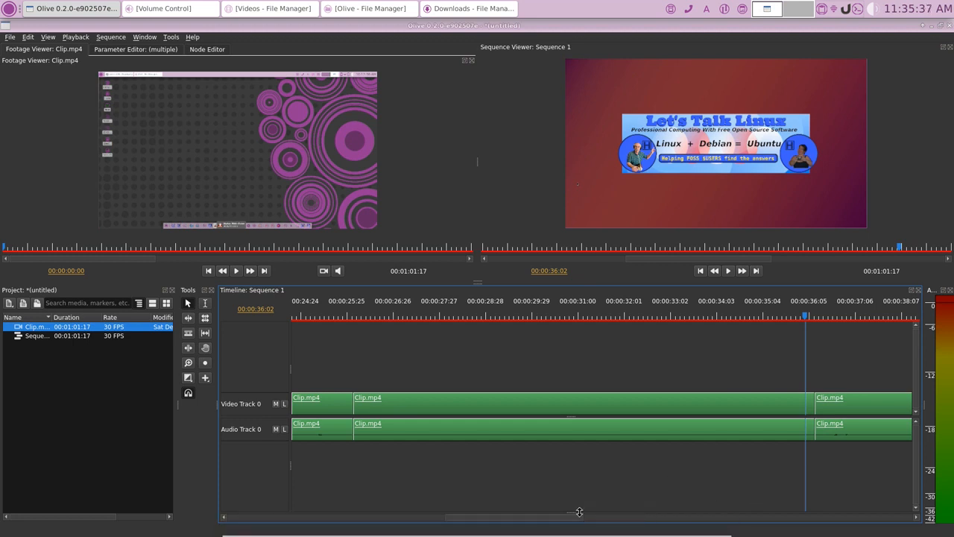
left_click_drag(582, 517, 820, 483)
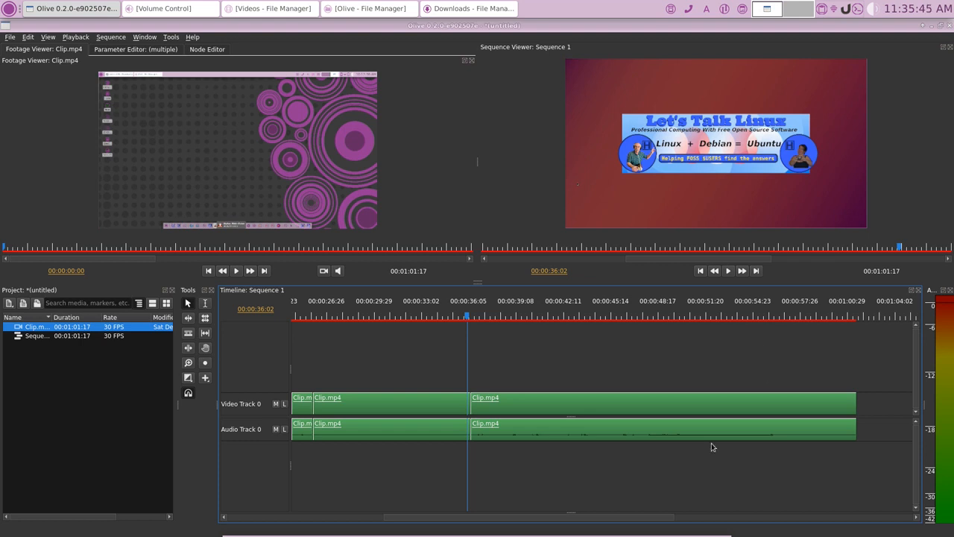
key("c")
left_click(776, 405)
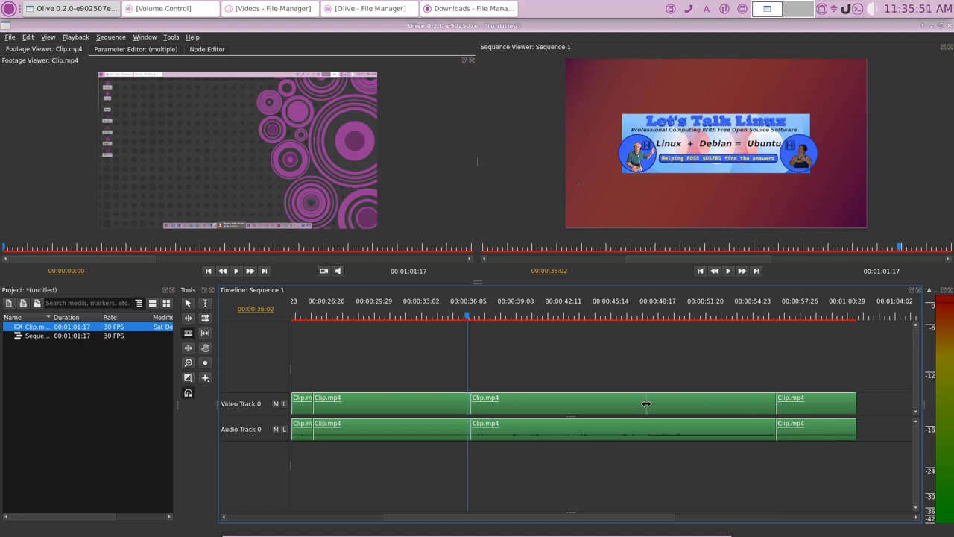
- Delete the final segment of the clip after the cut at about 56 seconds
key("v")
left_click(828, 404)
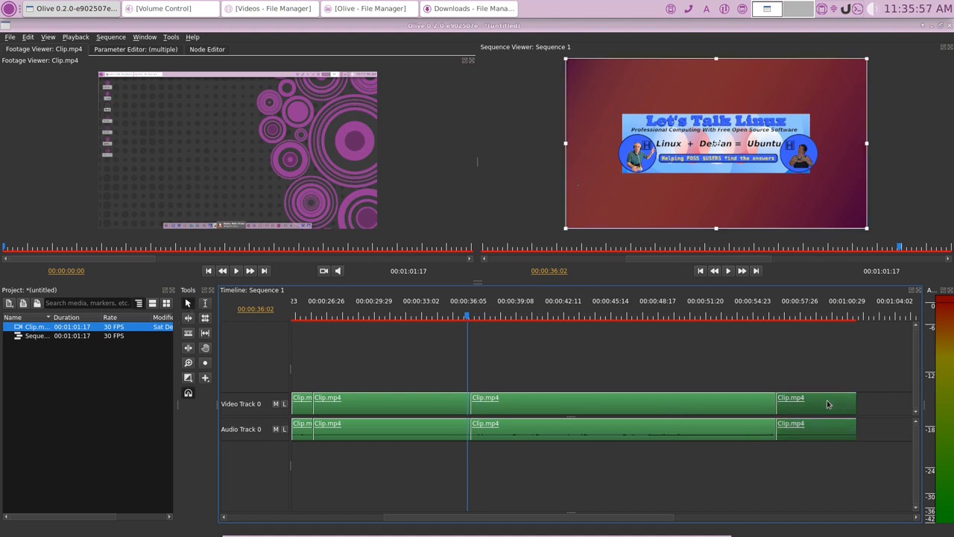
key("Delete")
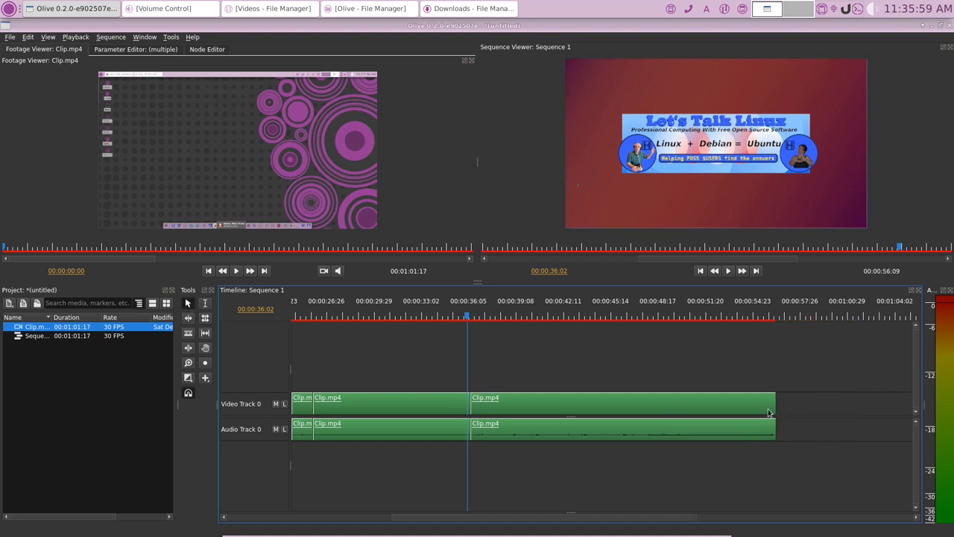
- Delete the segment between about 26 and 36 seconds and the short segment at the very beginning of the sequence
left_click_drag(593, 520, 521, 520)
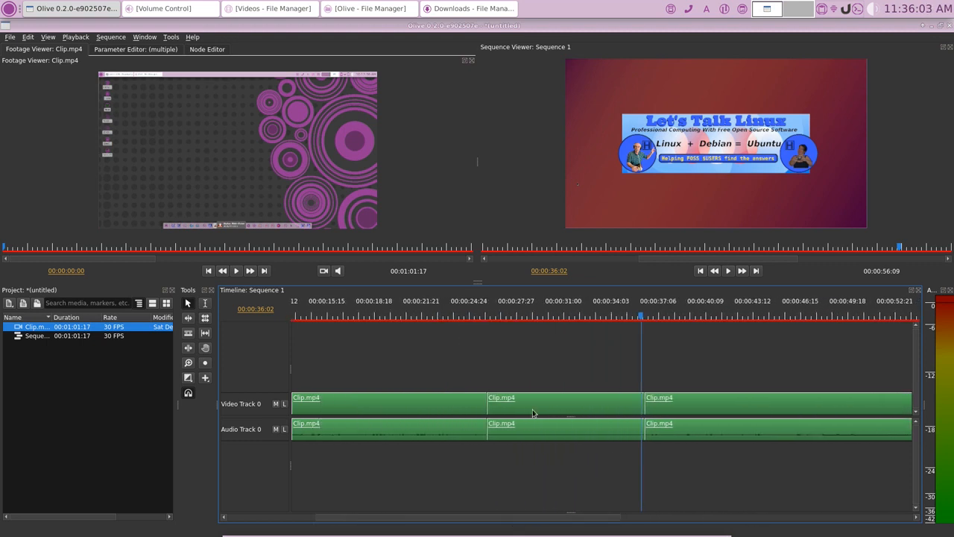
left_click(533, 411)
key("Delete")
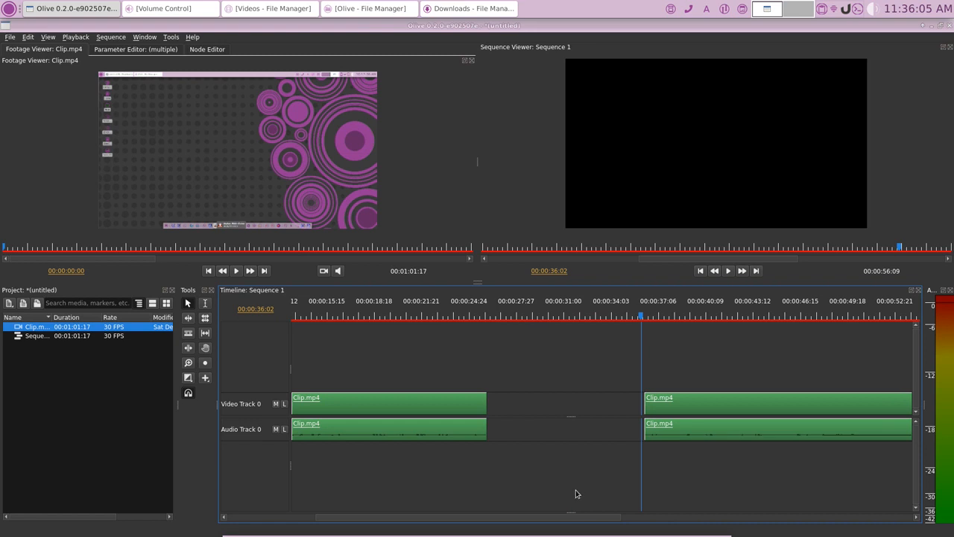
left_click_drag(557, 519, 458, 526)
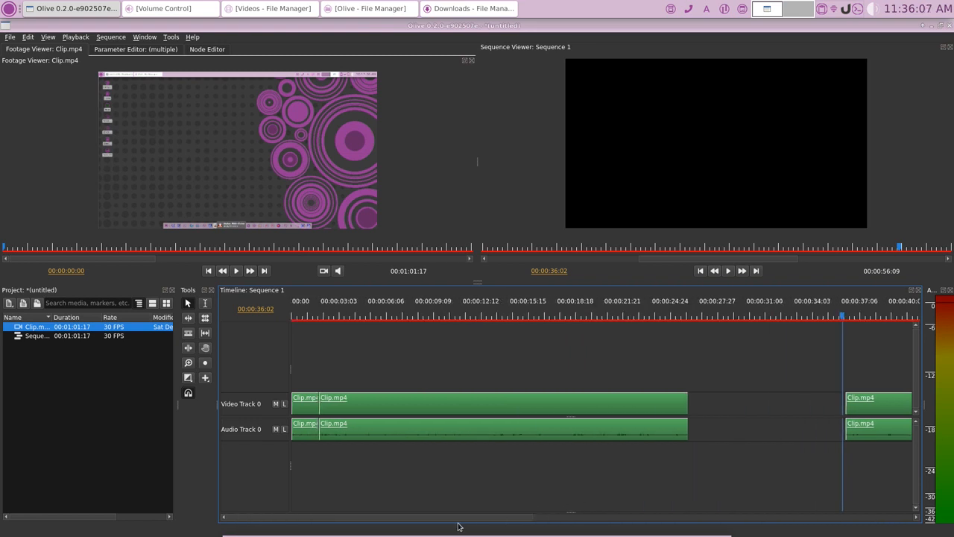
left_click(304, 408)
key("Delete")
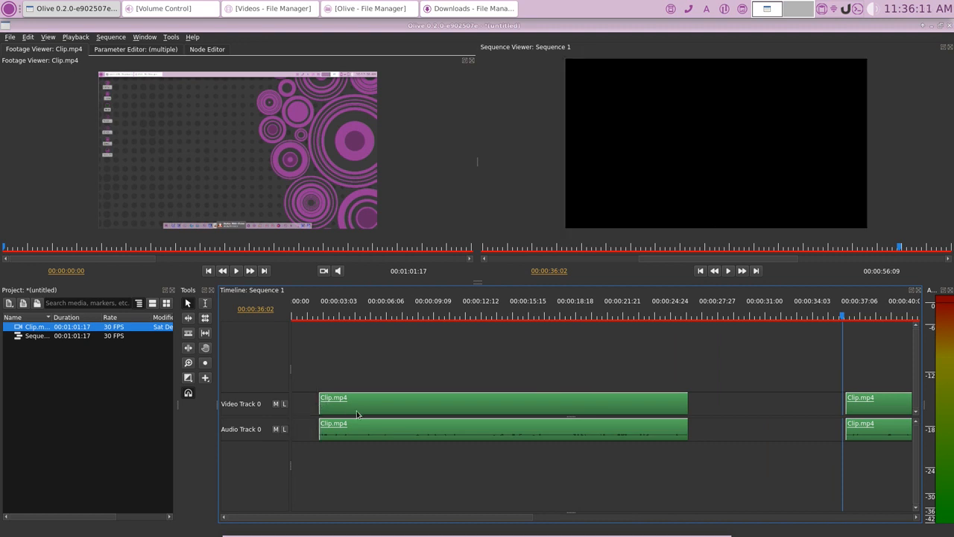
- Move the remaining segments to the sequence start and end to end to close the gaps, and return the playhead to the beginning
left_click_drag(372, 408, 347, 410)
left_click(671, 415)
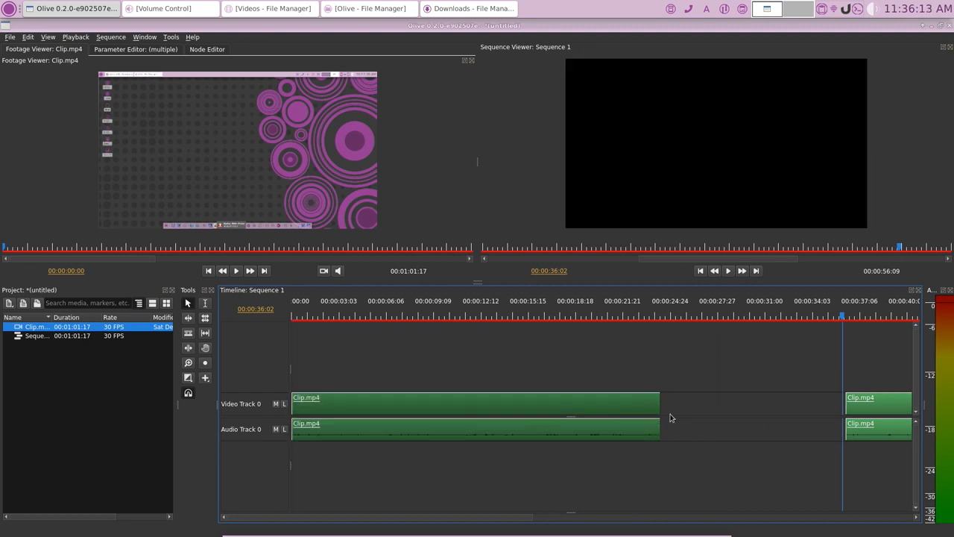
key("ctrl+a")
left_click_drag(848, 408, 585, 410)
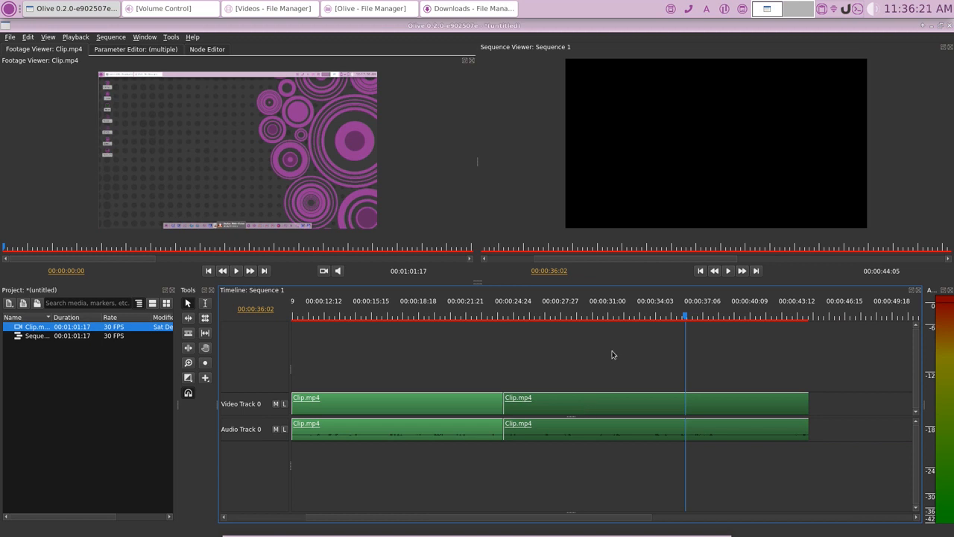
left_click_drag(686, 318, 286, 320)
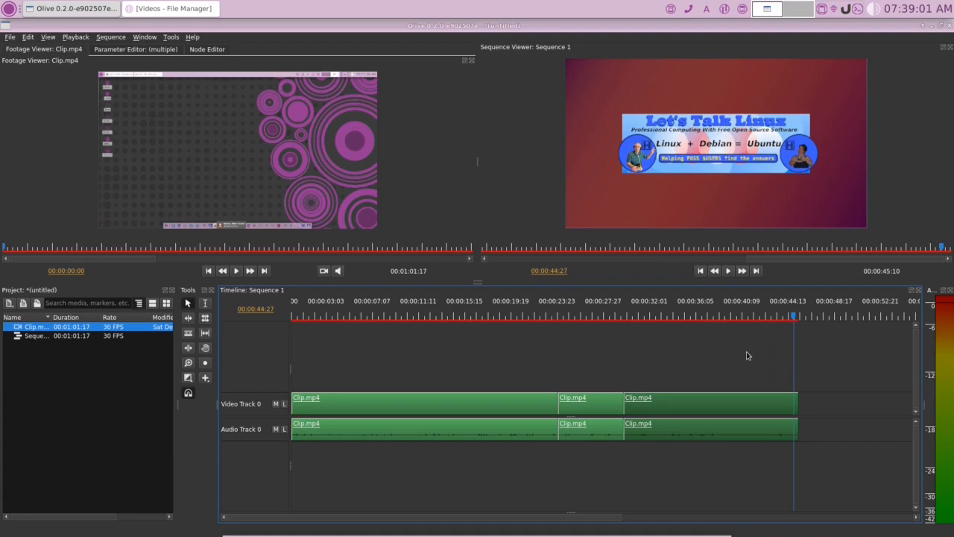
left_click(700, 271)
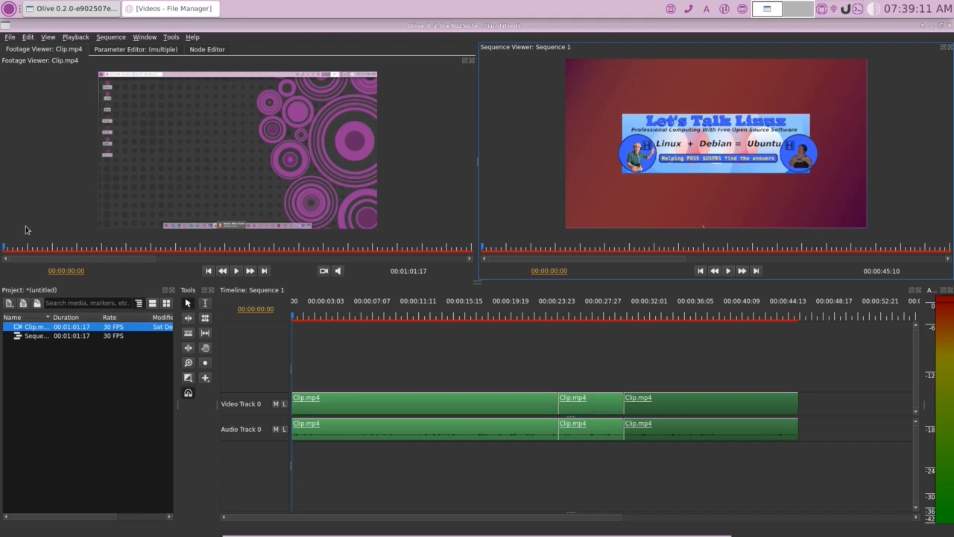
- Set up a media export to the existing file Test.mp4 in the Videos/Editors/5_Olive folder, using the MPEG-4 Video format
left_click(10, 38)
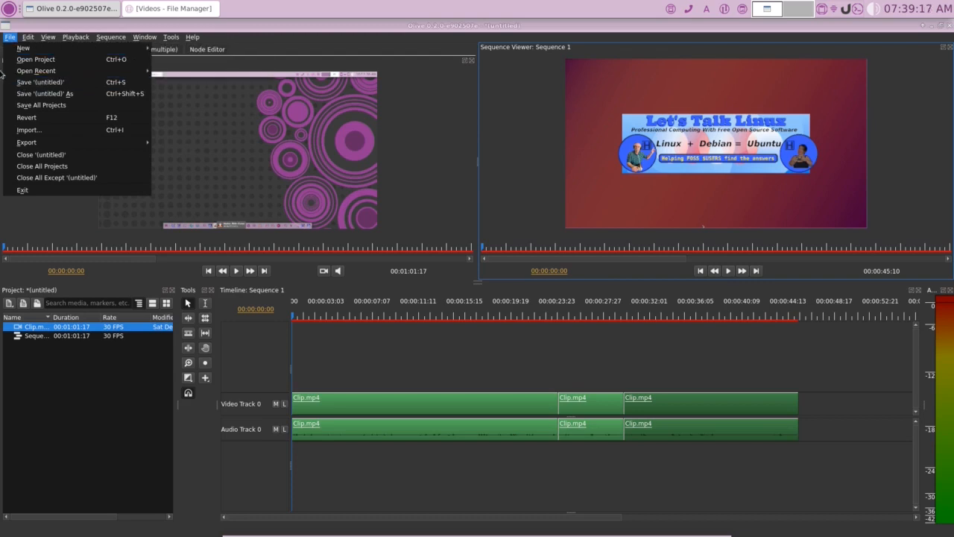
mouse_move(99, 143)
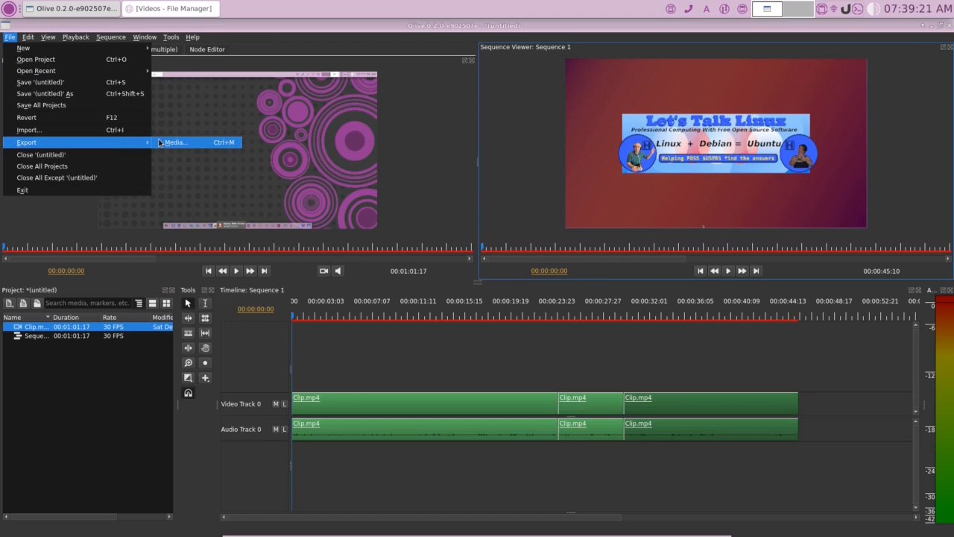
left_click(167, 143)
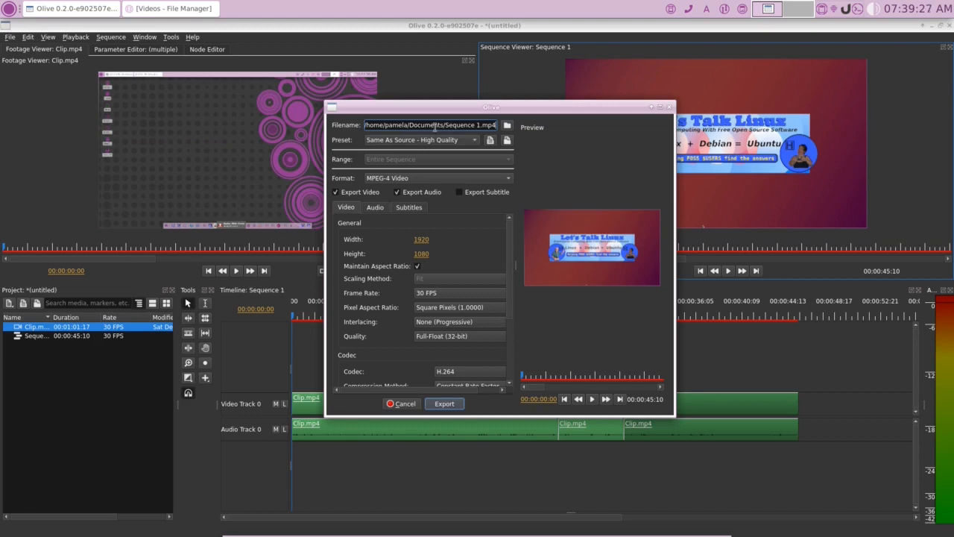
left_click(508, 125)
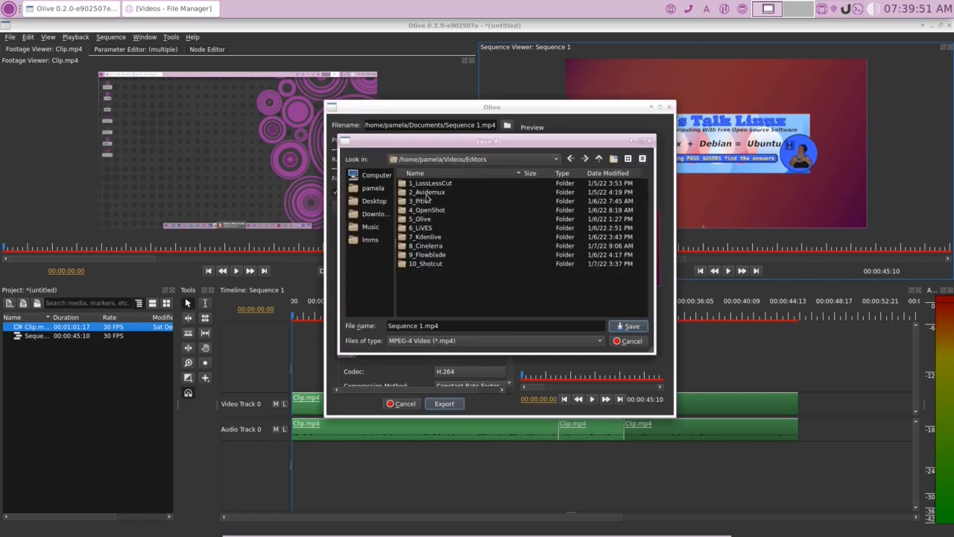
double_click(420, 220)
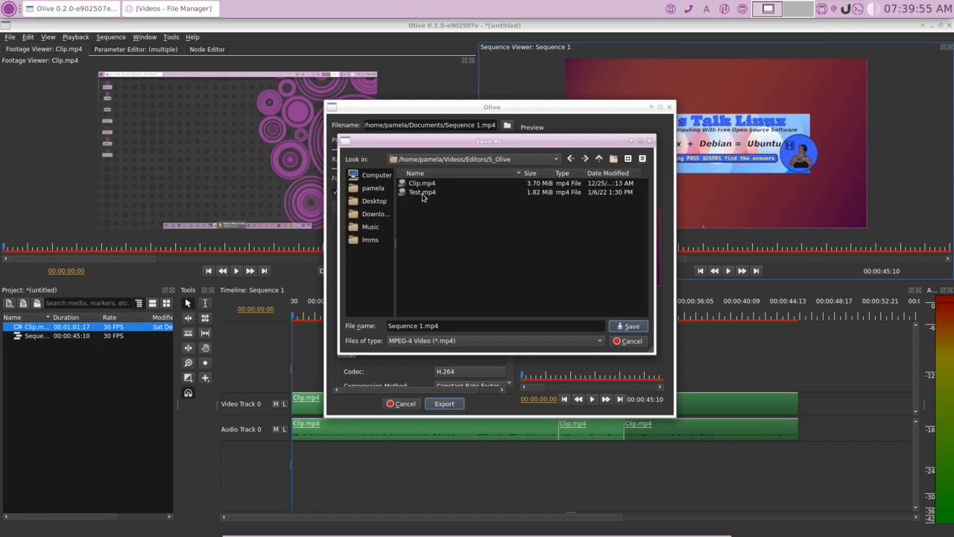
left_click(422, 193)
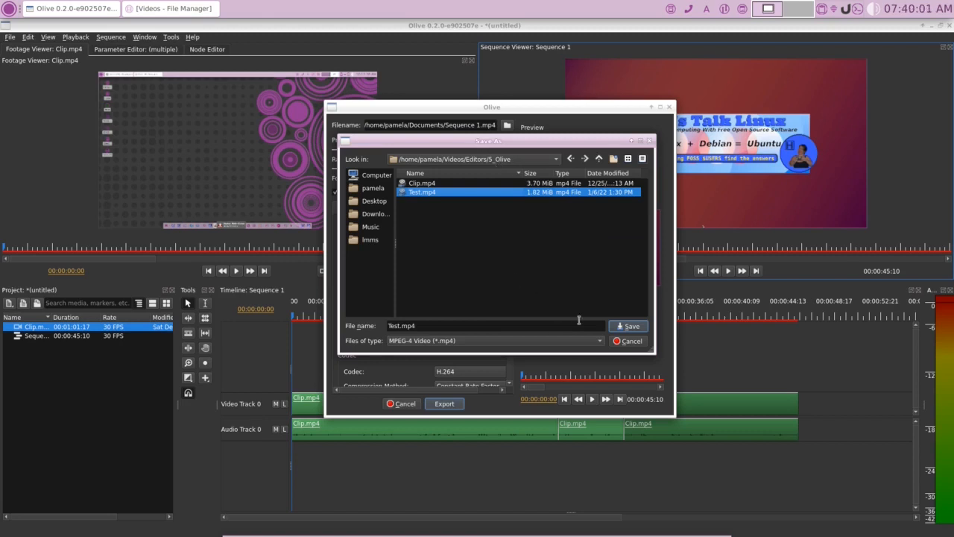
left_click(617, 325)
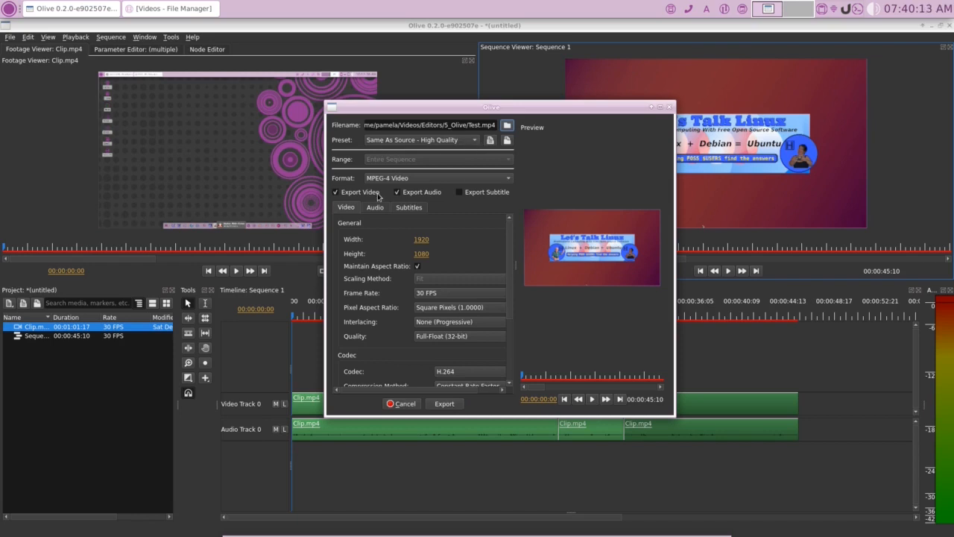
left_click(506, 178)
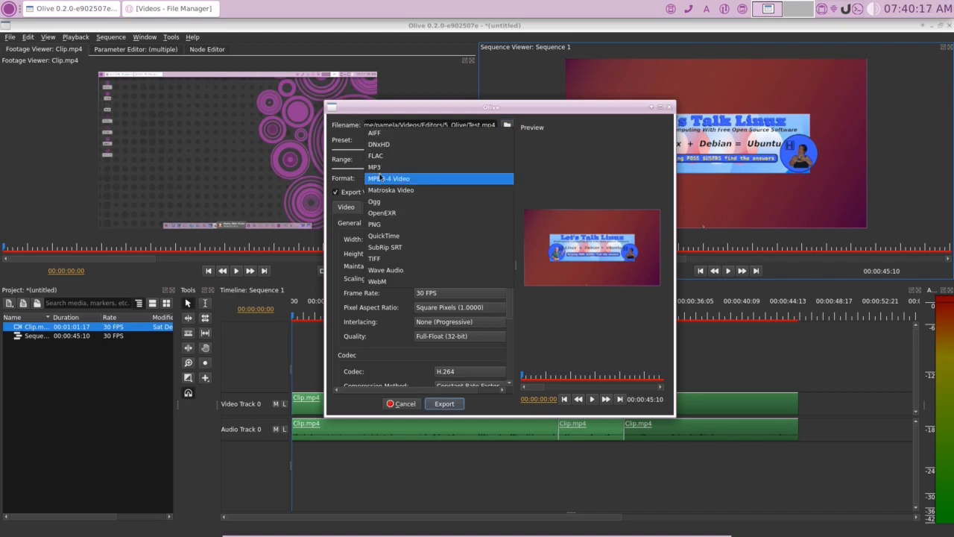
left_click(377, 179)
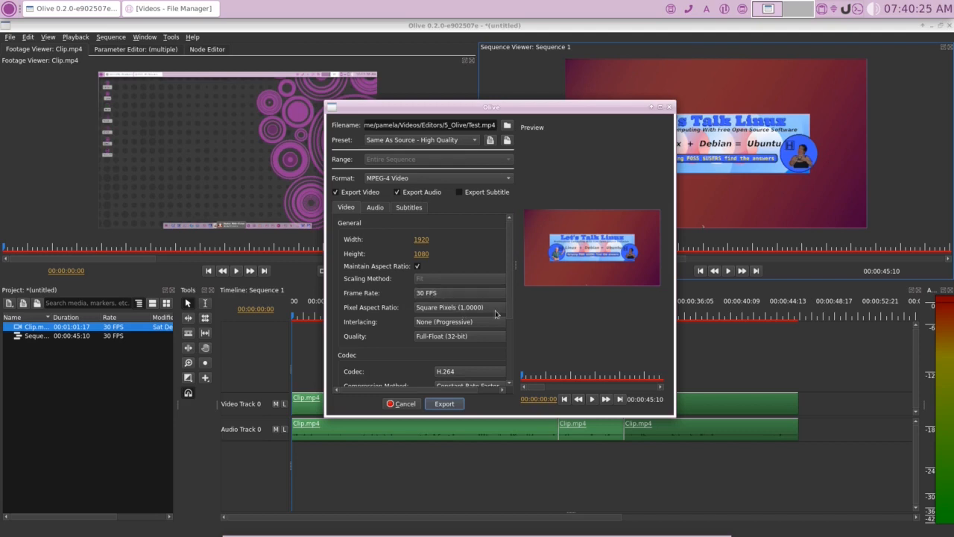
- Review the video codec, advanced, audio and subtitle export settings, and export the sequence
scroll(508, 317, "down", 2)
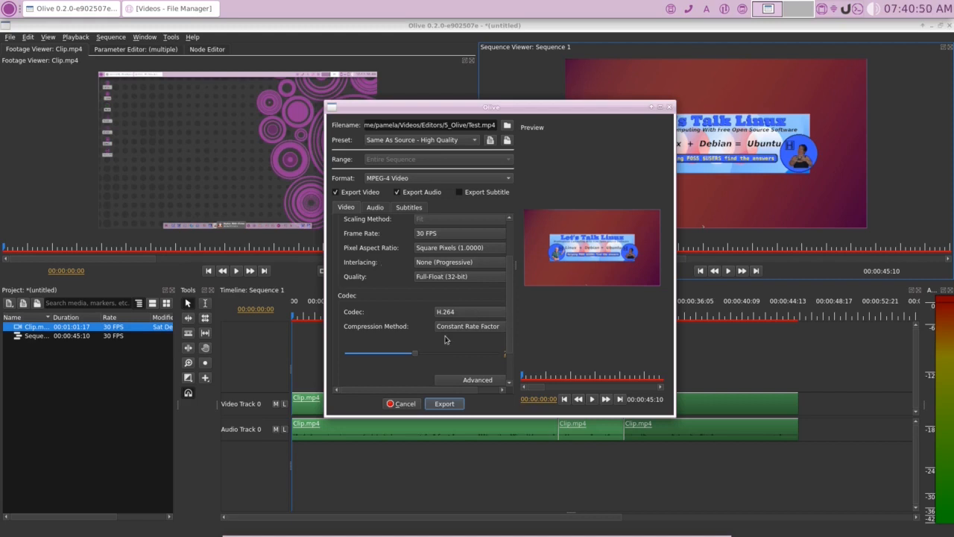
left_click(478, 380)
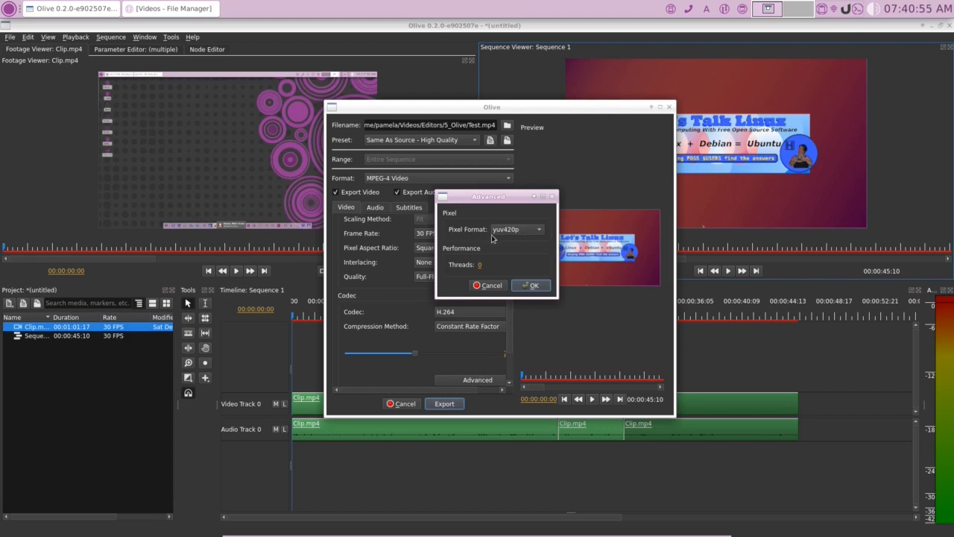
left_click(531, 287)
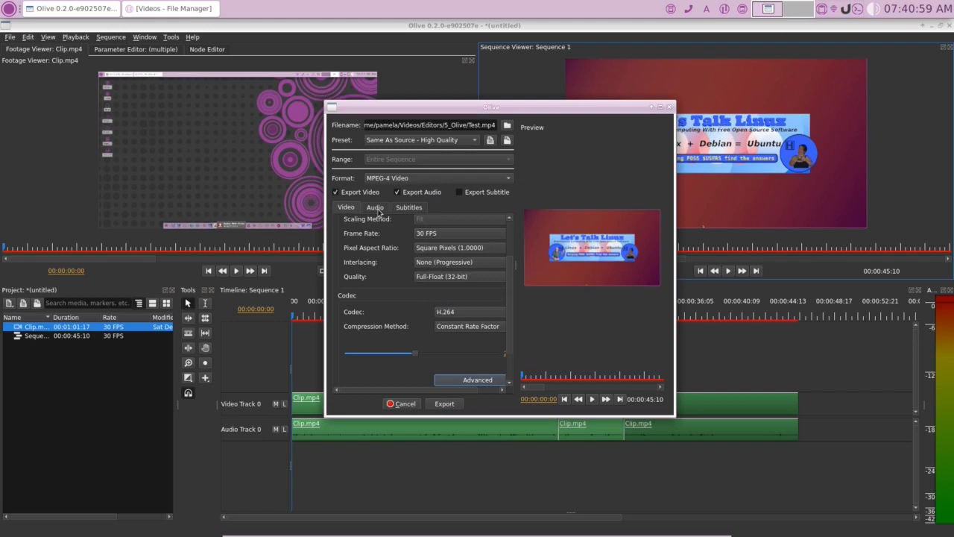
left_click(376, 208)
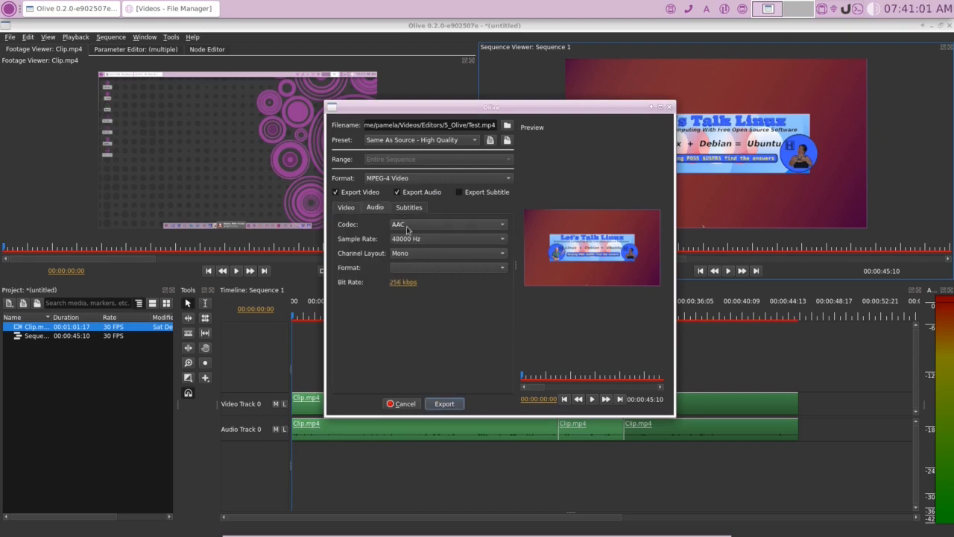
left_click(415, 213)
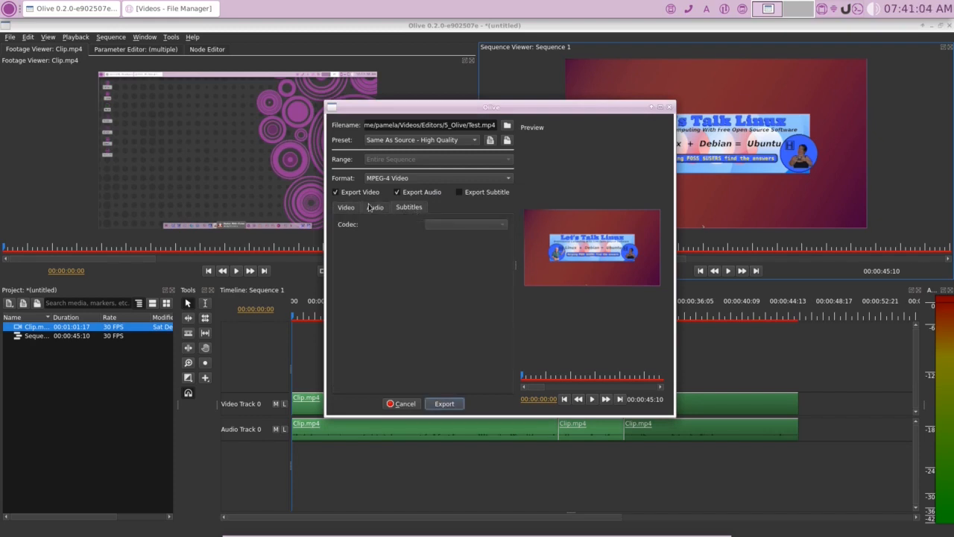
left_click(347, 207)
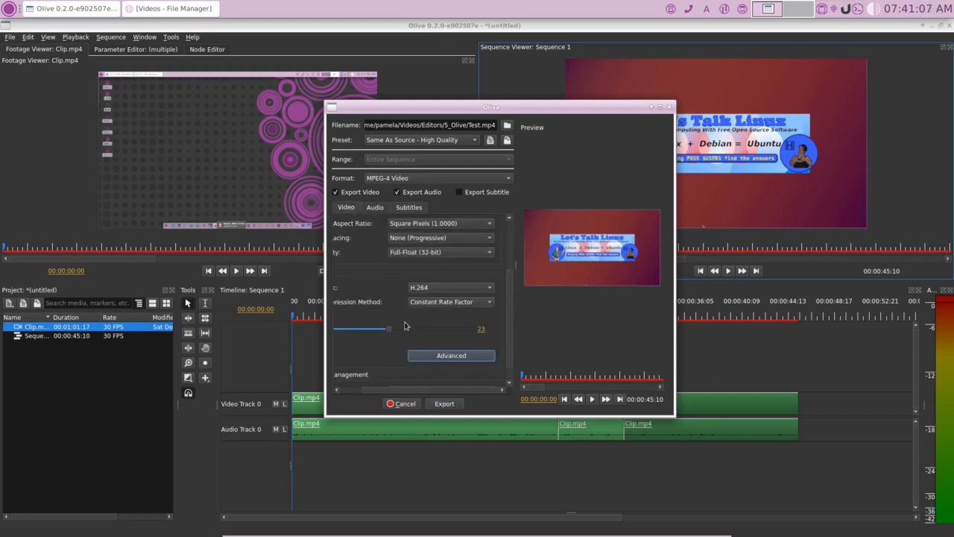
left_click_drag(447, 392, 410, 390)
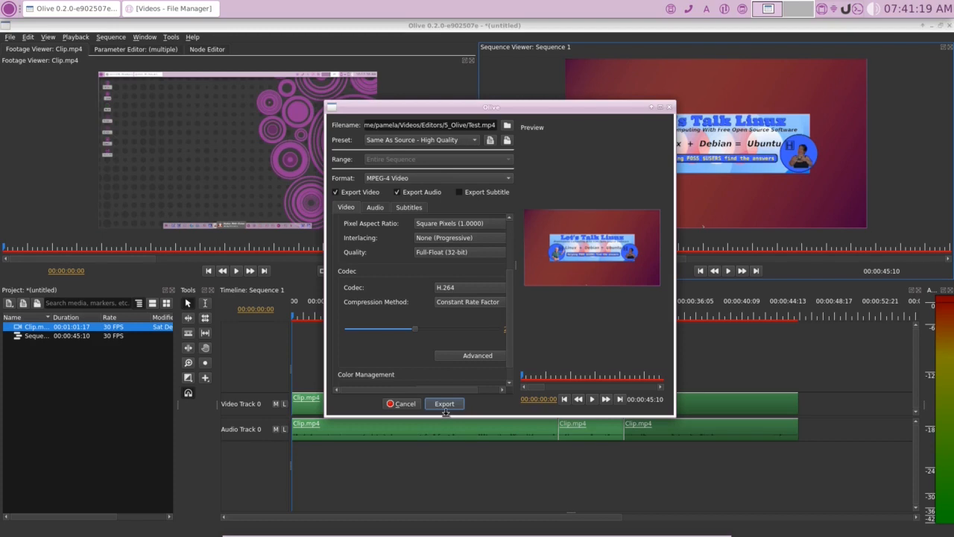
left_click(445, 403)
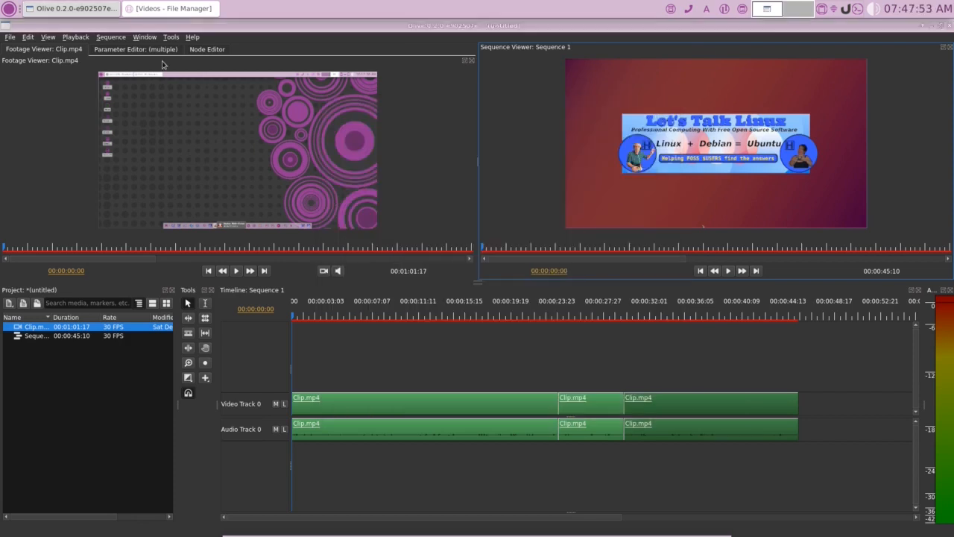
- Switch to the file manager and open the Videos/Editors/5_Olive folder to check the exported file
left_click(158, 9)
left_click(168, 9)
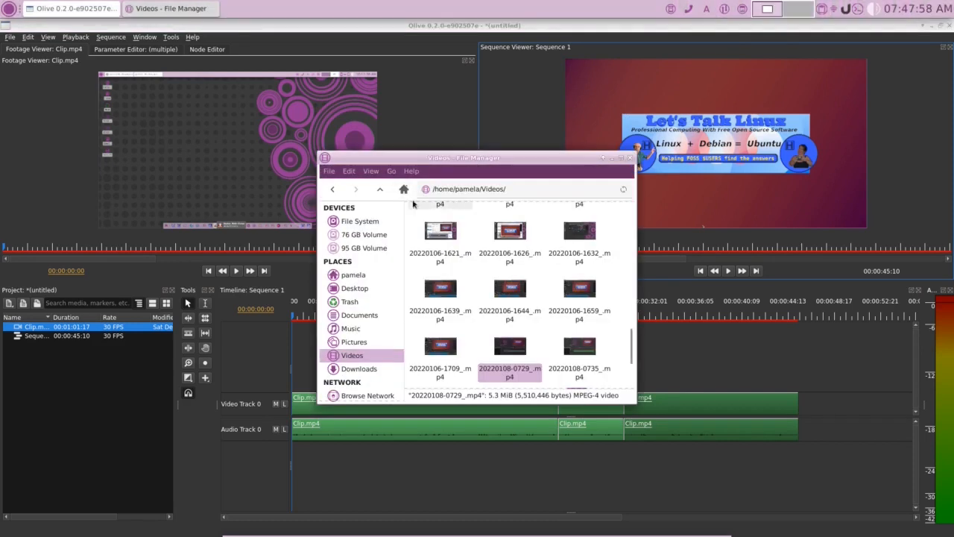
scroll(488, 262, "up", 10)
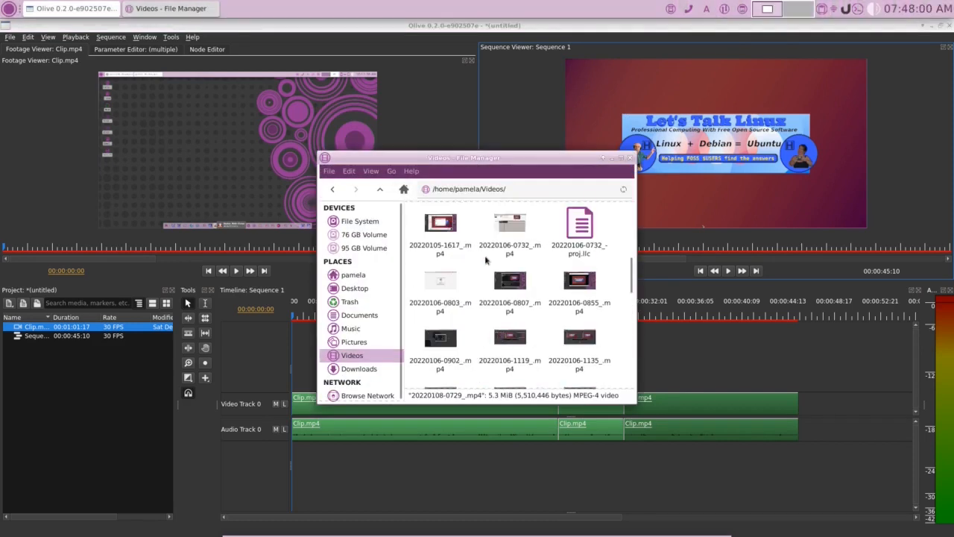
double_click(456, 242)
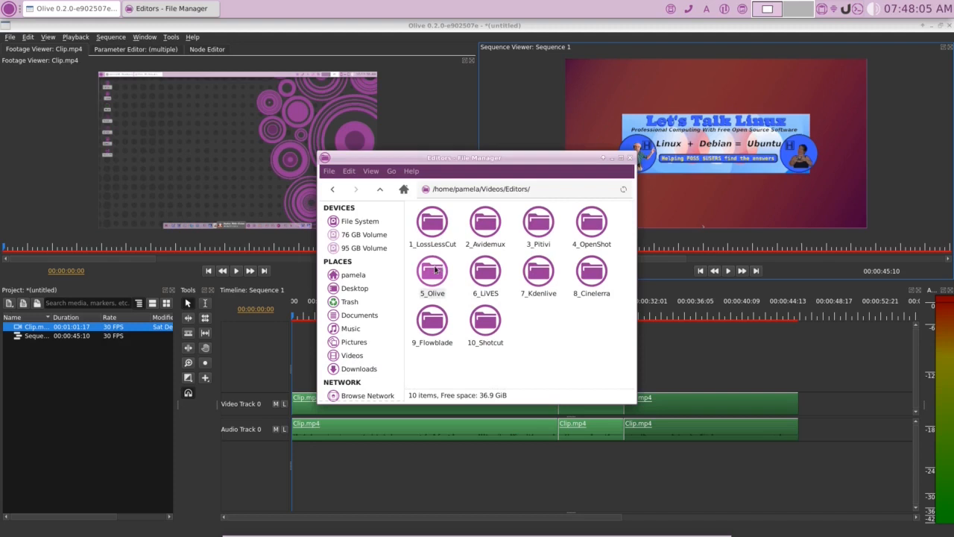
double_click(433, 270)
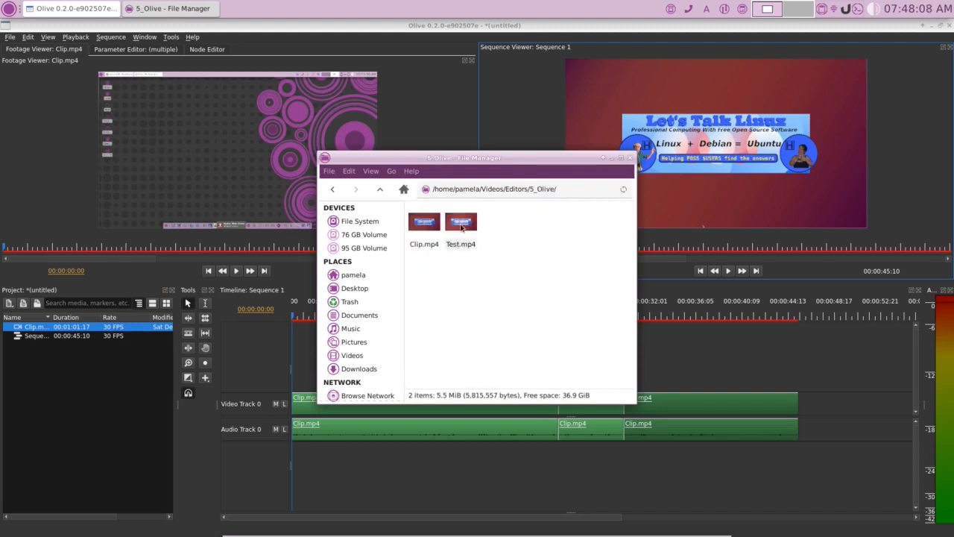
- Play the exported Test.mp4 in SMPlayer and skip ahead to a later part of the video
right_click(462, 227)
left_click(493, 232)
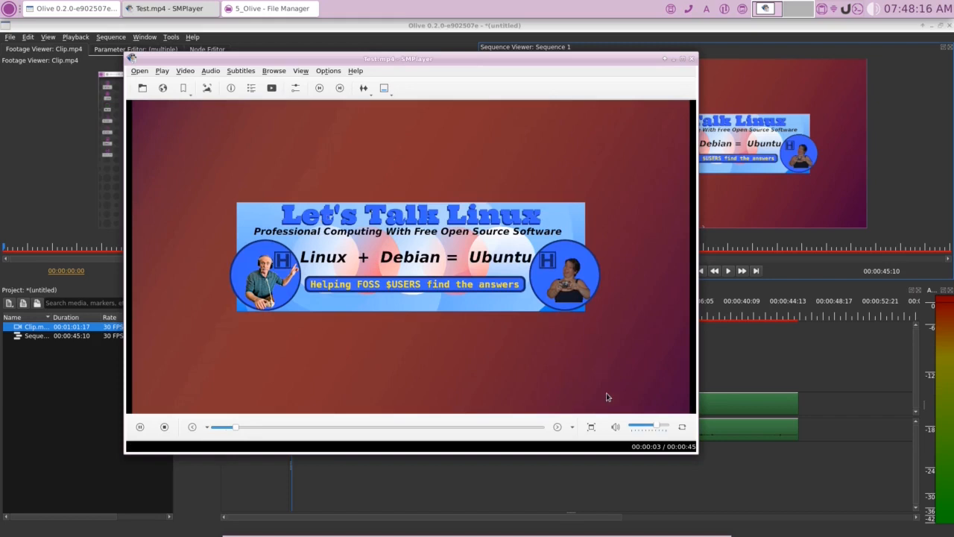
left_click(326, 428)
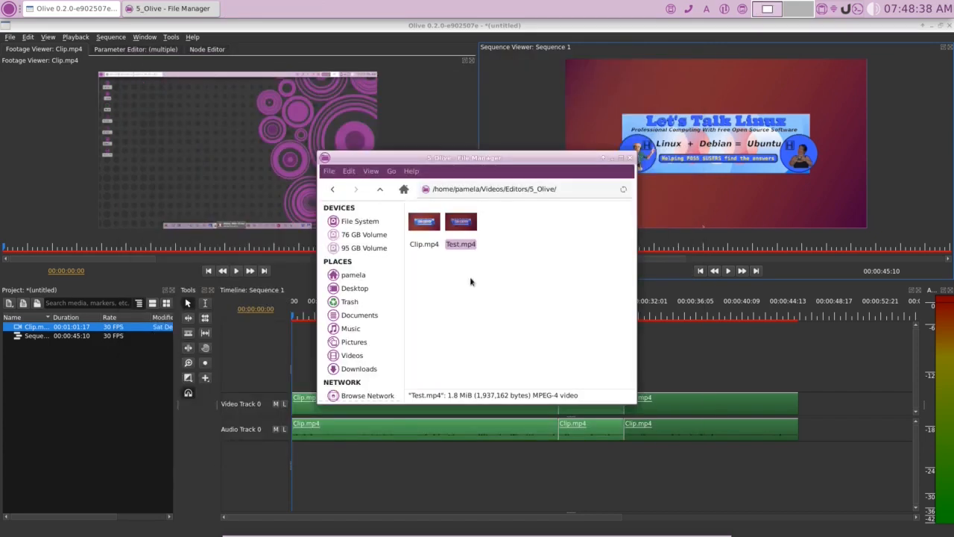
- Inspect the general file properties of Test.mp4, including its size and type, and deselect the file
right_click(462, 227)
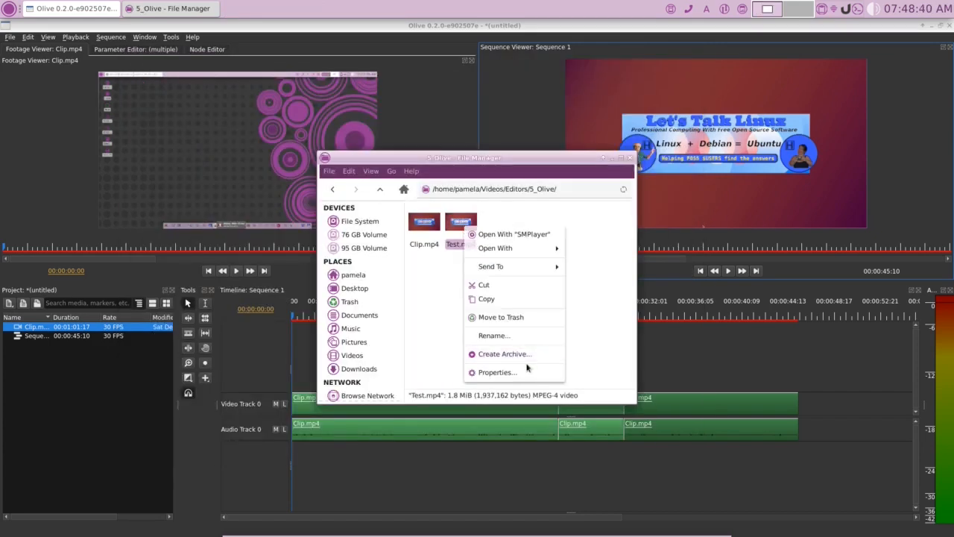
left_click(496, 372)
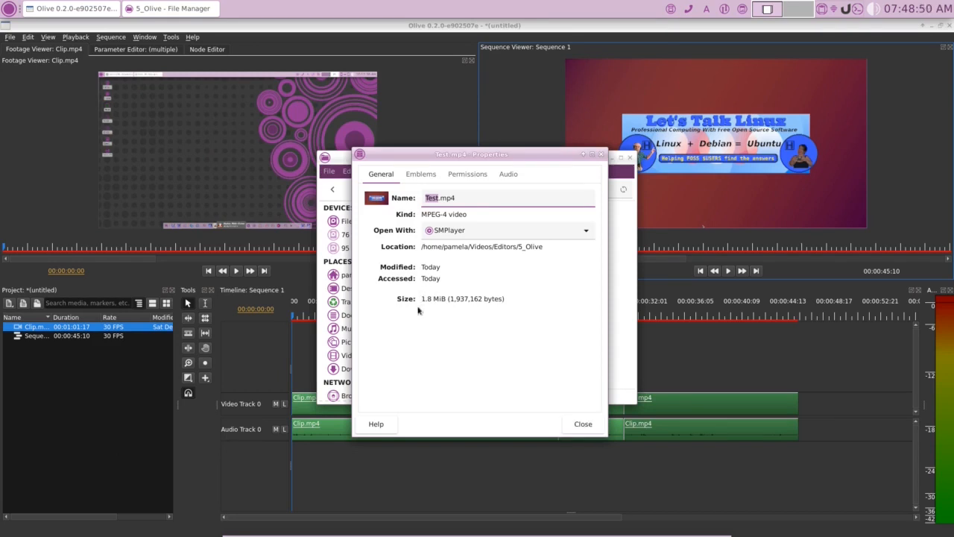
left_click(582, 423)
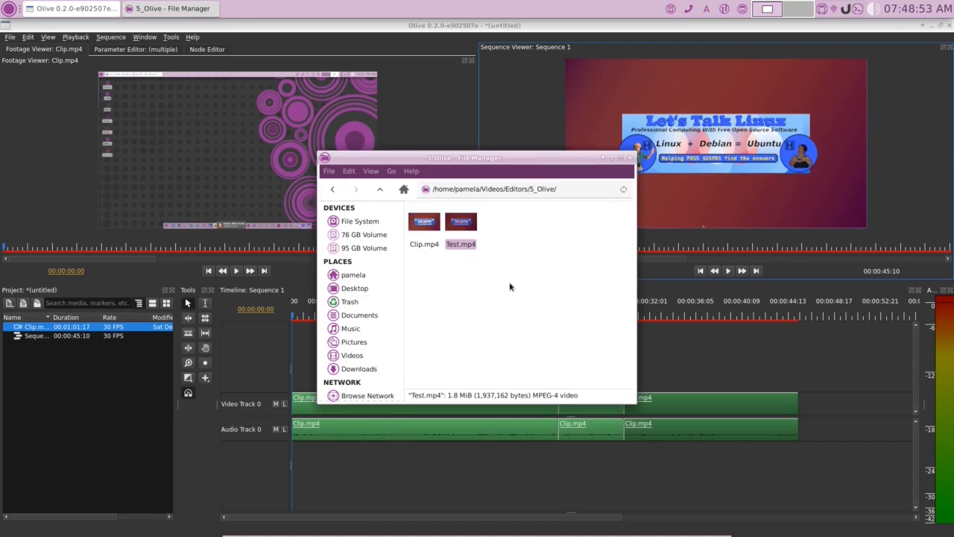
left_click(510, 287)
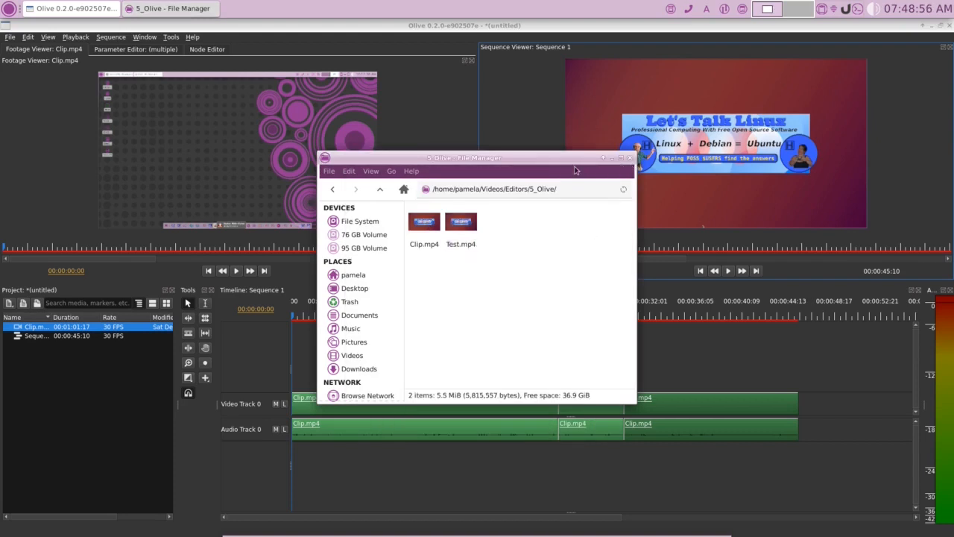
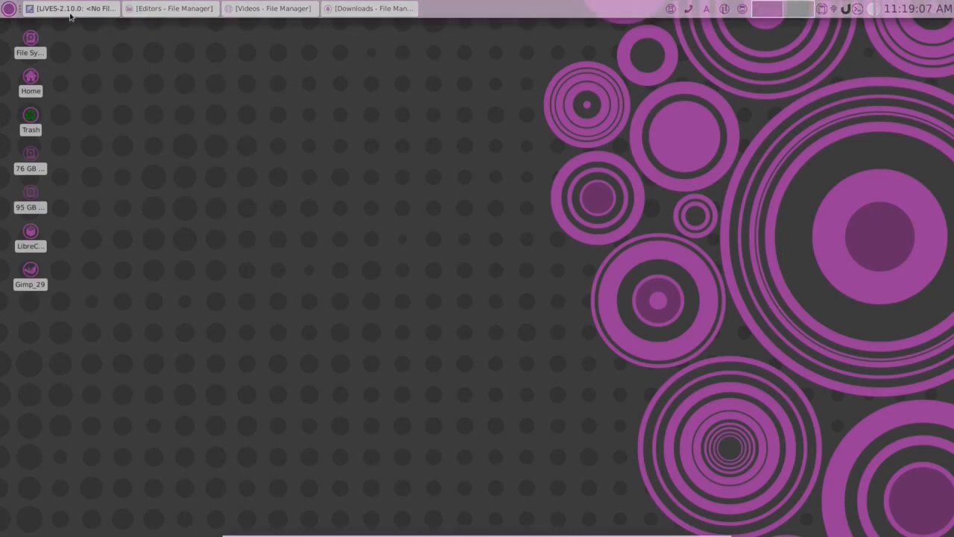
- Switch to LiVES and check its version and licence details in the About information
left_click(65, 10)
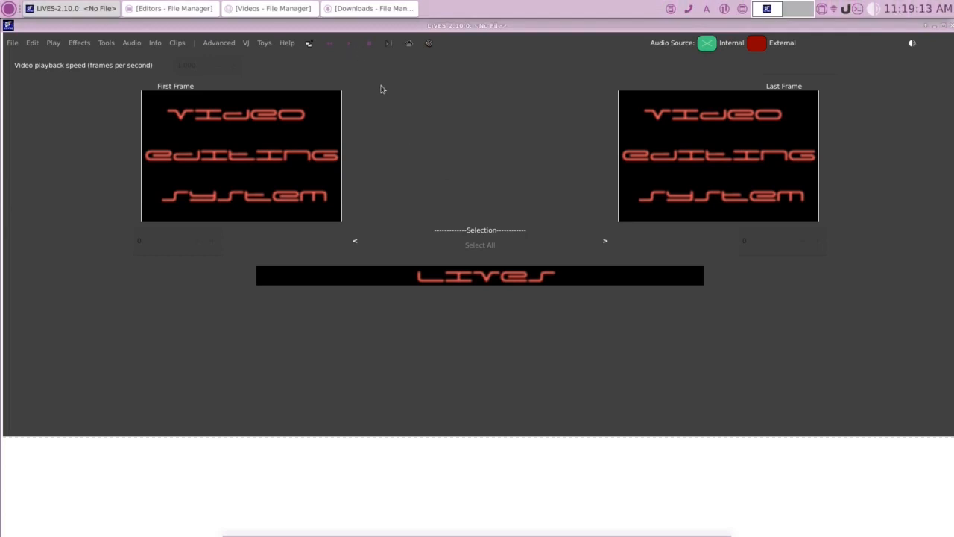
left_click(289, 43)
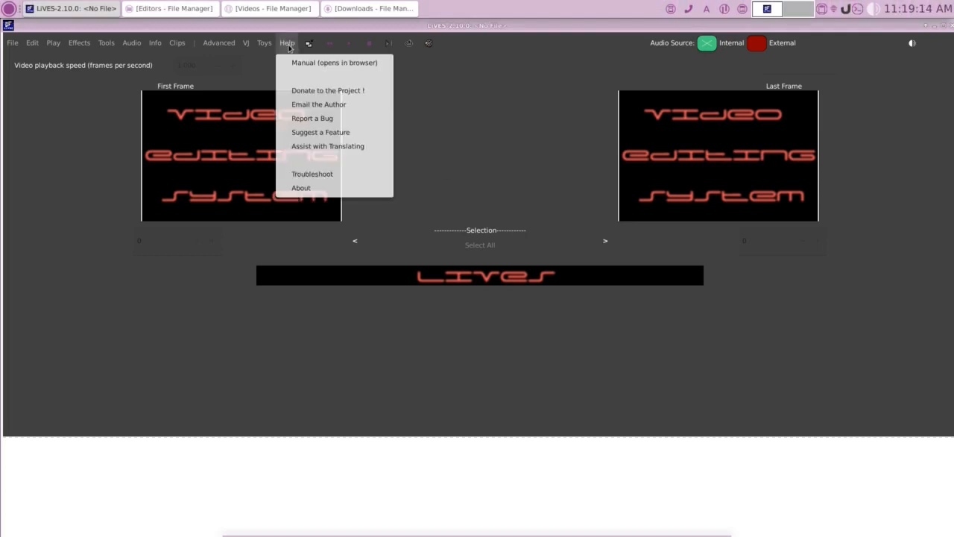
left_click(316, 188)
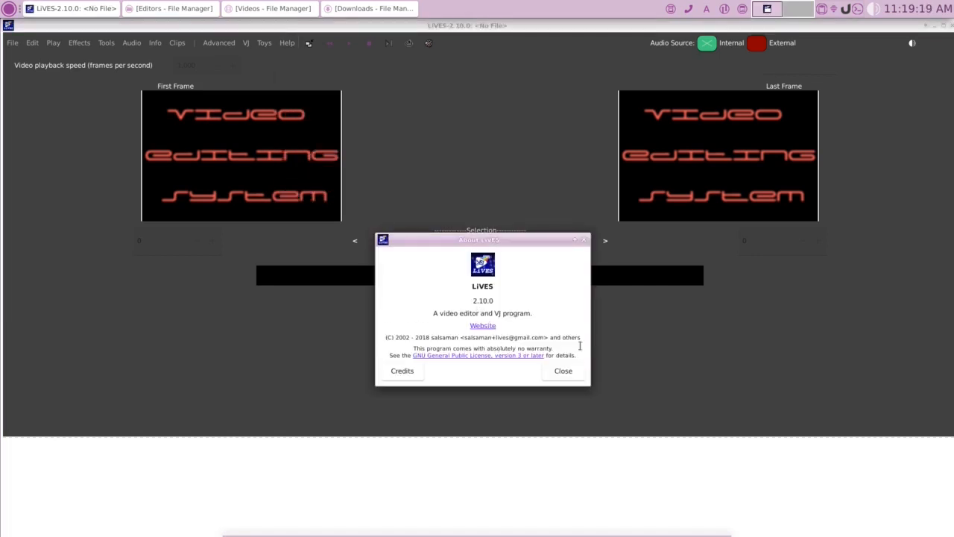
left_click(563, 372)
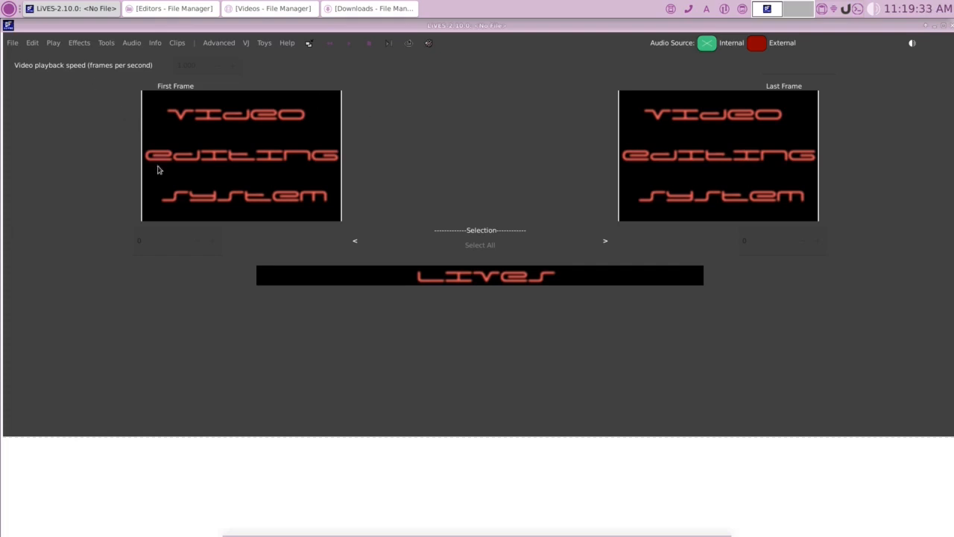
- Preview Clip.mp4 from the Videos/Editors/6_LiVES folder and open it for editing
left_click(12, 45)
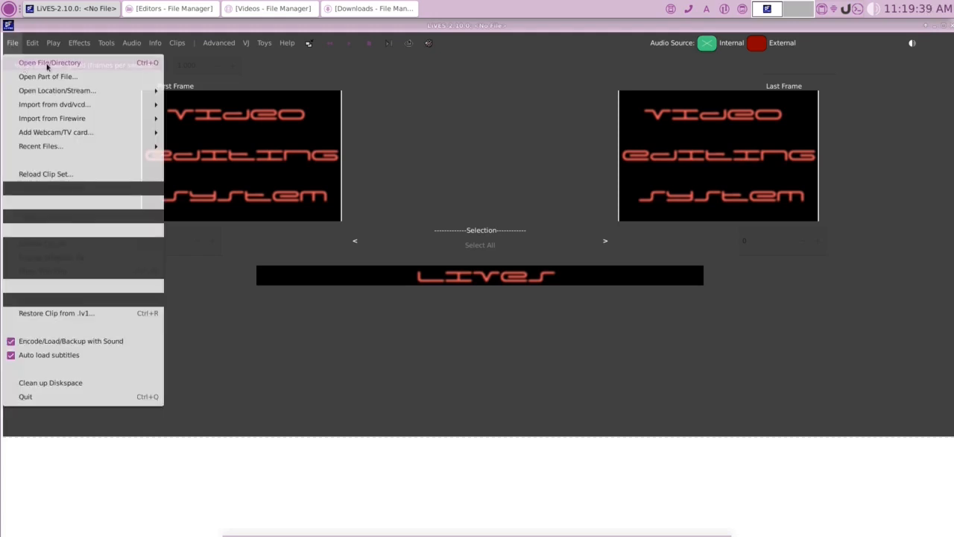
left_click(47, 66)
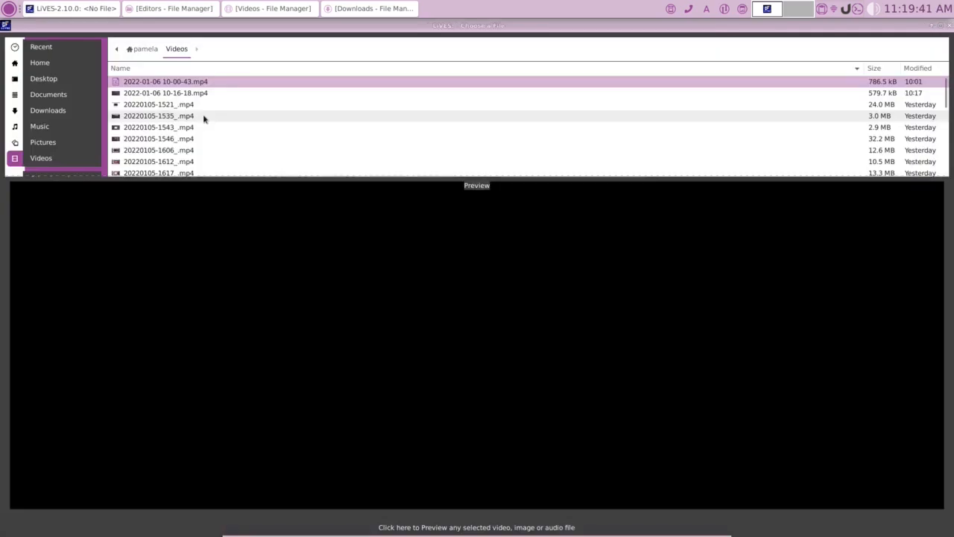
scroll(156, 93, "down", 5)
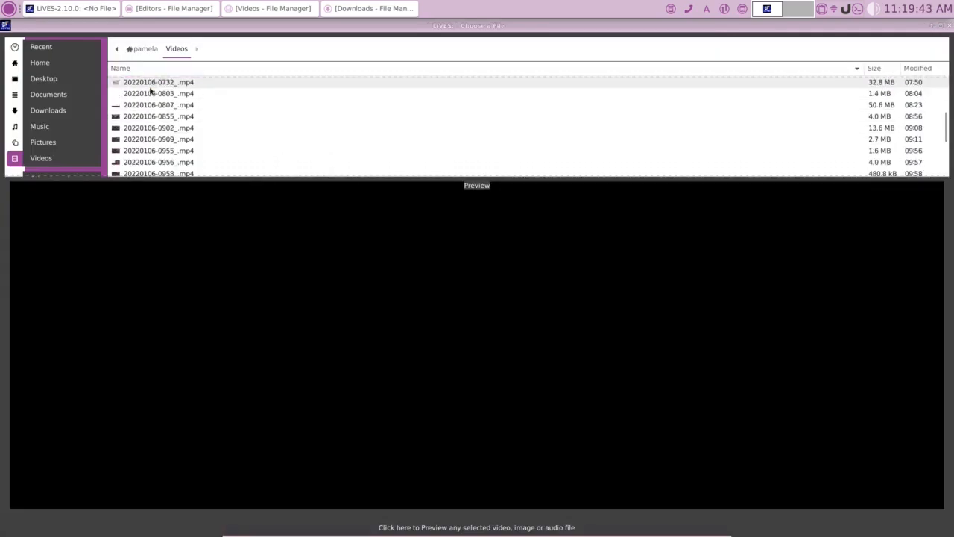
scroll(150, 90, "down", 3)
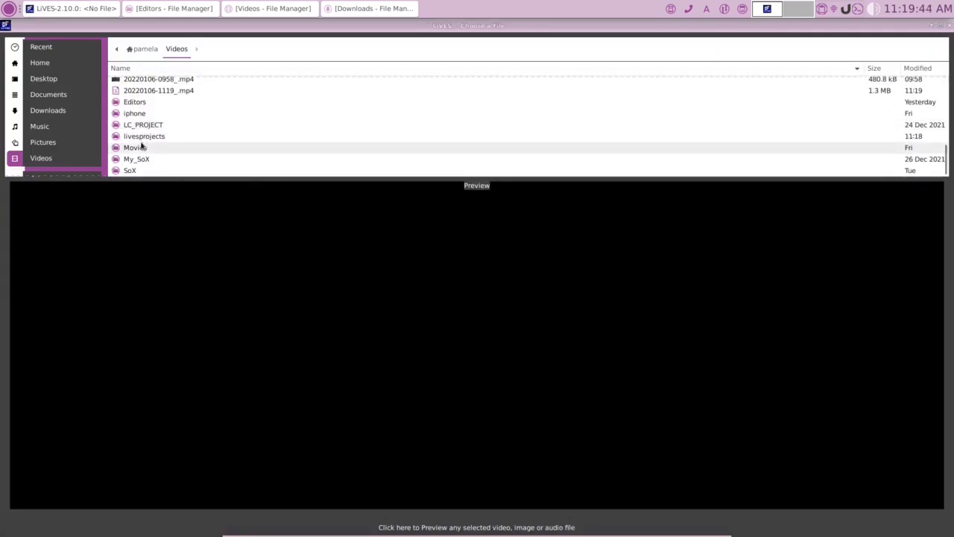
double_click(135, 101)
double_click(140, 139)
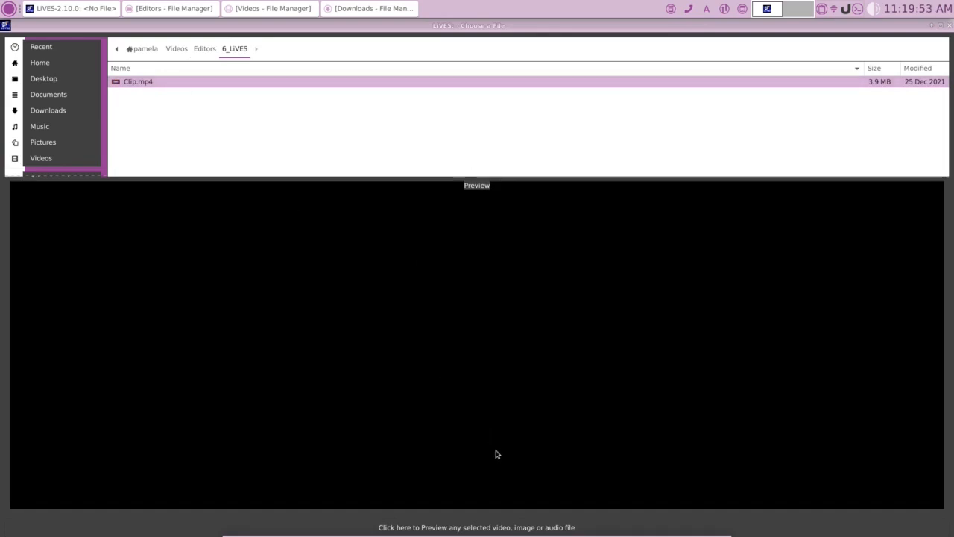
left_click(424, 531)
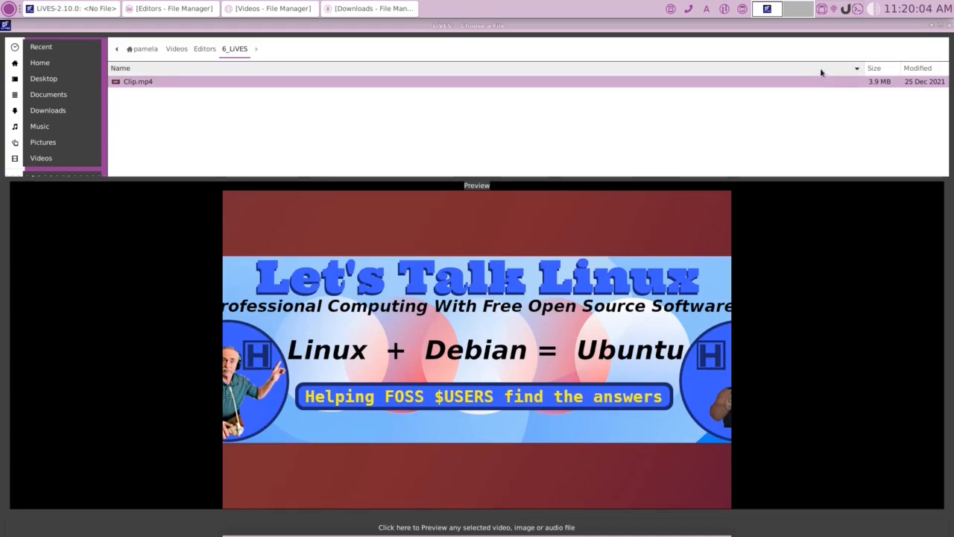
double_click(220, 84)
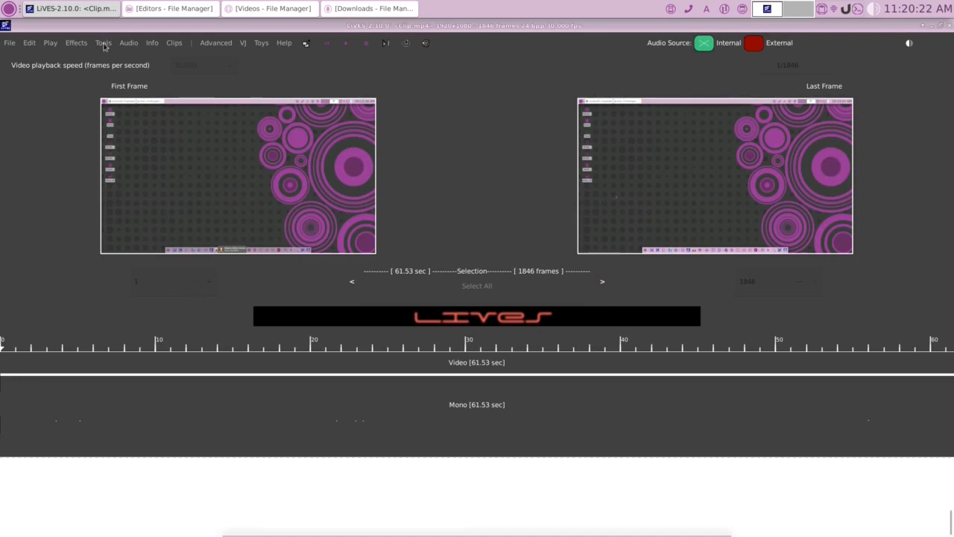
- Review the Themes/Colors preferences and the available interface themes without changing the theme
left_click(103, 45)
left_click(106, 90)
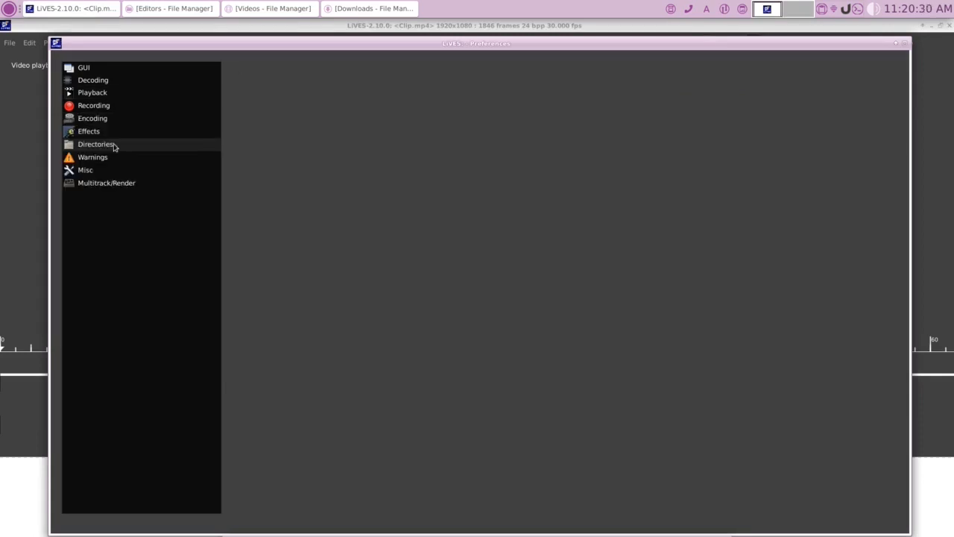
left_click(113, 183)
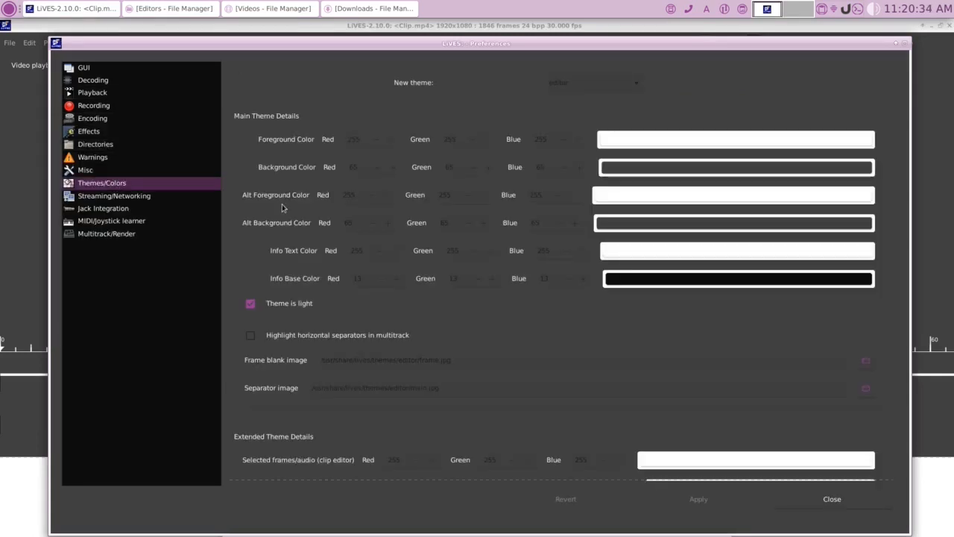
left_click(637, 88)
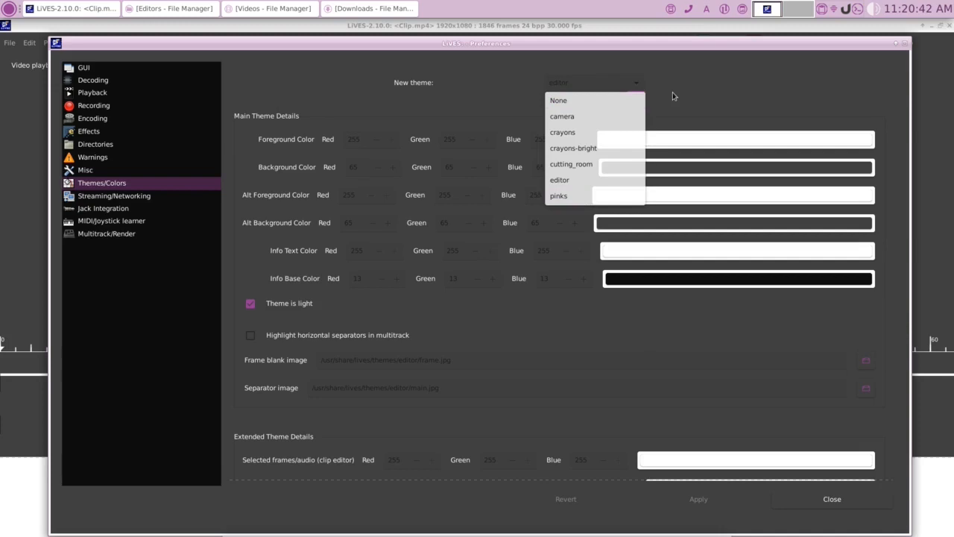
left_click(689, 99)
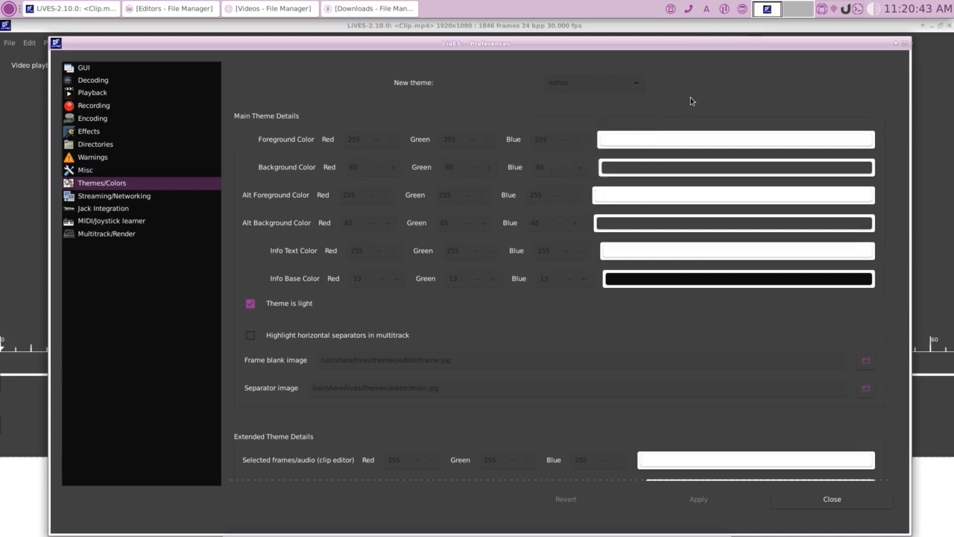
left_click(833, 500)
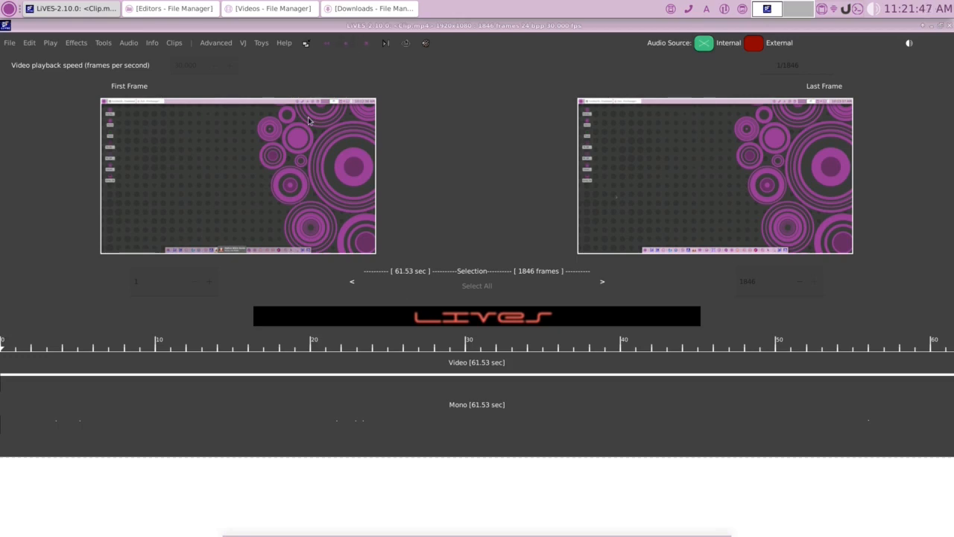
- Play the opening of the clip and advance the selection's first frame to 40, looking for the title card
left_click(348, 44)
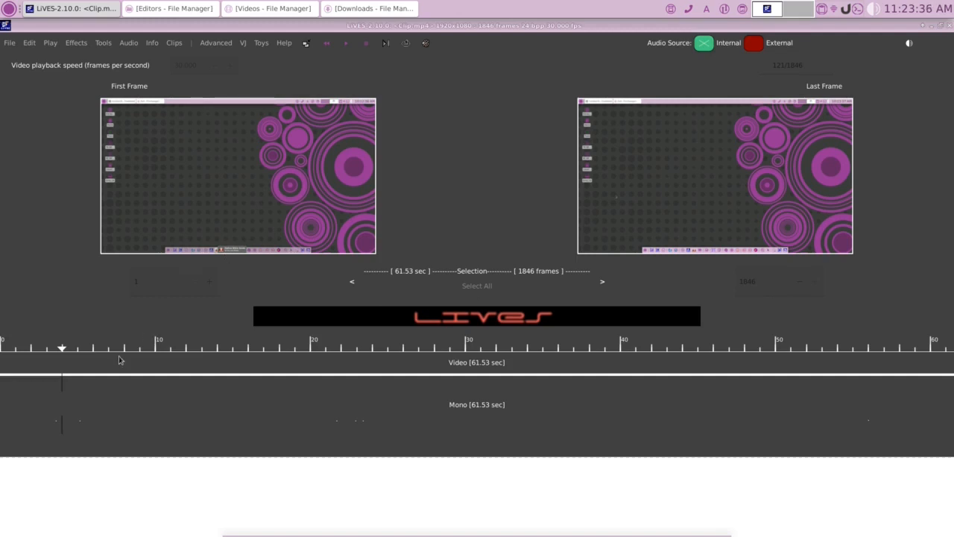
left_click(213, 282)
left_click(213, 283)
left_click(213, 283)
left_click(213, 283)
left_click(205, 283)
left_click(204, 283)
left_click(206, 285)
left_click(205, 285)
left_click(207, 285)
left_click(207, 285)
left_click(207, 286)
left_click(208, 285)
left_click_drag(148, 278, 109, 283)
type("14")
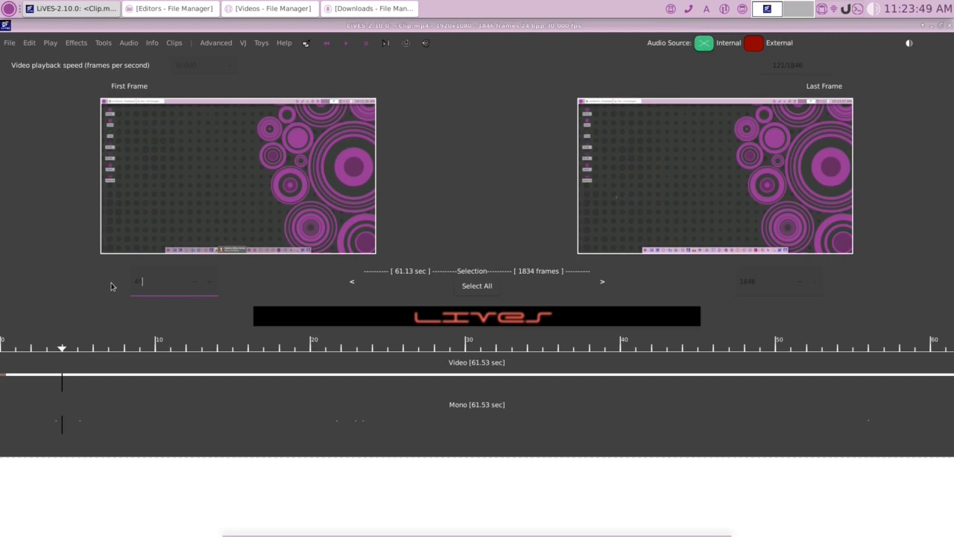
type("0")
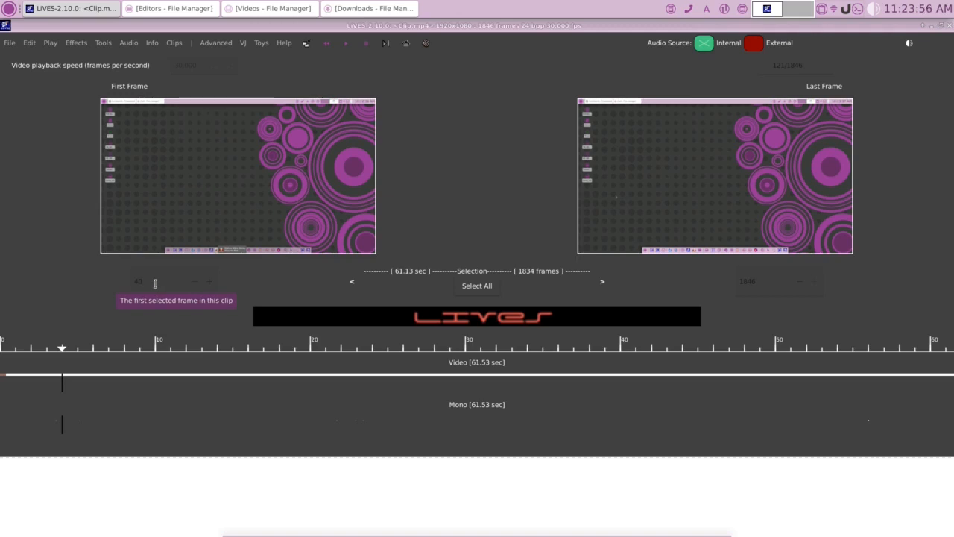
- Step the selection's first frame up to 43, checking frame 42 as well, to find where the title card begins
left_click(212, 286)
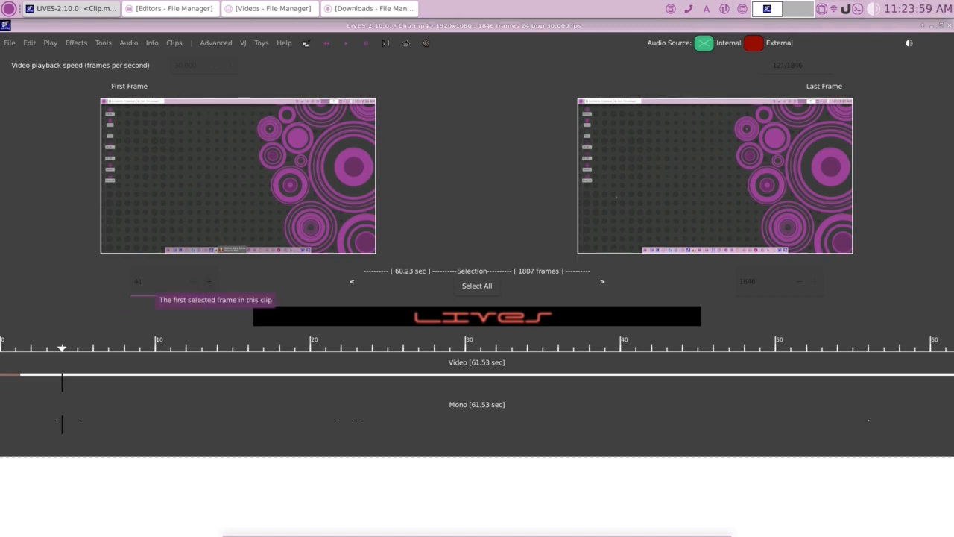
left_click(212, 286)
left_click(212, 286)
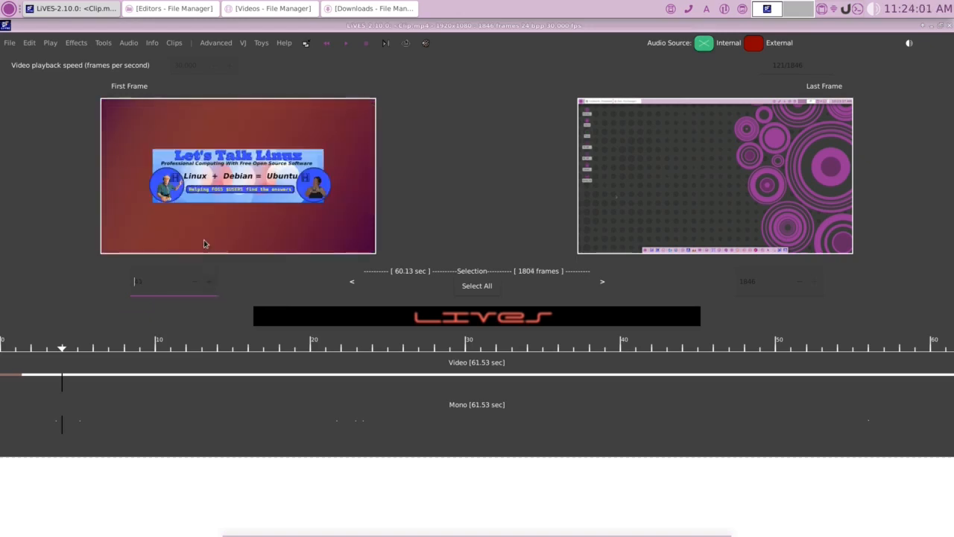
left_click(194, 286)
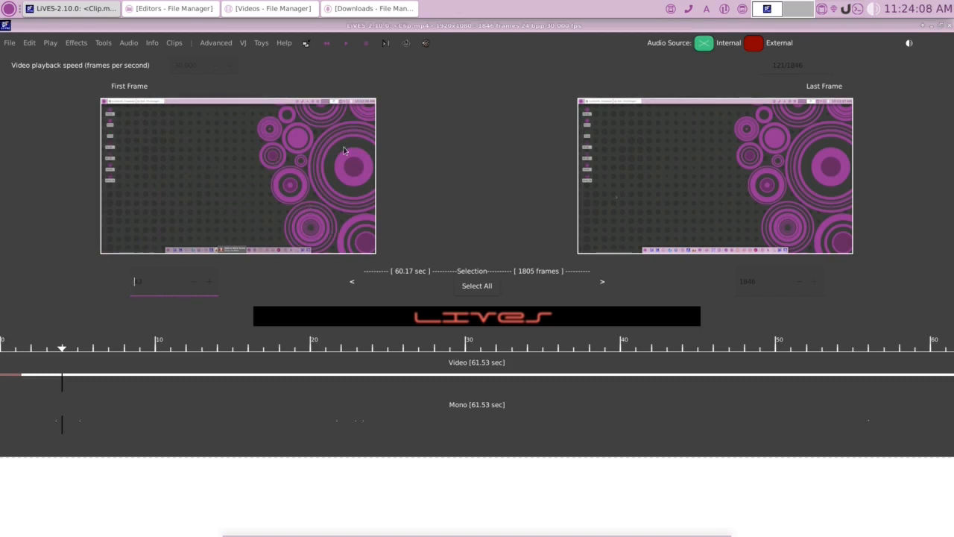
left_click(212, 286)
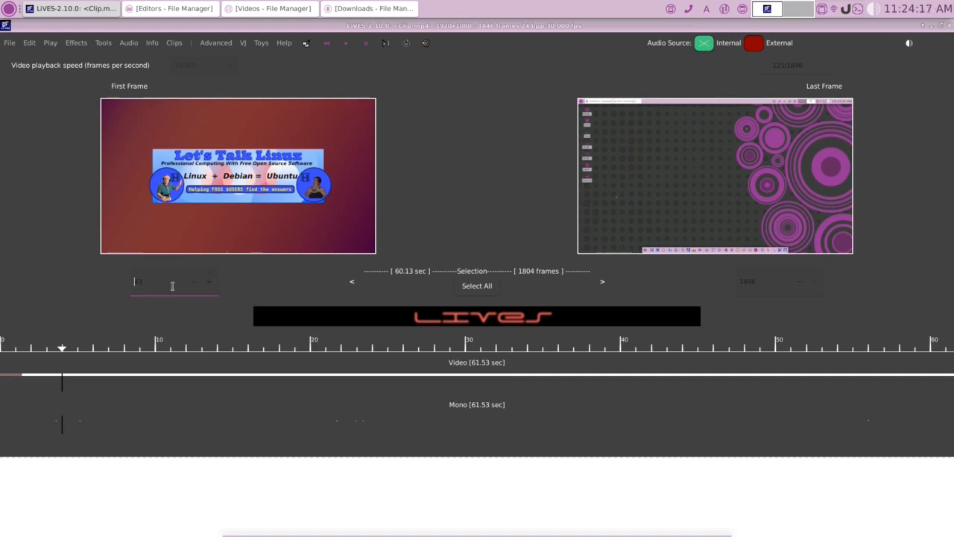
- Reset the selection's first frame to 1 and set its last frame to 43
left_click_drag(170, 284, 115, 286)
key("BackSpace")
left_click(767, 280)
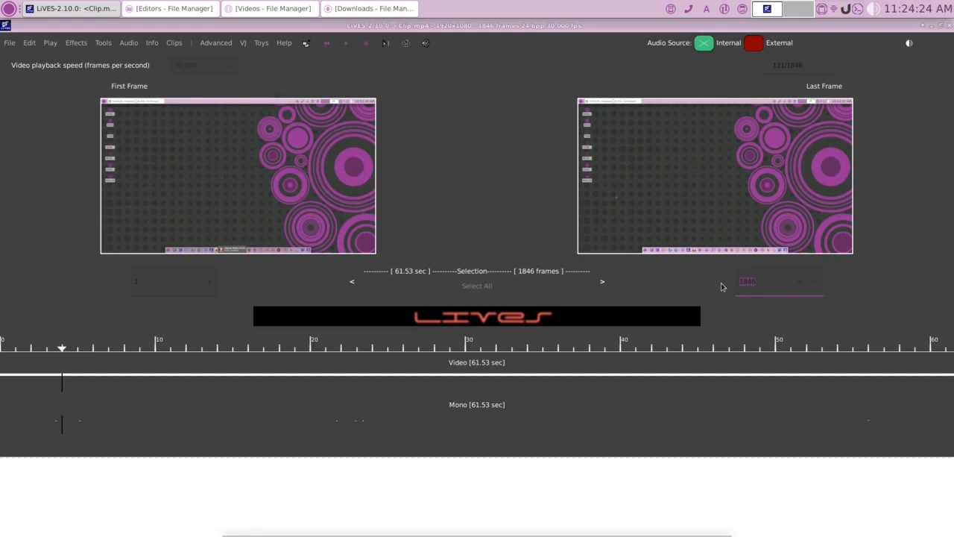
type("1")
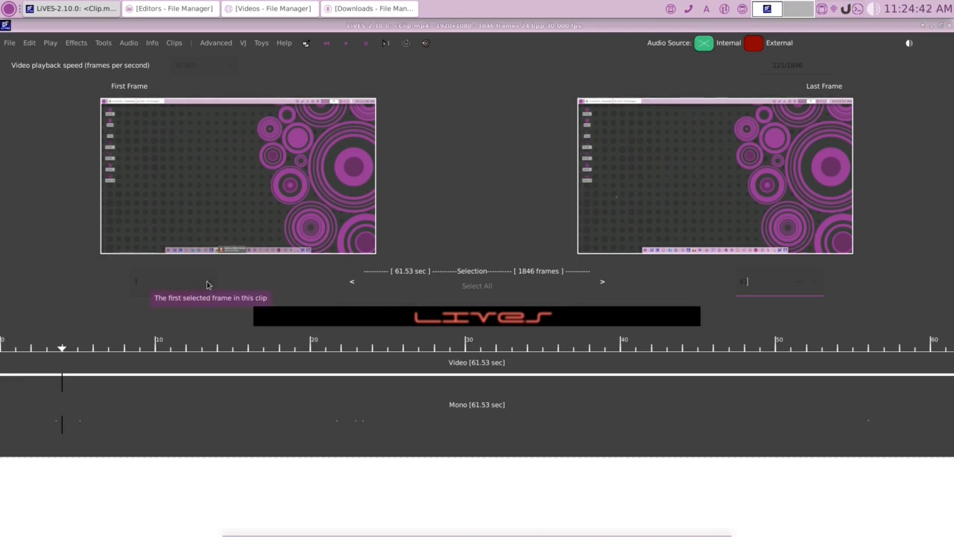
type("3")
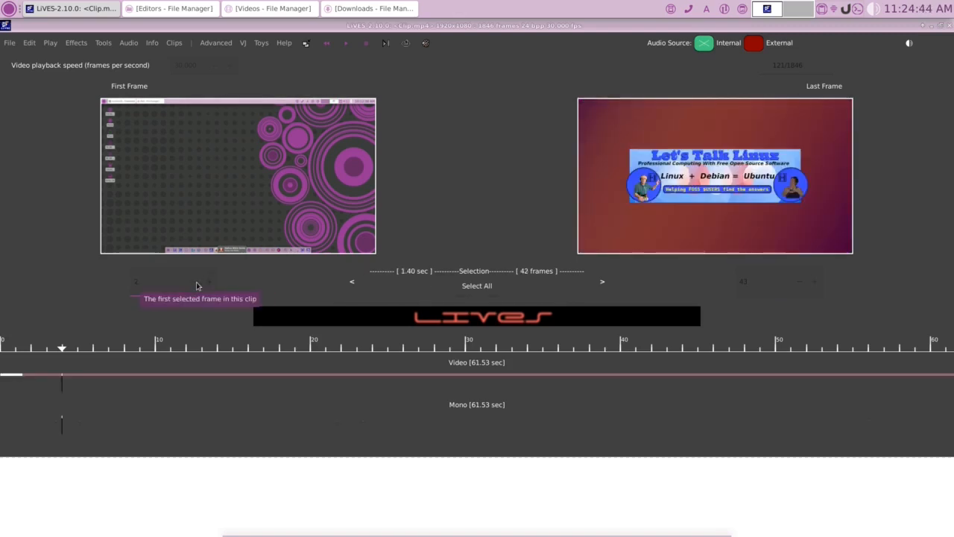
left_click(198, 285)
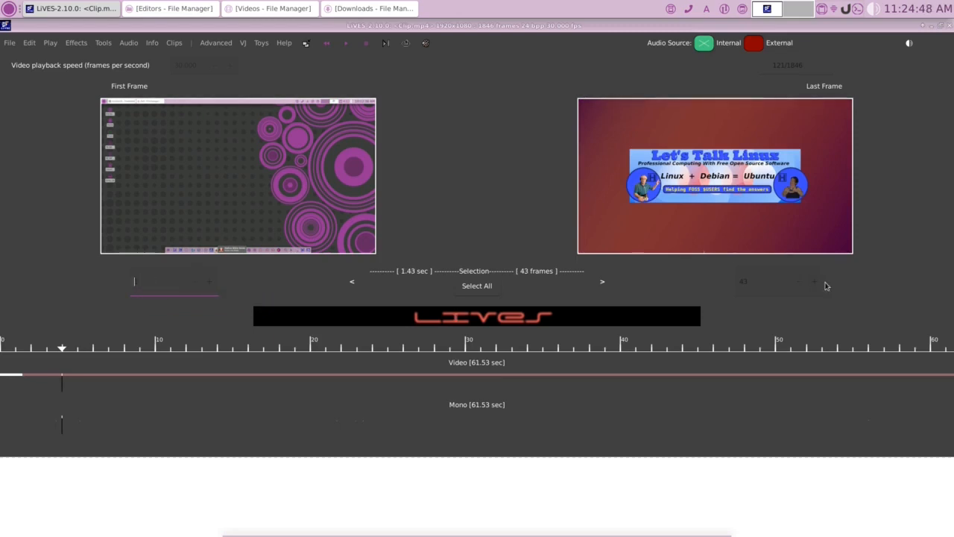
left_click(798, 286)
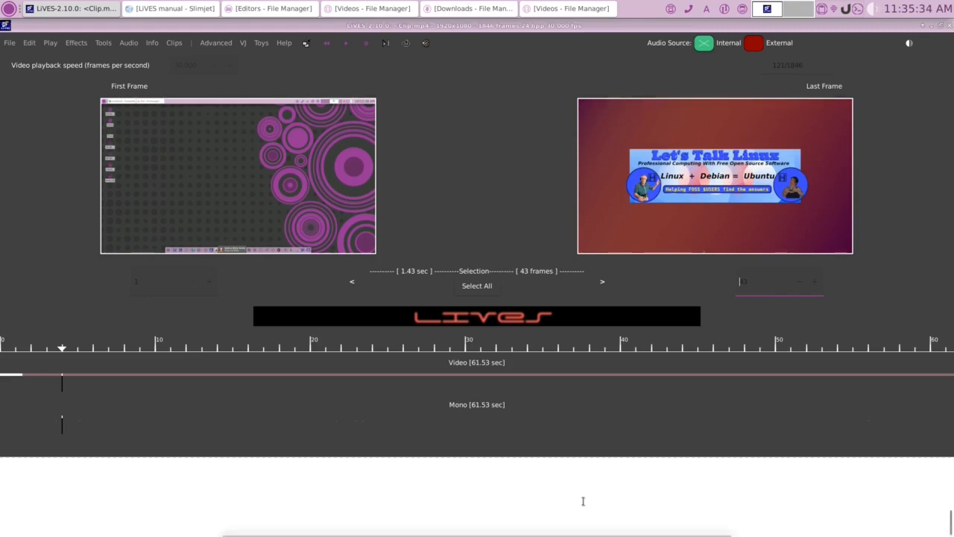
- Delete the selected opening frames 1 to 43 and play the clip briefly to check it
key("ctrl+d")
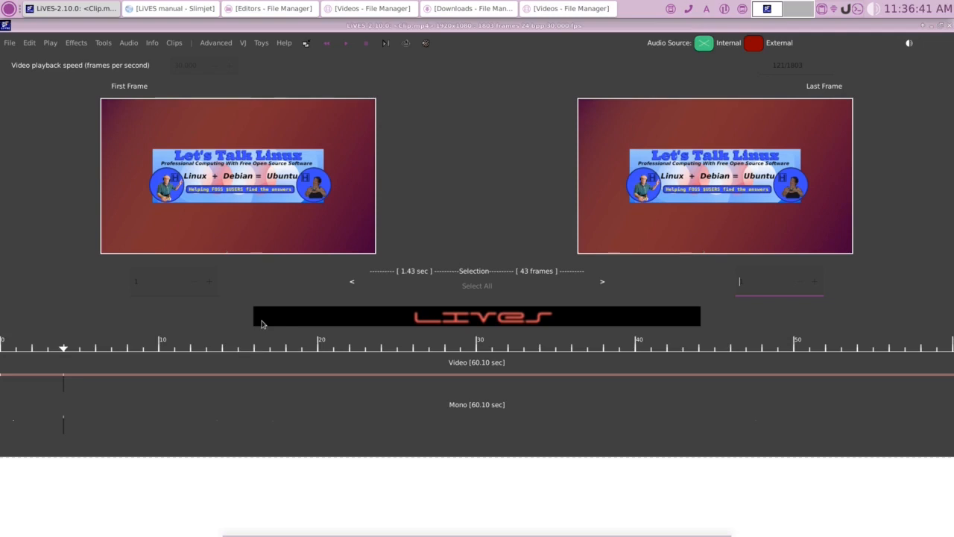
key("p")
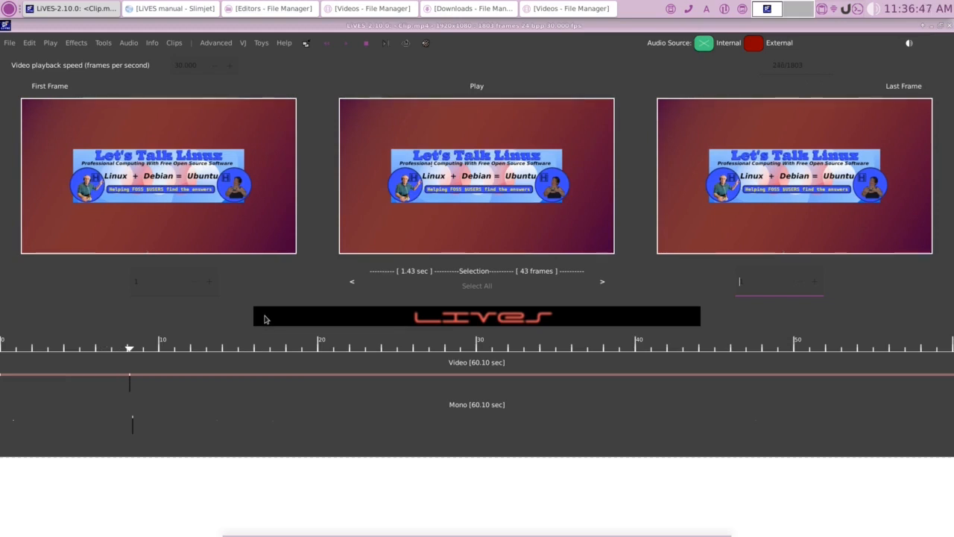
key("q")
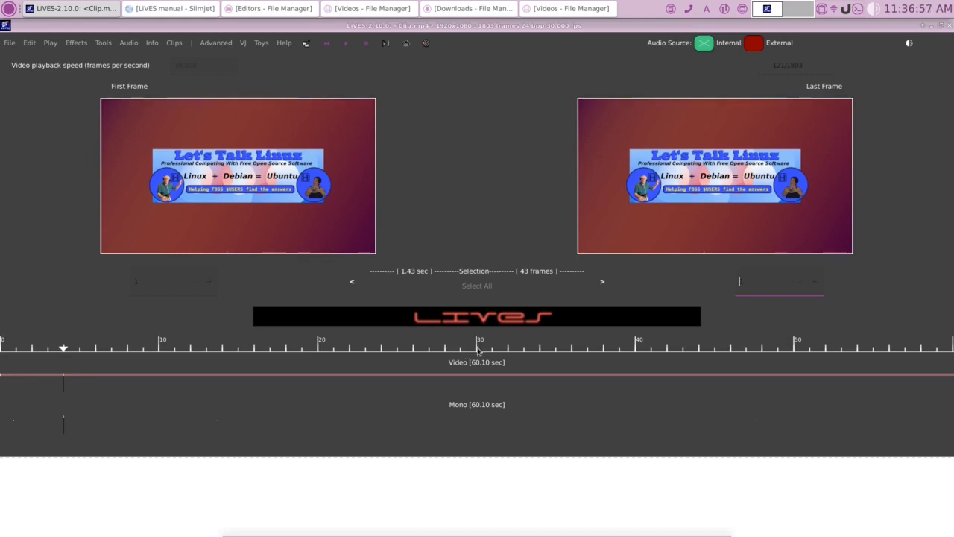
- Play the clip from about the 30-second mark and again from about the 10-second mark to find the next part to cut
left_click(479, 347)
key("p")
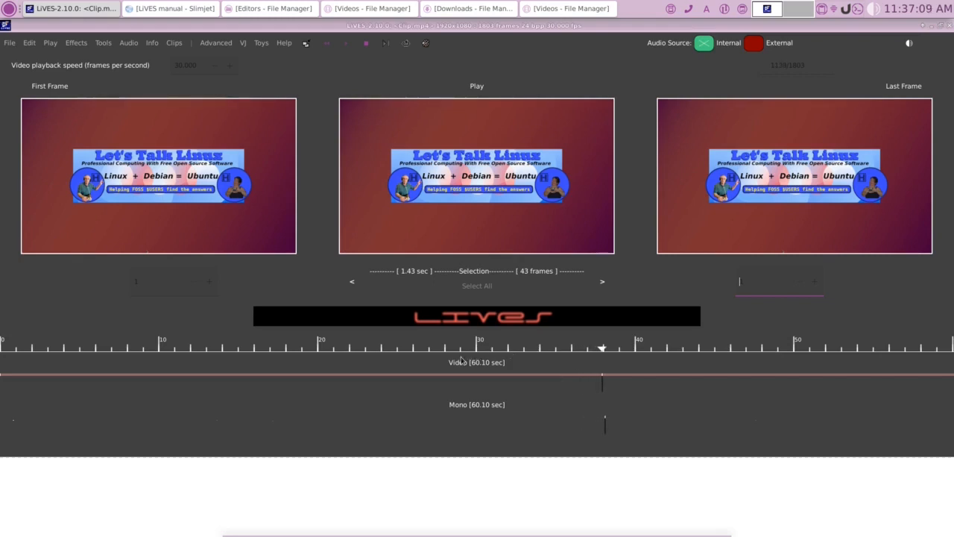
key("q")
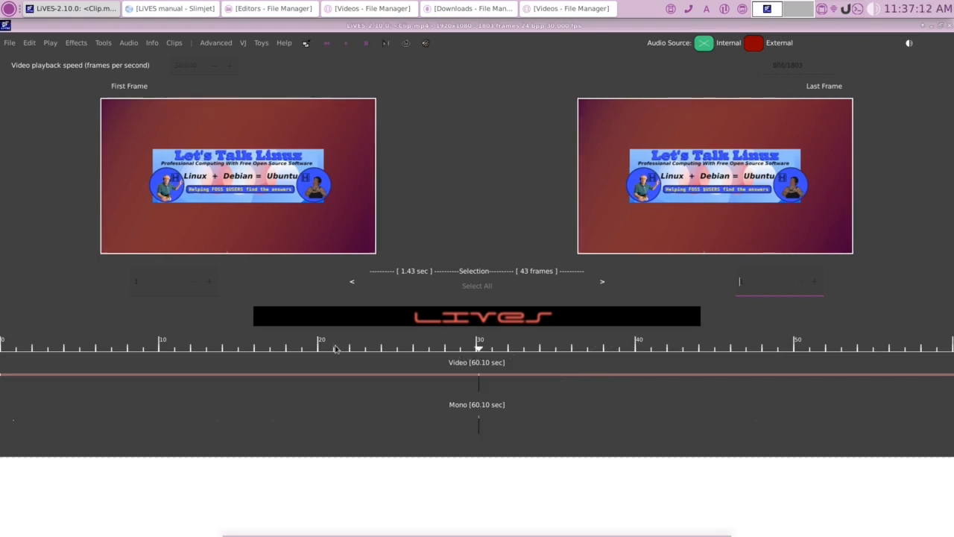
left_click(156, 350)
key("p")
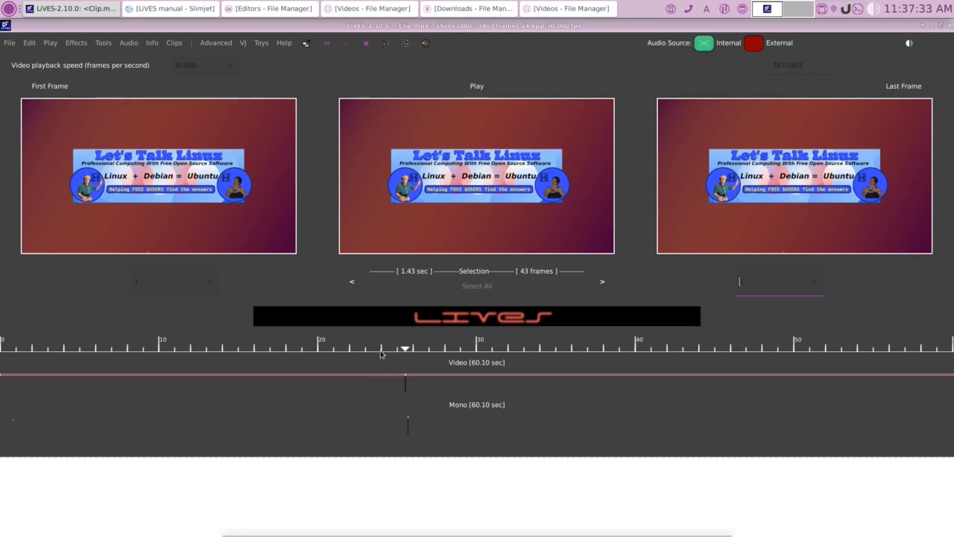
- Place the playhead at about 24 seconds and end the selection there, at frame 717
left_click(380, 350)
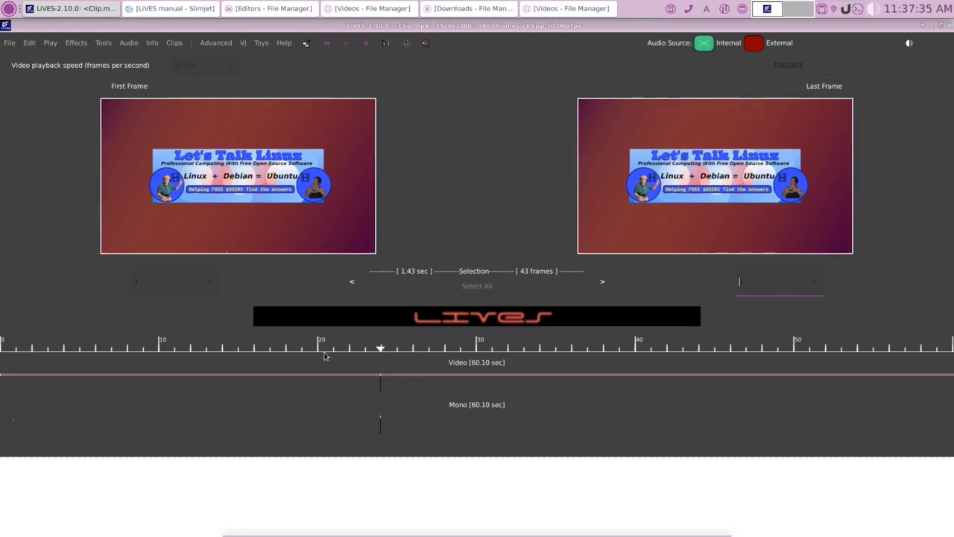
left_click(380, 357)
right_click(380, 380)
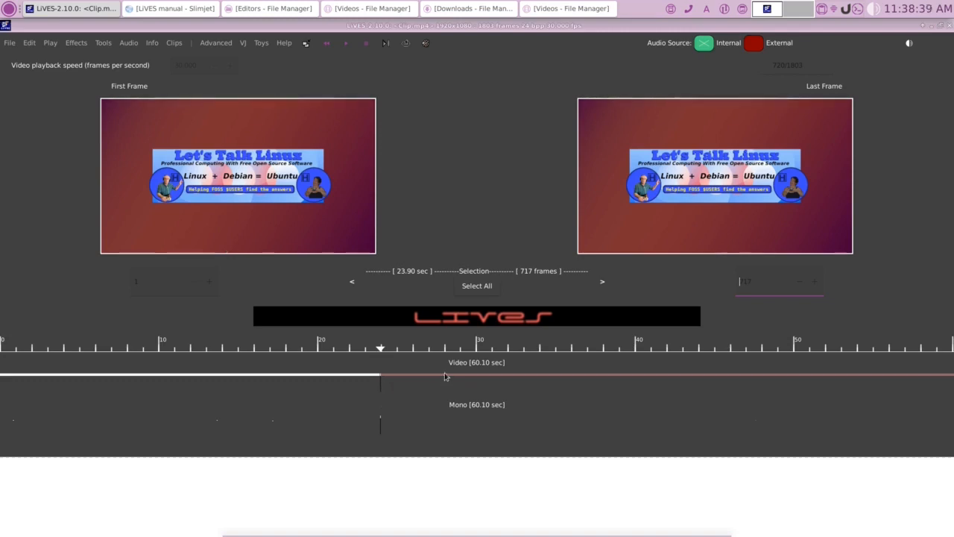
- Play on from 24 seconds, extend the selection's last frame to 1081 and place the playhead at about 34 seconds
key("p")
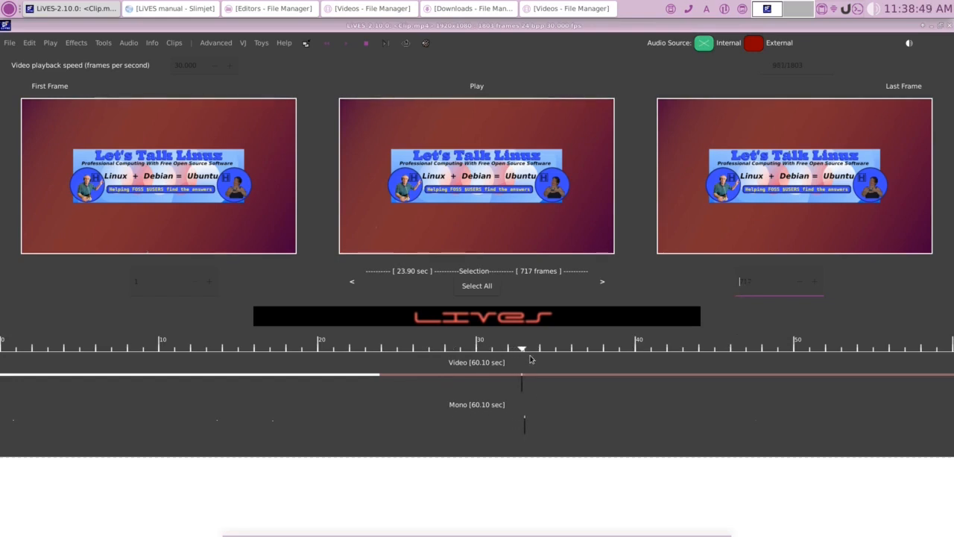
right_click(572, 357)
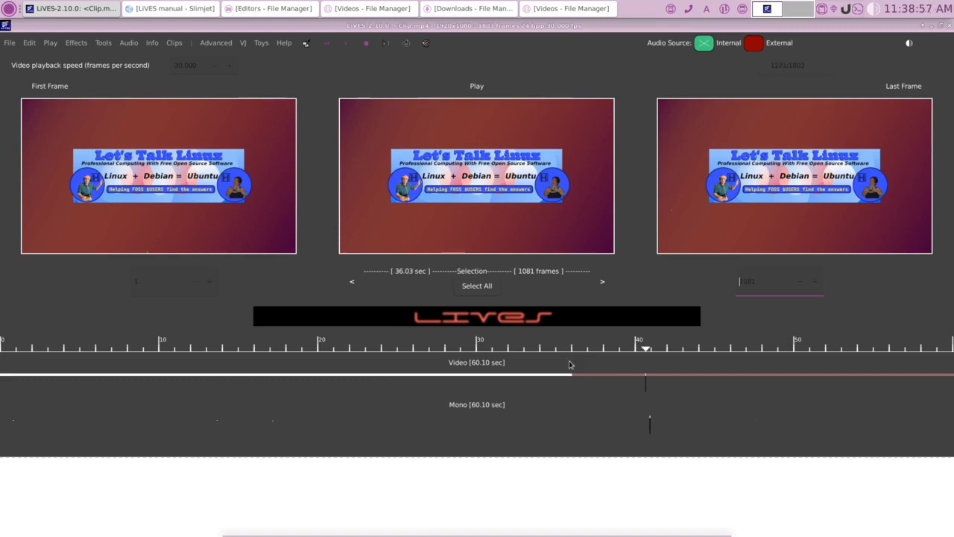
key("q")
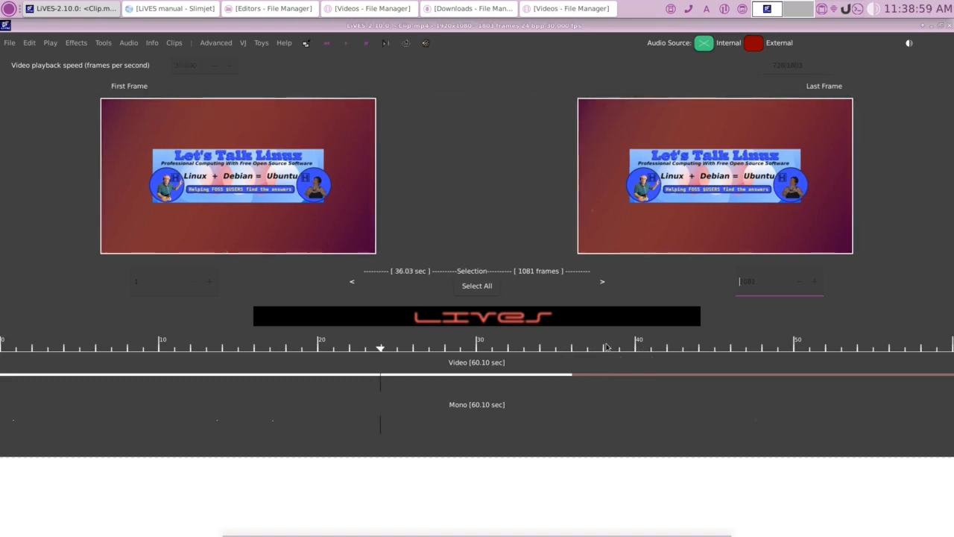
left_click(541, 364)
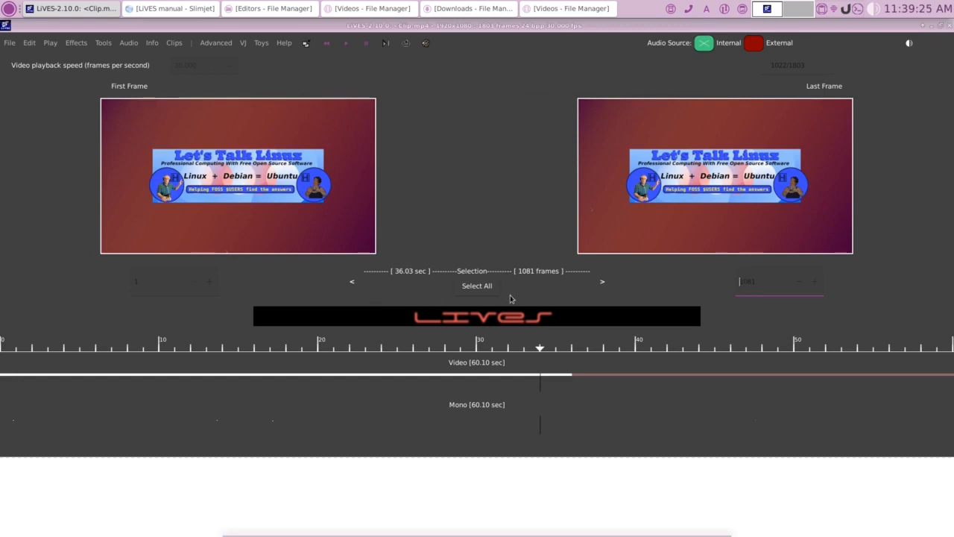
- Set the selection's first frame to 718 and its last frame to 1082
left_click_drag(152, 282, 123, 293)
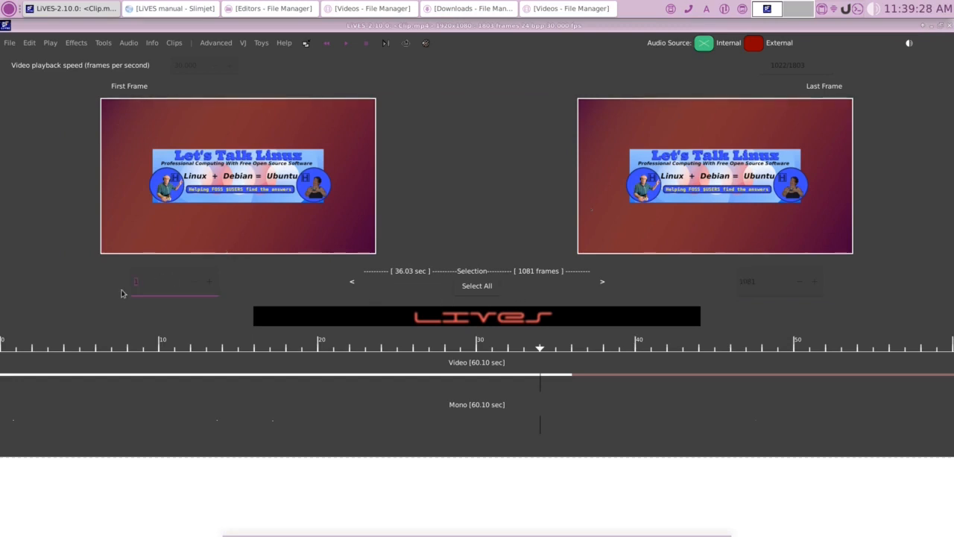
type("7")
type("17")
left_click(209, 283)
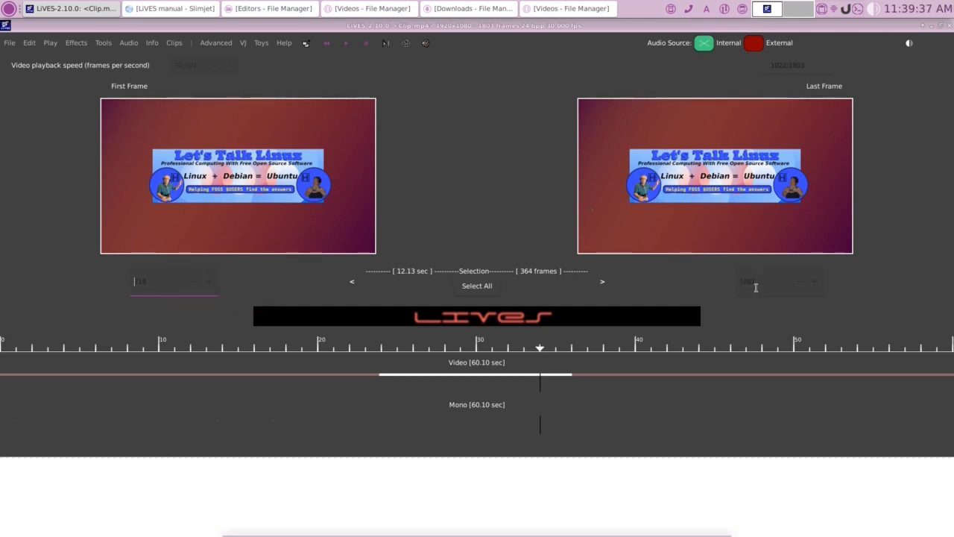
left_click(815, 286)
left_click(815, 288)
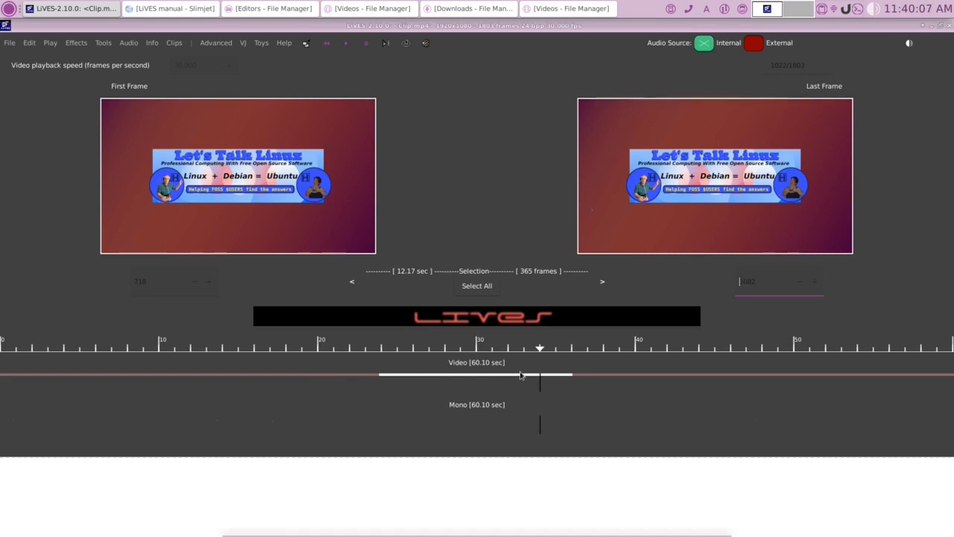
- Cut the selected frames 718 to 1082 out of the clip and play the clip to check the cut
key("ctrl+x")
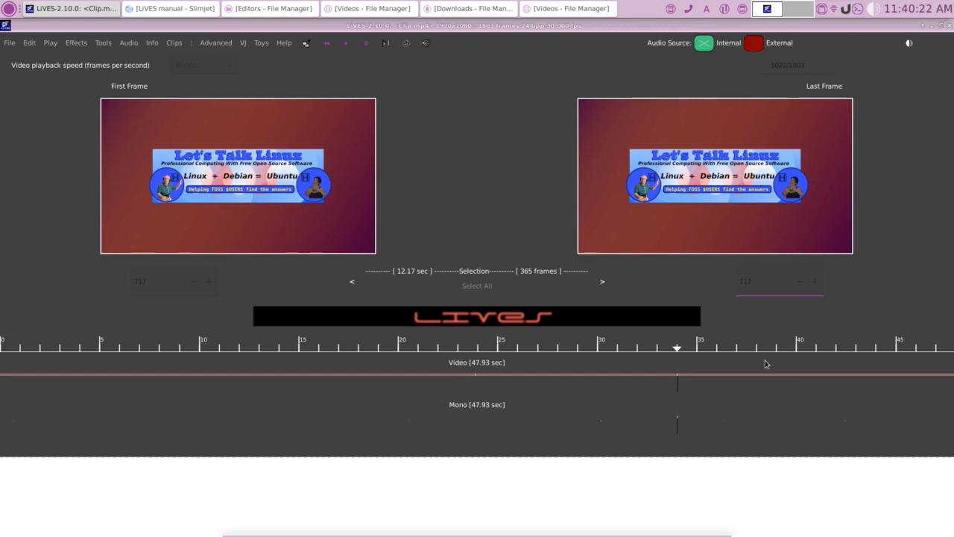
key("p")
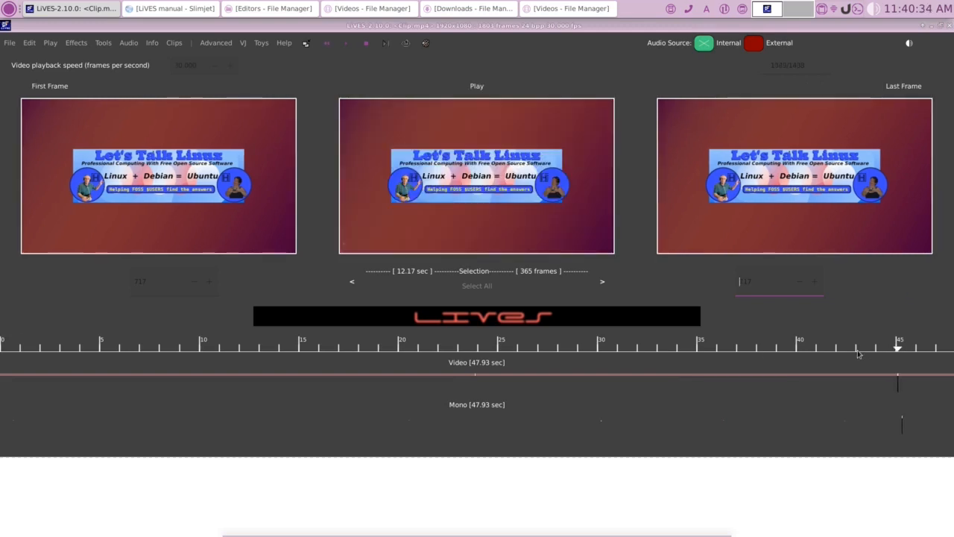
left_click(857, 355)
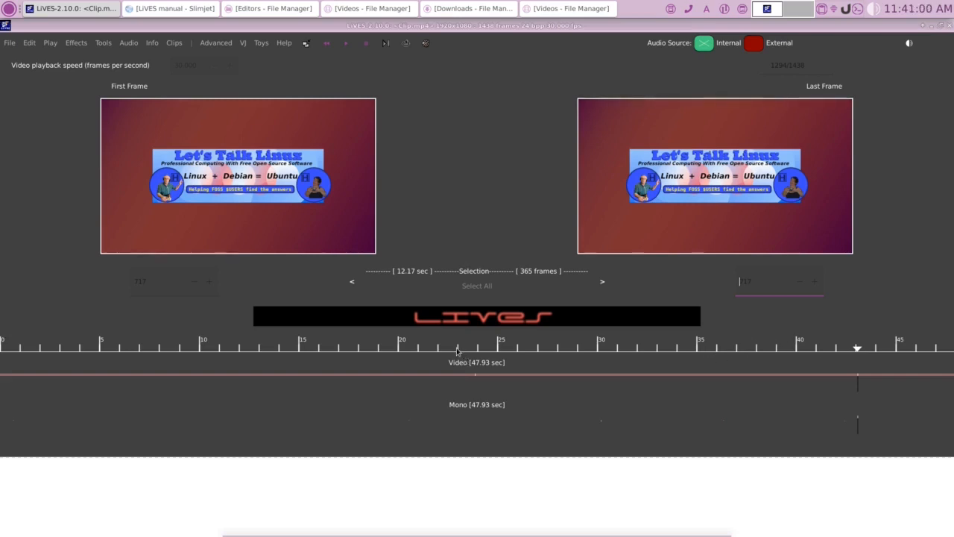
left_click(326, 44)
left_click(345, 44)
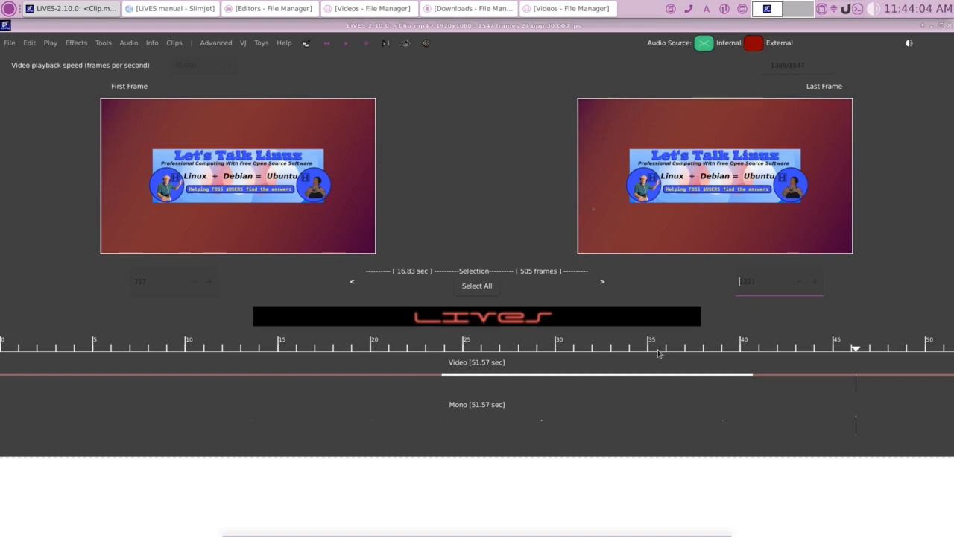
- Start the selection at frame 1388, at the playhead near 46 seconds
right_click(854, 379)
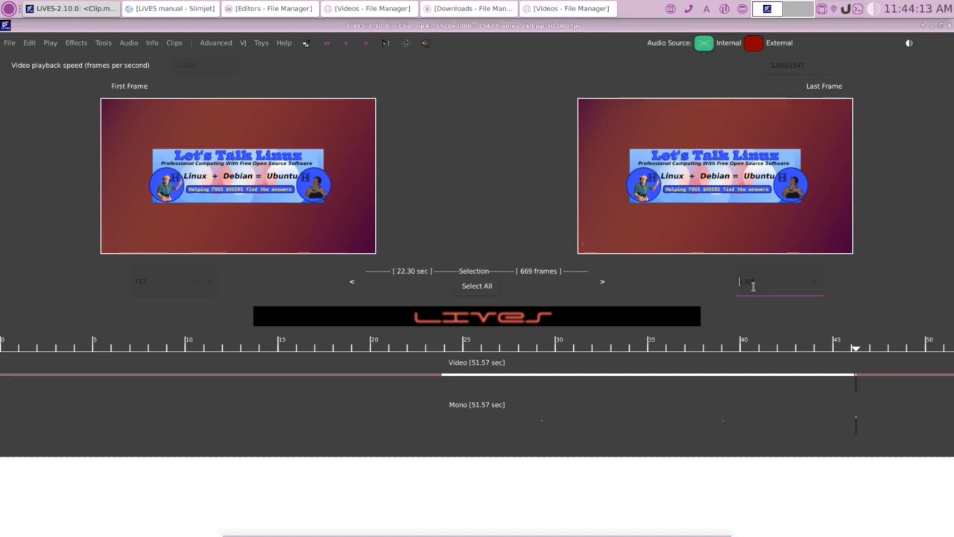
left_click(138, 281)
type("11")
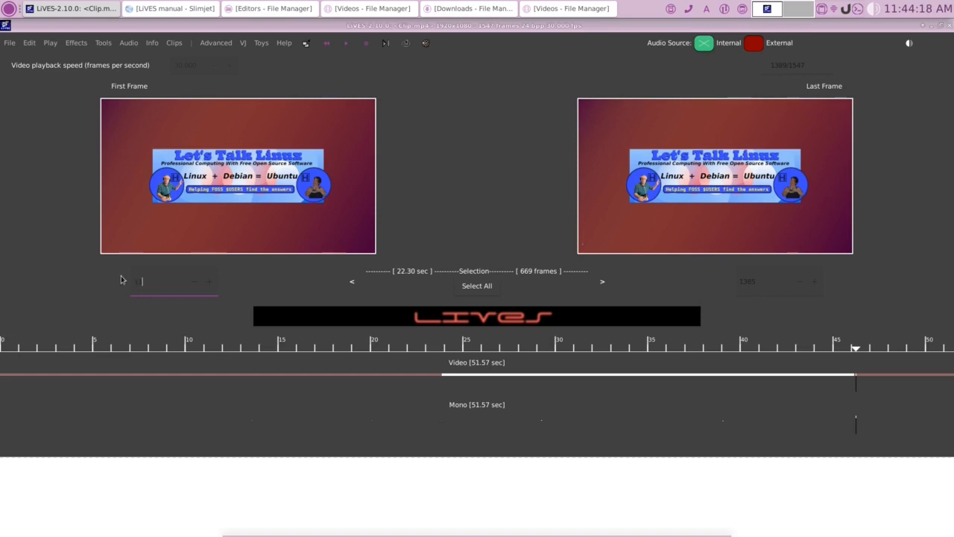
type("1")
type("7")
left_click(210, 281)
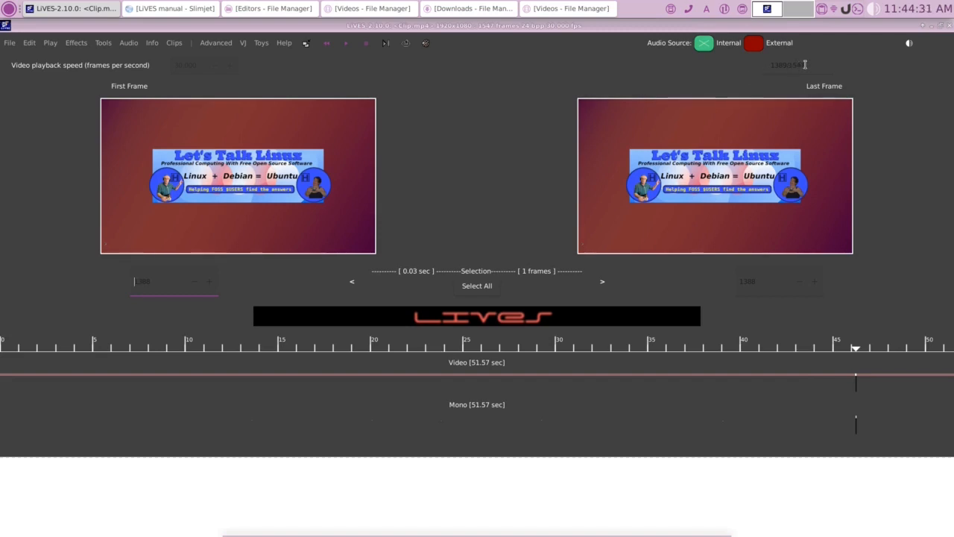
- Set the selection's last frame to 1547 and delete the selected ending frames
left_click_drag(759, 282, 726, 284)
type("1547")
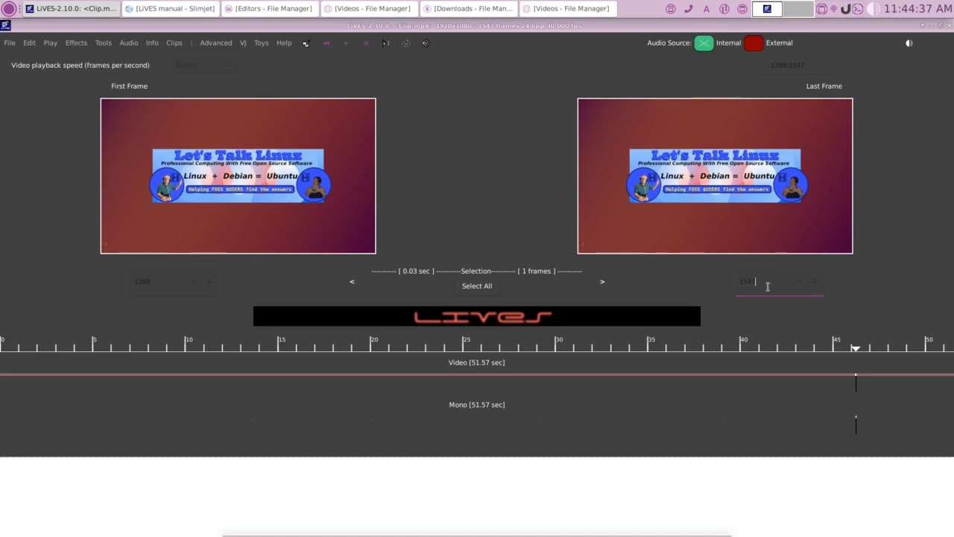
left_click(814, 283)
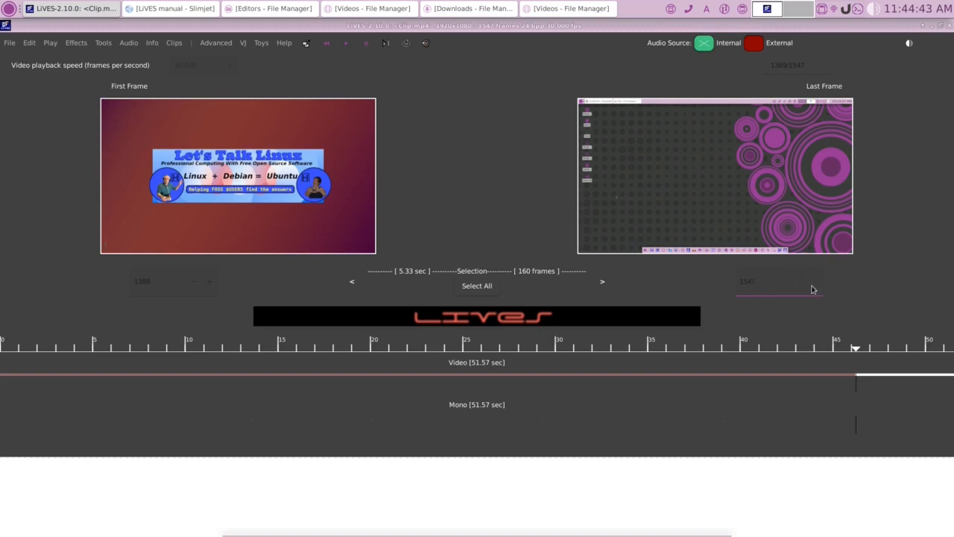
key("BackSpace")
type("7")
key("BackSpace")
key("ctrl+d")
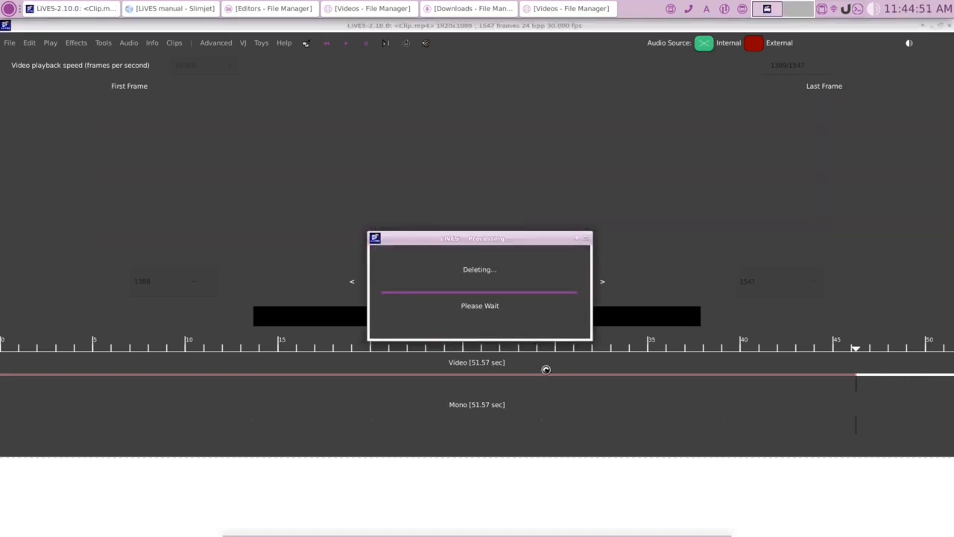
- Rewind the clip and play it from the beginning to check the edit
left_click(326, 45)
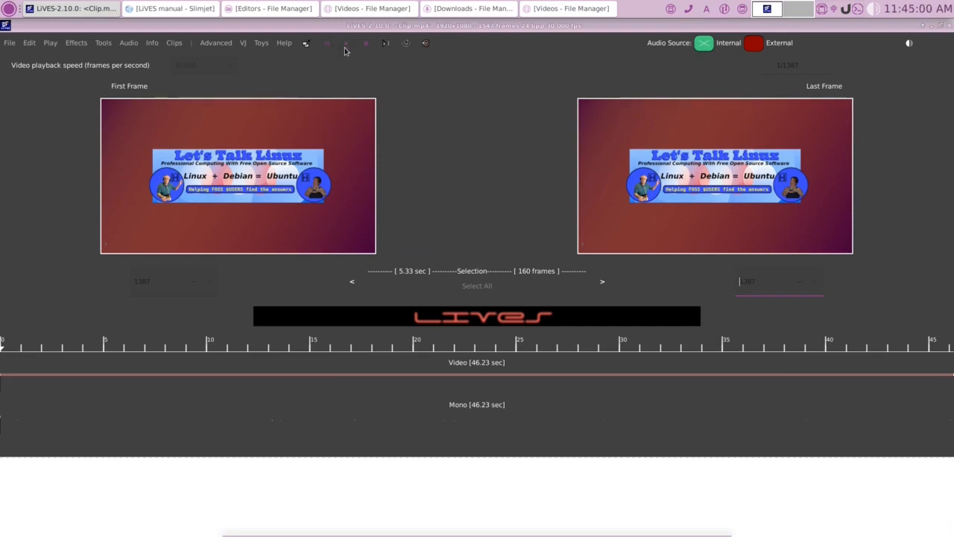
left_click(345, 46)
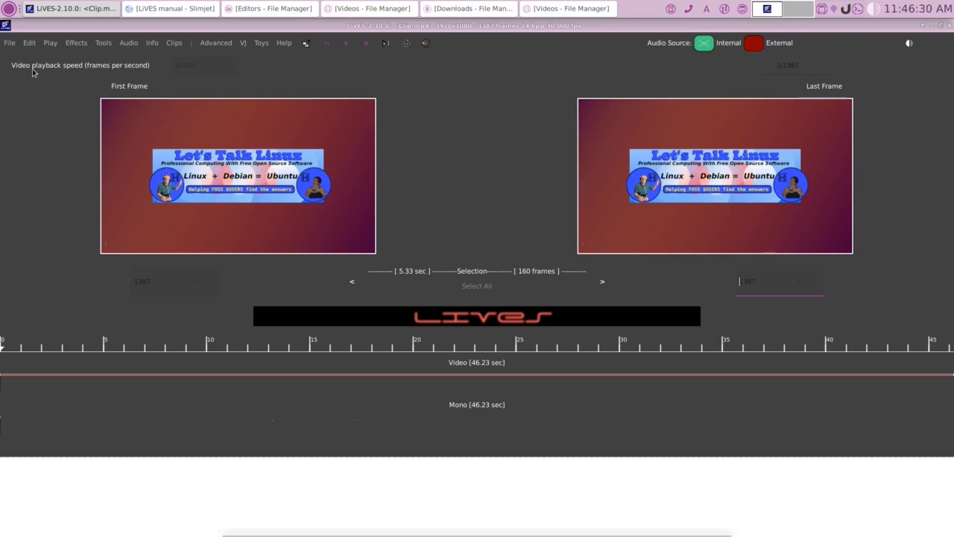
left_click(29, 43)
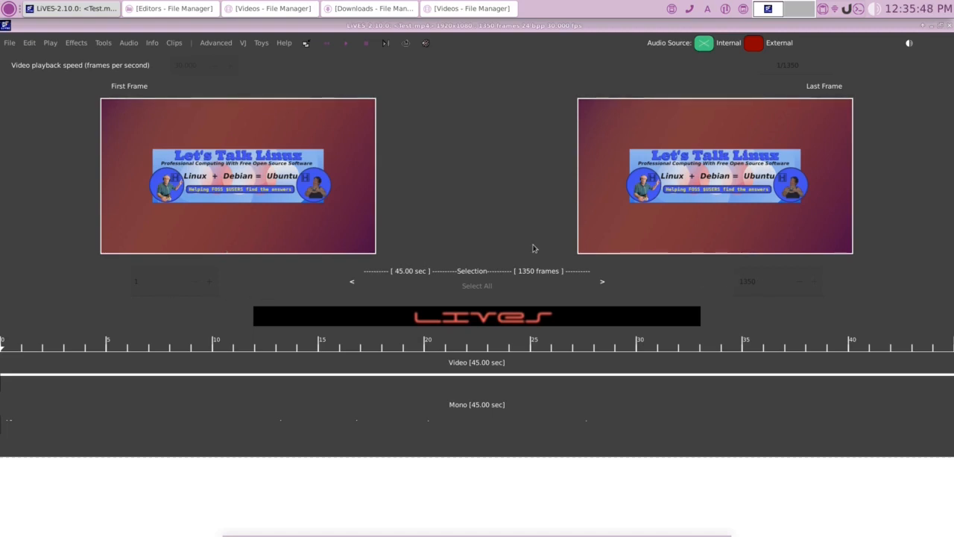
- Encode the clip with ffmpeg_encoder as h264/aac/mp4 high quality with AAC audio, naming the file Test in the 6_LiVES folder
left_click(10, 44)
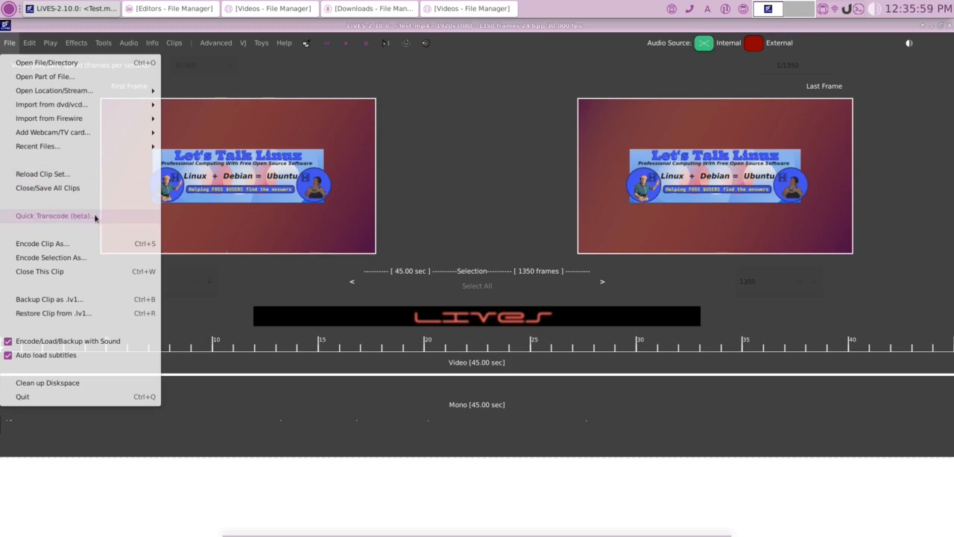
left_click(62, 244)
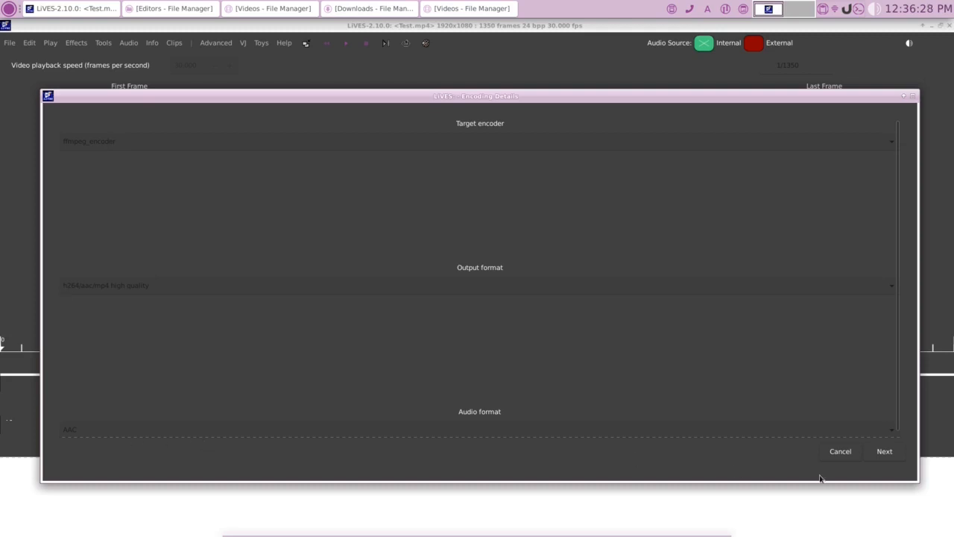
left_click(884, 452)
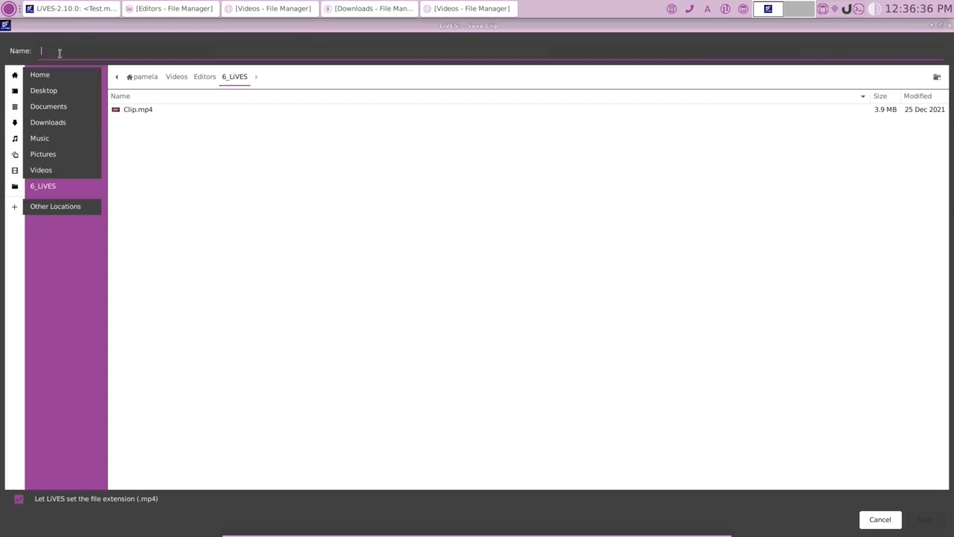
type("test")
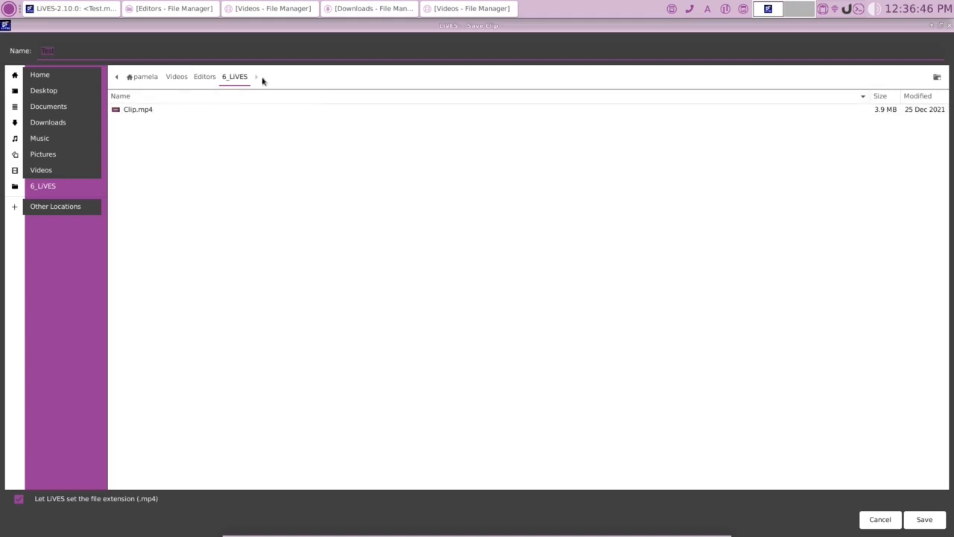
left_click(926, 521)
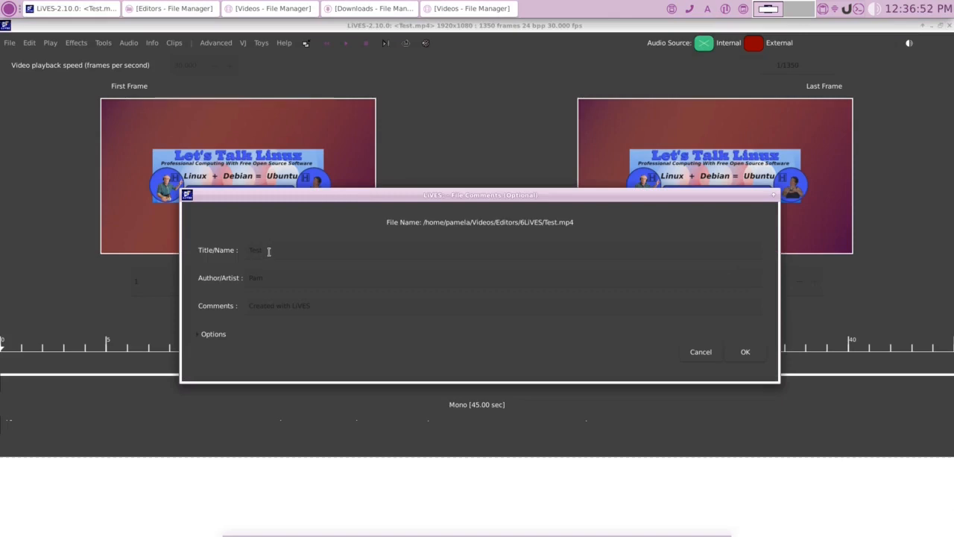
- Accept the prefilled file comments, increase the number of threads in the advanced encoder settings and start the encoding
left_click(265, 280)
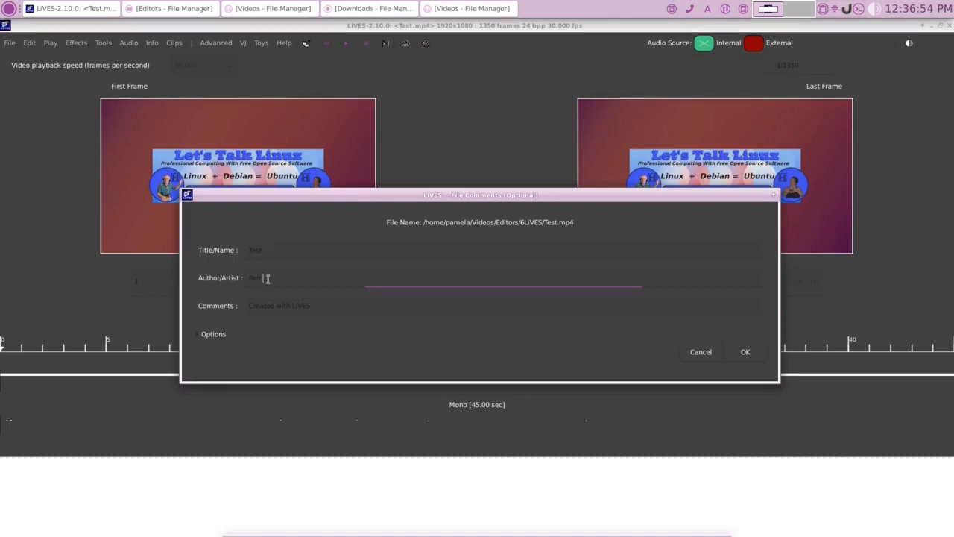
left_click(290, 305)
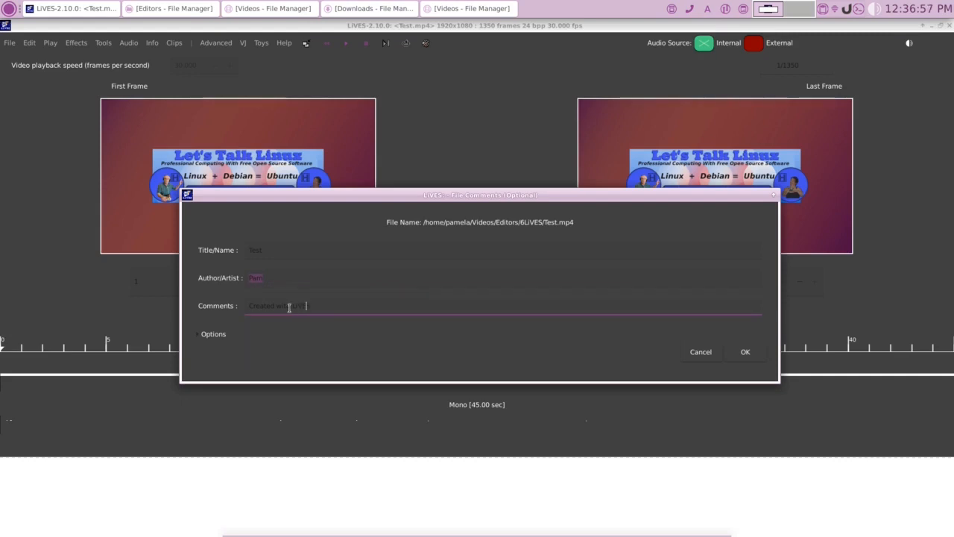
left_click(746, 352)
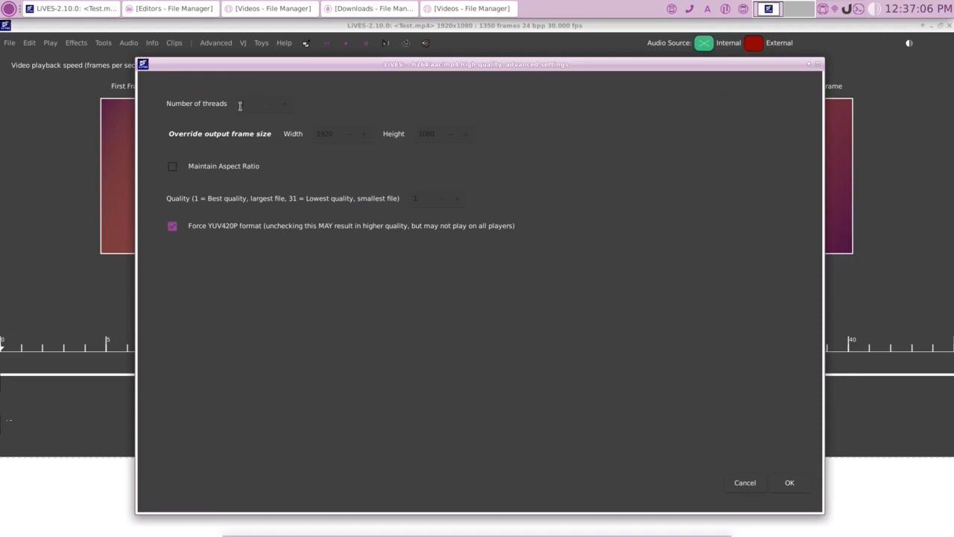
left_click(287, 104)
left_click(790, 483)
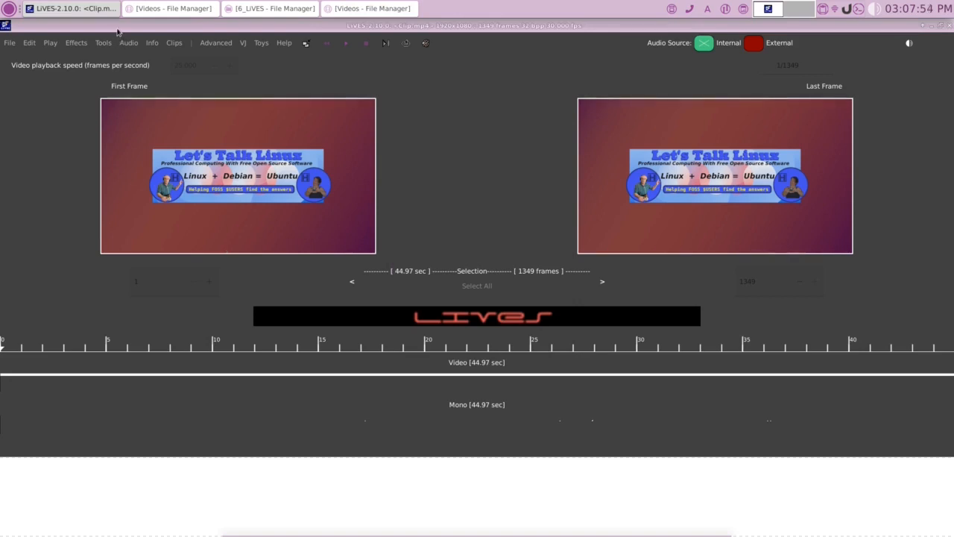
- Switch to the 6_LiVES folder in the file manager and check the properties of Test.mp4
left_click(262, 9)
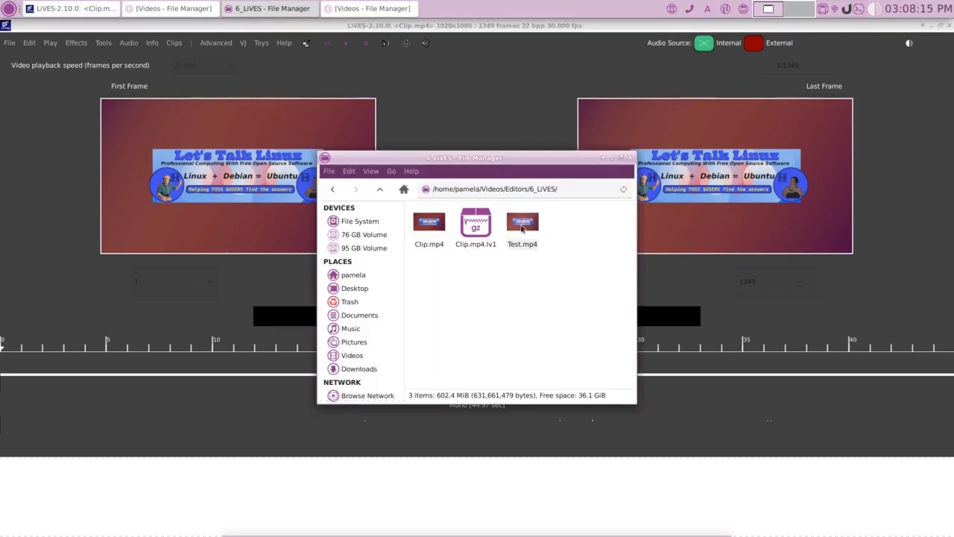
right_click(522, 229)
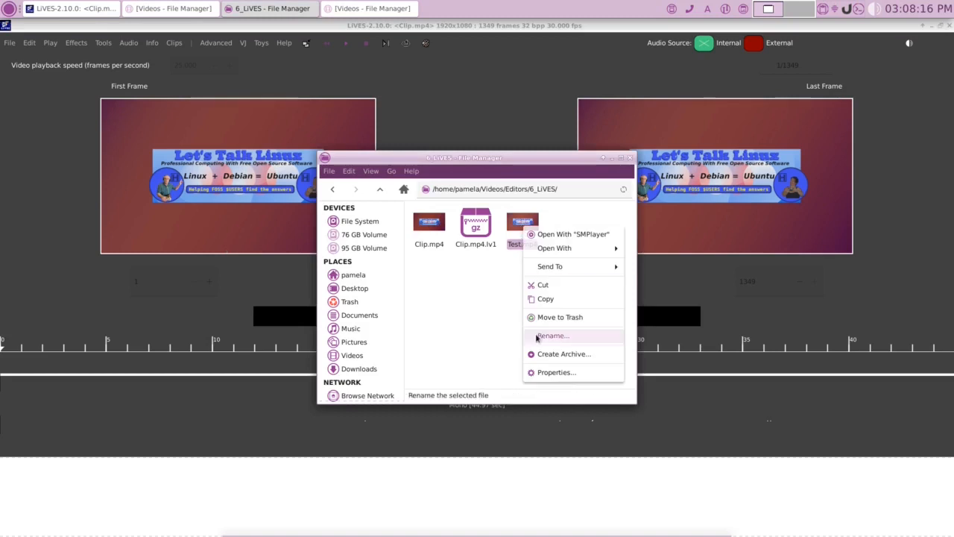
left_click(553, 372)
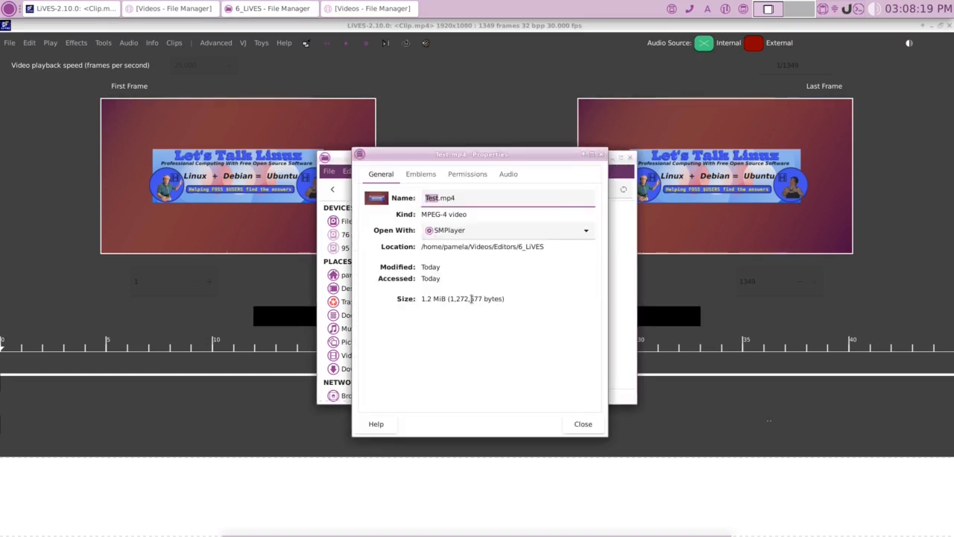
left_click(583, 423)
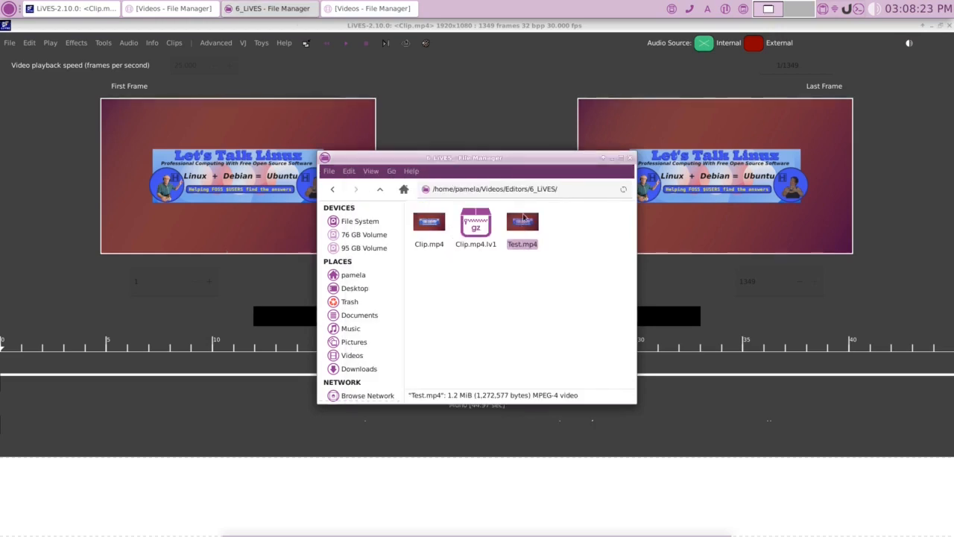
- Play Test.mp4 in SMPlayer to check the export, and put the player and folder windows away
right_click(528, 230)
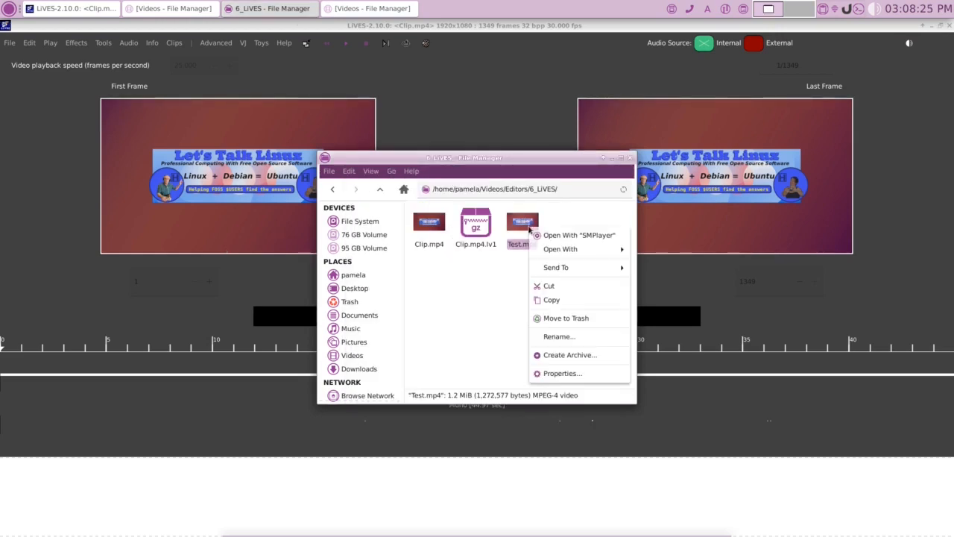
left_click(566, 236)
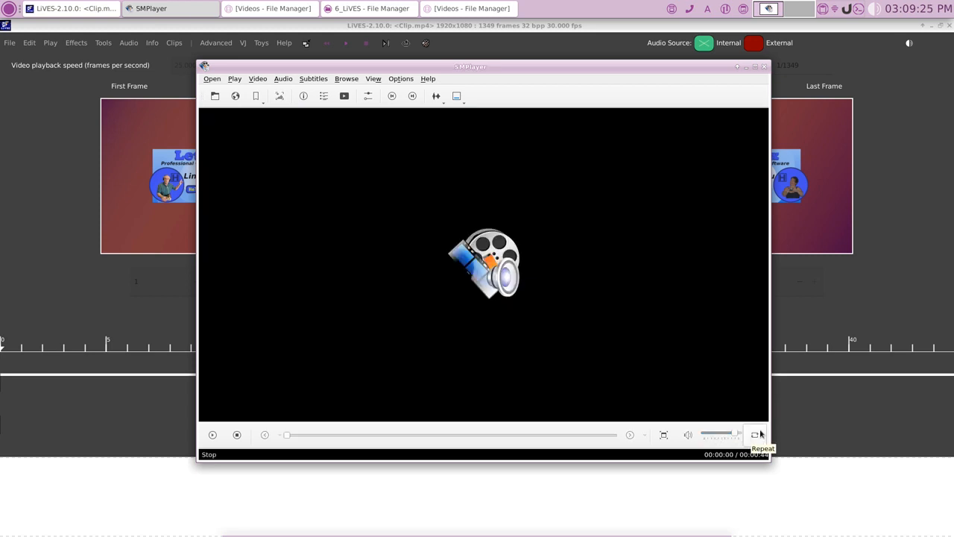
left_click(764, 67)
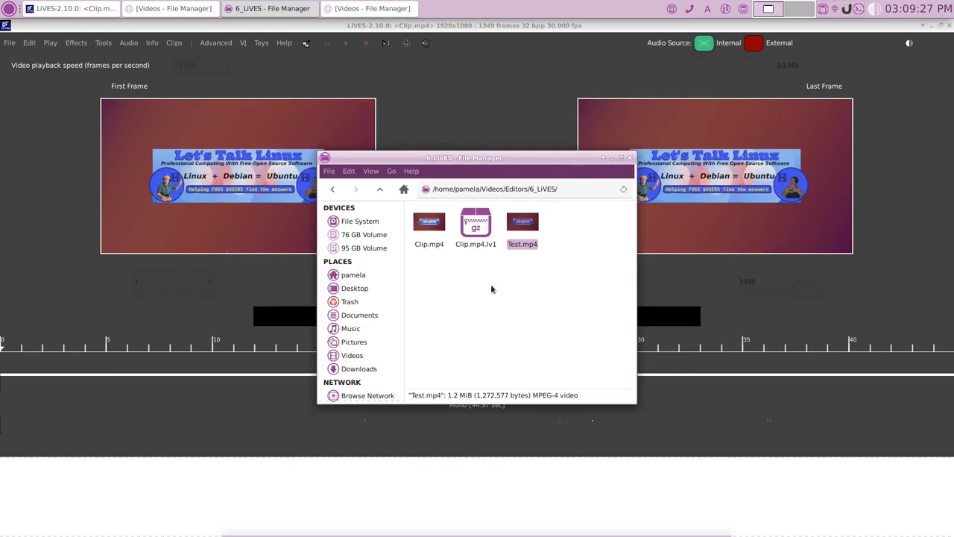
left_click(612, 158)
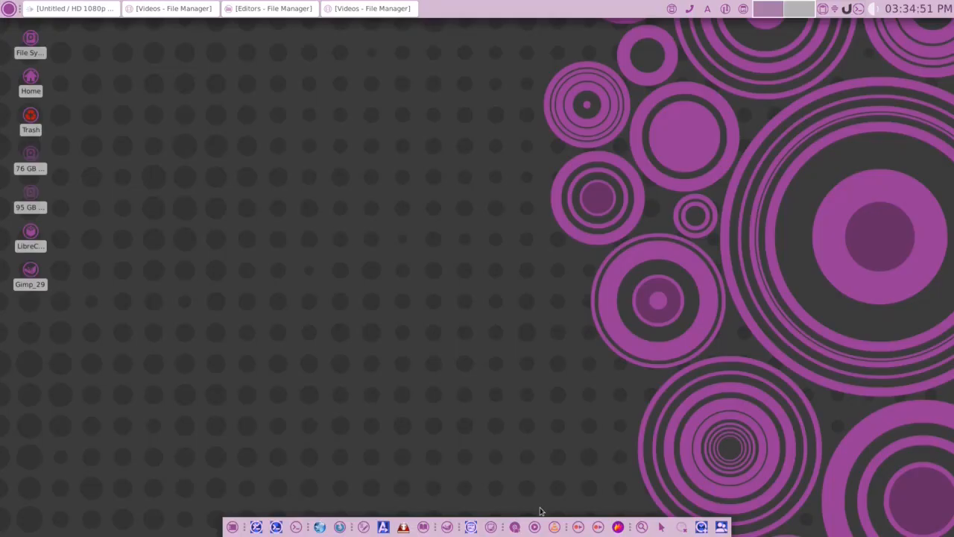
- Switch to Kdenlive and add Clip.mp4 from Videos/Editors/7_Kdenlive to the project bin
left_click(92, 11)
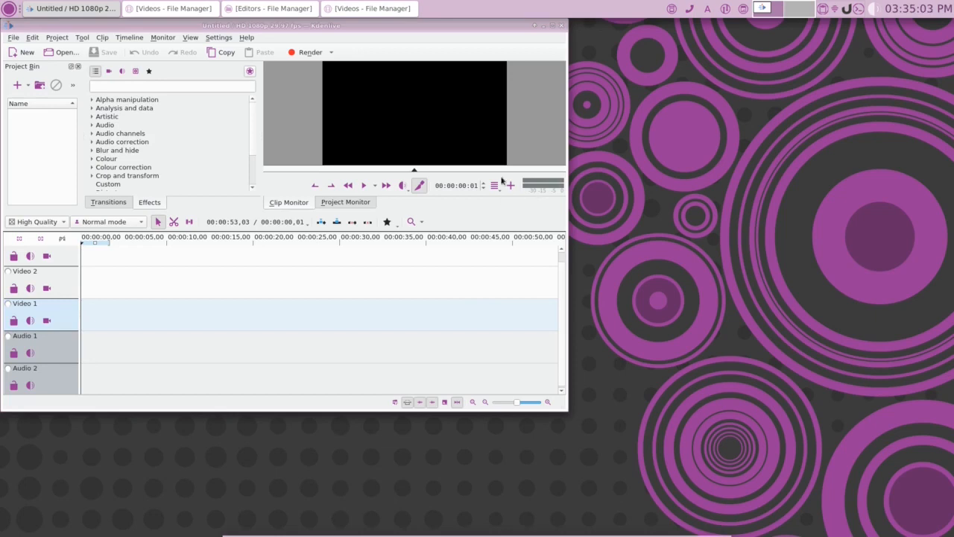
left_click_drag(376, 28, 526, 85)
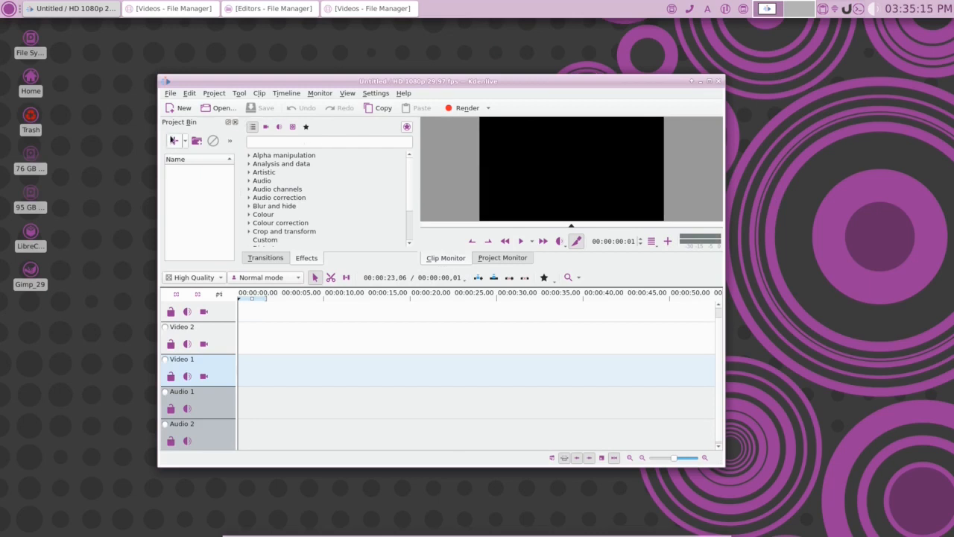
left_click(173, 141)
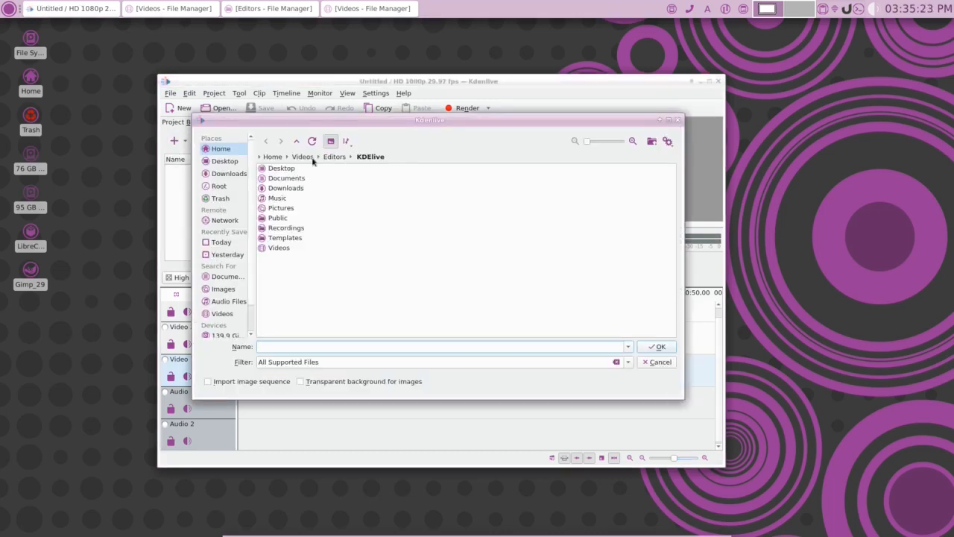
left_click(286, 248)
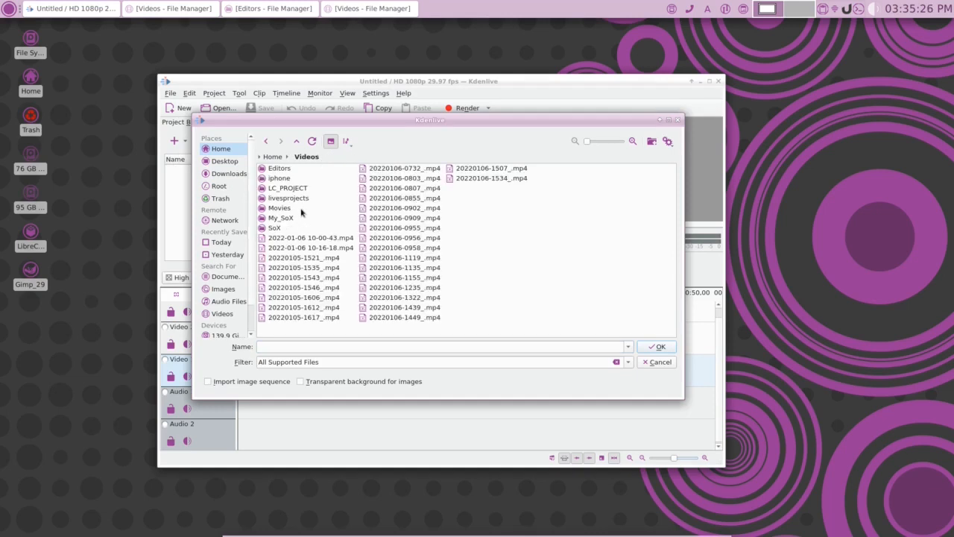
double_click(283, 170)
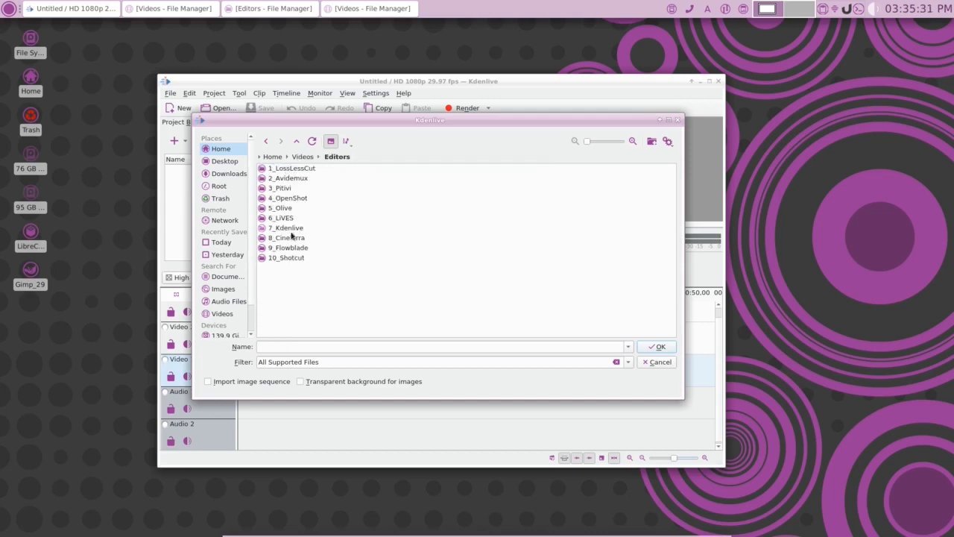
double_click(290, 228)
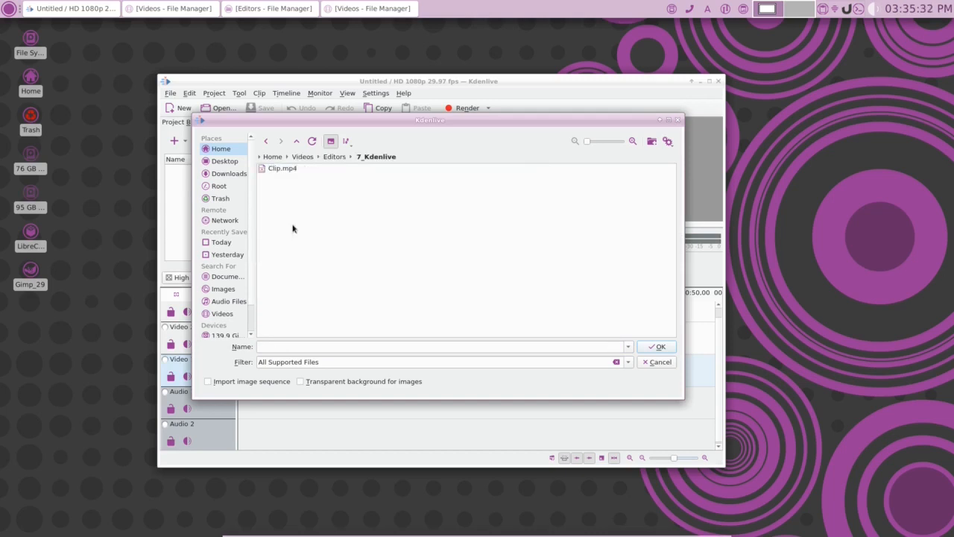
left_click(278, 170)
left_click(656, 346)
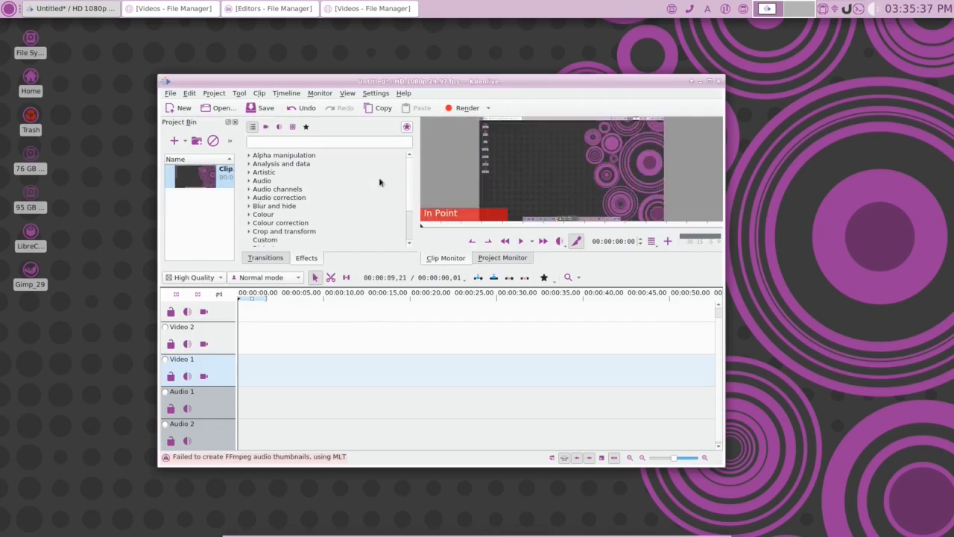
- Preview the first seconds of Clip.mp4 in the clip monitor
left_click(521, 240)
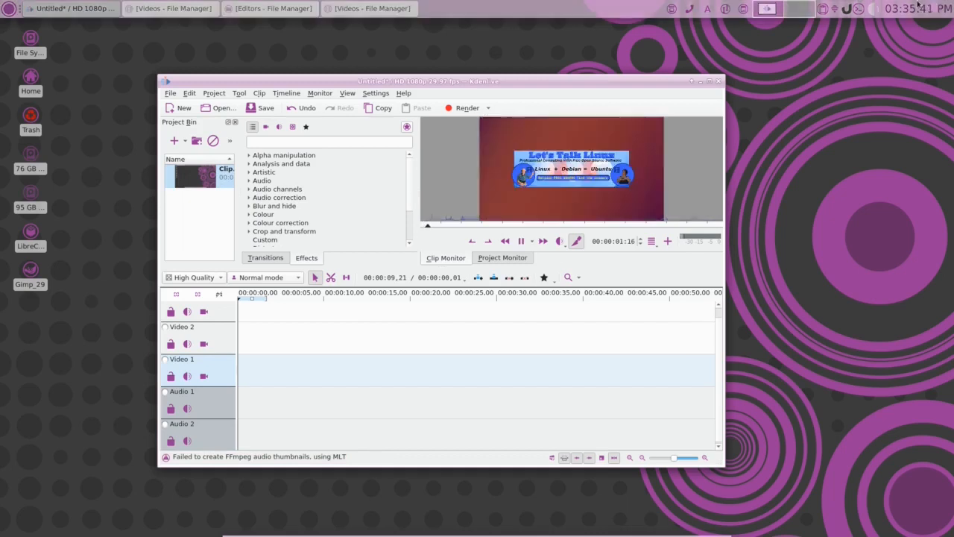
left_click(871, 14)
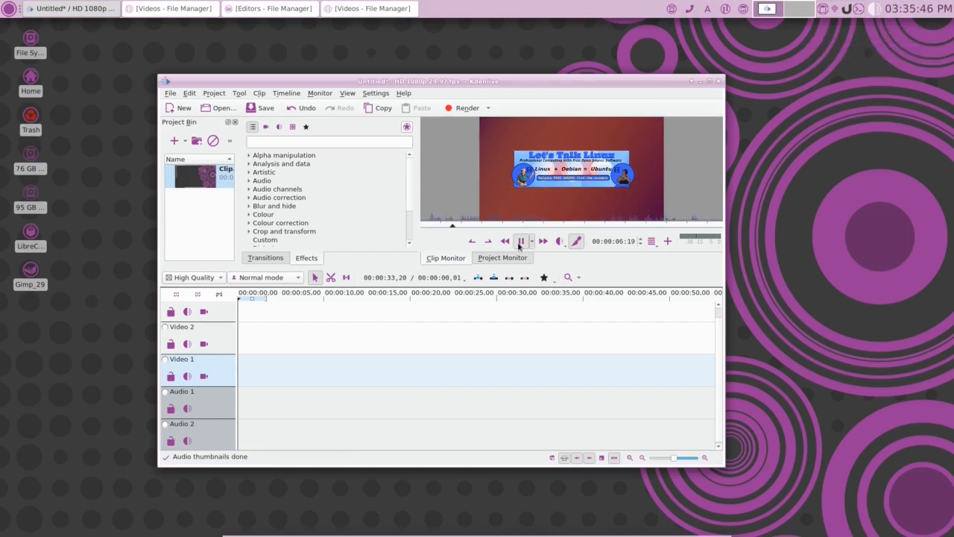
left_click(520, 243)
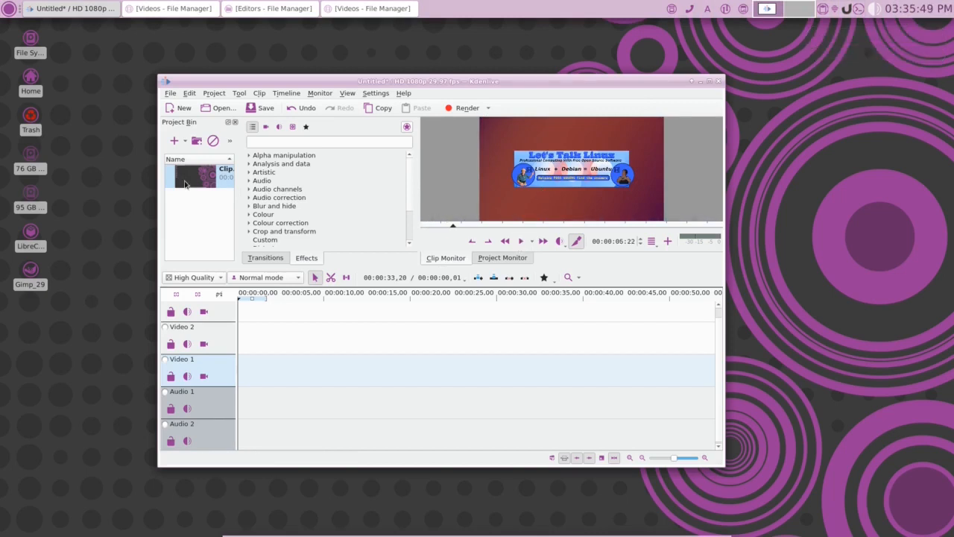
- Place Clip.mp4 at the start of the Video 1 track and play it in the project monitor
left_click_drag(184, 185, 240, 359)
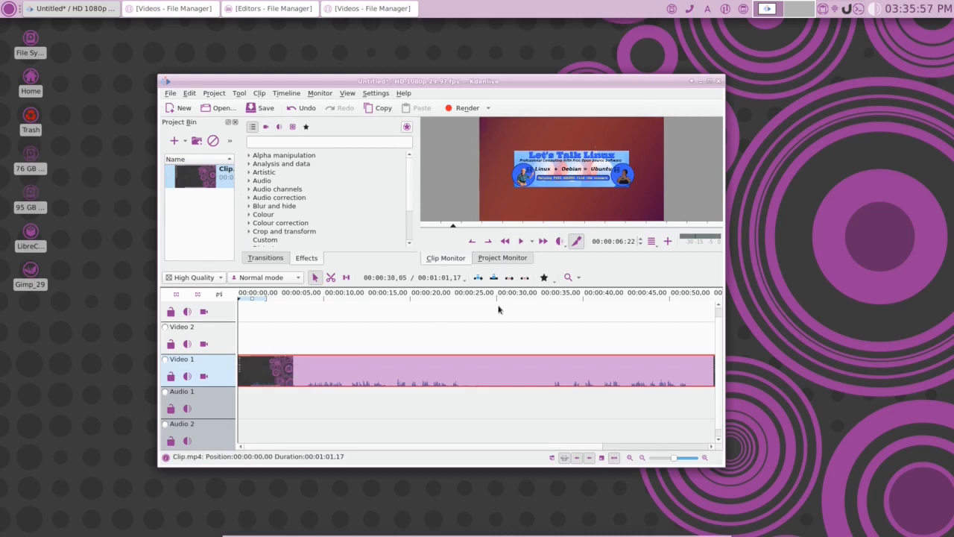
left_click(498, 257)
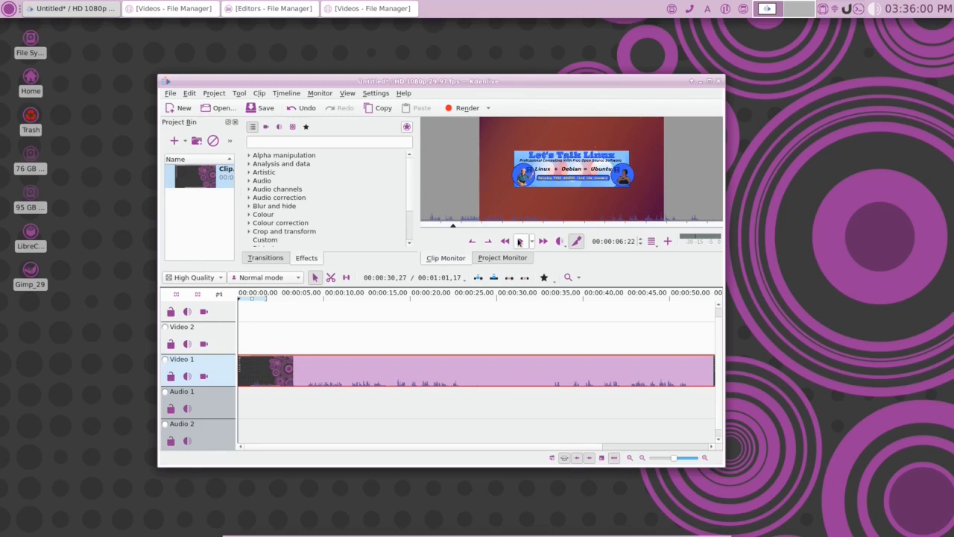
left_click(520, 240)
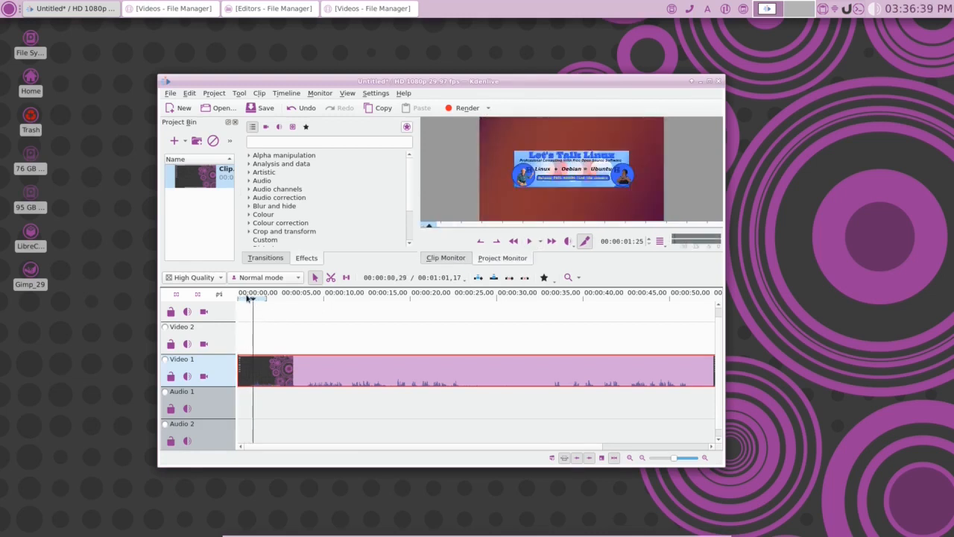
- Find the first frame showing the title banner and split the Video 1 clip there, at 00:00:01:12
left_click_drag(254, 298, 255, 300)
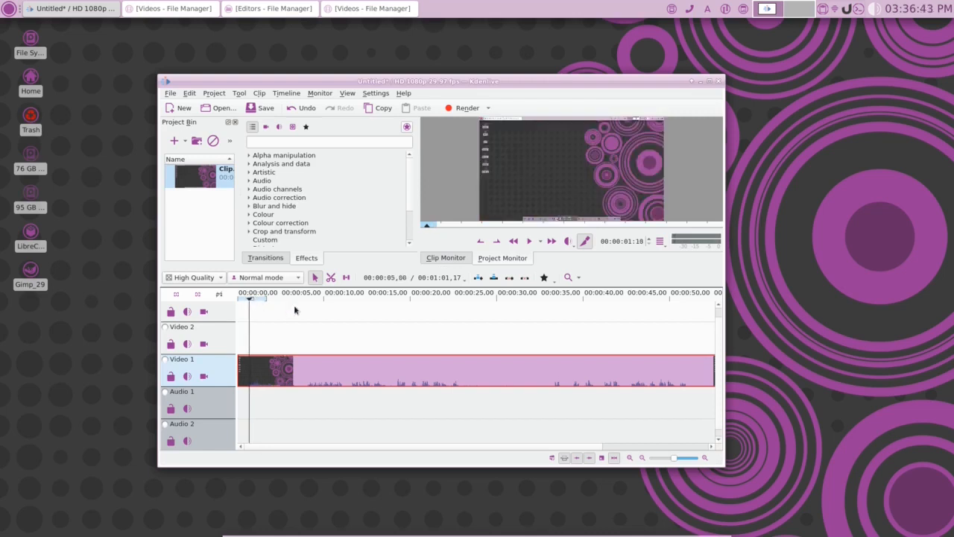
scroll(565, 208, "up", 2)
scroll(565, 208, "up", 5)
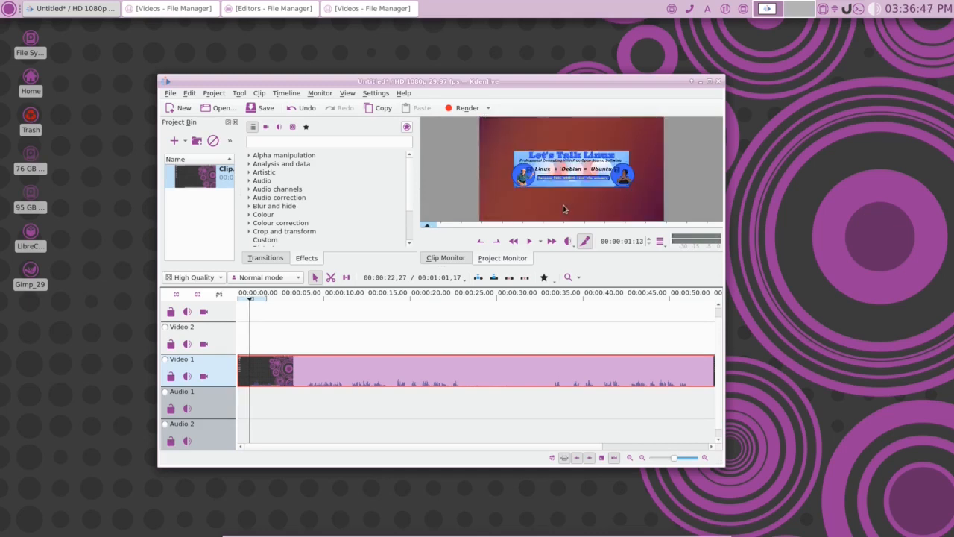
scroll(563, 208, "down", 2)
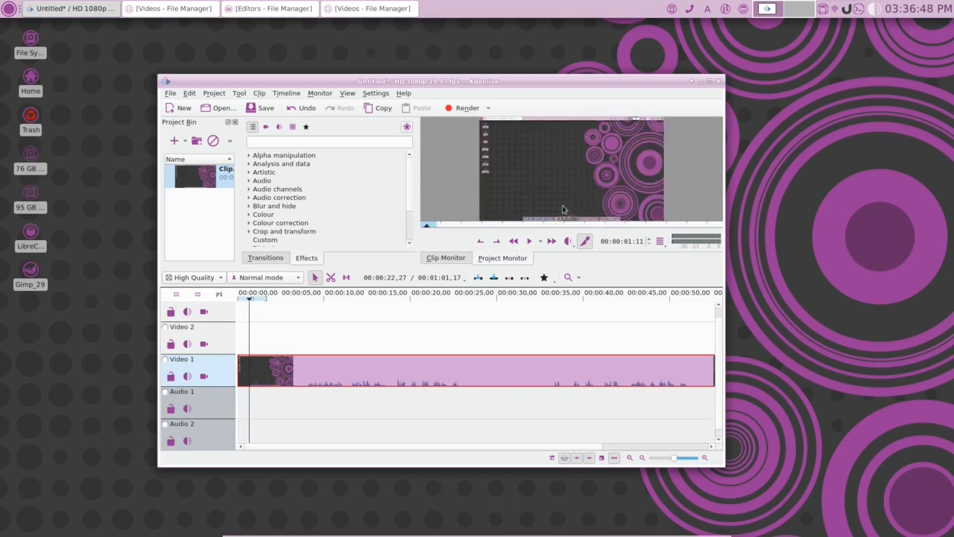
scroll(564, 209, "up", 1)
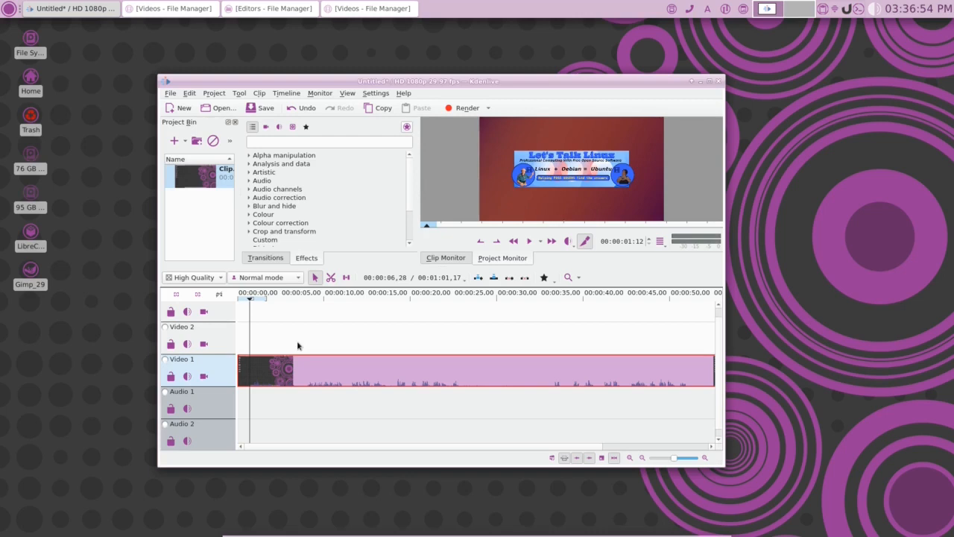
key("x")
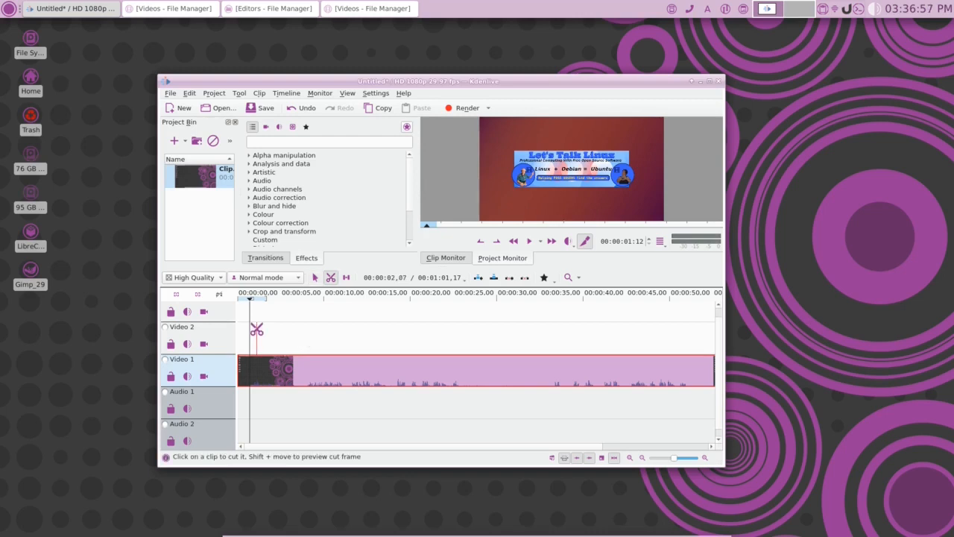
left_click(251, 371)
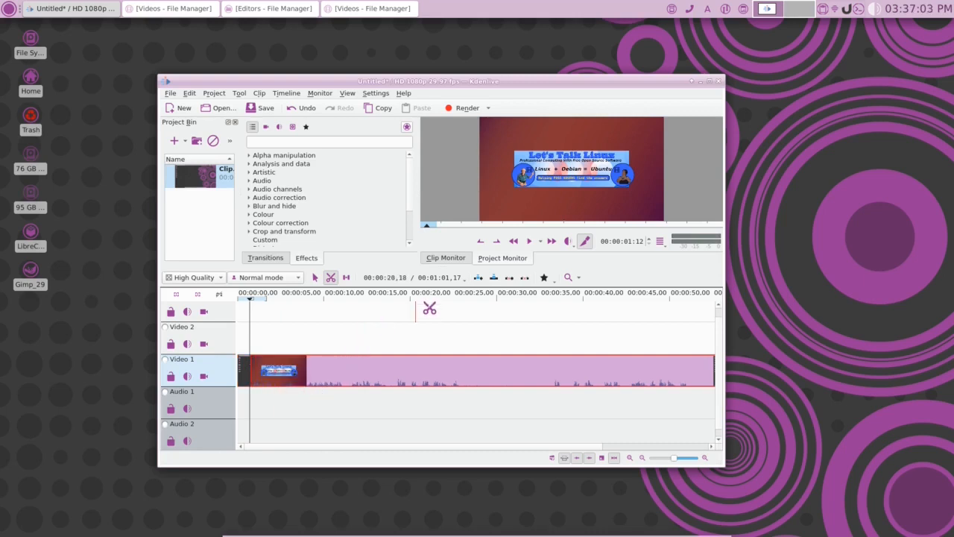
- Play on from the first cut and split the Video 1 clip at about 25 seconds
left_click(528, 240)
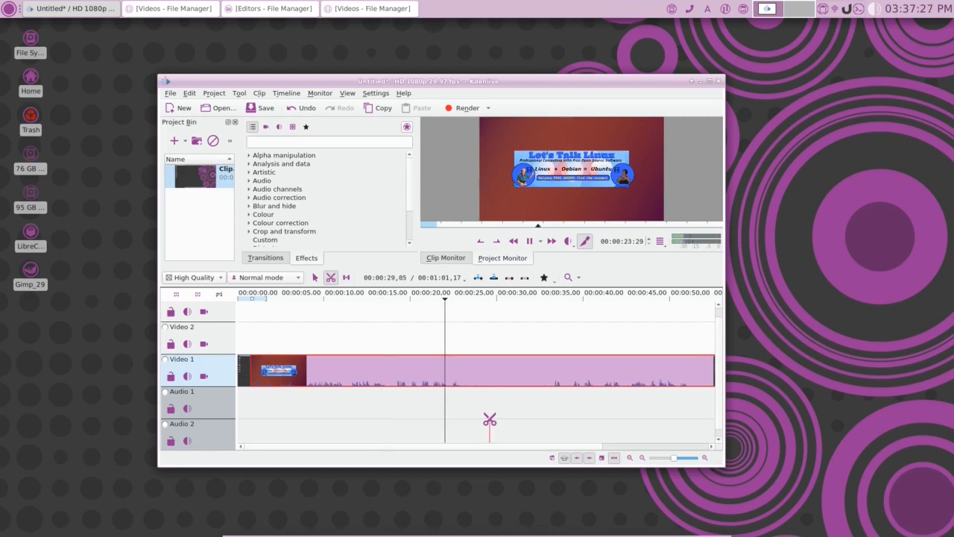
key("space")
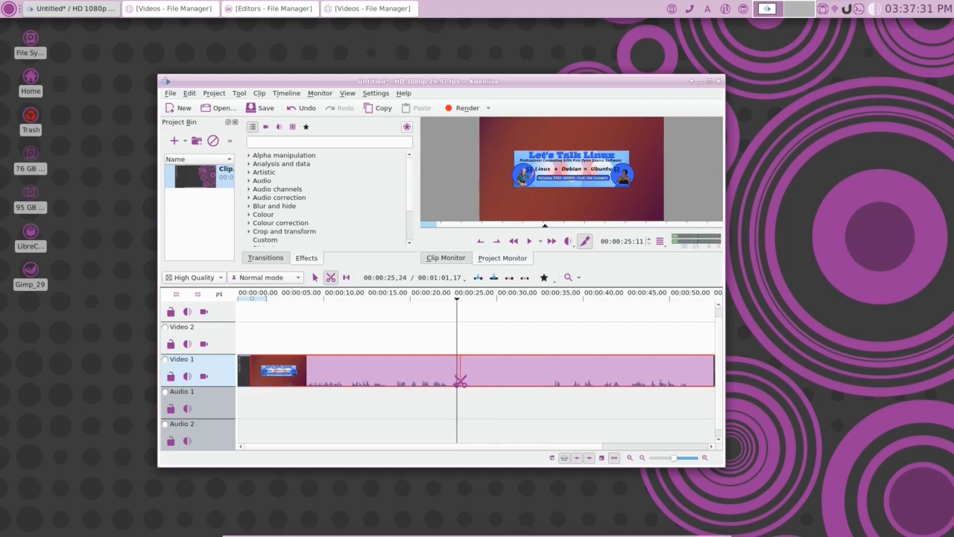
left_click(460, 380)
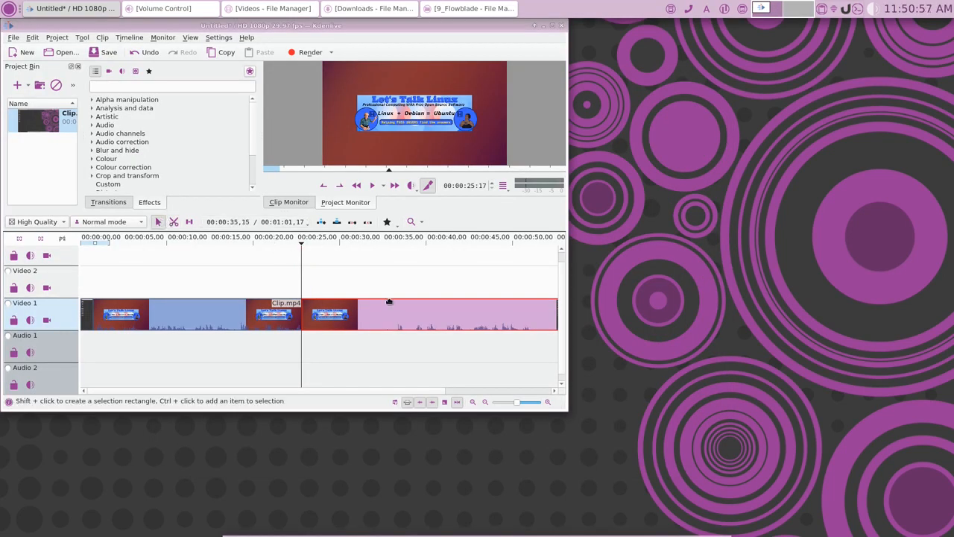
- Split the Video 1 clip at 00:00:36:11, where the title banner still shows after the second cut
left_click(388, 237)
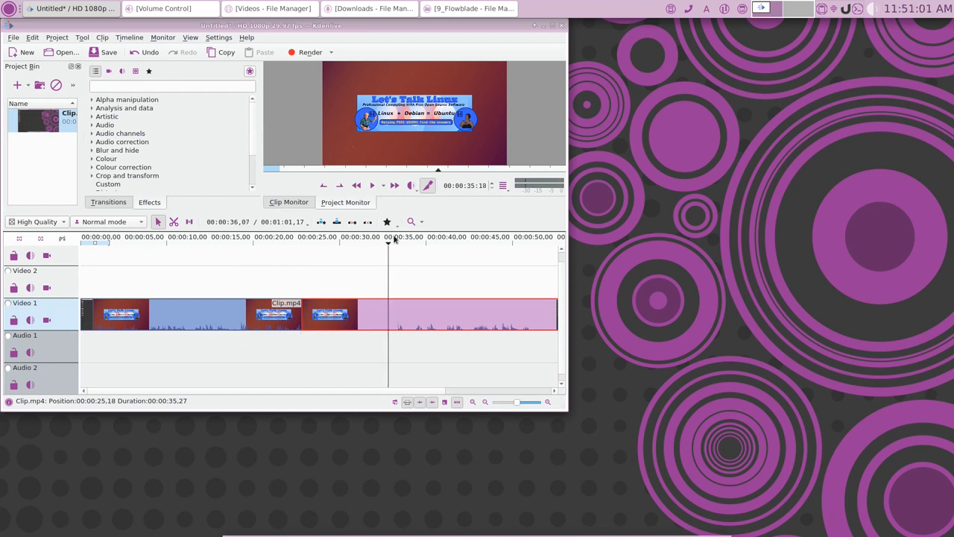
left_click(395, 236)
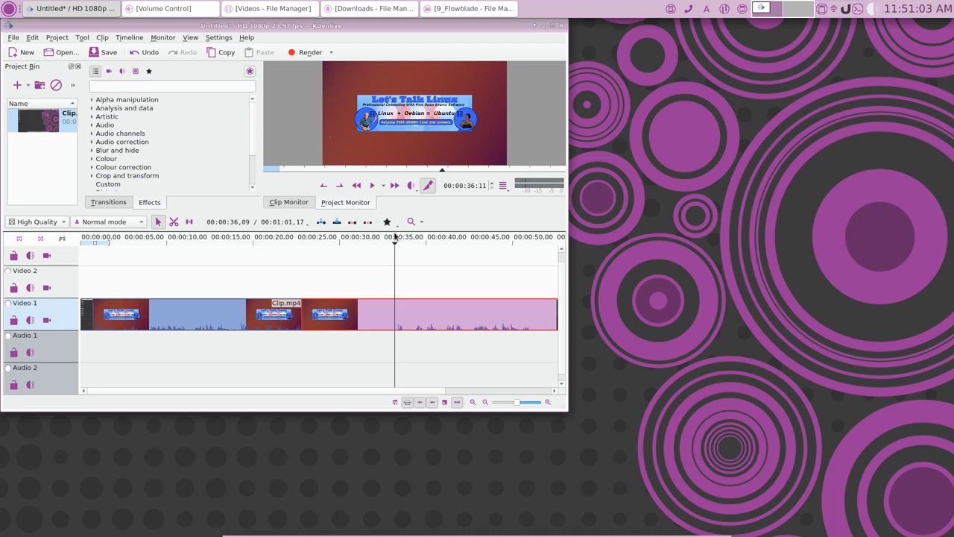
left_click(174, 221)
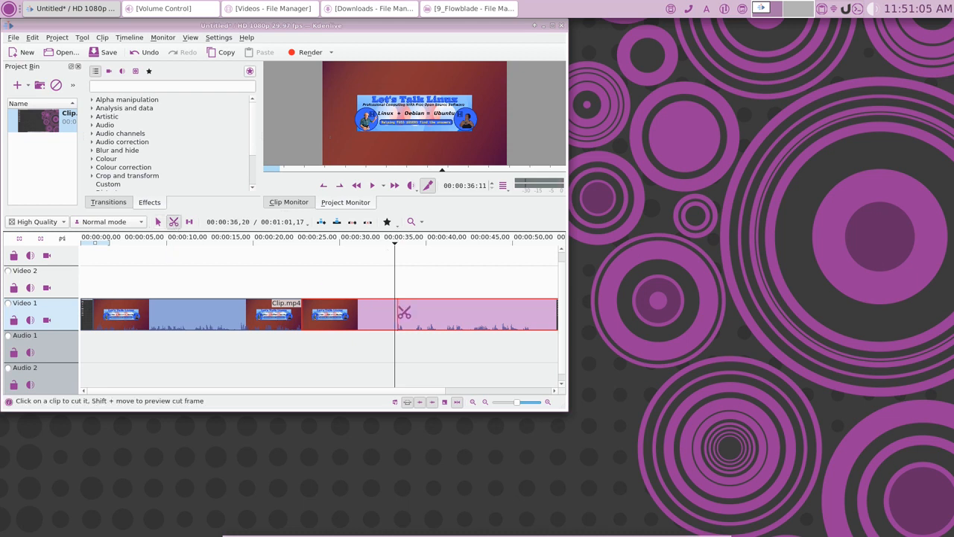
left_click(394, 314)
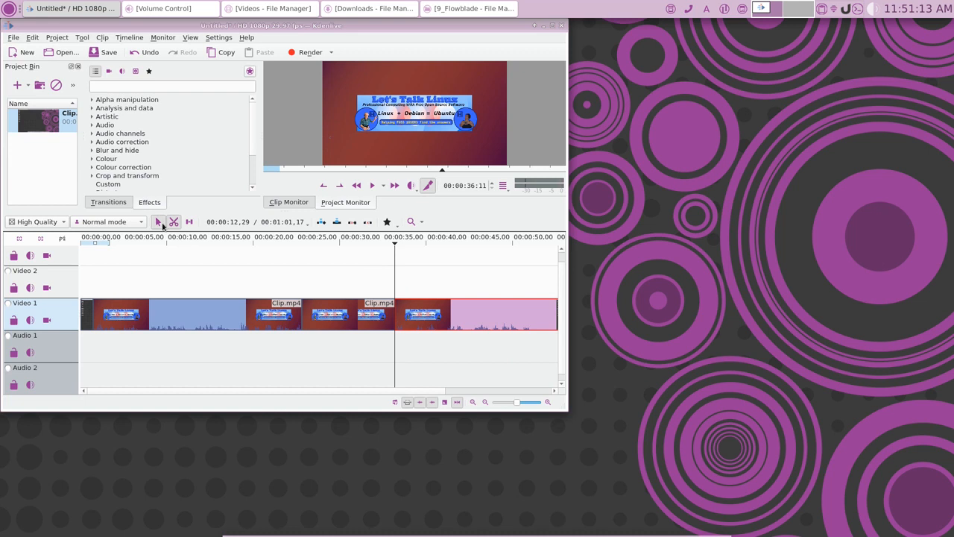
left_click(159, 222)
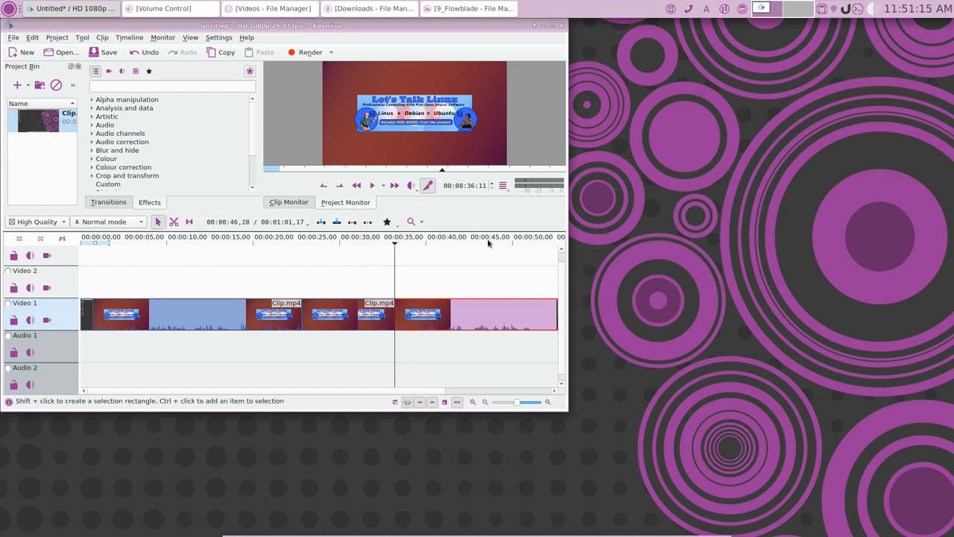
- Split the last Video 1 segment near its end, at 00:00:56:18
left_click(526, 242)
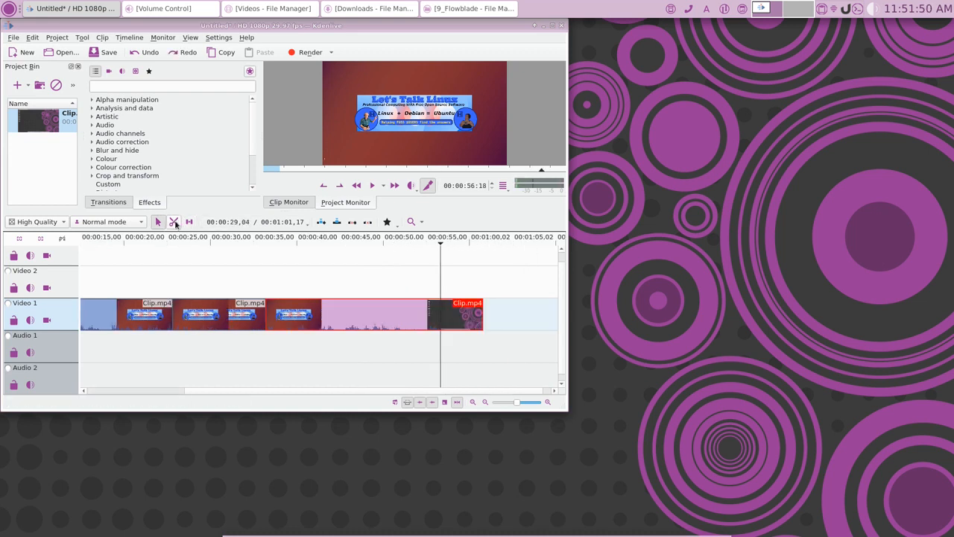
left_click(174, 222)
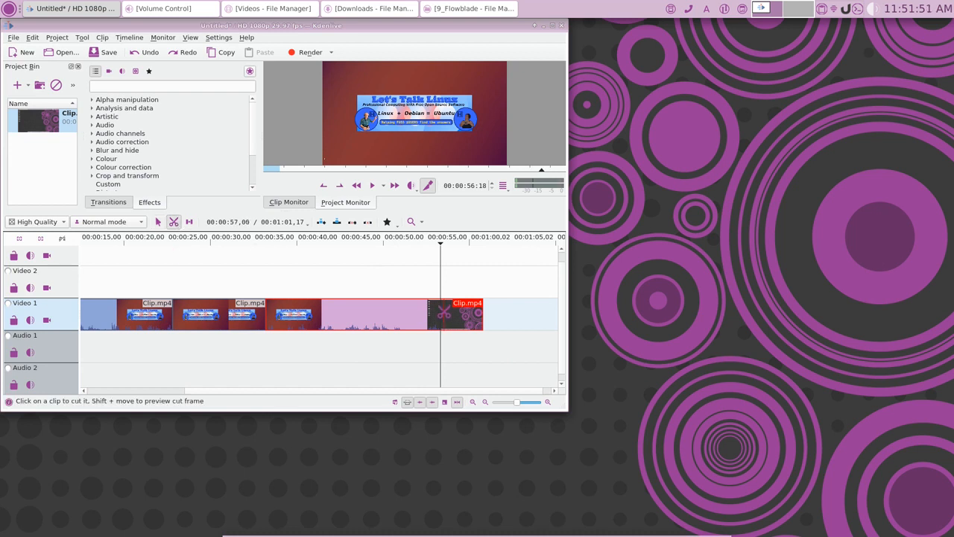
left_click(439, 314)
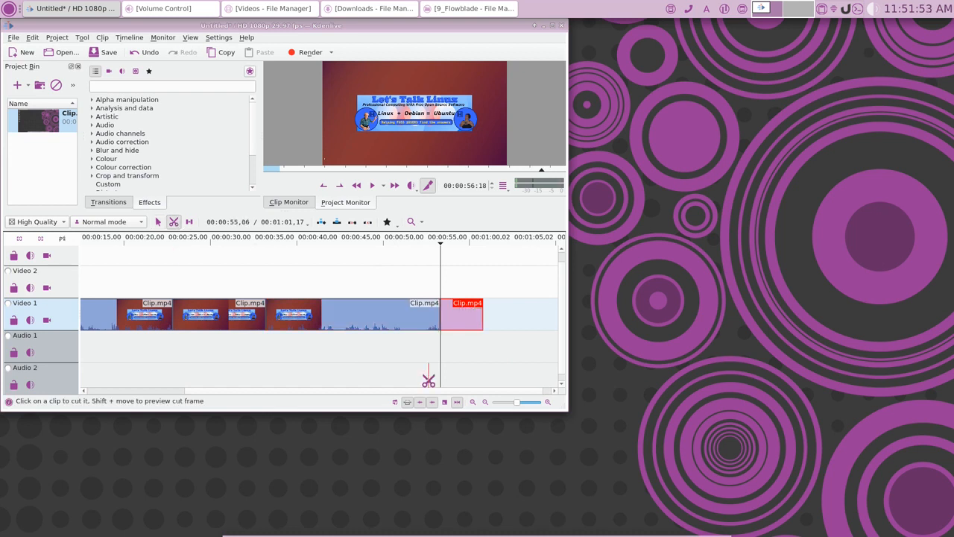
key("s")
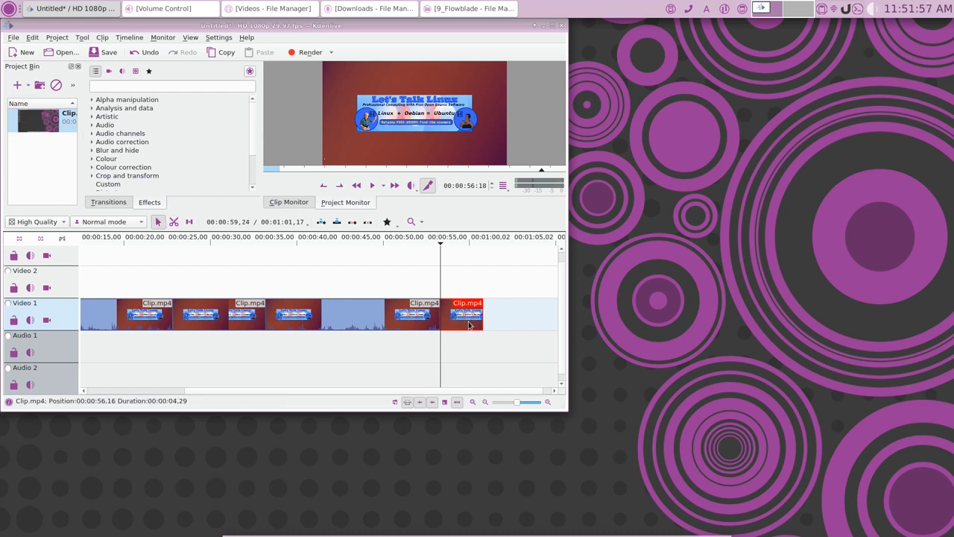
- Delete the Video 1 segments after 00:00:56:18, between about 25 and 36 seconds, and before 00:00:01:12
key("Delete")
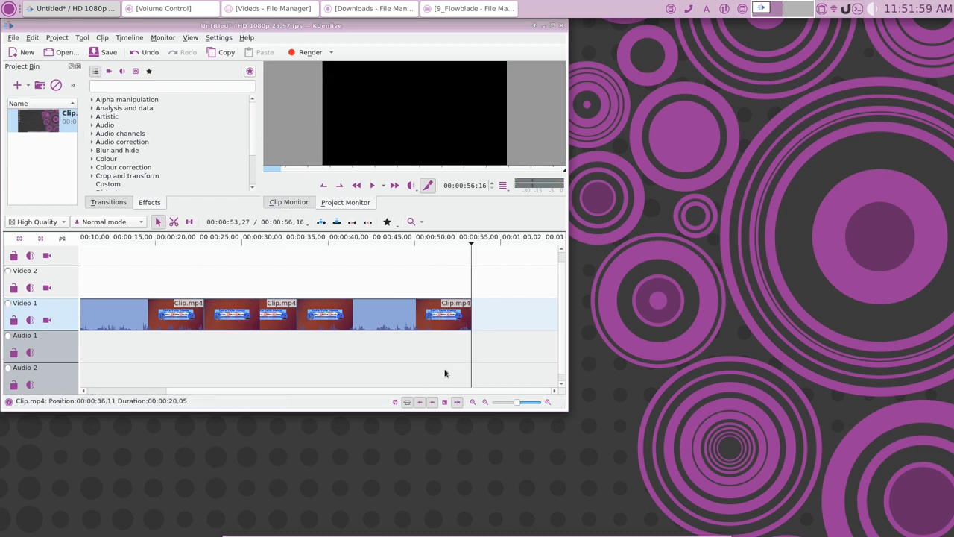
left_click_drag(445, 390, 396, 393)
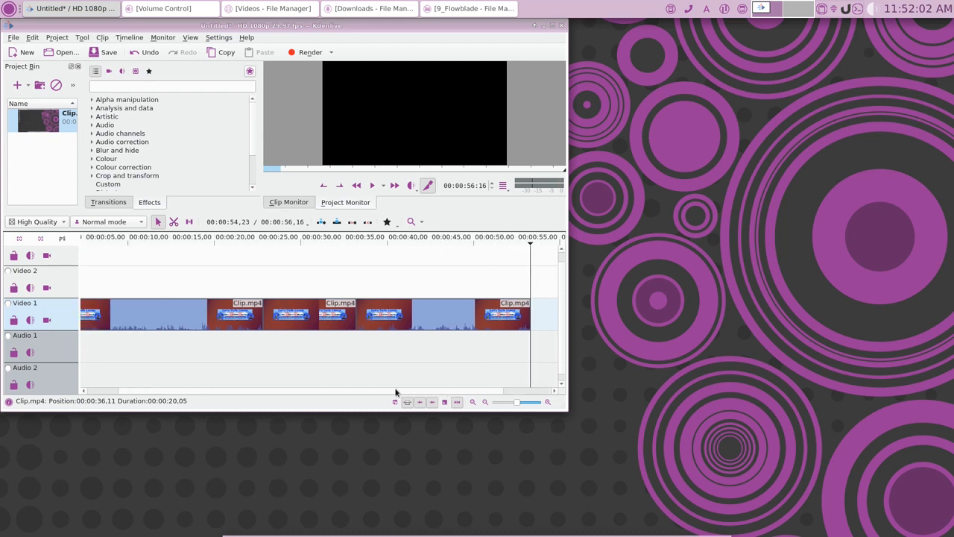
left_click(292, 318)
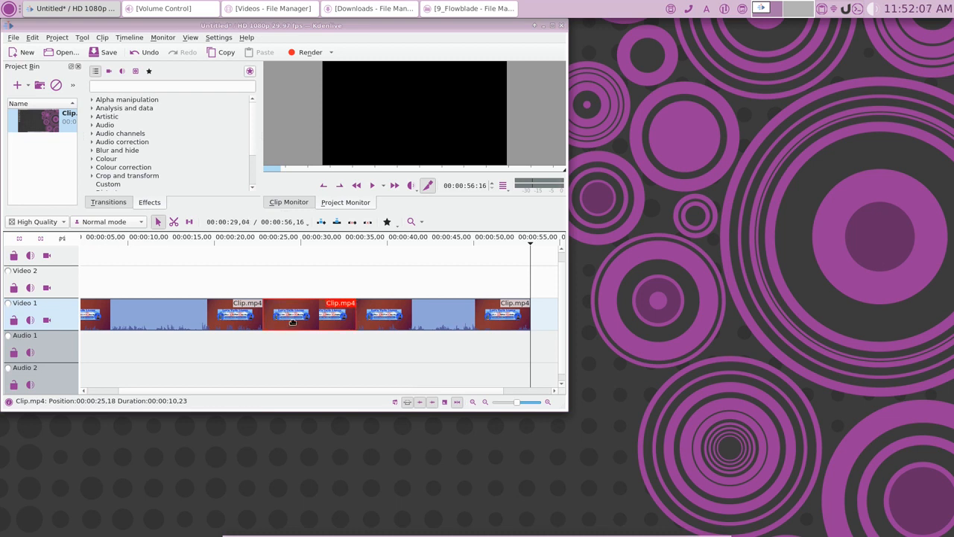
key("Delete")
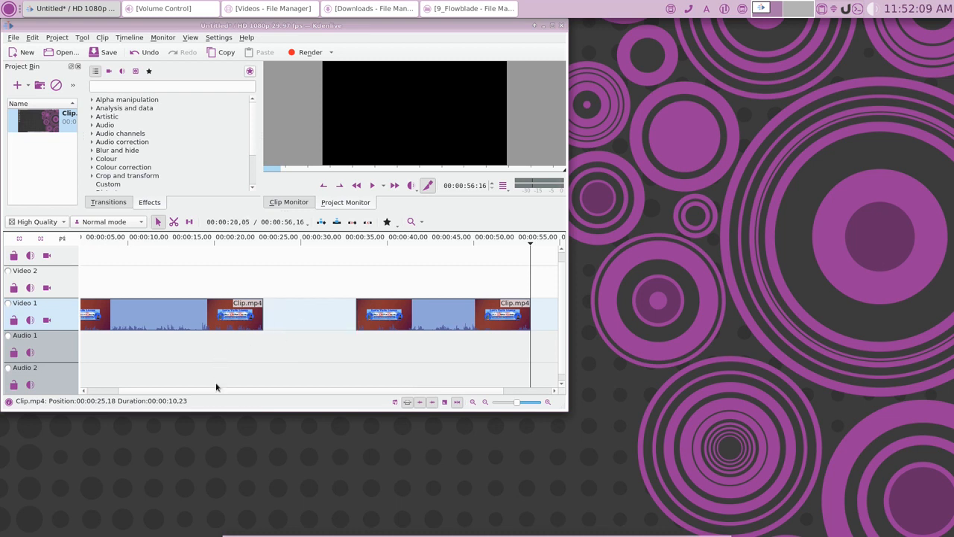
left_click_drag(213, 389, 171, 394)
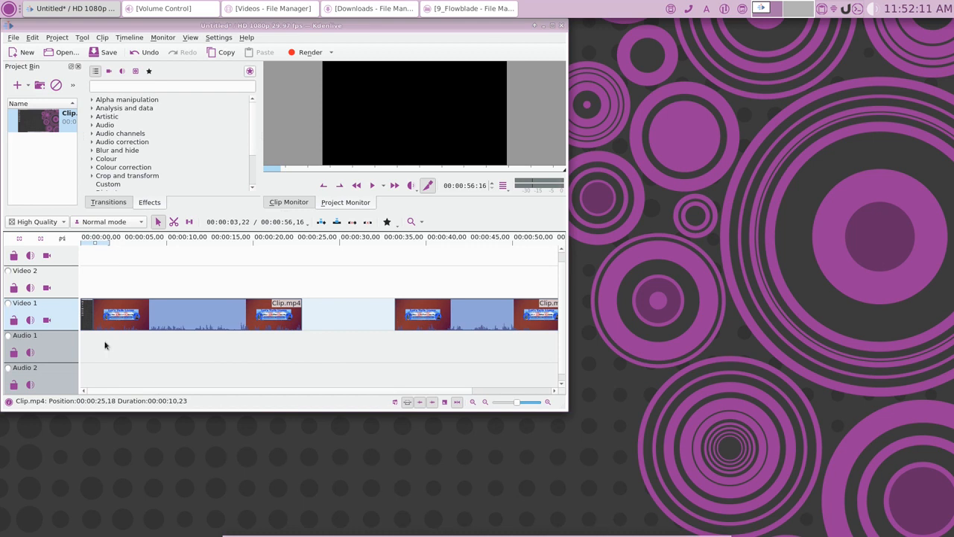
left_click(88, 314)
key("Delete")
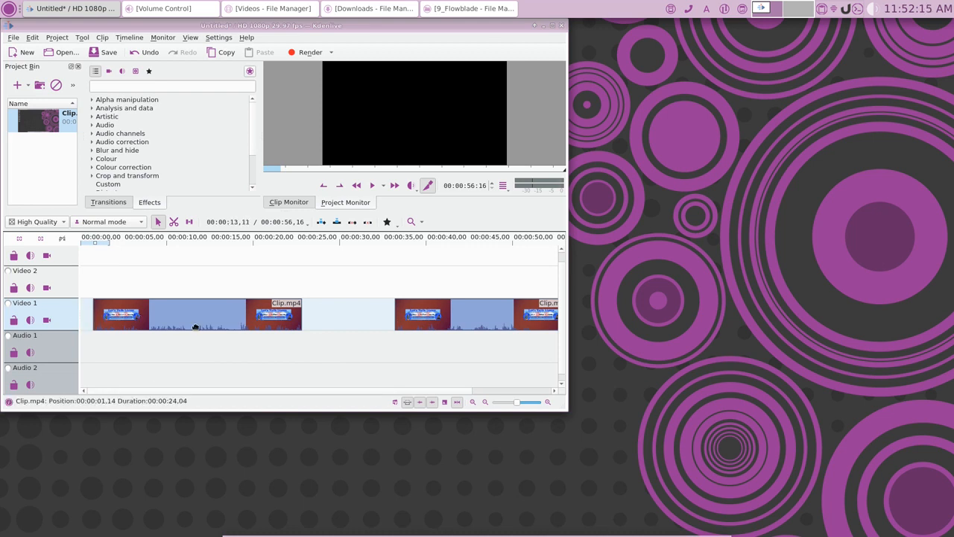
- Move the two remaining segments to the start of Video 1 without gaps and return the playhead to the project start
left_click_drag(187, 321, 177, 321)
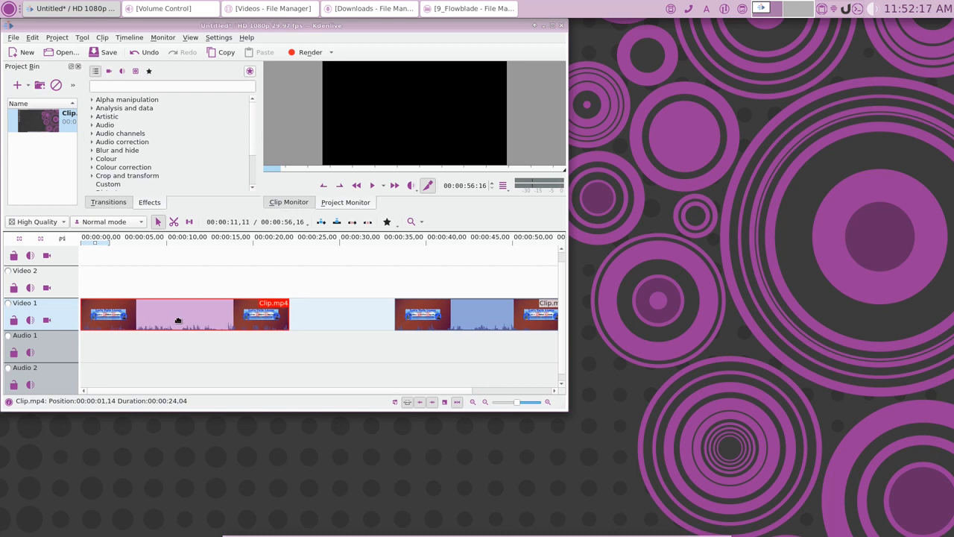
left_click_drag(488, 320, 388, 314)
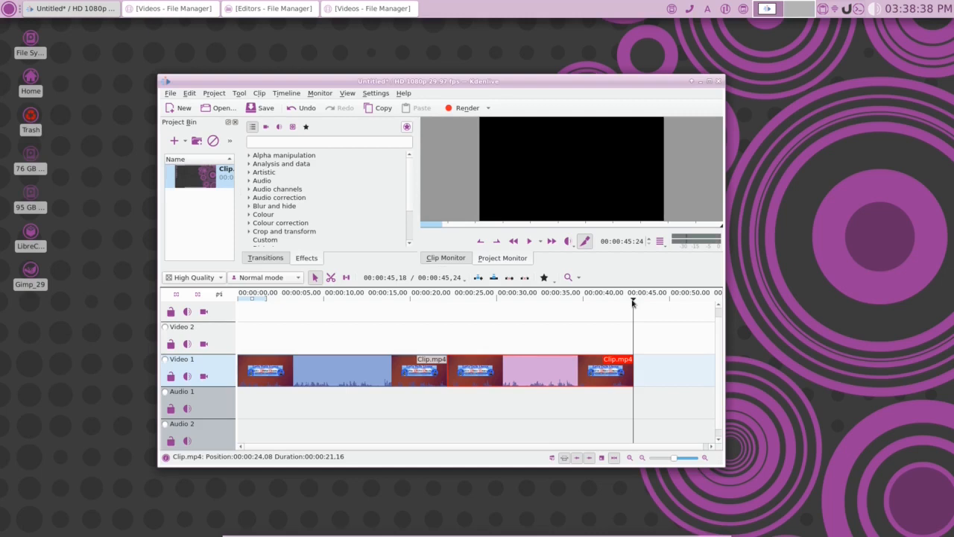
key("Home")
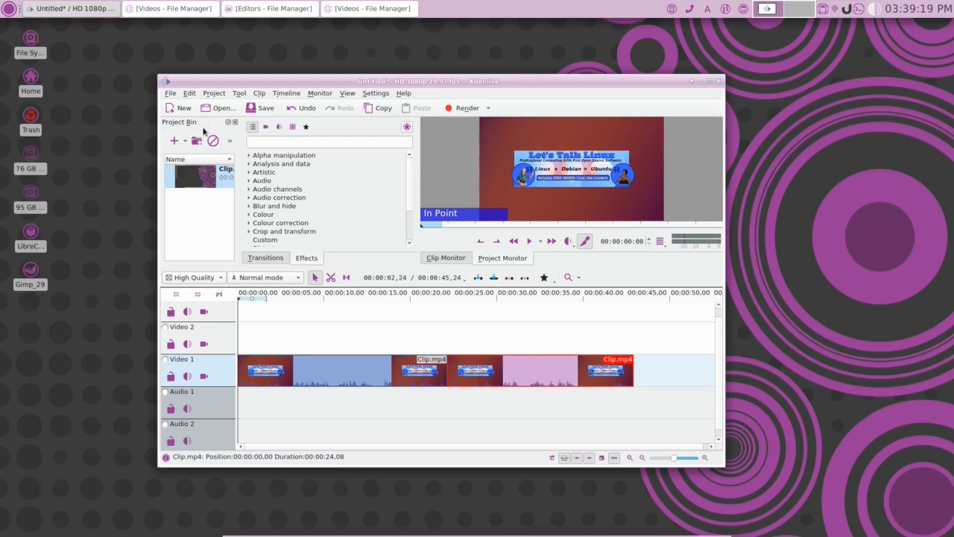
- Open the render settings and examine the available output formats, the job queue and the scripts
left_click(462, 109)
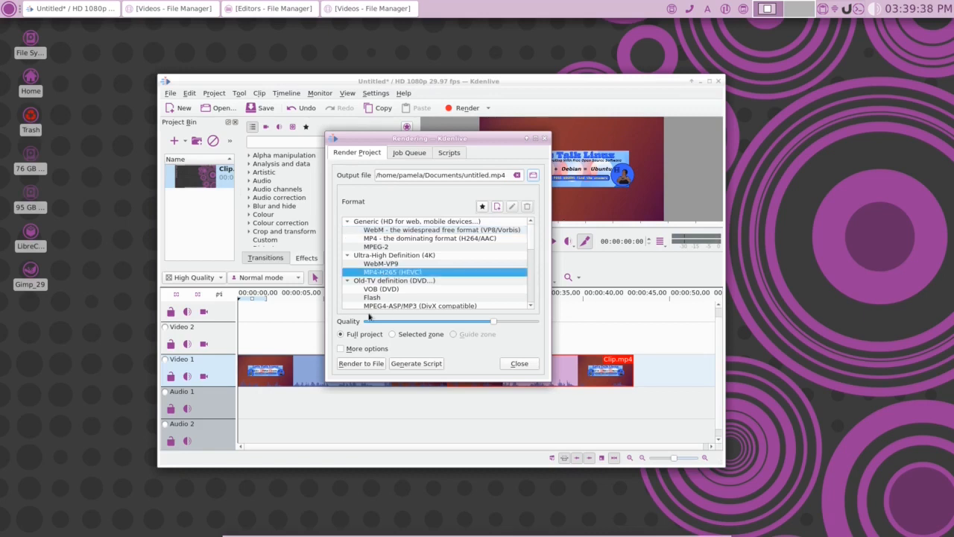
scroll(509, 259, "down", 1)
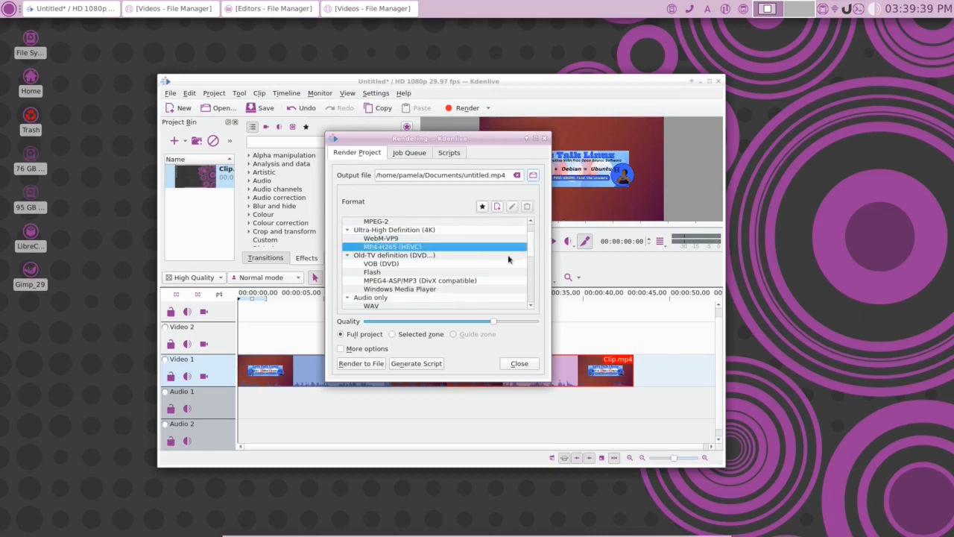
scroll(509, 258, "down", 1)
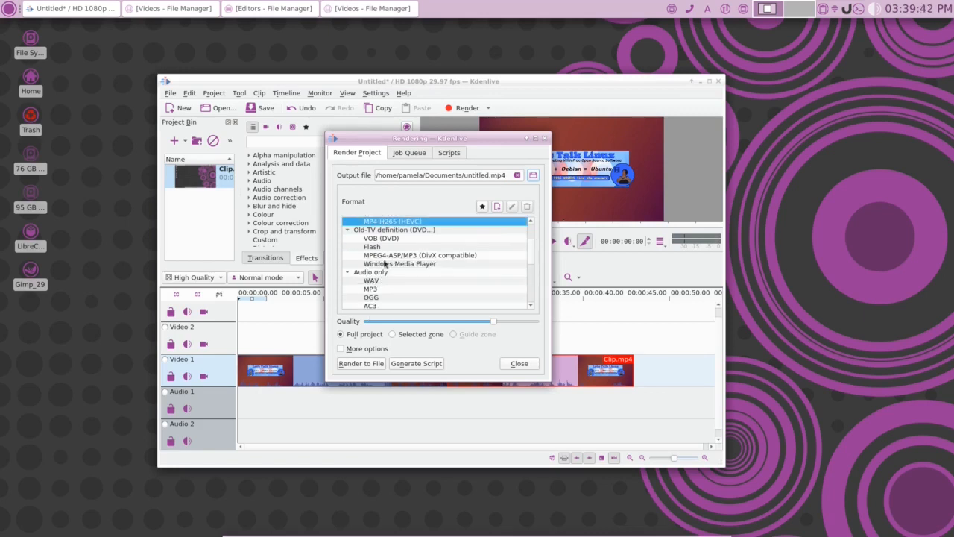
scroll(387, 257, "down", 1)
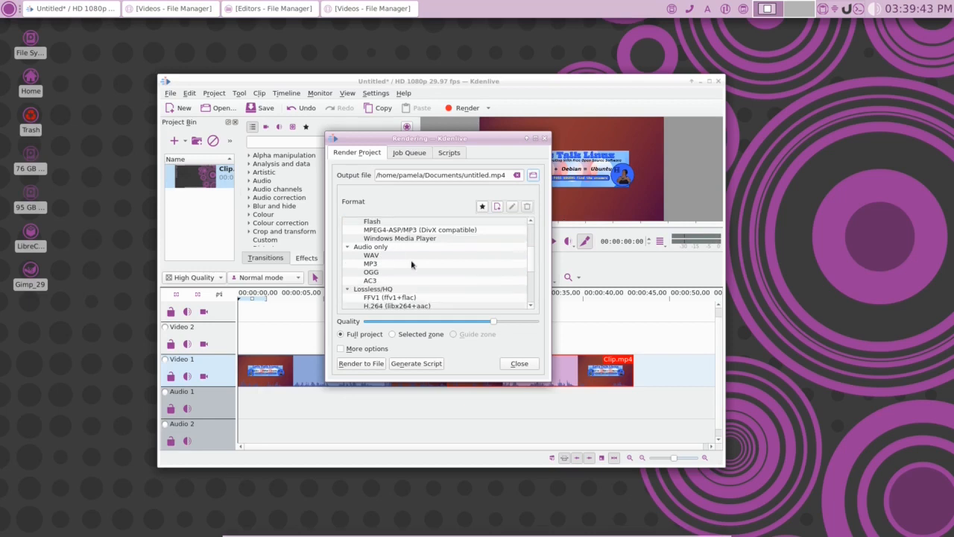
scroll(412, 264, "down", 3)
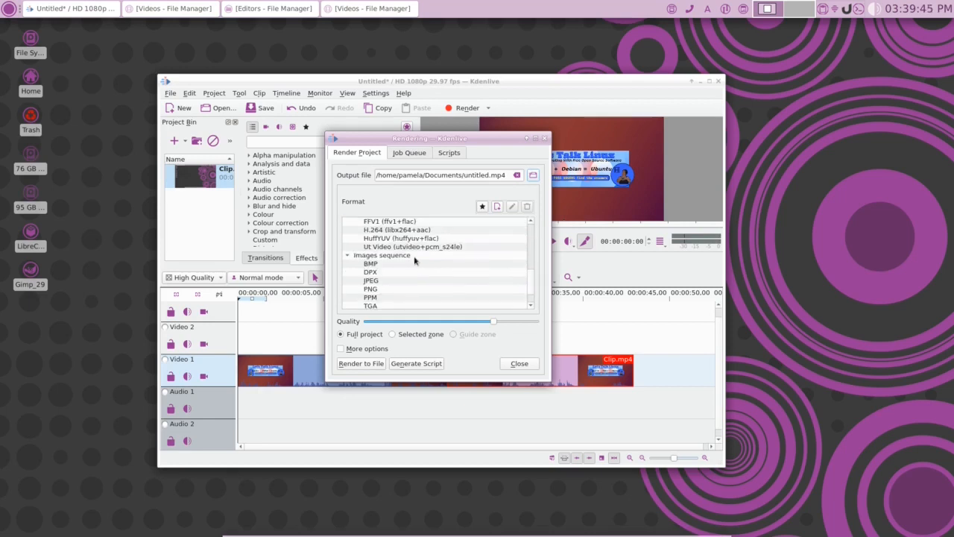
scroll(415, 261, "down", 1)
scroll(416, 269, "up", 4)
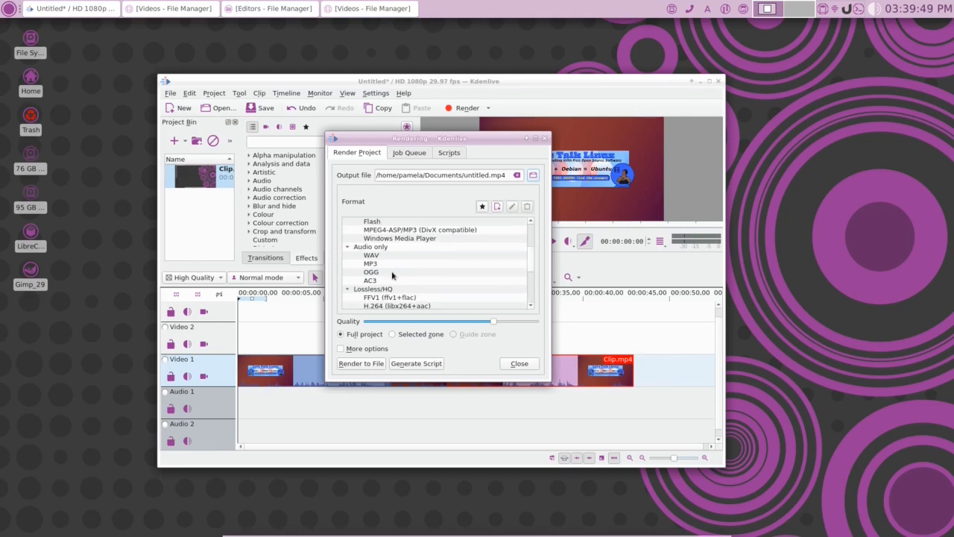
scroll(403, 275, "up", 3)
left_click(421, 272)
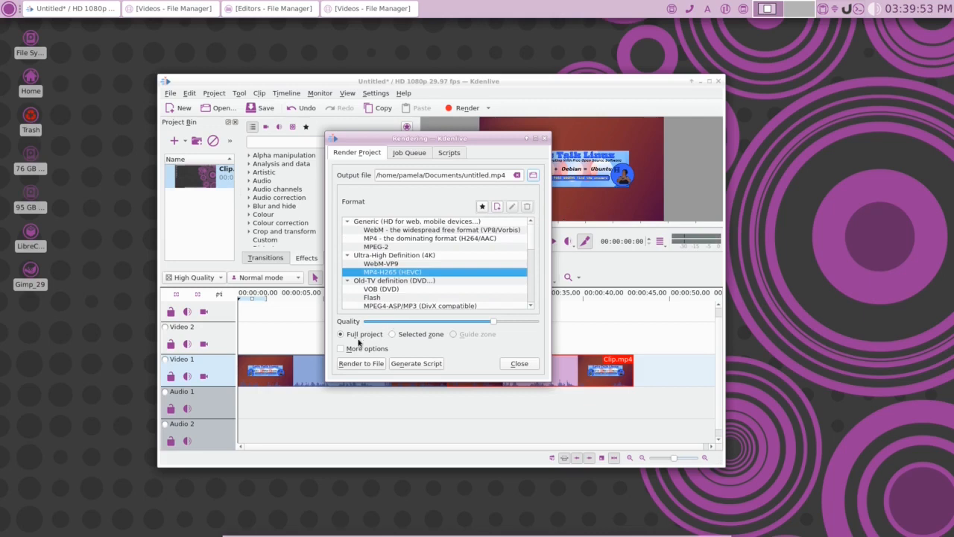
left_click(409, 154)
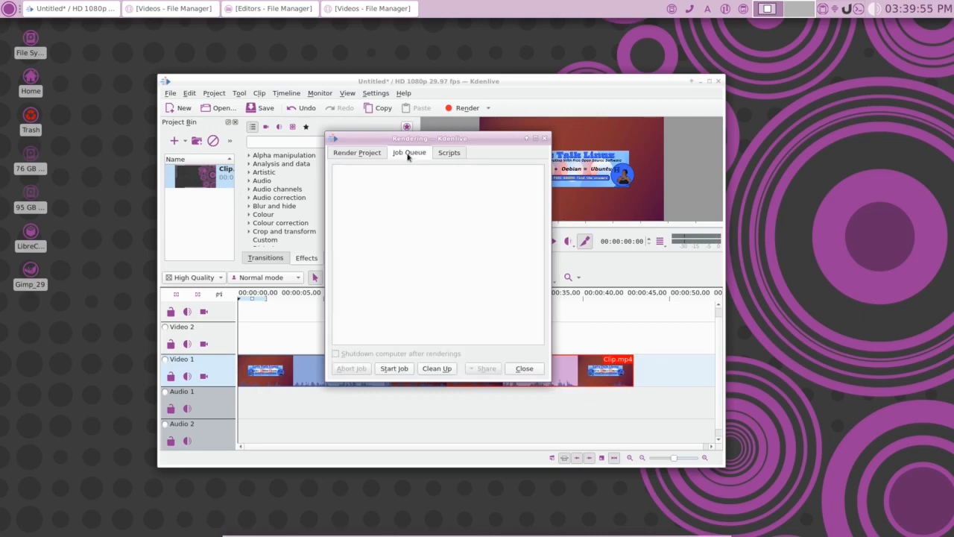
left_click(447, 153)
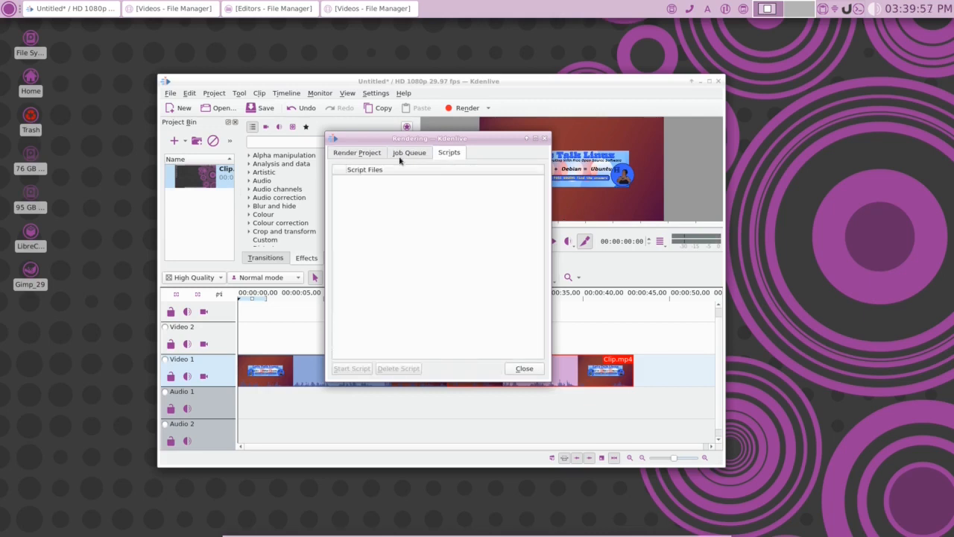
left_click(358, 152)
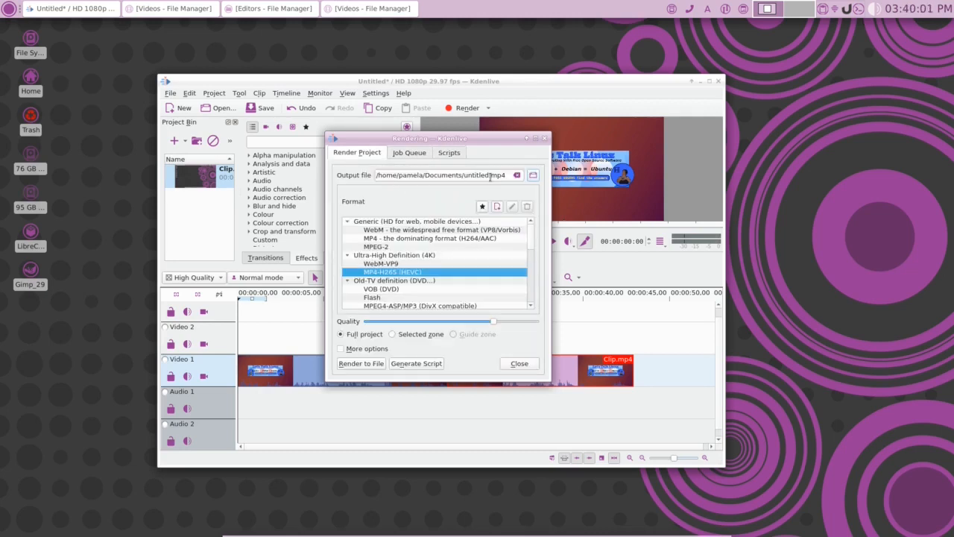
- Set the render output file to Test.mp4 in Videos/Editors/7_Kdenlive and choose the generic MP4 (H264/AAC) format
left_click(531, 177)
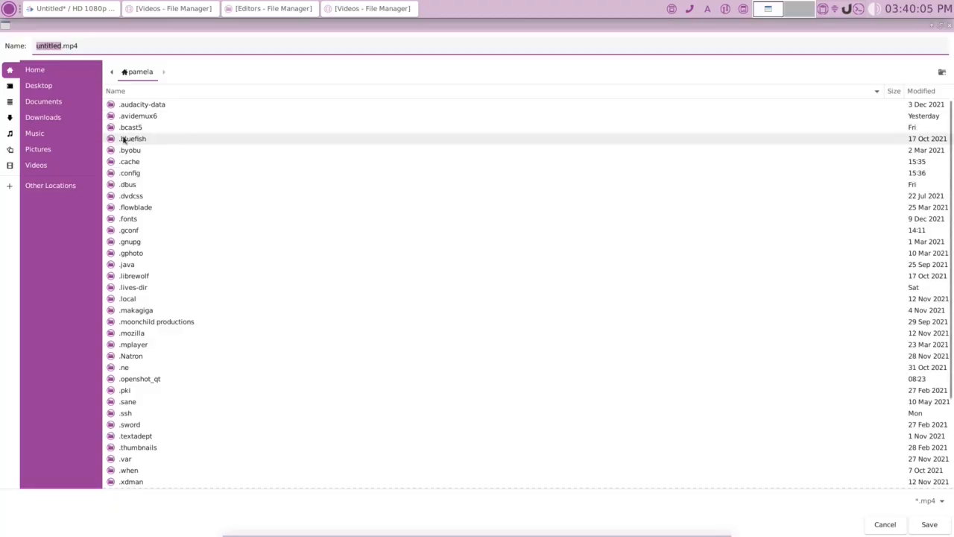
left_click(25, 165)
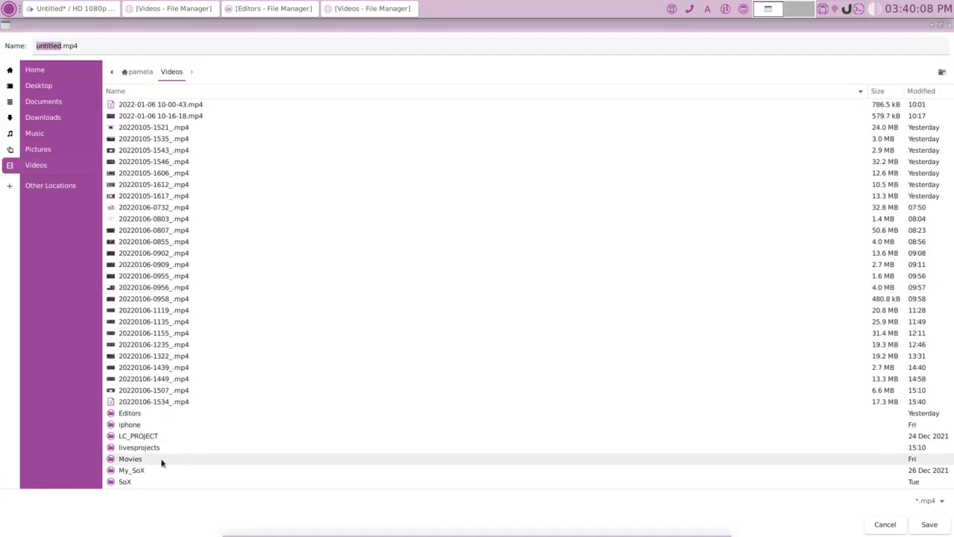
double_click(130, 413)
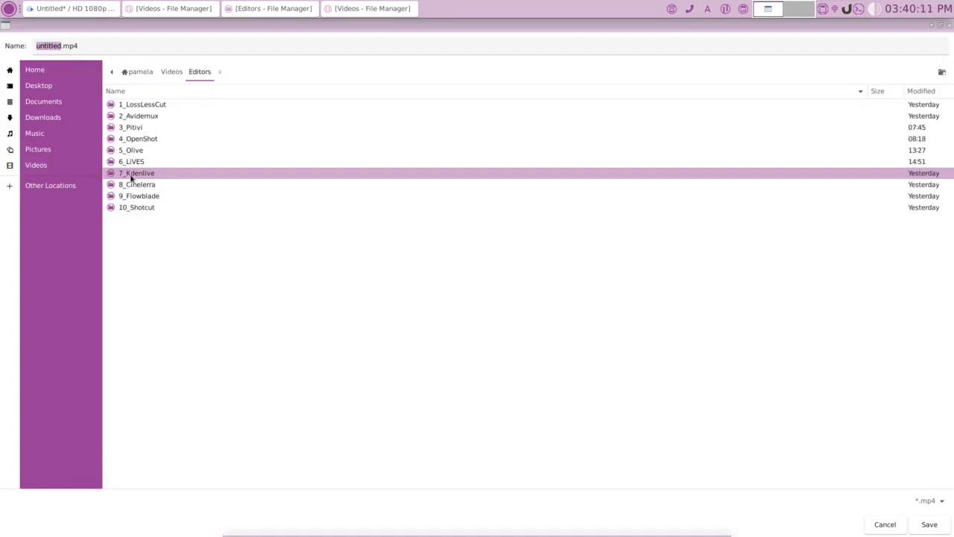
double_click(132, 173)
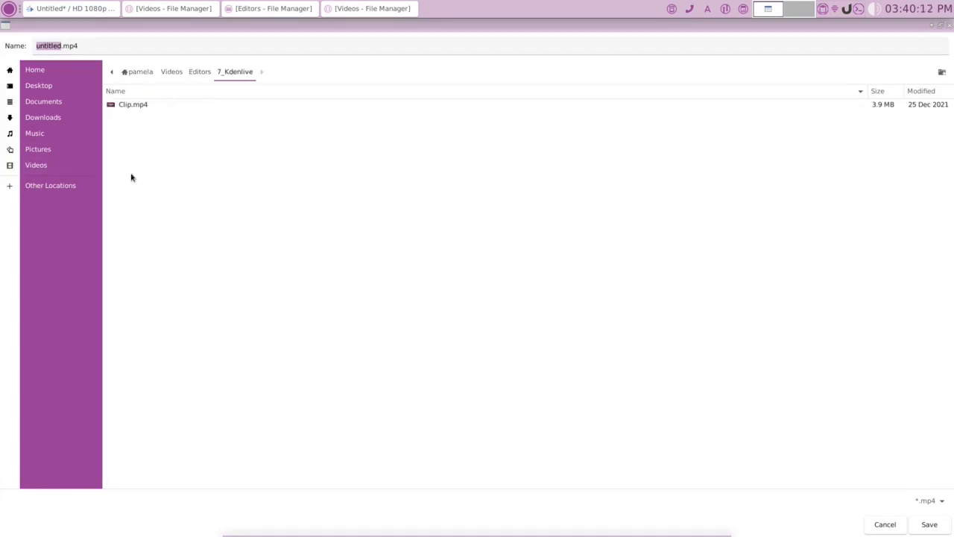
left_click(59, 46)
left_click_drag(60, 47, 30, 46)
type("Test")
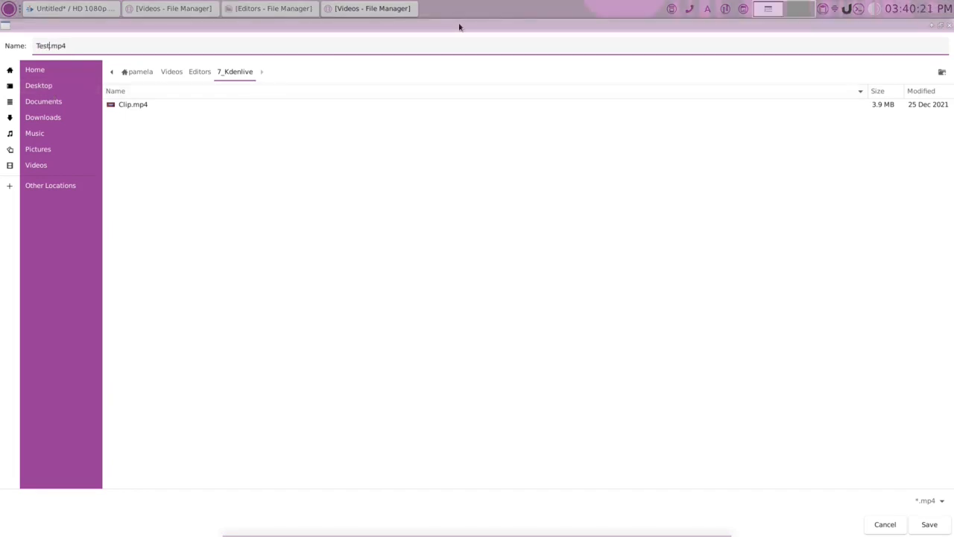
left_click(929, 524)
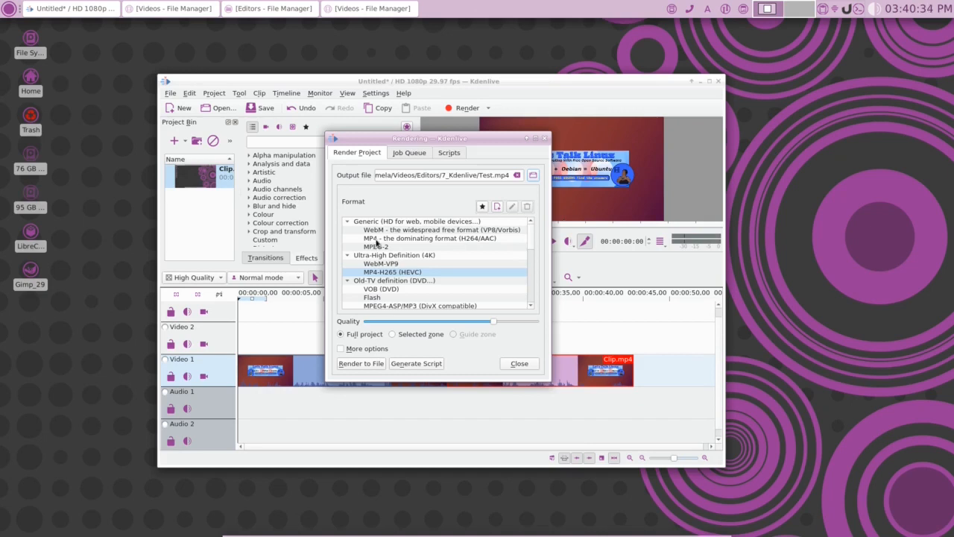
left_click(494, 240)
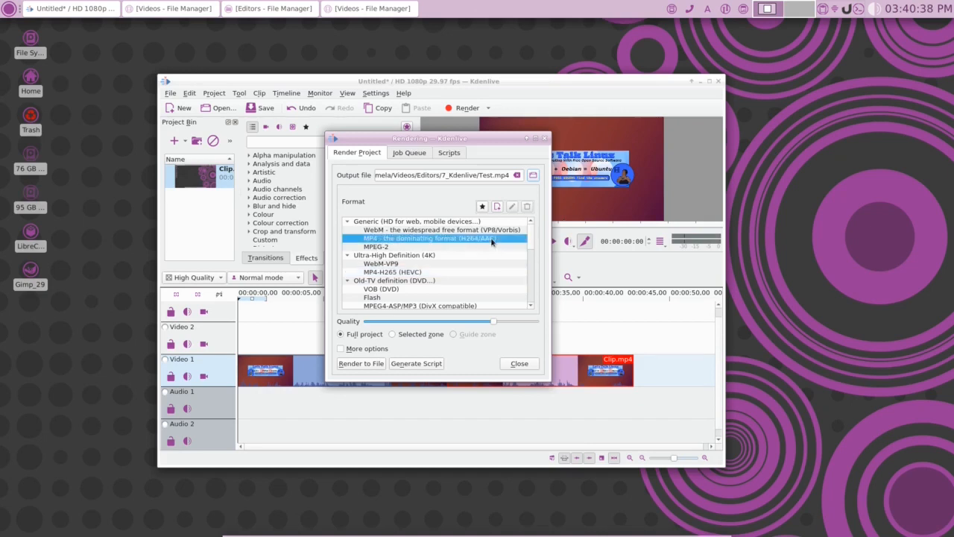
- Render the full project to Test.mp4 and close the render dialog when the job finishes
left_click(353, 365)
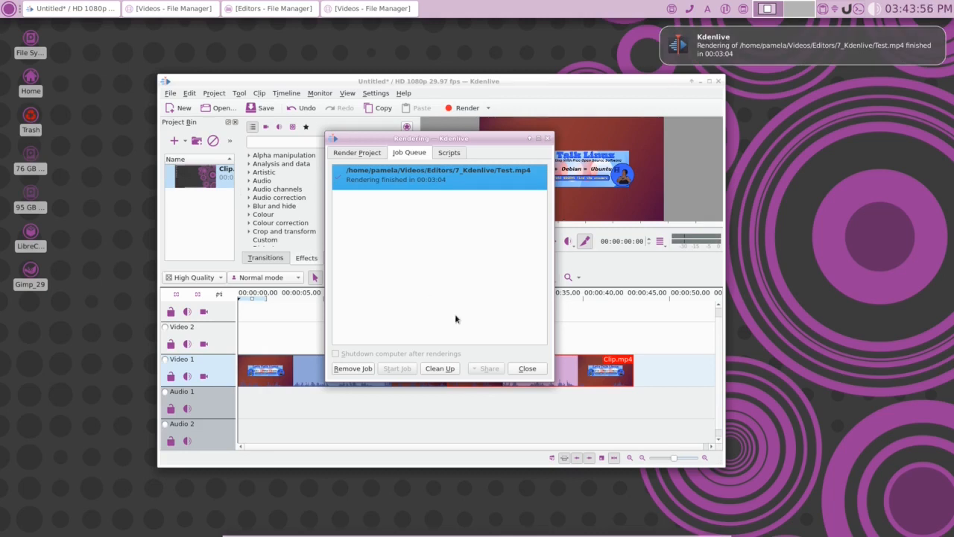
left_click(526, 368)
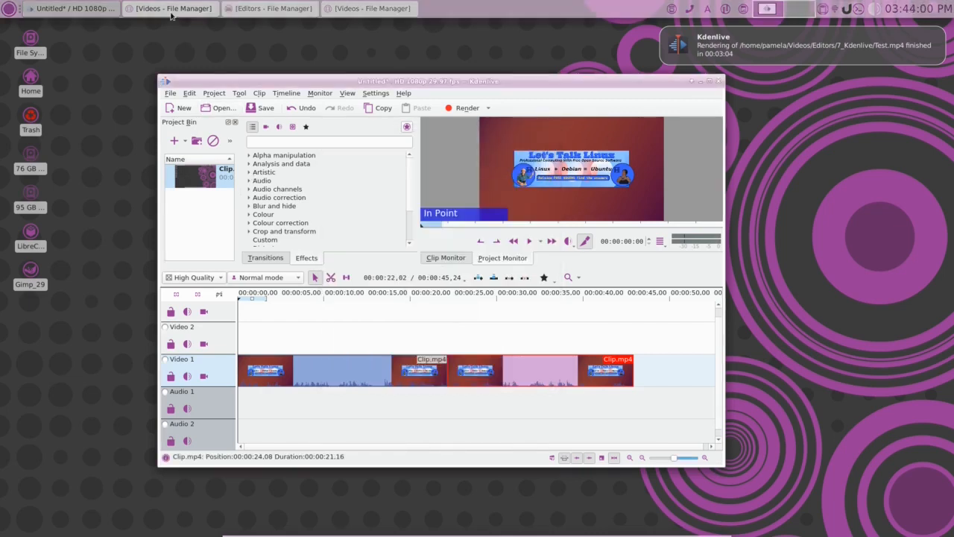
- Switch to the file manager, open the 7_Kdenlive folder and check the file size of Test.mp4 in its properties
left_click(271, 9)
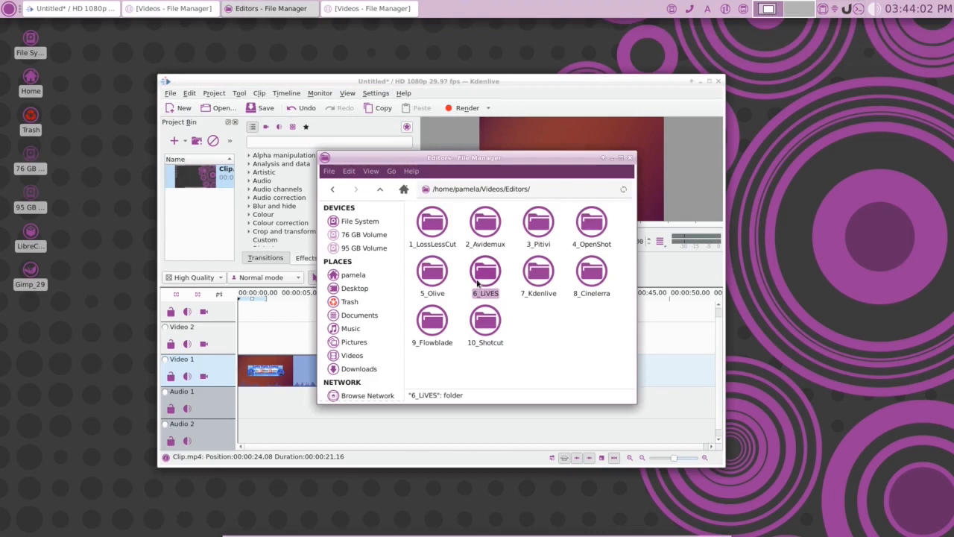
double_click(545, 274)
left_click(460, 224)
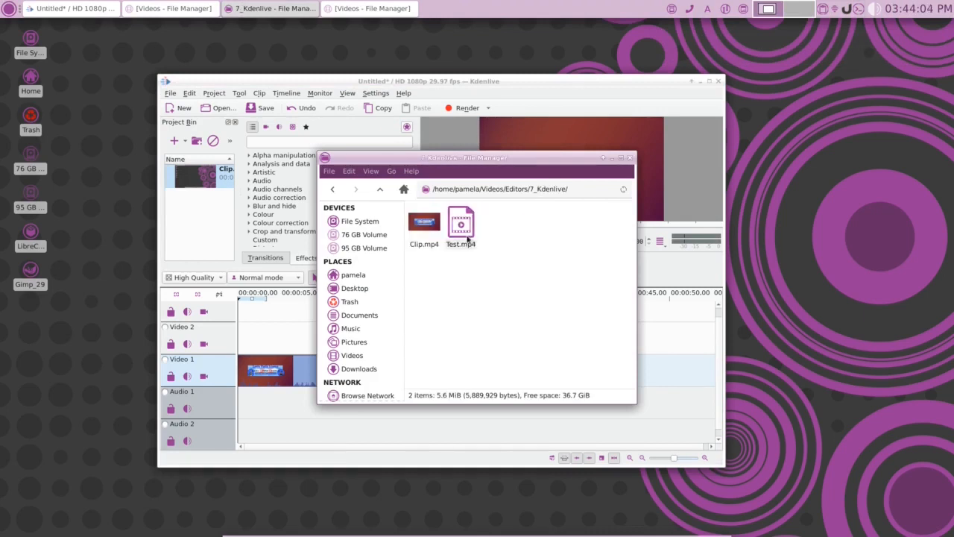
right_click(459, 222)
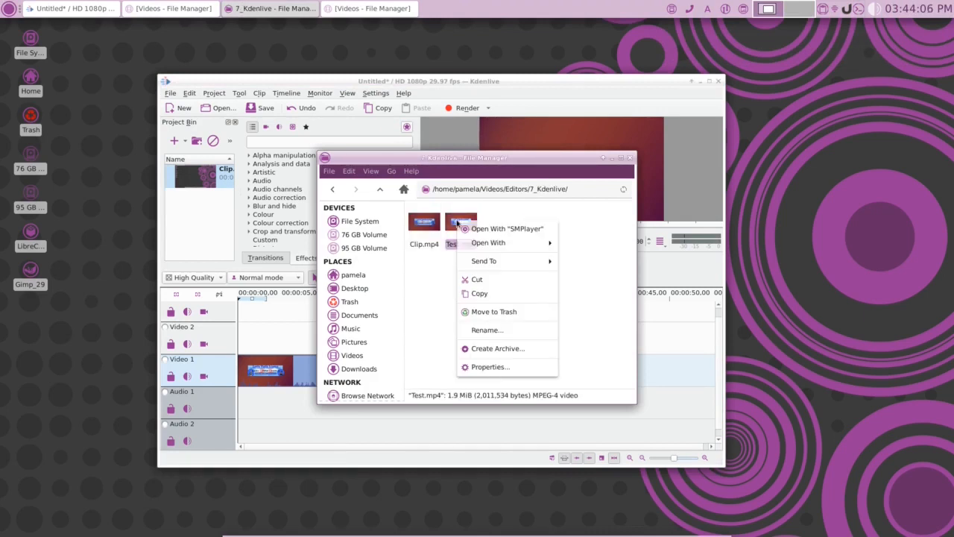
left_click(503, 366)
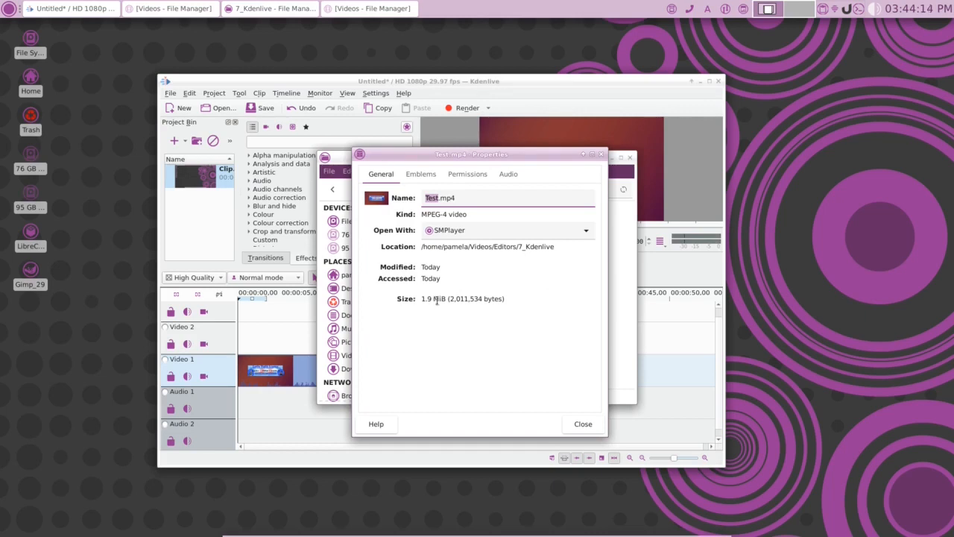
left_click(583, 424)
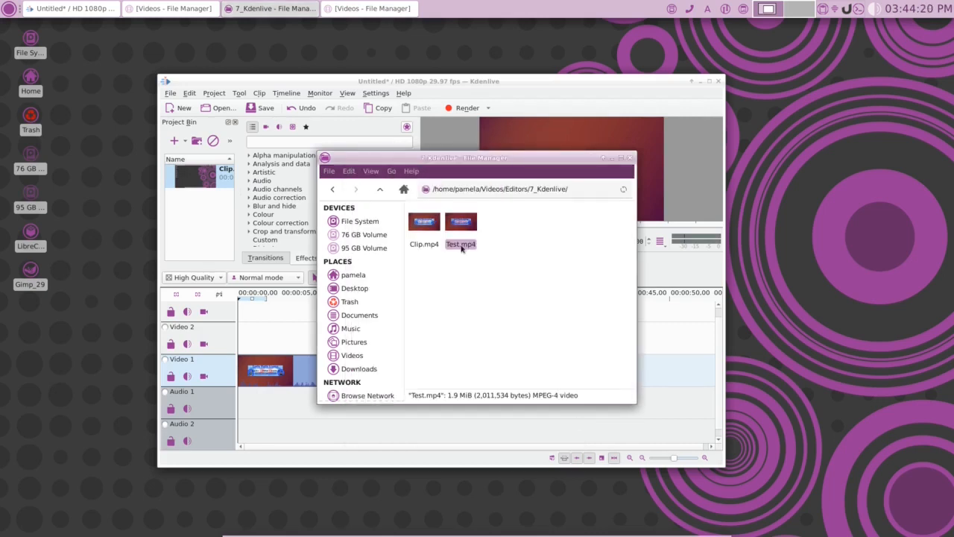
- Play Test.mp4 in SMPlayer to check the render, and return the file manager to the Editors folder before minimizing it
right_click(469, 222)
left_click(492, 227)
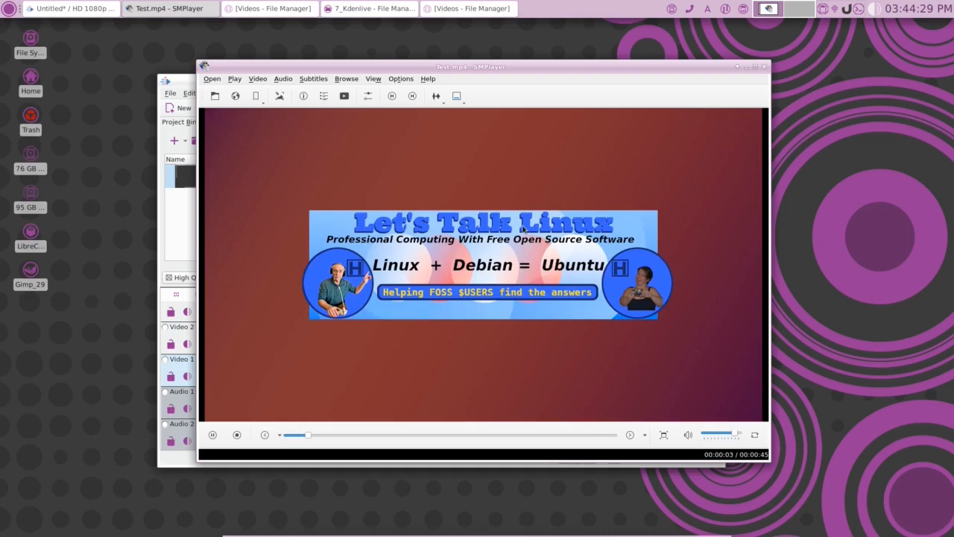
left_click(630, 434)
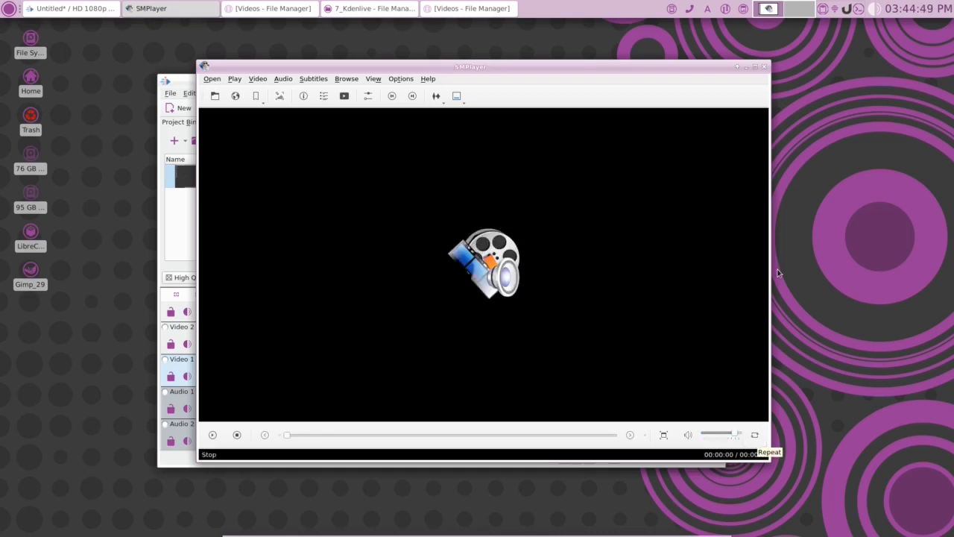
left_click(764, 66)
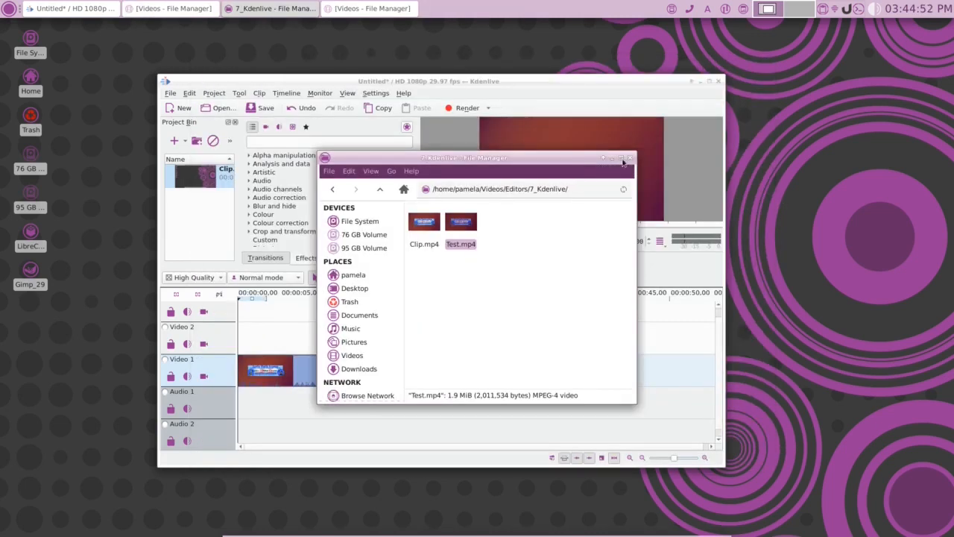
left_click(379, 189)
left_click(612, 157)
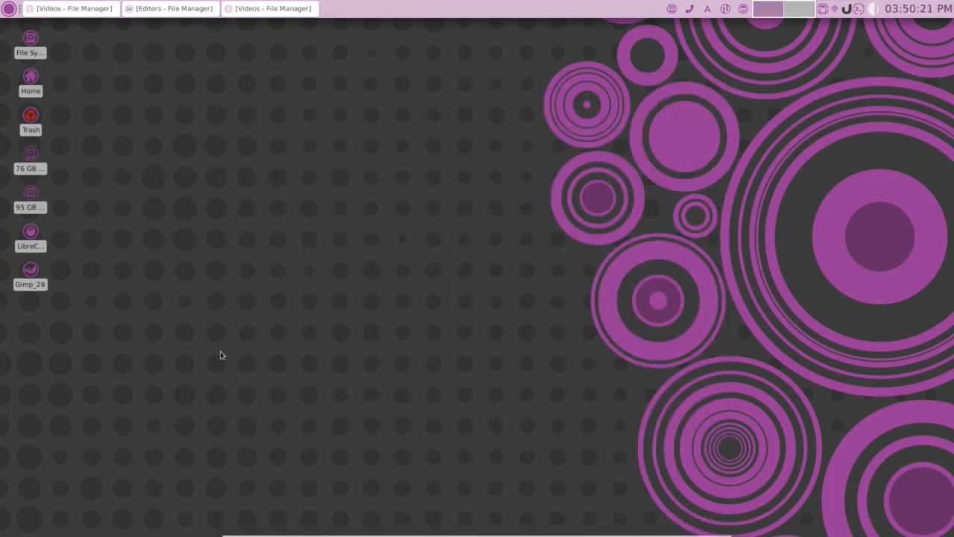
- Launch Cinelerra from the recently used applications and dismiss the tip of the day
left_click(7, 9)
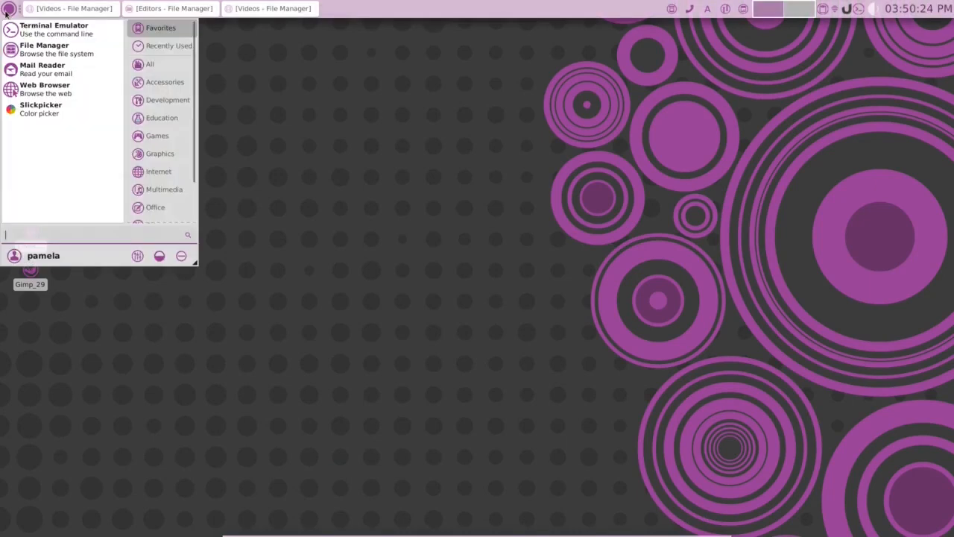
left_click(161, 47)
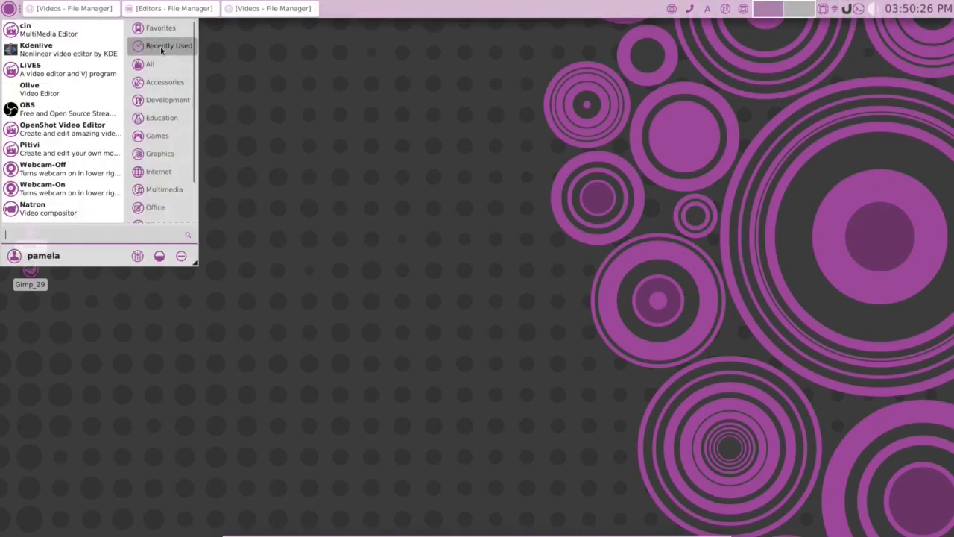
left_click(57, 29)
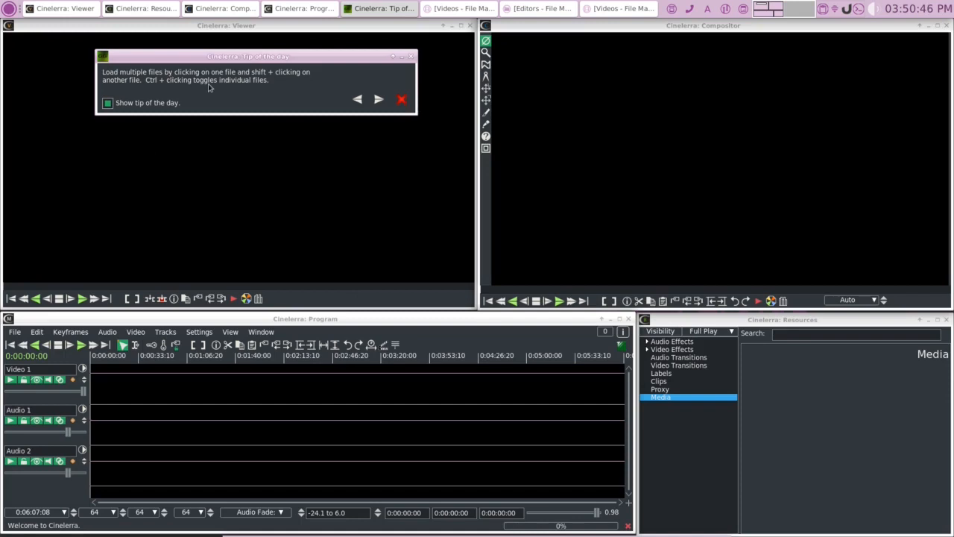
left_click(402, 101)
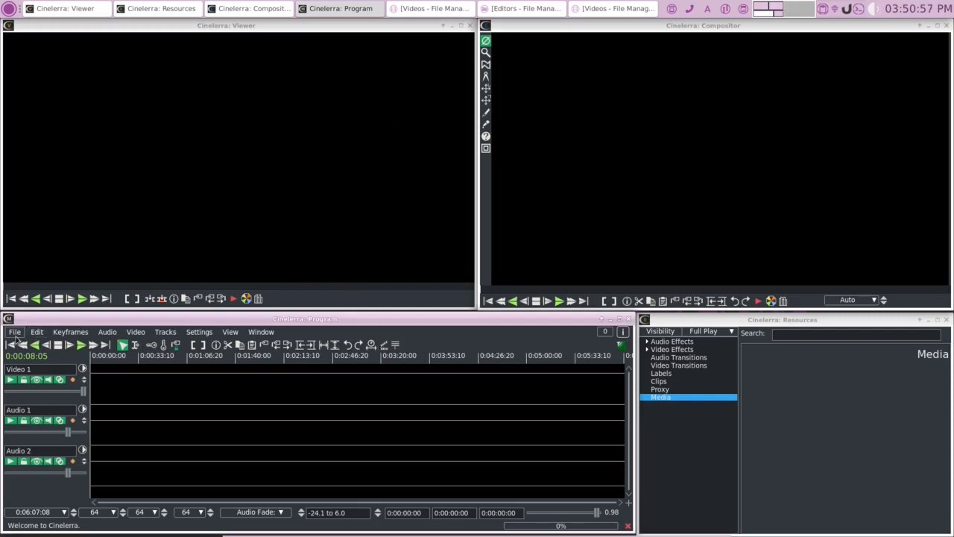
- Load Clip.mp4 from Videos/Editors/8_Cinelerra with the strategy Create new resources only
left_click(15, 333)
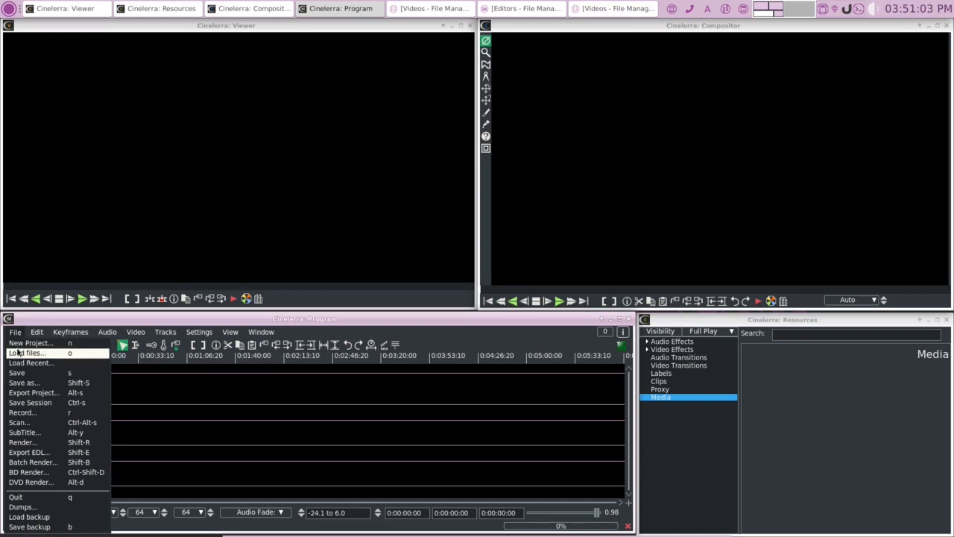
left_click(18, 352)
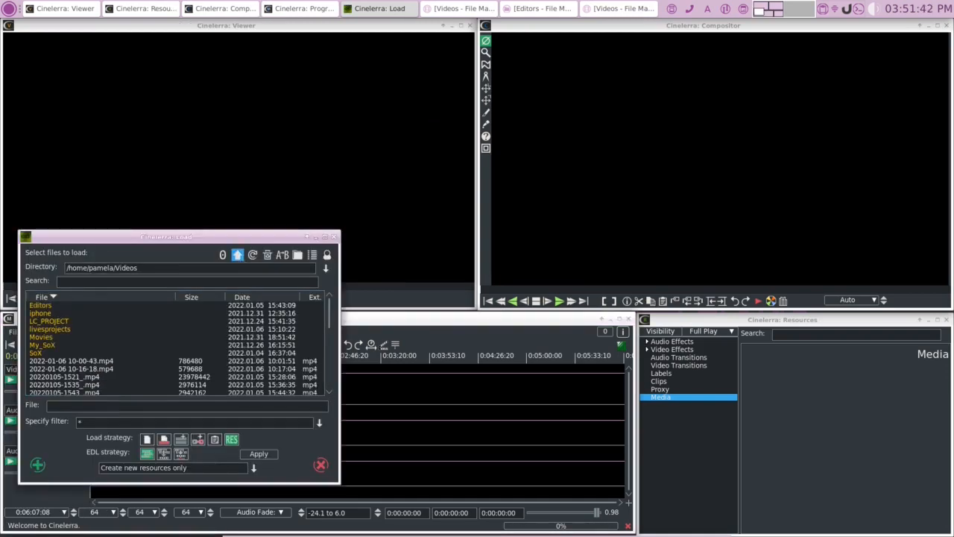
left_click(33, 306)
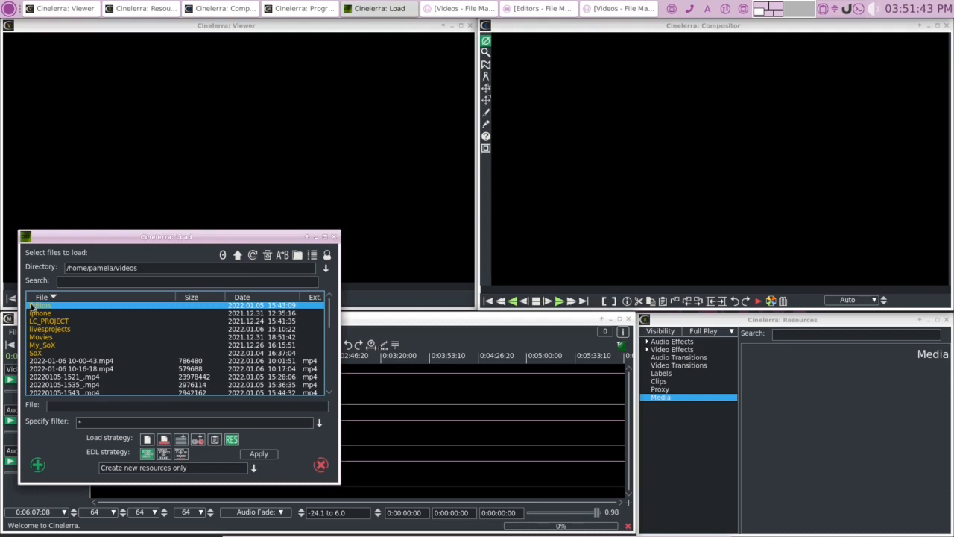
double_click(33, 305)
left_click(65, 332)
left_click(57, 354)
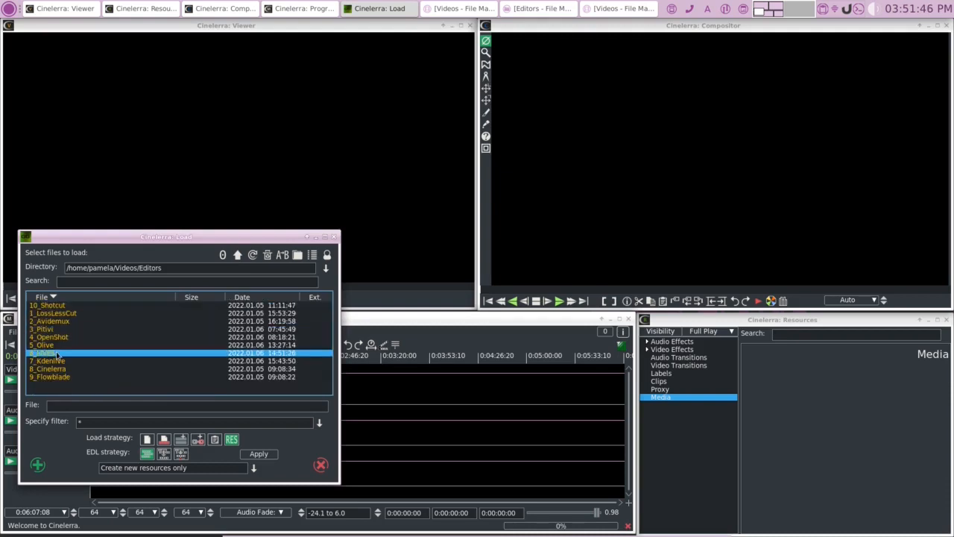
left_click(58, 368)
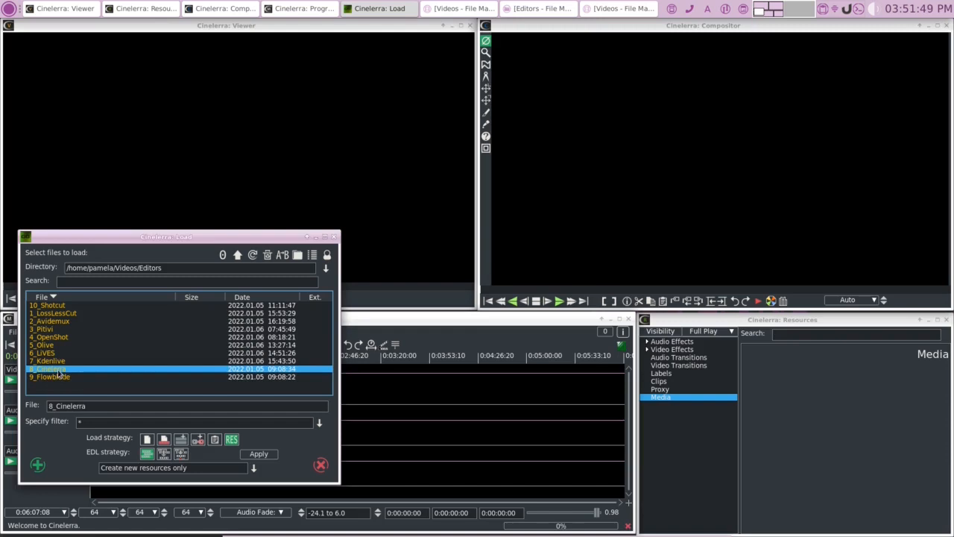
double_click(58, 370)
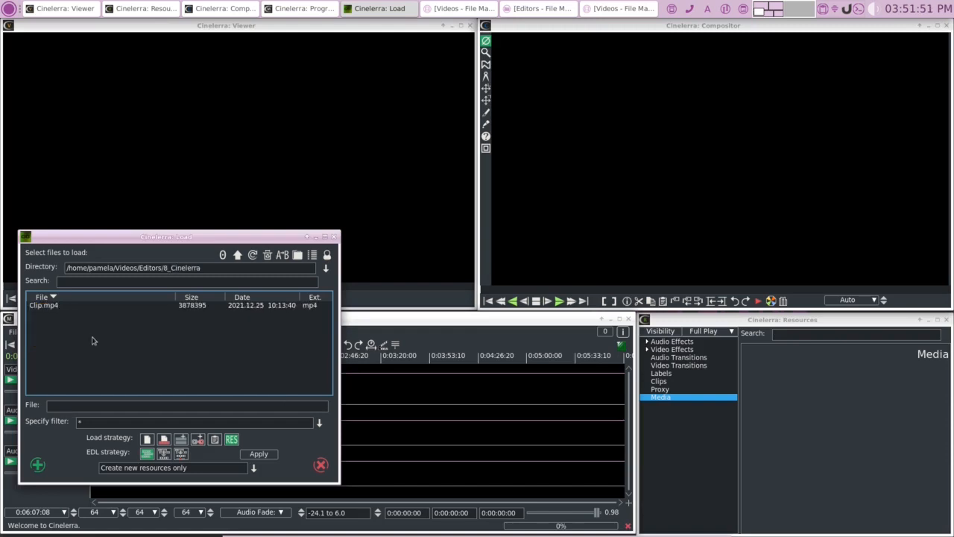
left_click(50, 309)
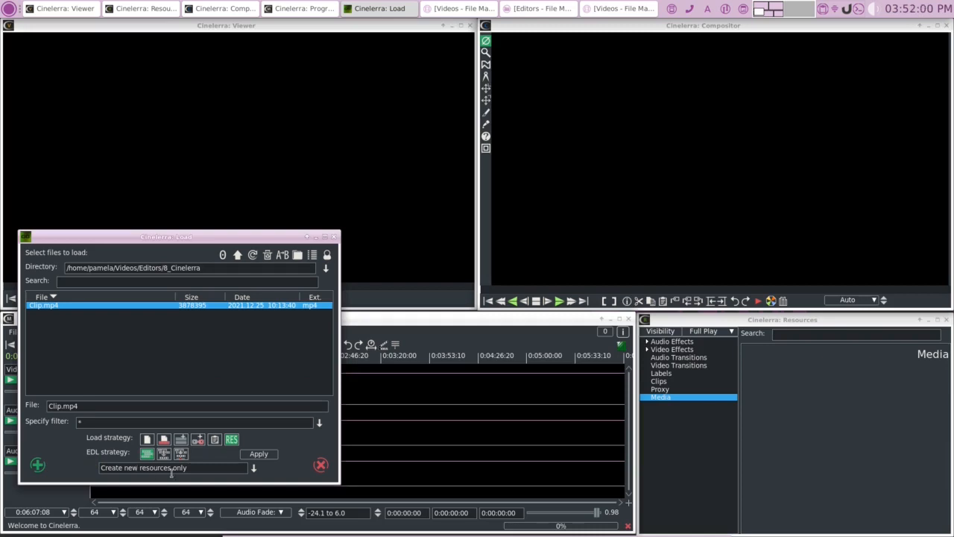
left_click(38, 466)
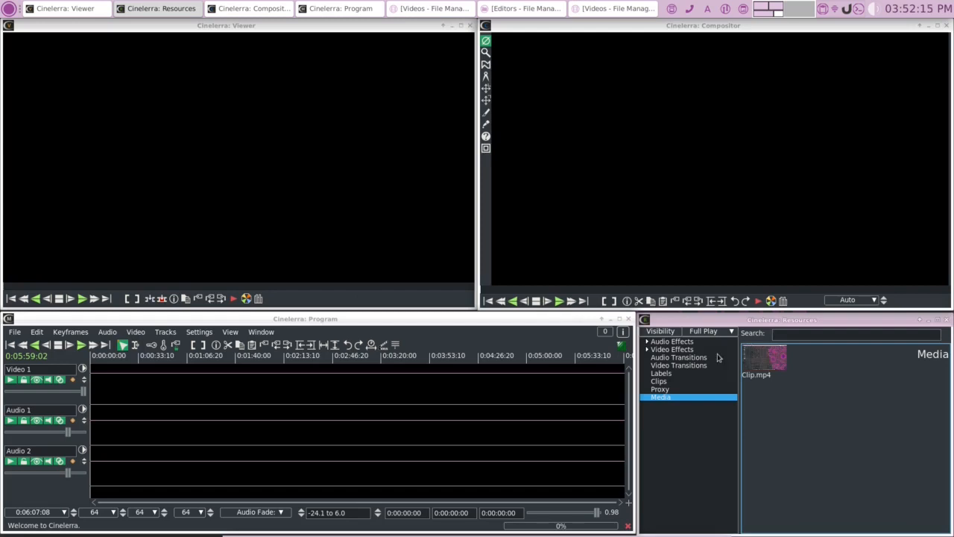
- Preview the opening of Clip.mp4 in the Viewer and rewind it to the start
double_click(765, 358)
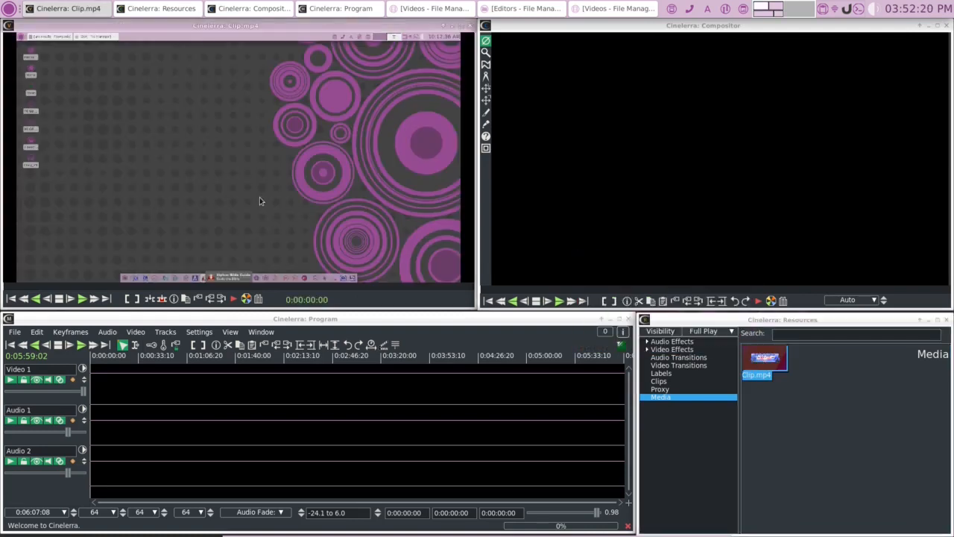
left_click(82, 299)
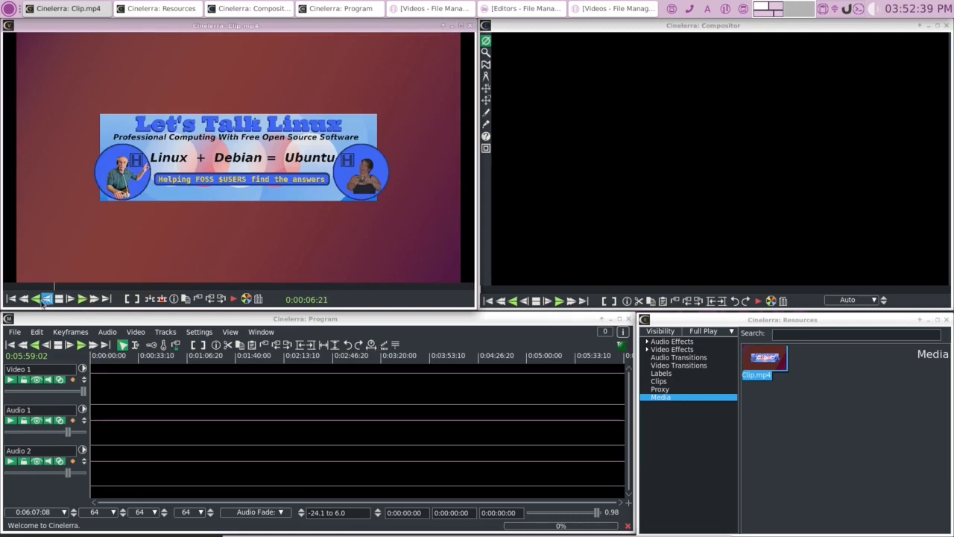
left_click(11, 298)
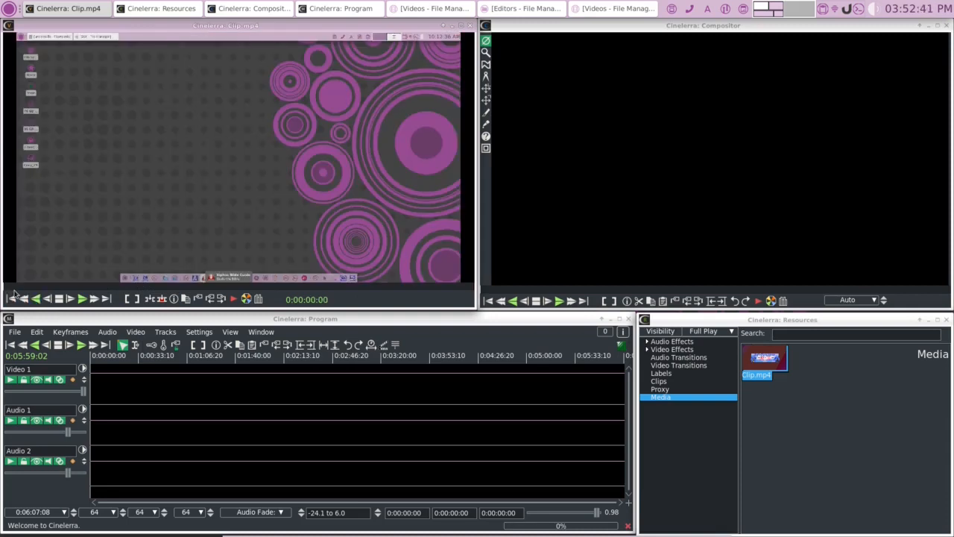
- Place Clip.mp4 from the Media resources at the start of the Video 1 and Audio 1 tracks
left_click(659, 398)
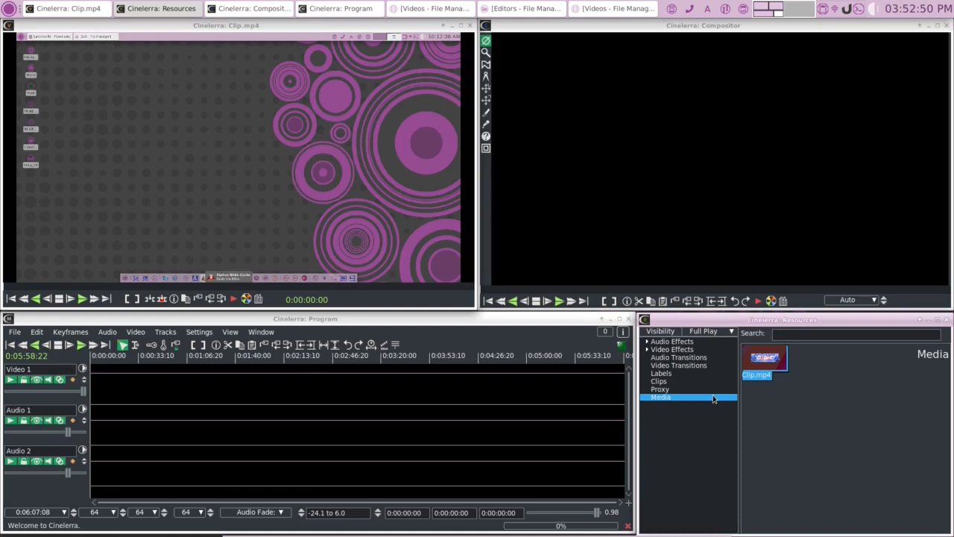
left_click_drag(713, 399, 790, 381)
left_click(669, 401)
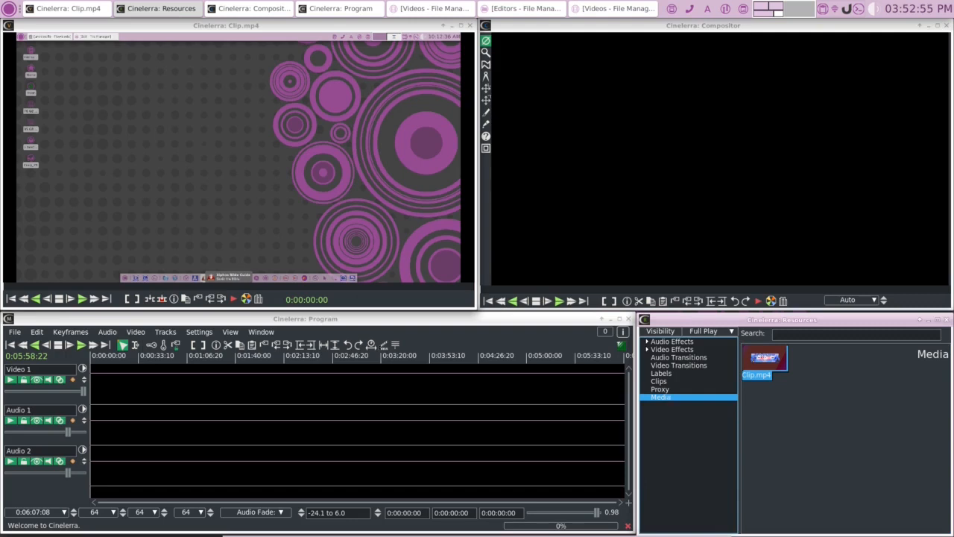
right_click(751, 382)
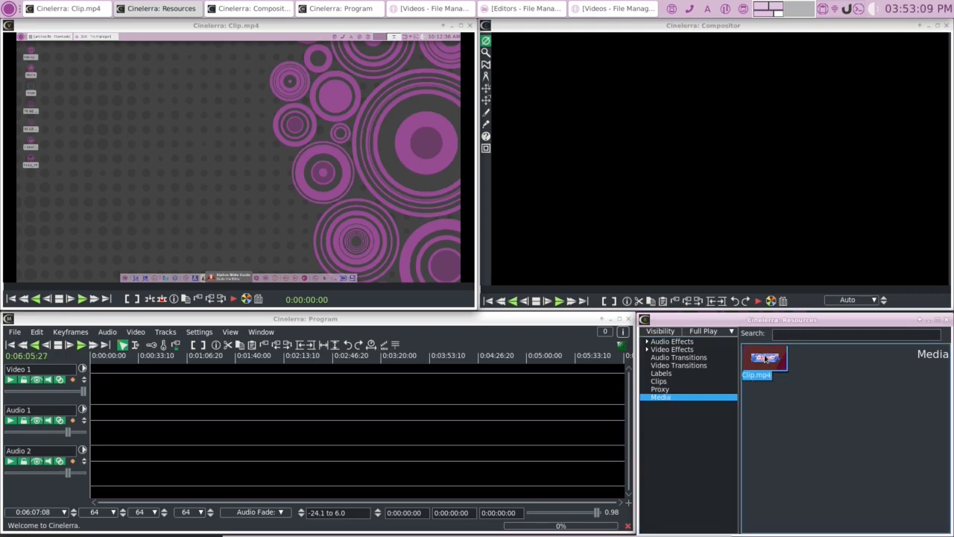
left_click(753, 362)
left_click_drag(752, 361, 88, 397)
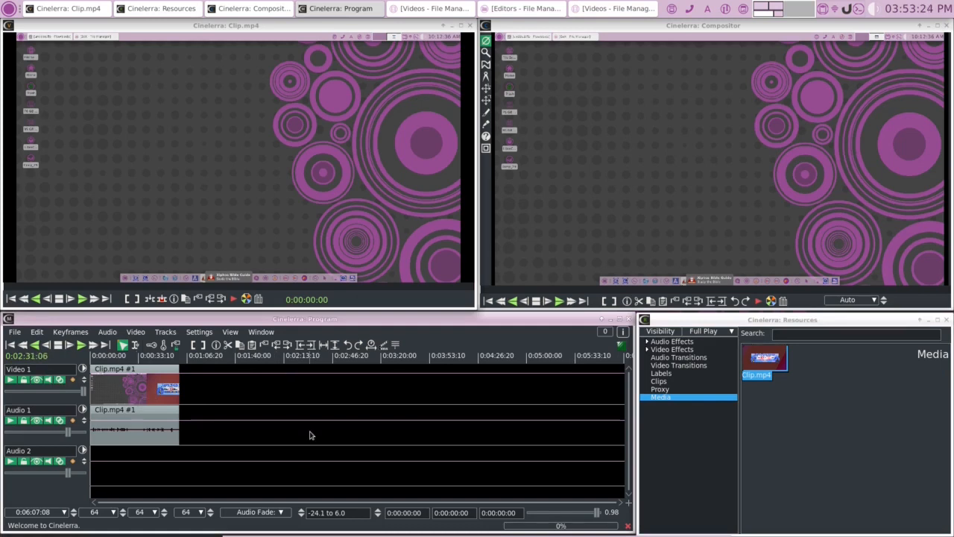
- Set the duration visible in the timeline to 0:00:45:27
mouse_move(599, 531)
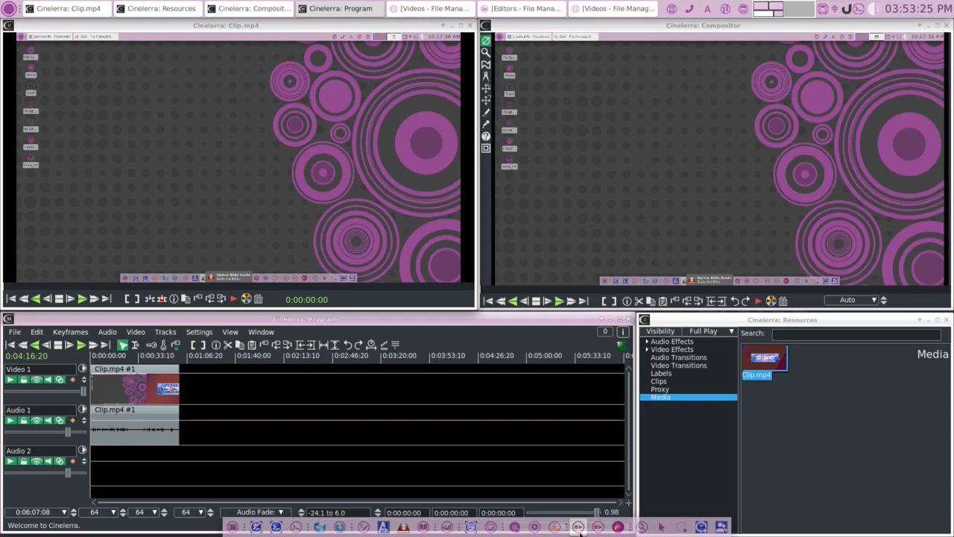
left_click(57, 512)
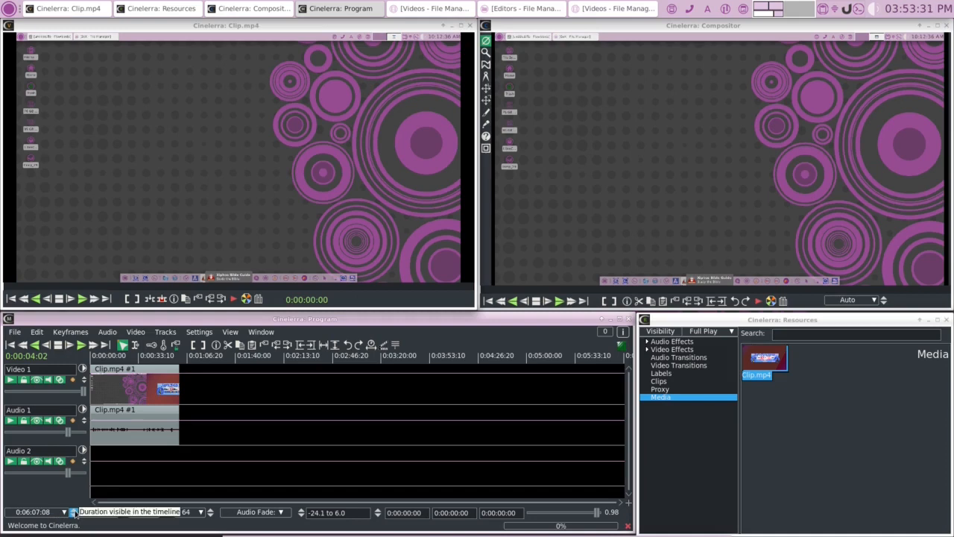
left_click(73, 510)
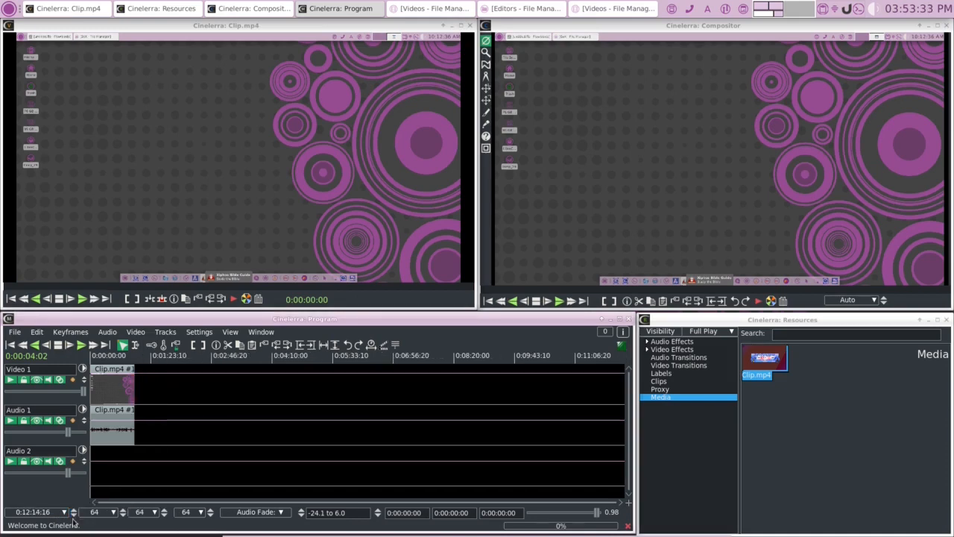
left_click(73, 515)
left_click(73, 515)
left_click(73, 515)
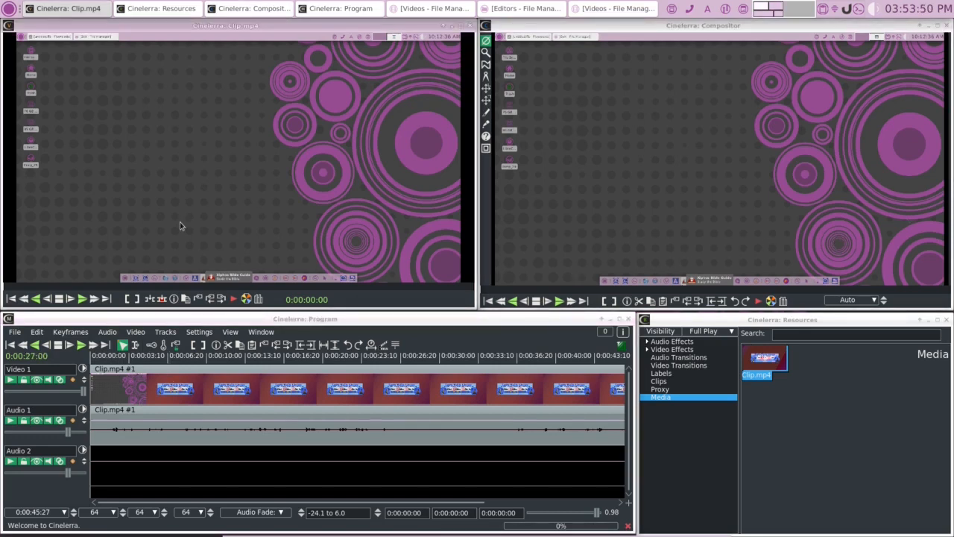
- Split the Video 1 and Audio 1 clips at 0:00:01:17, at the end of the unwanted opening
left_click(80, 348)
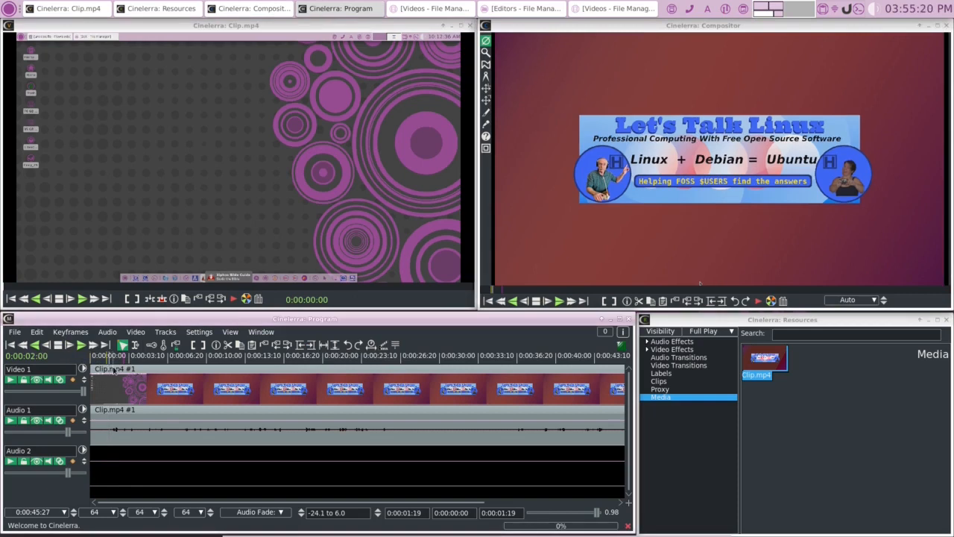
left_click(110, 358)
left_click(112, 358)
left_click(108, 358)
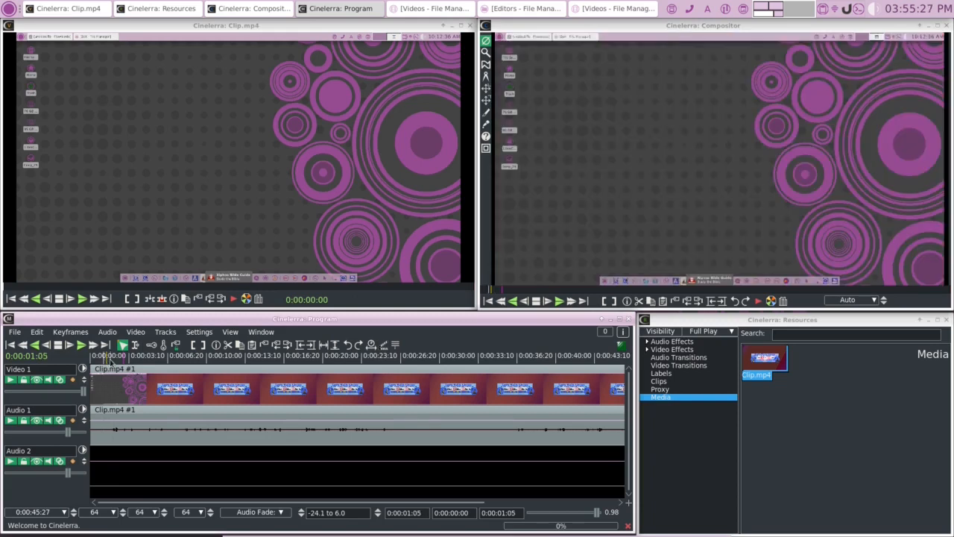
left_click(108, 359)
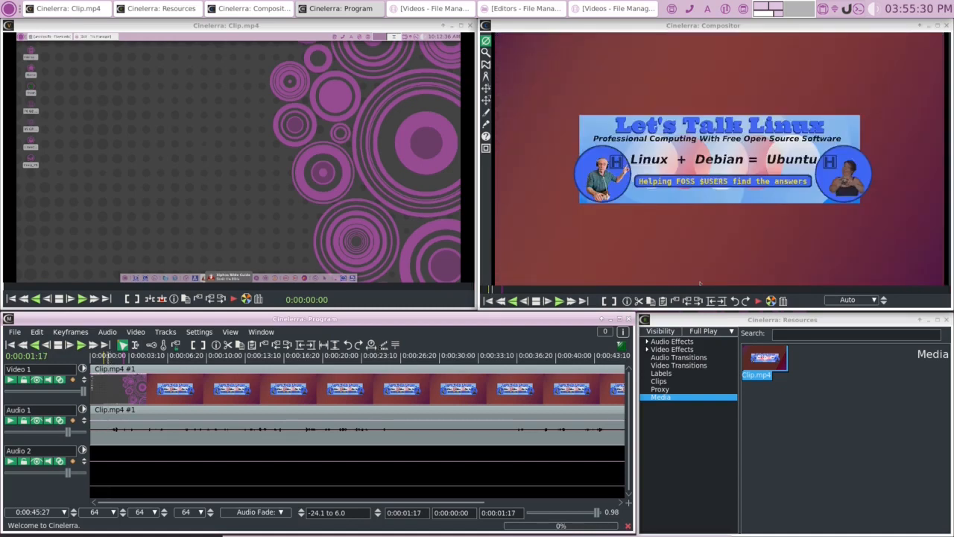
left_click(113, 433)
left_click(112, 431)
left_click(110, 368)
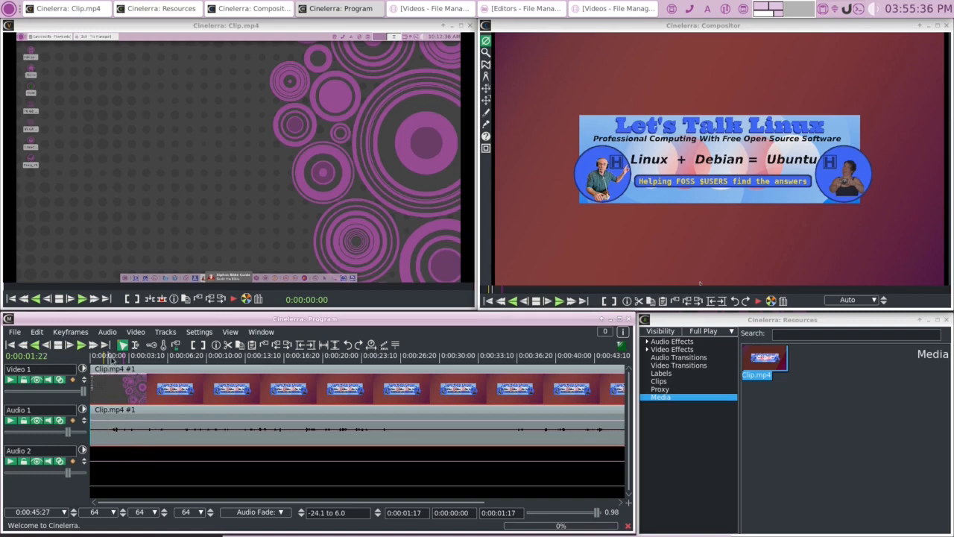
left_click(108, 426)
left_click(118, 359)
left_click(111, 443)
left_click(96, 472)
left_click(91, 466)
left_click_drag(90, 400, 105, 401)
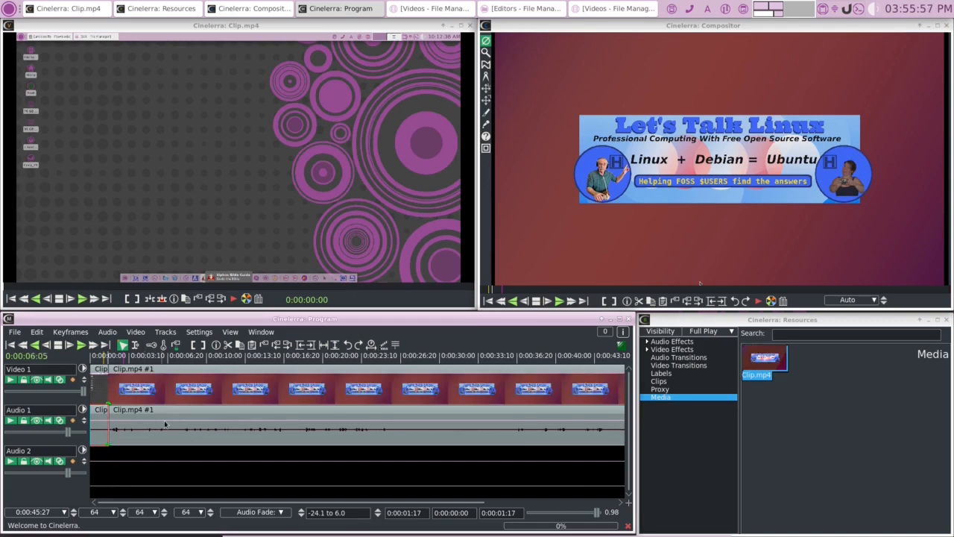
- Play through the edit and split the video and audio clips at 0:00:25:26 and 0:00:36:10
left_click(80, 345)
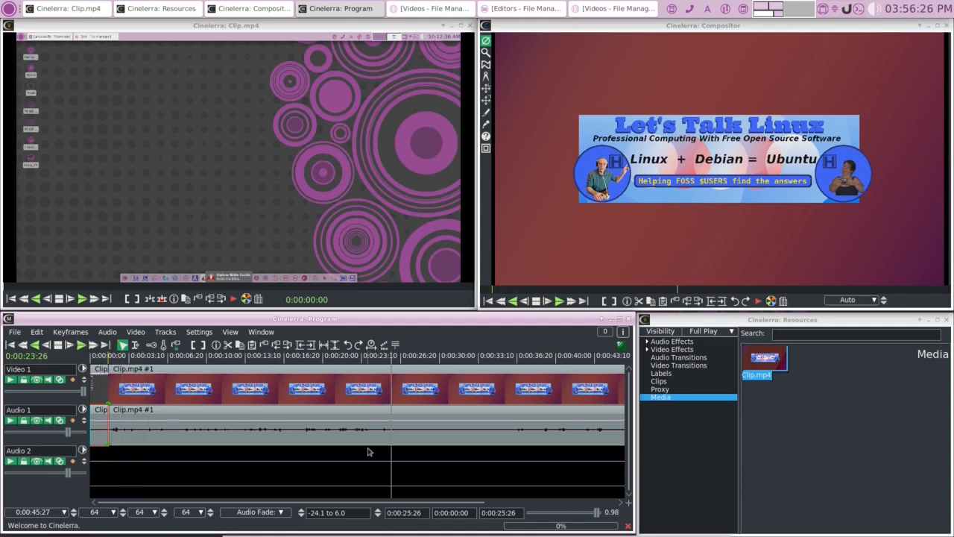
key("x")
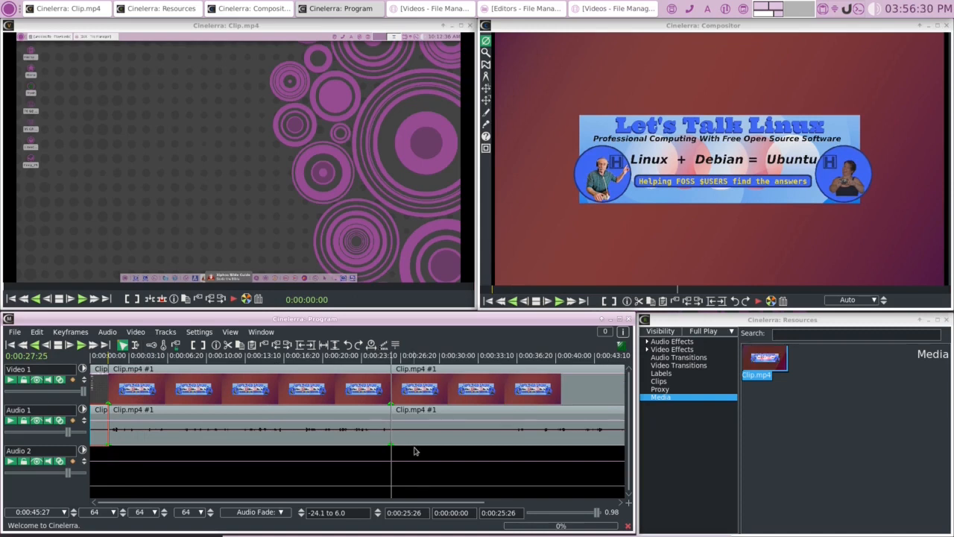
key("space")
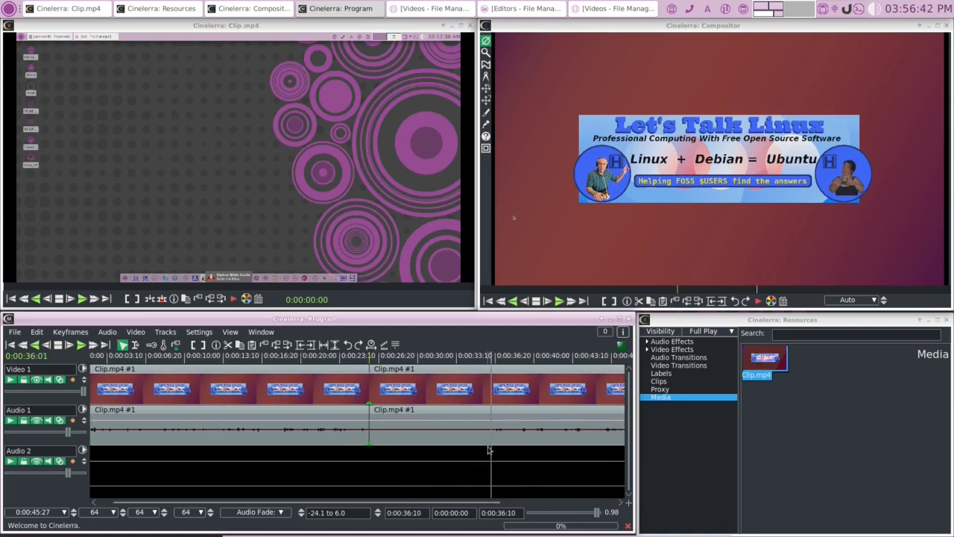
key("x")
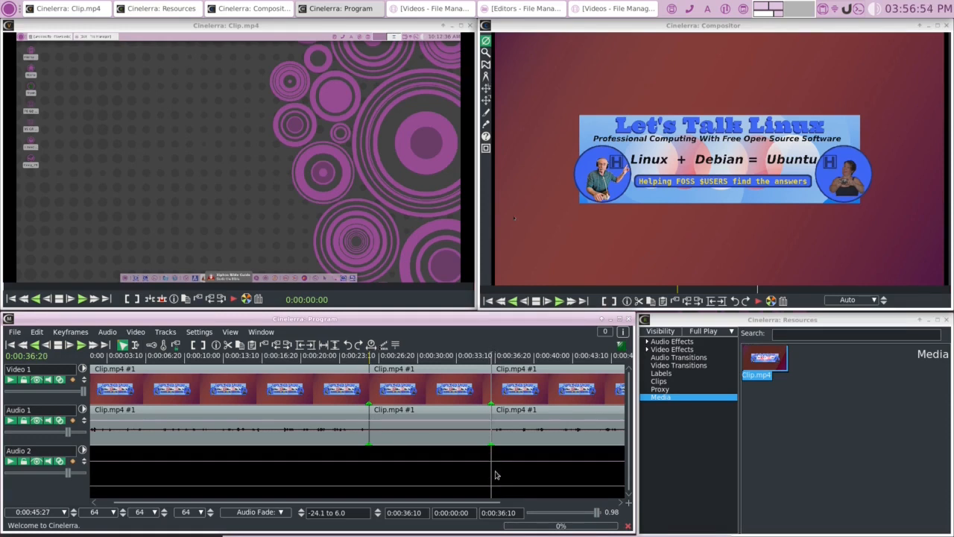
- Split the clips at 0:00:56:21 and delete the segment from there to the end of both tracks
key("space")
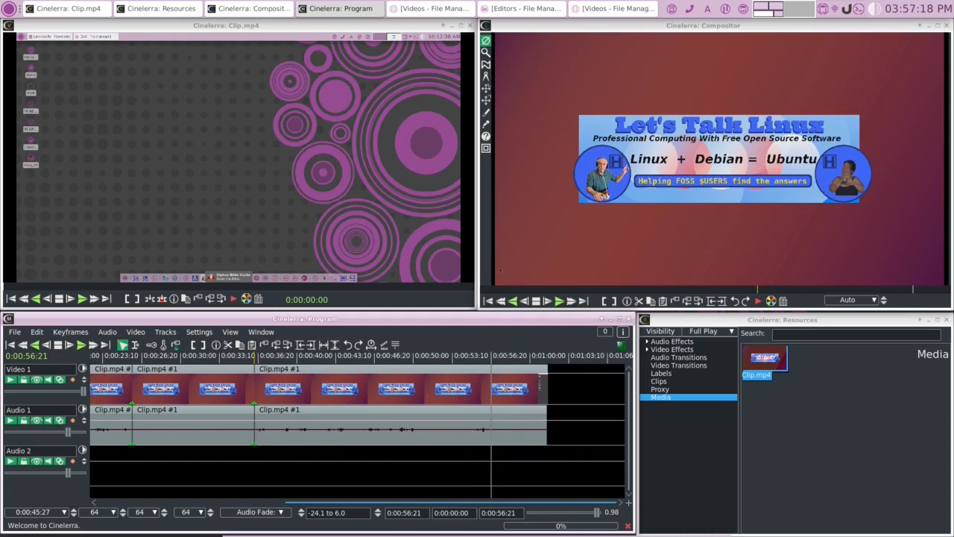
key("x")
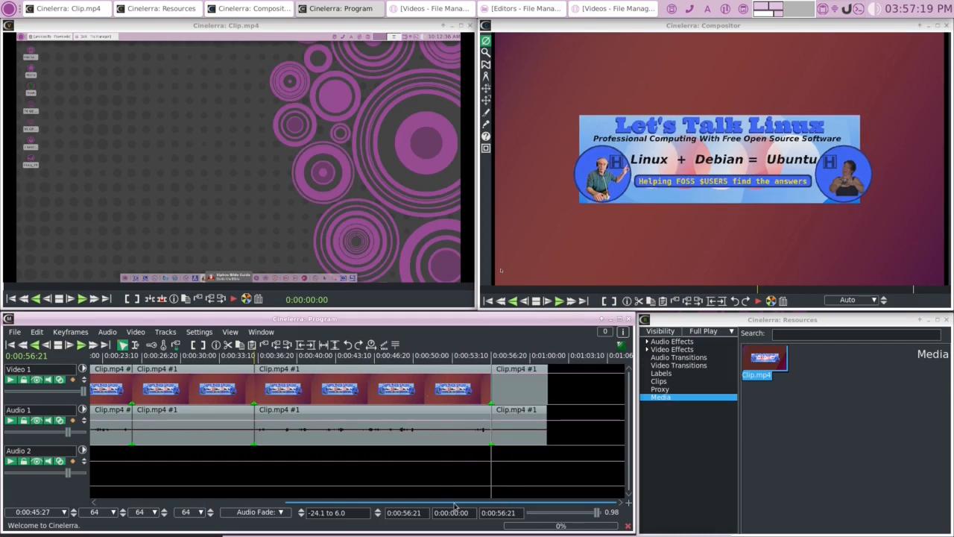
left_click(515, 408)
left_click(521, 392)
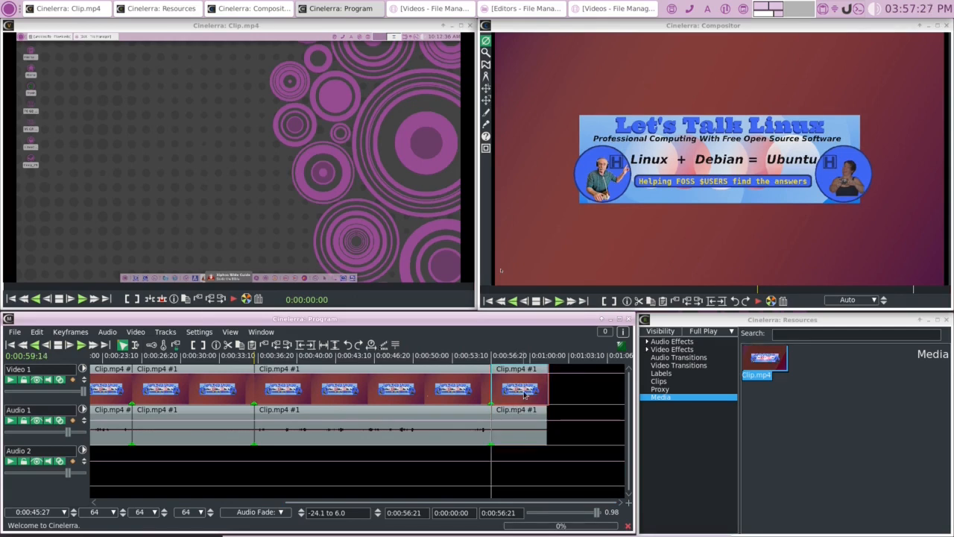
double_click(524, 394)
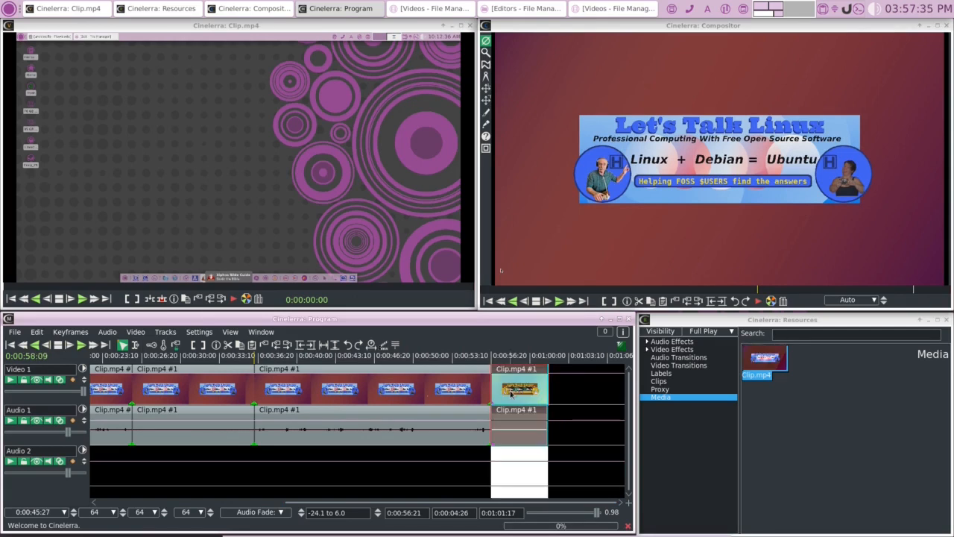
key("Delete")
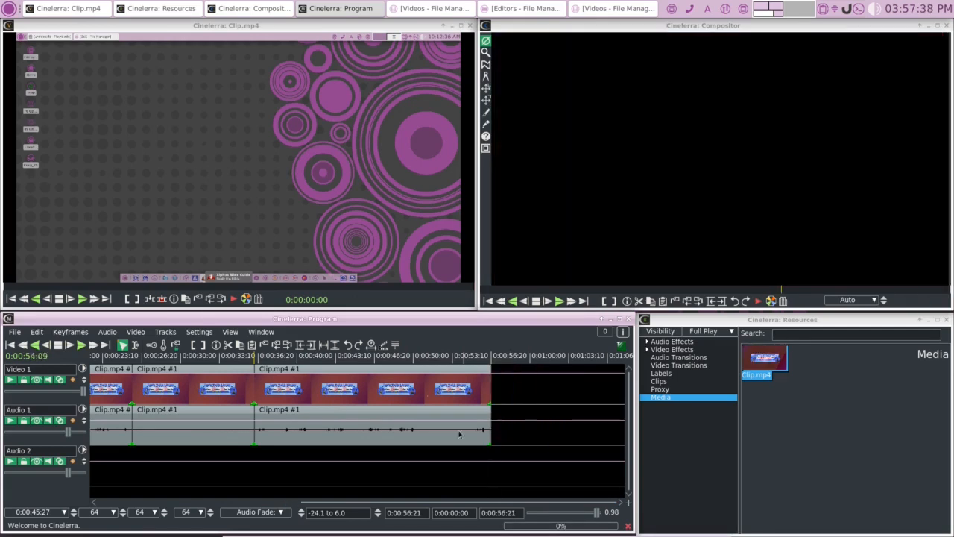
- Delete the segment between 0:00:25:26 and 0:00:36:10 and the opening segment before 0:00:01:17, closing the gaps
double_click(179, 402)
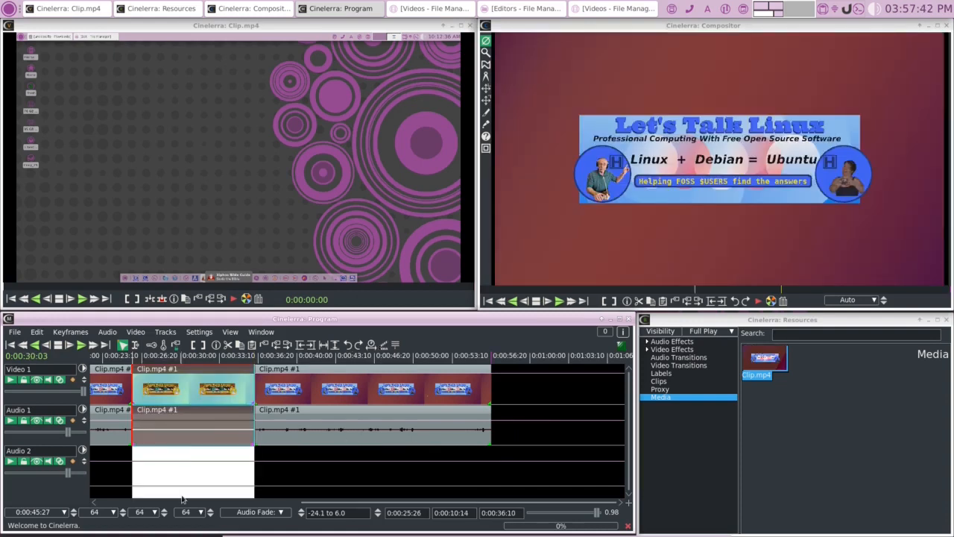
key("Delete")
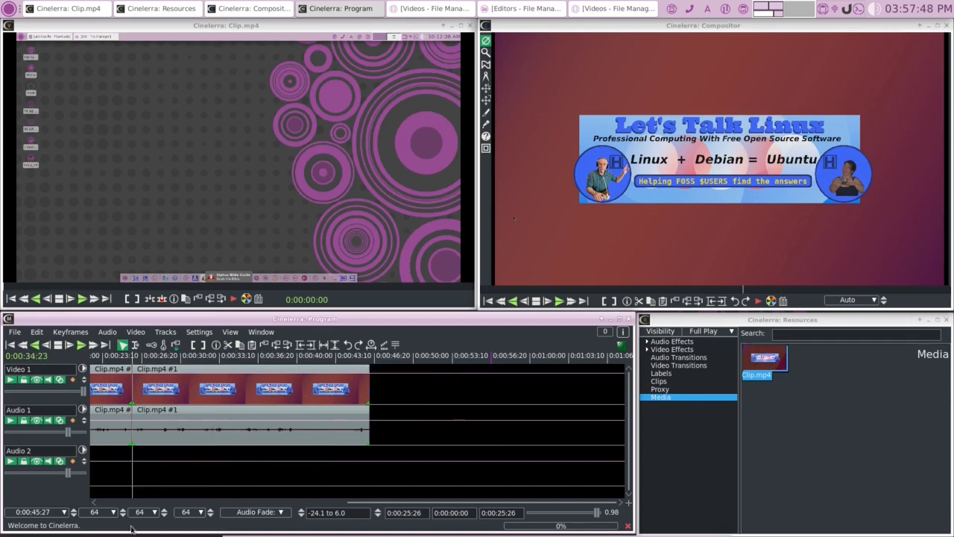
left_click(10, 344)
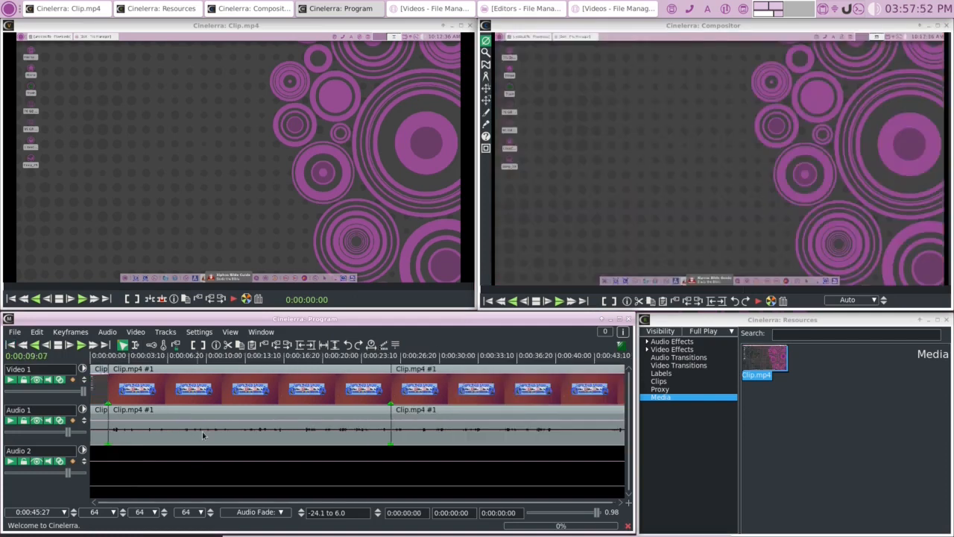
double_click(95, 402)
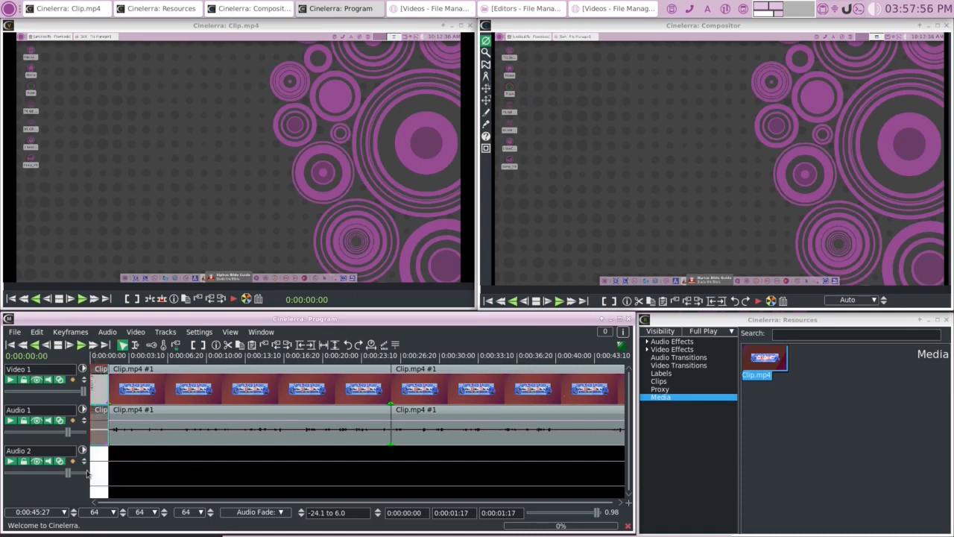
key("Delete")
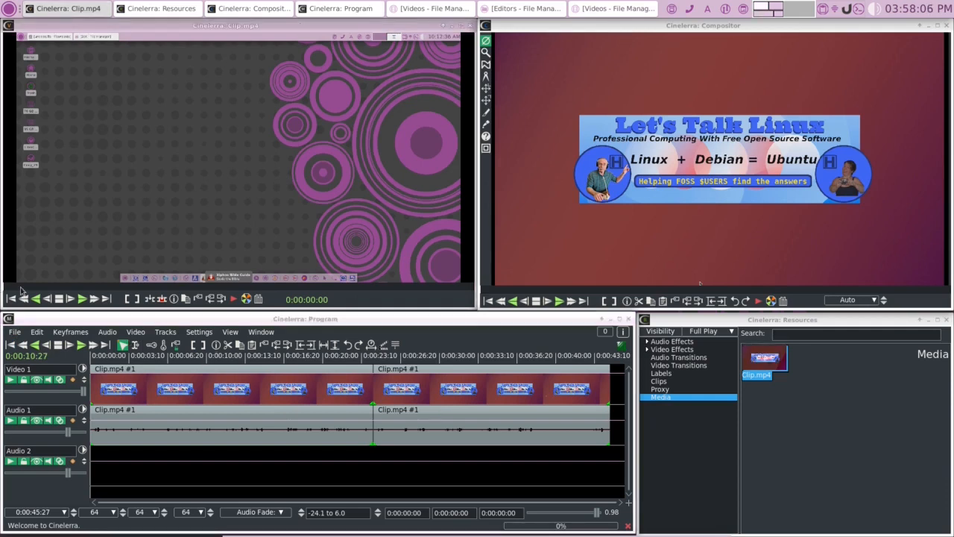
- Open the render settings and choose Videos/Editors/8_Cinelerra as the output directory, with the file name Test-new_Crop.mp4
left_click(15, 333)
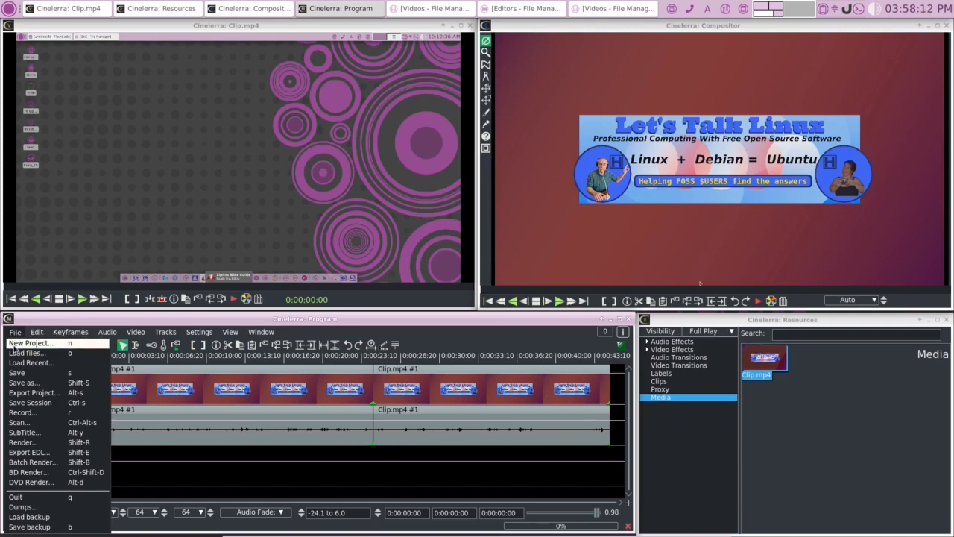
left_click(27, 443)
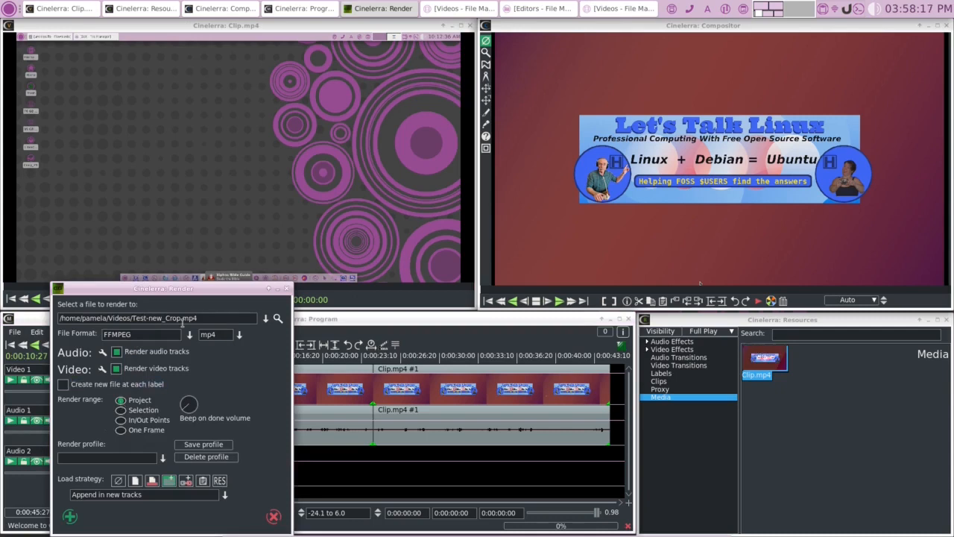
left_click(264, 318)
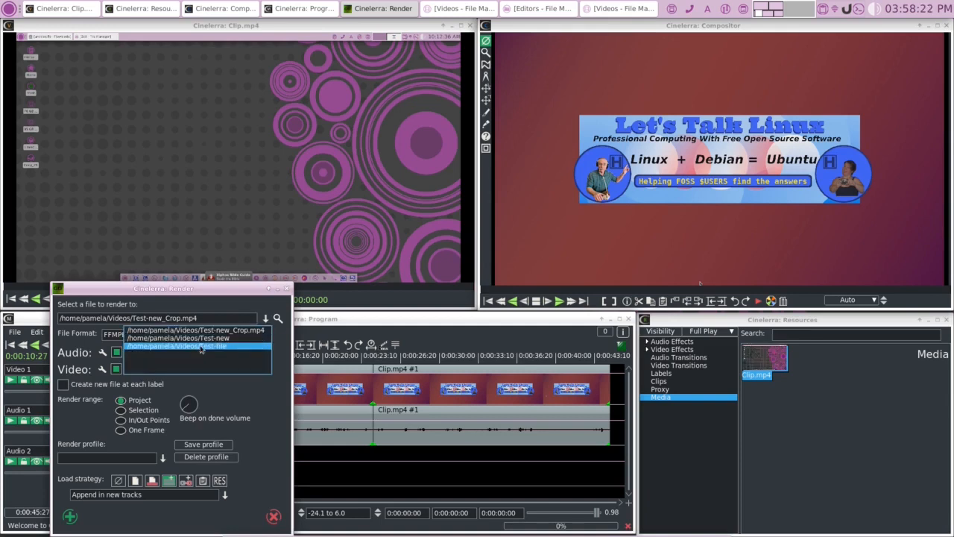
left_click(274, 322)
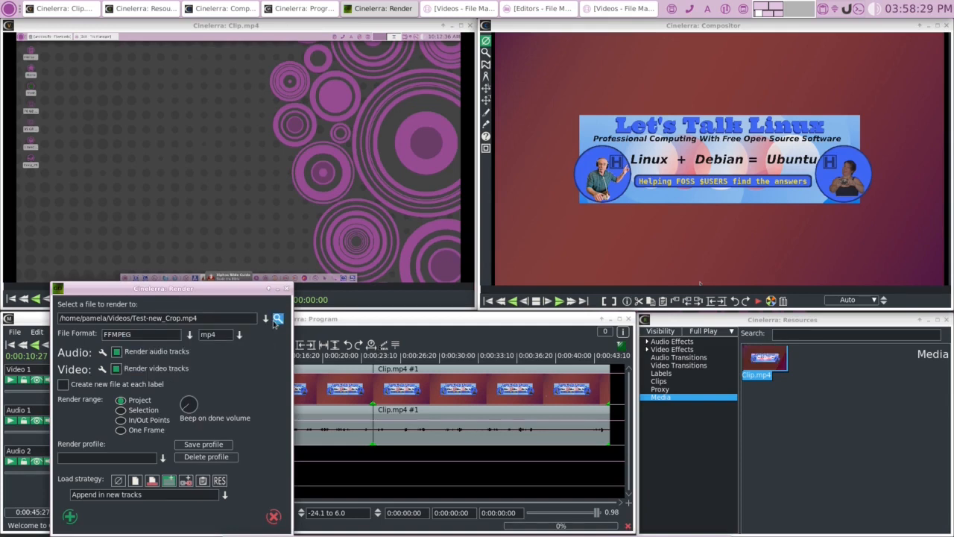
left_click(276, 319)
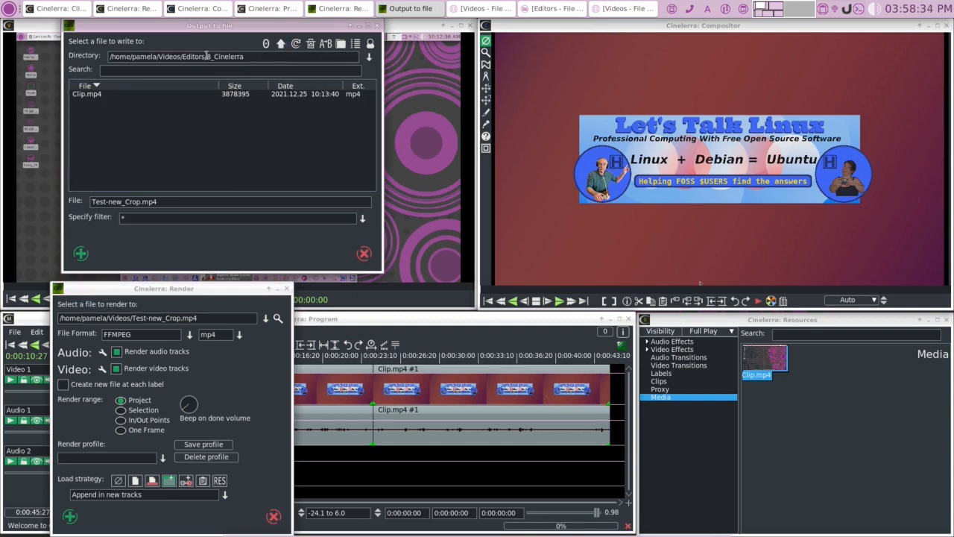
left_click(81, 253)
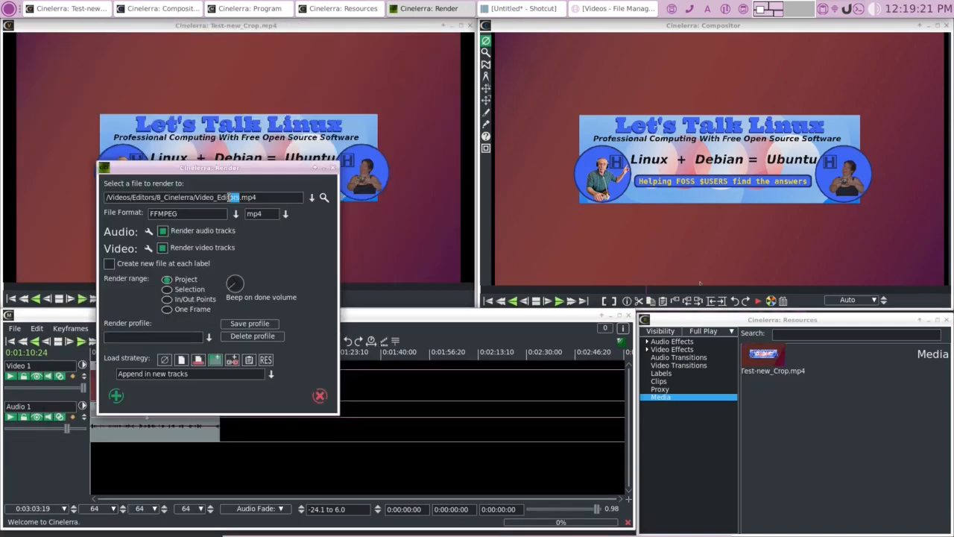
- Rename the render output file to Test-.mp4 and render the project
double_click(217, 197)
type("Tes")
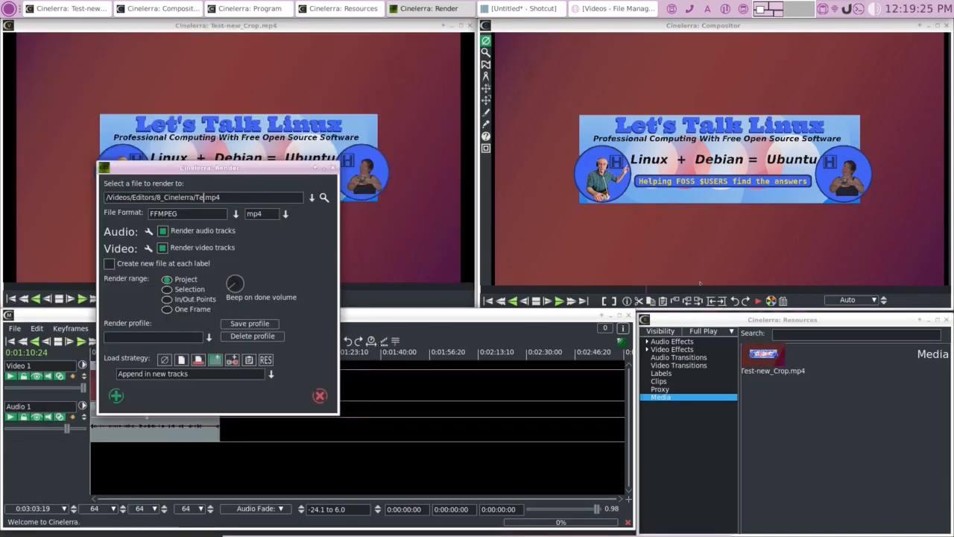
type("t-")
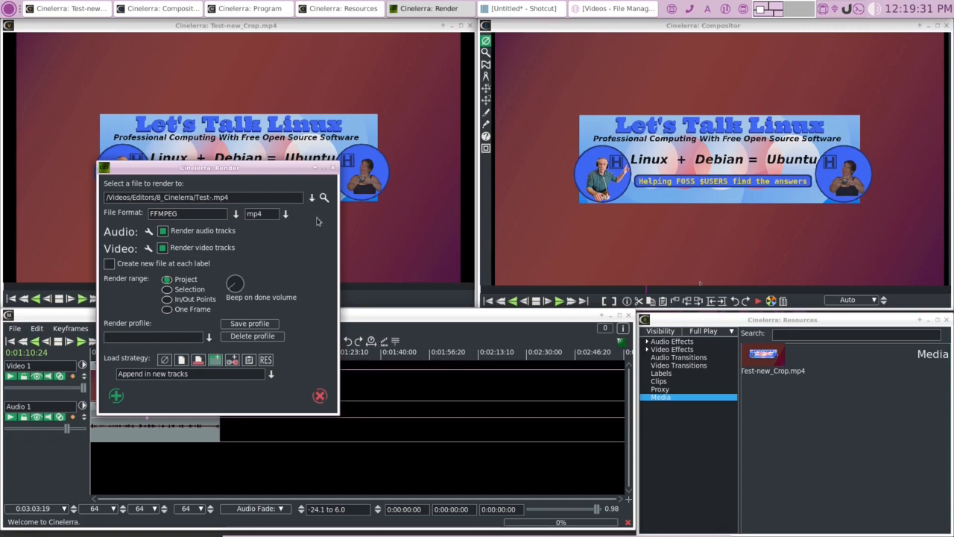
left_click(115, 395)
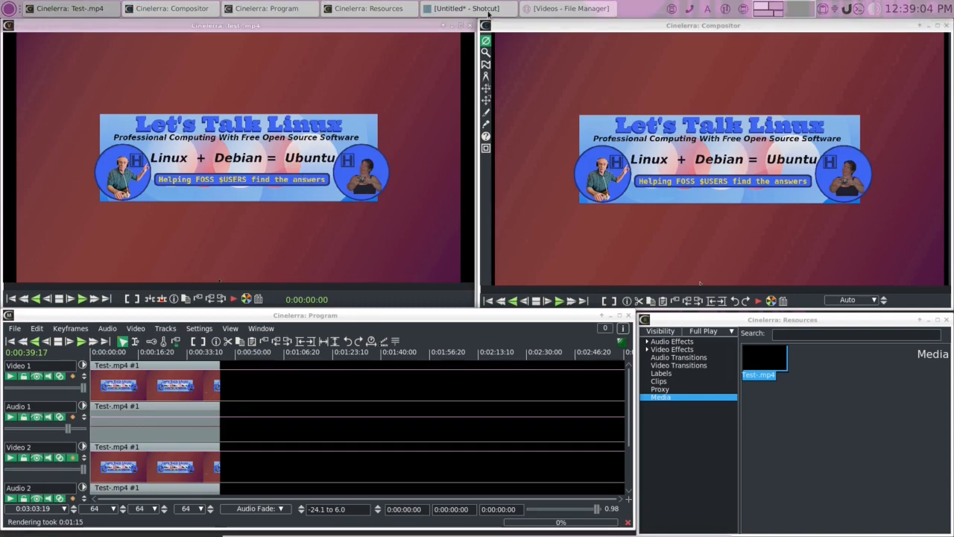
- Switch to the file manager, open Videos/Editors/8_Cinelerra, and examine the properties of Test-.mp4
left_click(531, 10)
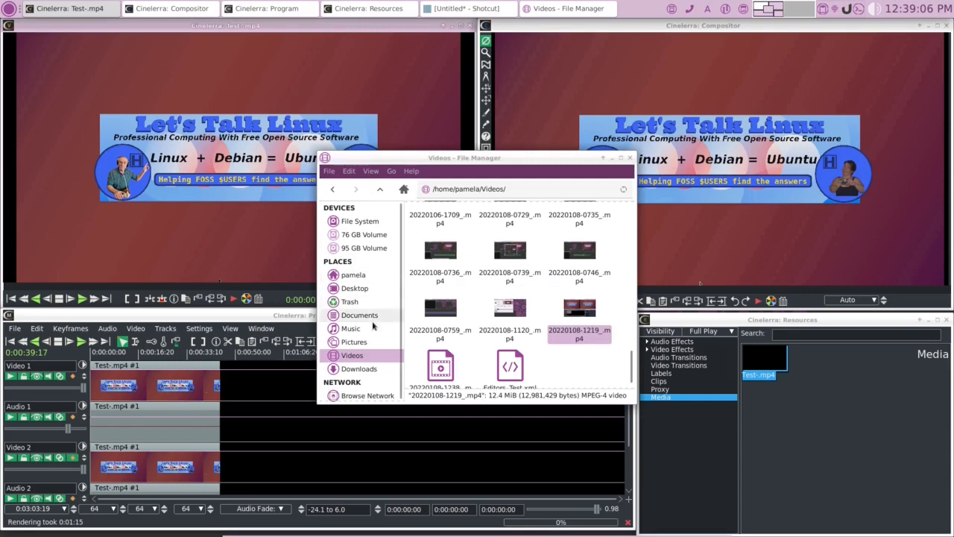
scroll(421, 295, "up", 6)
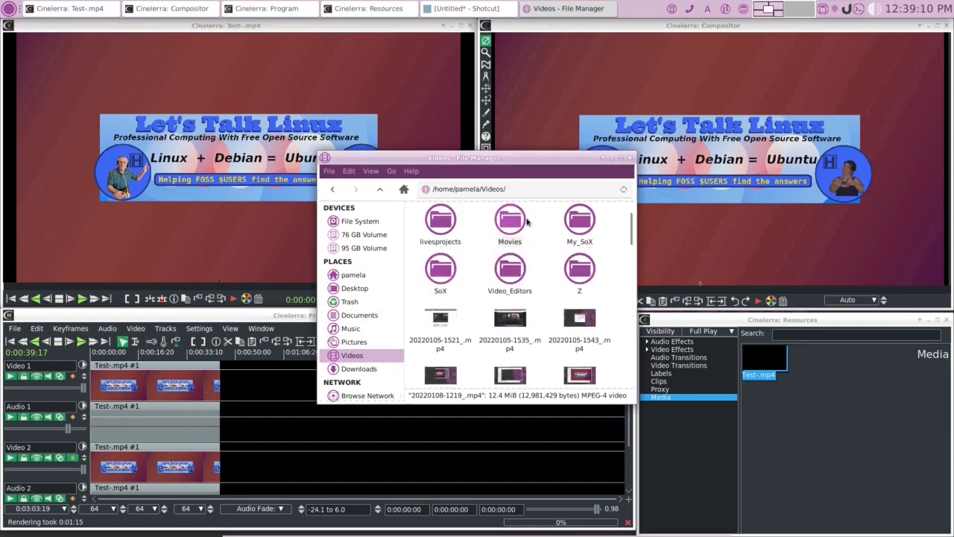
scroll(526, 221, "up", 1)
double_click(451, 223)
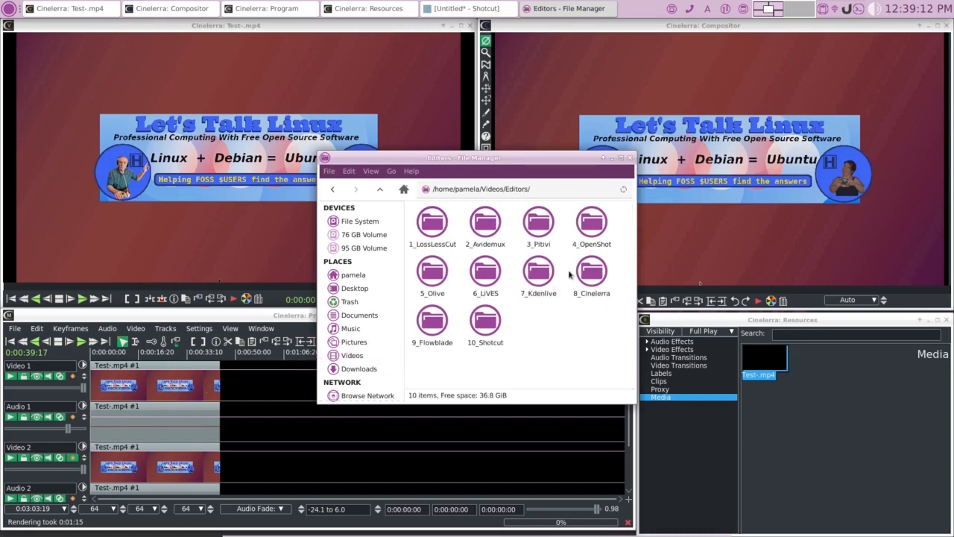
double_click(589, 273)
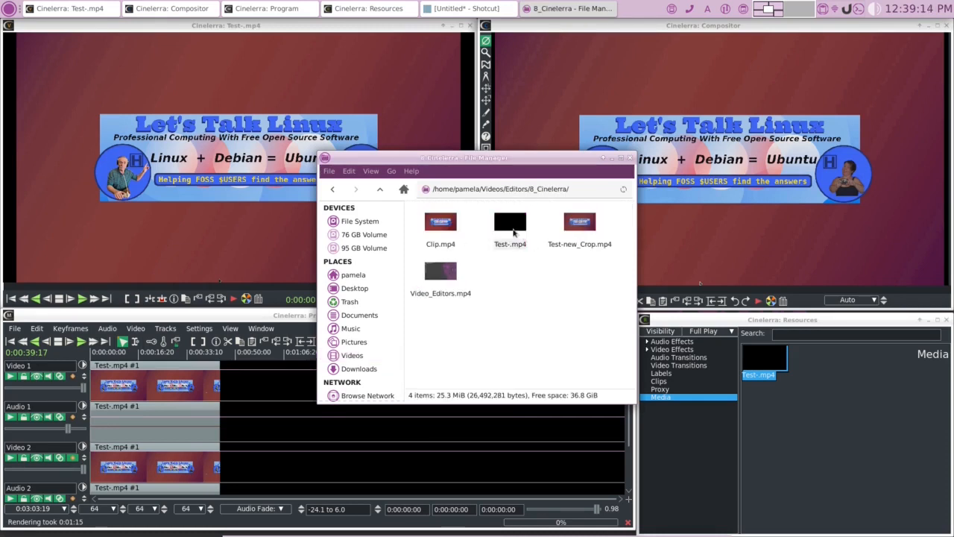
right_click(516, 232)
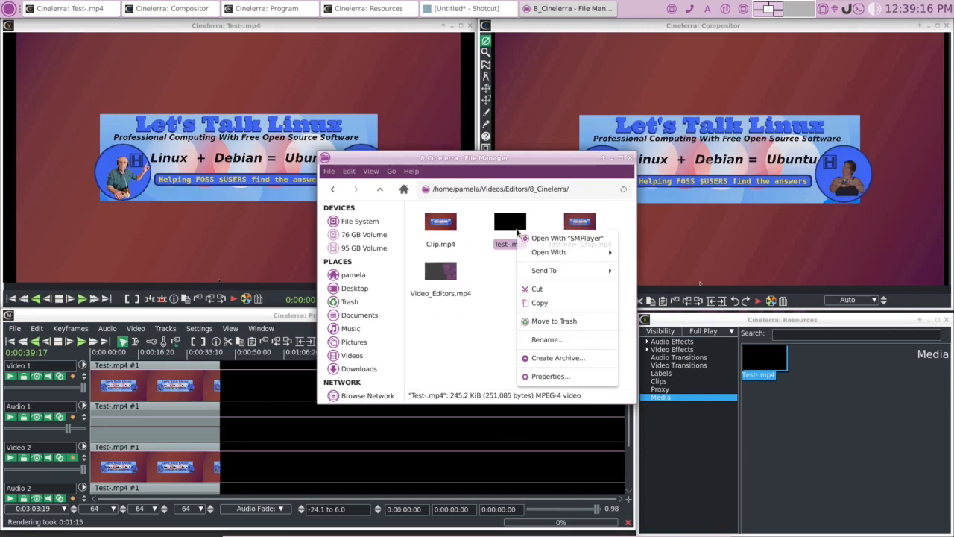
left_click(587, 430)
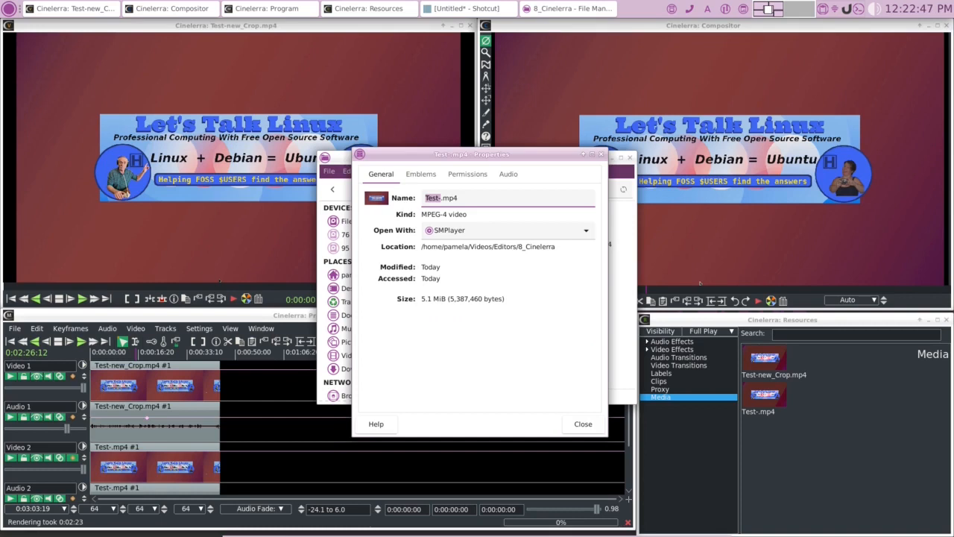
left_click(582, 423)
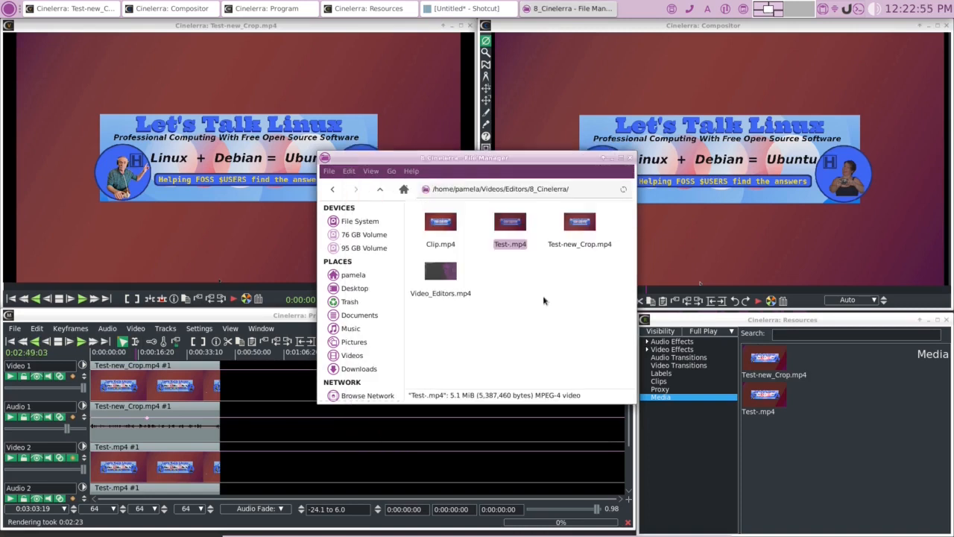
- Play Test-.mp4 from the 8_Cinelerra folder to check the rendered cuts, closing the player and the file manager
key("Return")
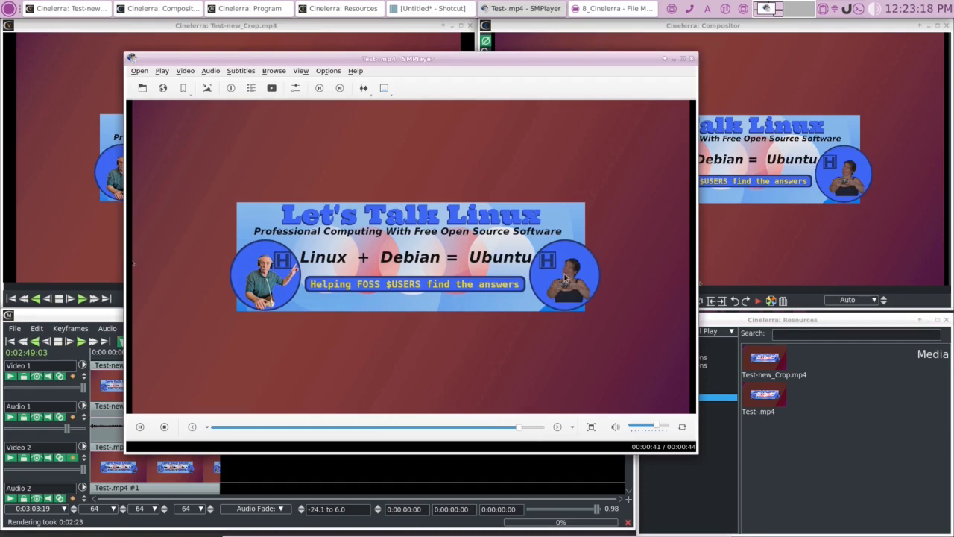
left_click(690, 61)
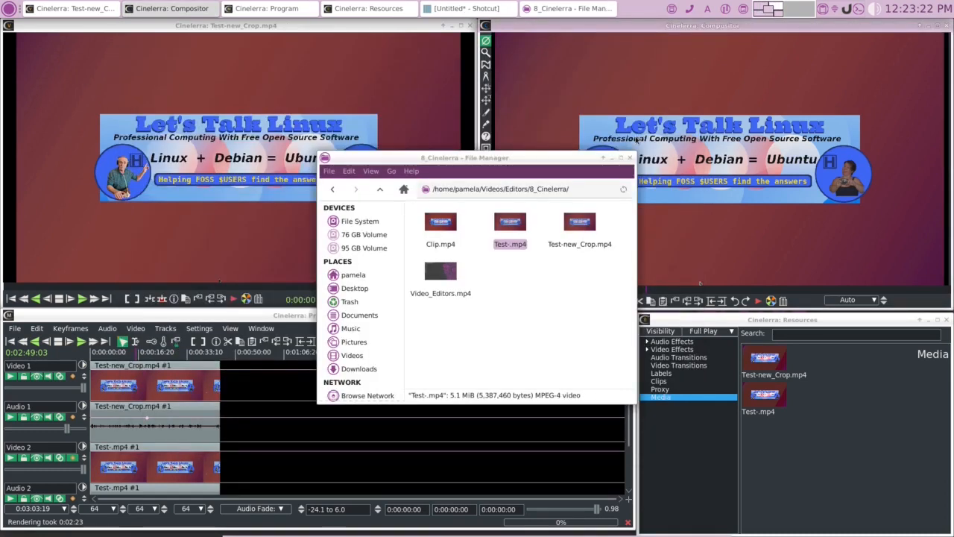
left_click(630, 157)
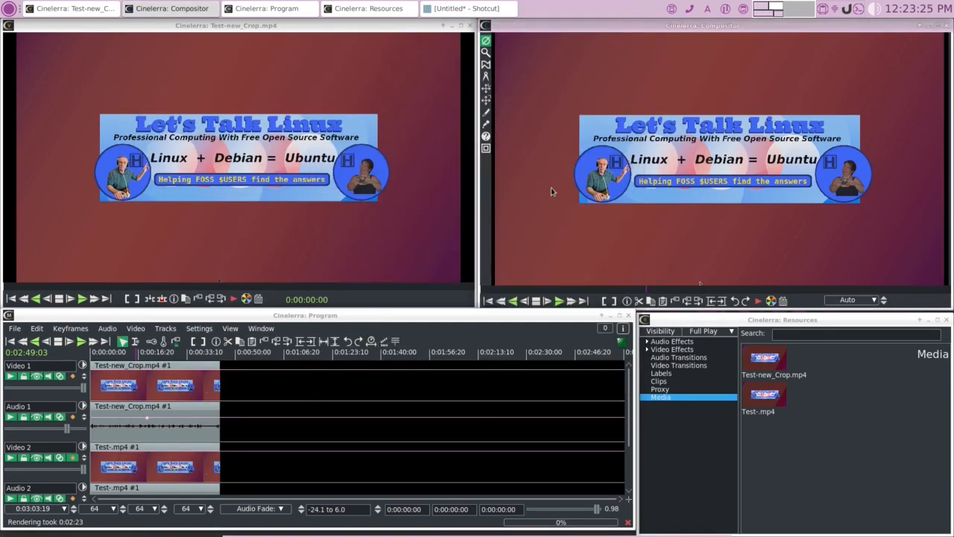
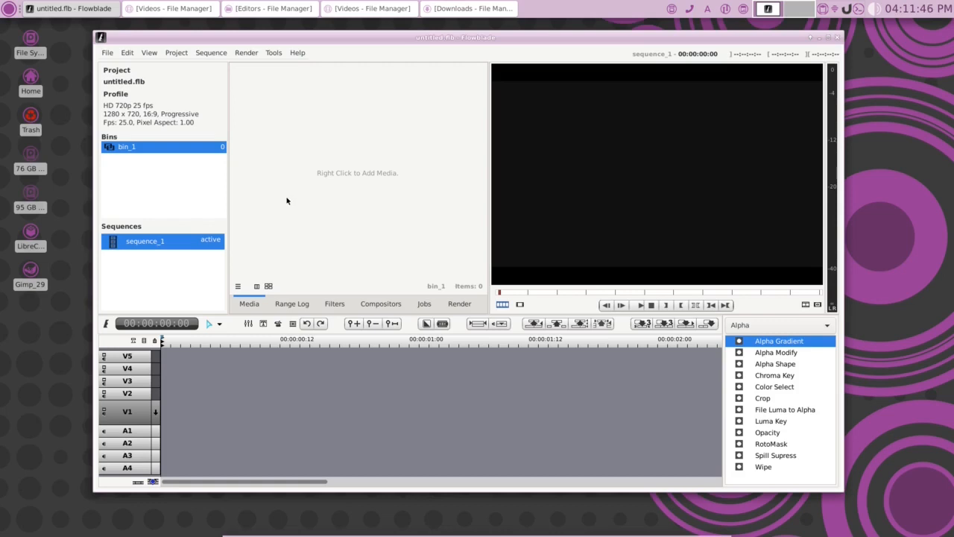
- Switch to Flowblade, reposition its window, and check the program version in the About information
left_click_drag(446, 37, 430, 39)
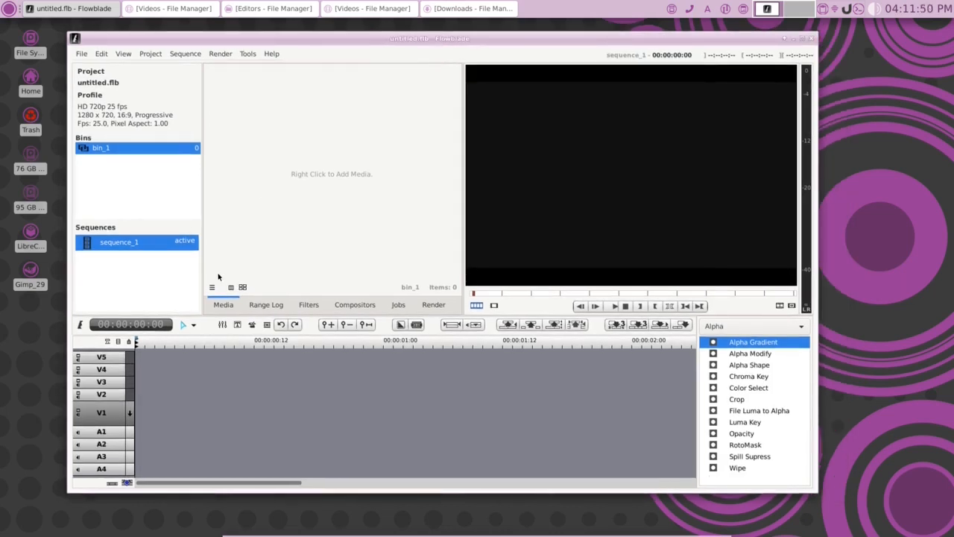
left_click(269, 54)
left_click(292, 91)
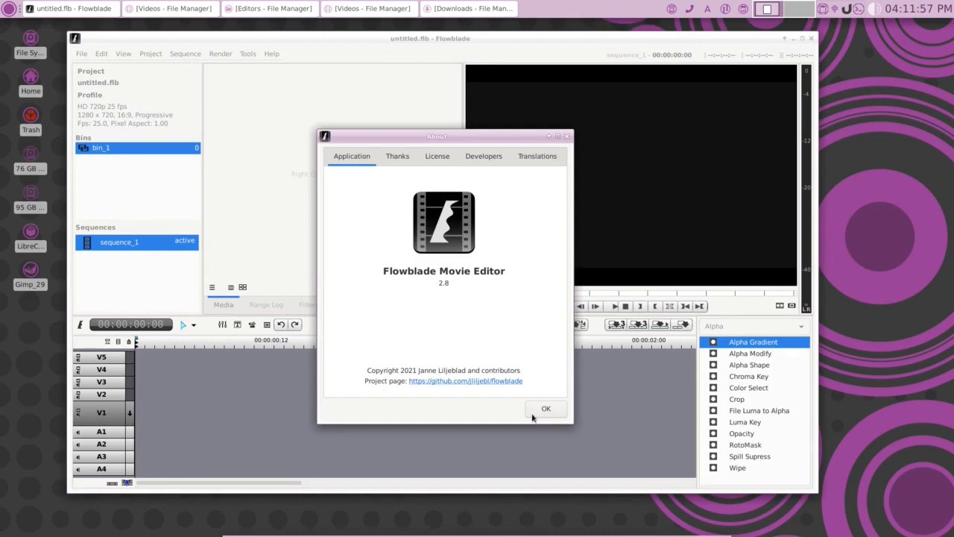
left_click(533, 414)
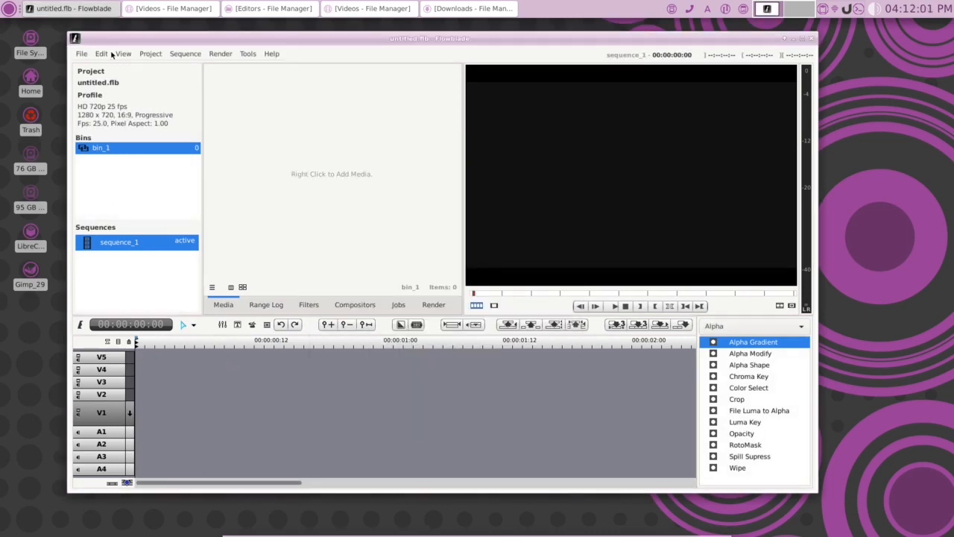
- Import Clip.mp4 from Videos/Editors/9_Flowblade into bin_1 and change the project to the file's HD 1080p 30 fps profile
right_click(318, 132)
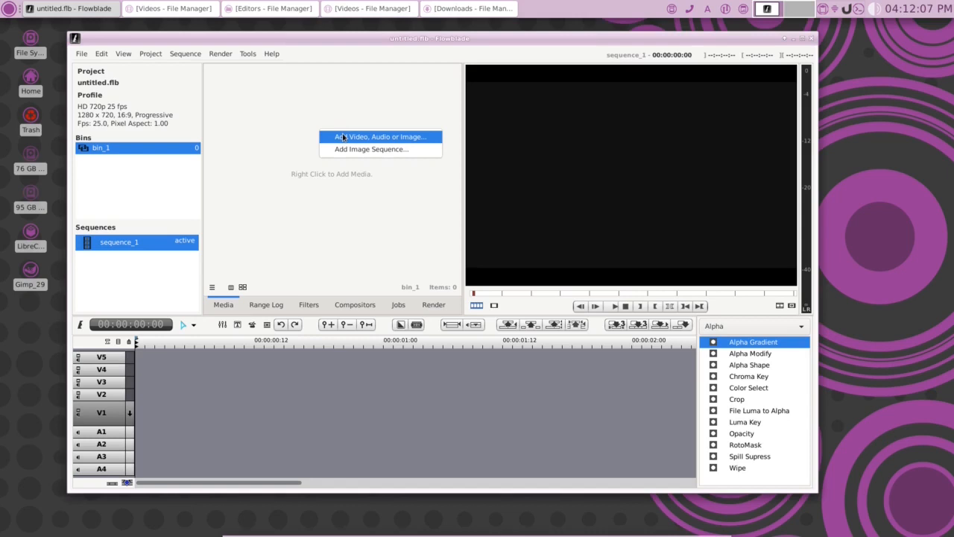
left_click(343, 137)
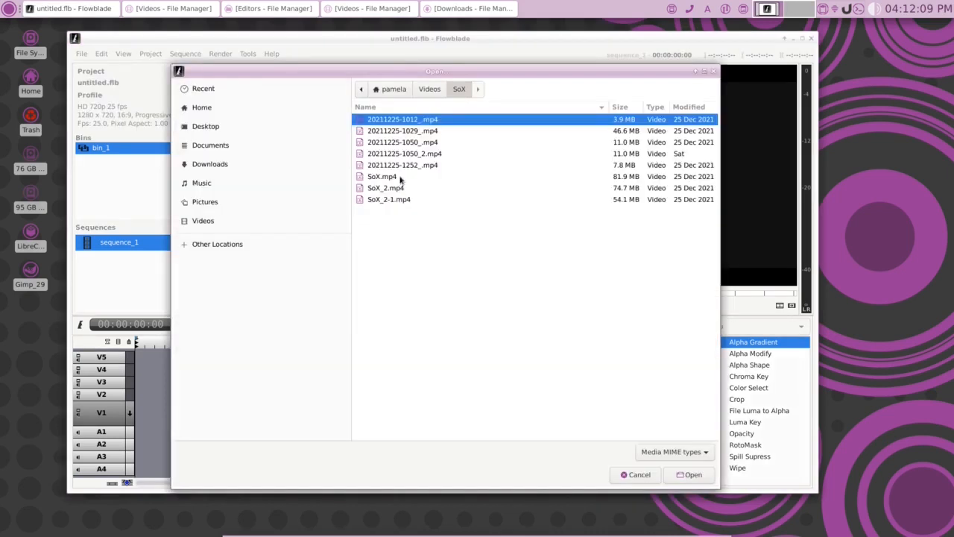
left_click(422, 94)
double_click(387, 364)
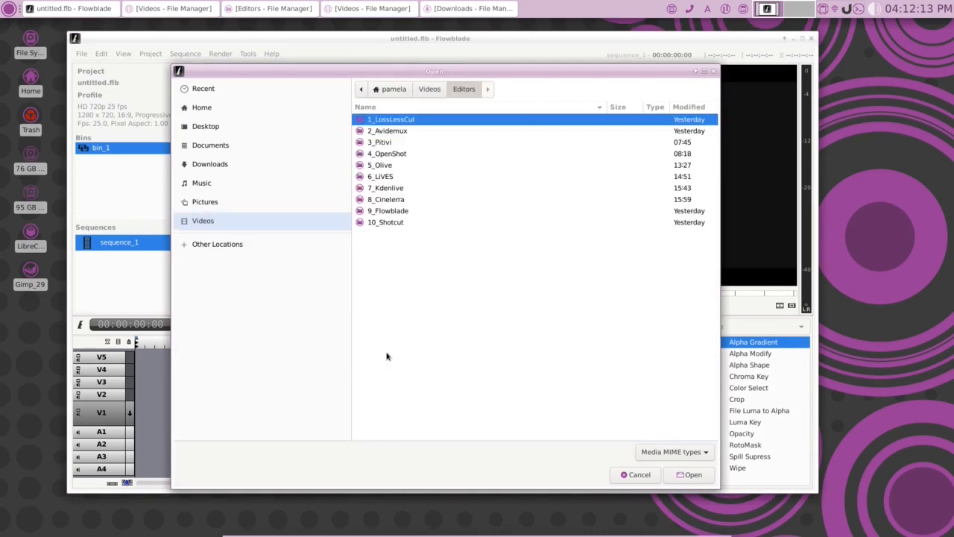
double_click(390, 212)
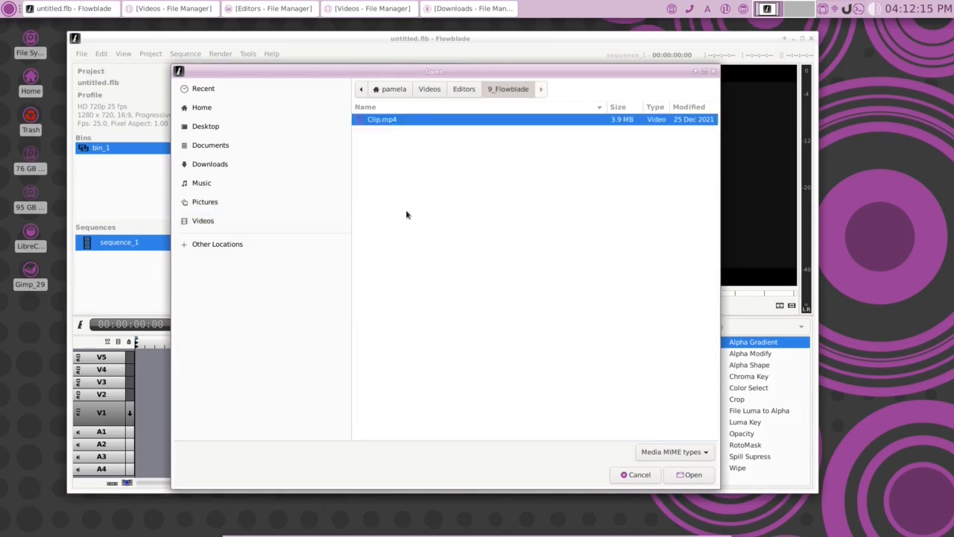
left_click(687, 474)
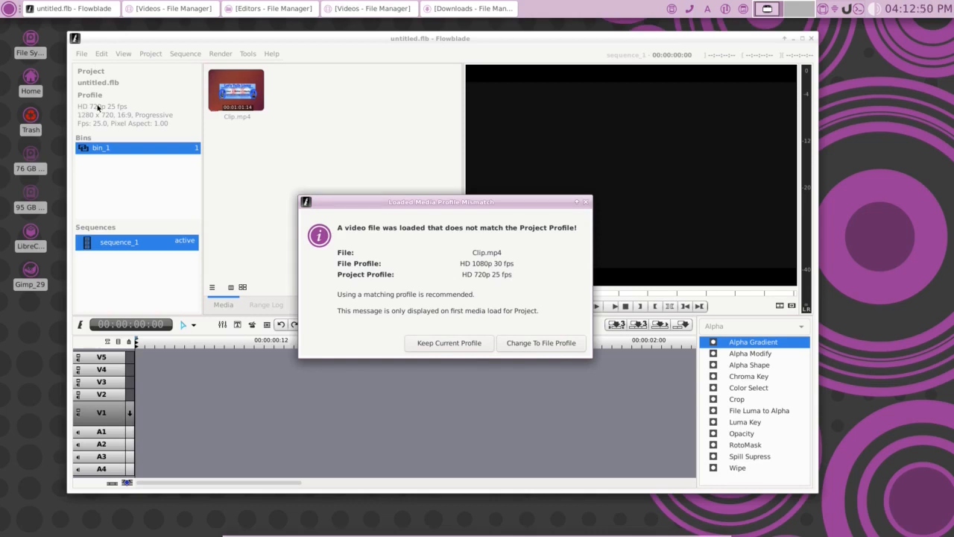
left_click(531, 344)
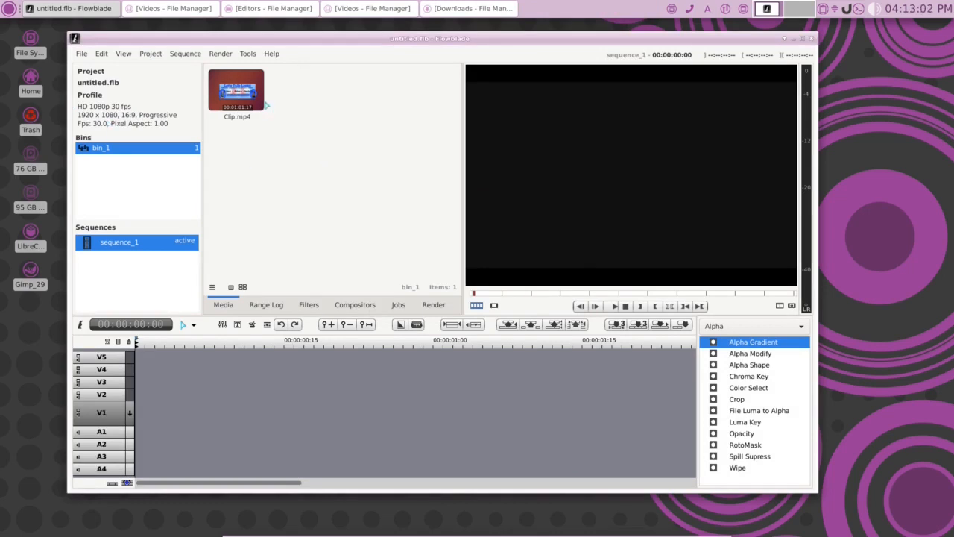
- Place Clip.mp4 at the start of track V1 and split it at 00:00:01:12, where the unwanted opening ends
left_click_drag(237, 91, 136, 412)
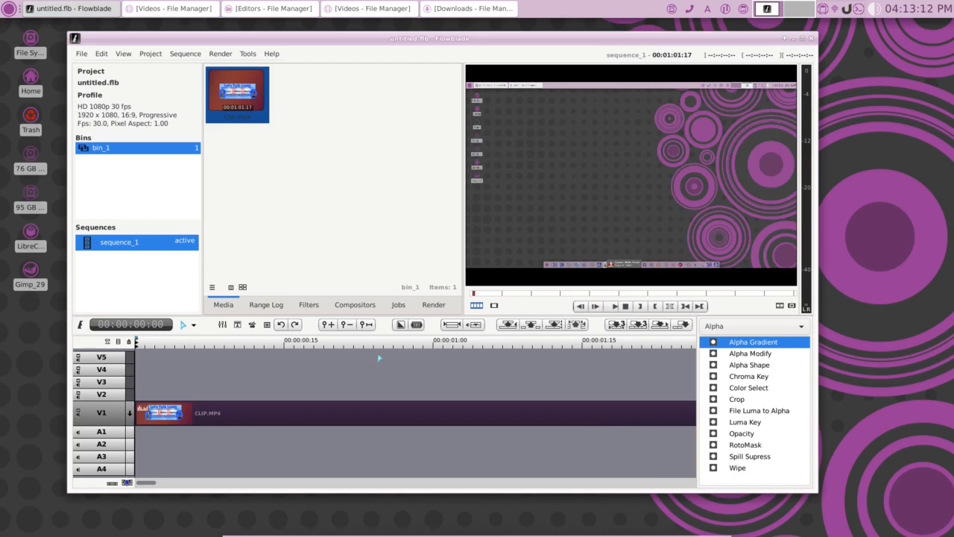
scroll(293, 445, "down", 3)
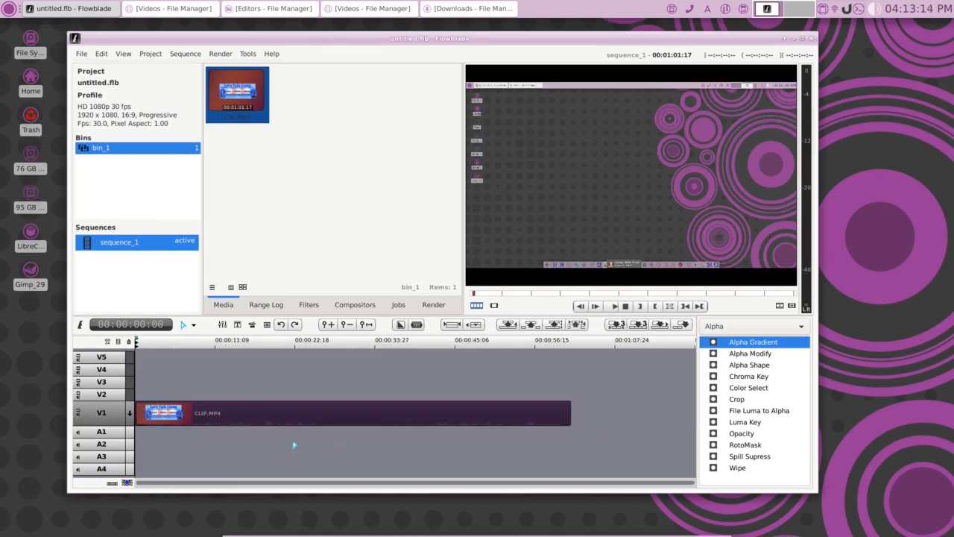
left_click(614, 307)
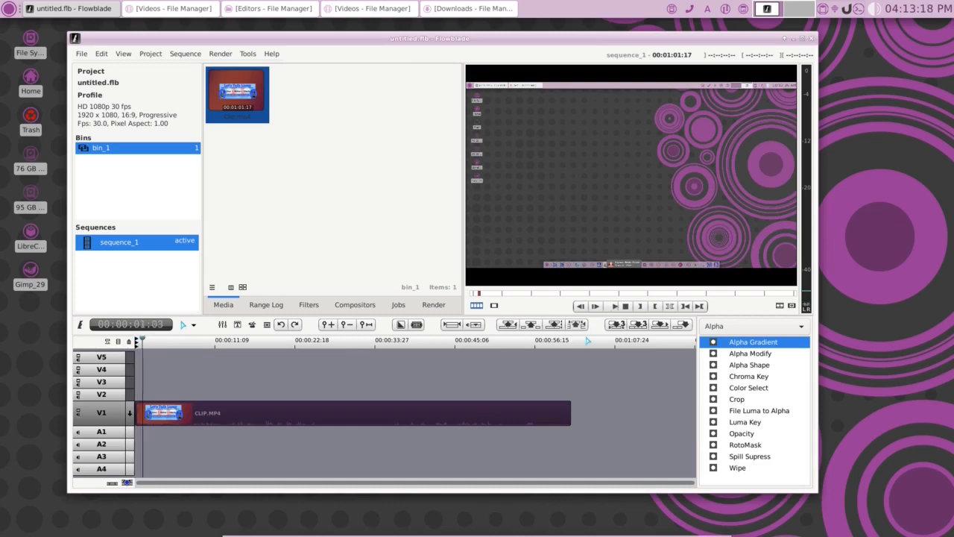
left_click(625, 306)
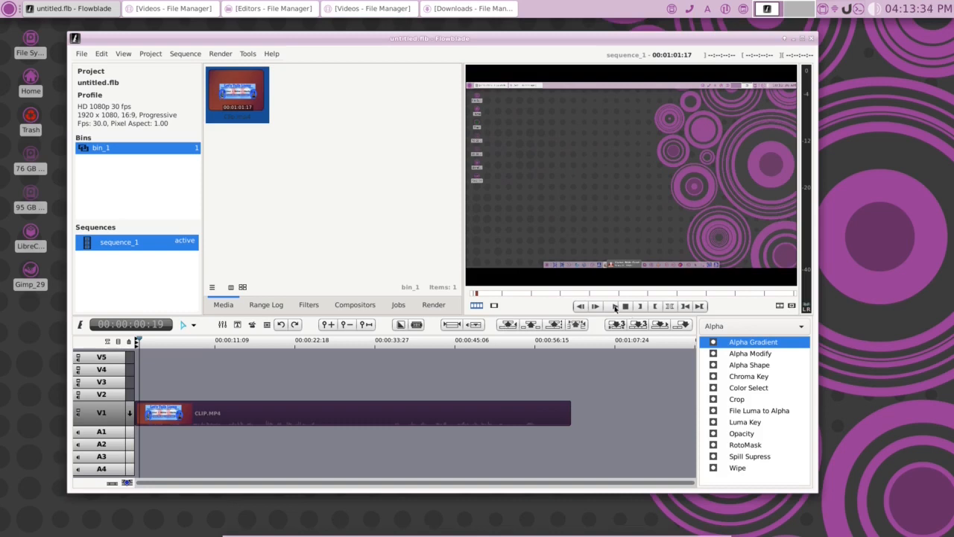
left_click(615, 307)
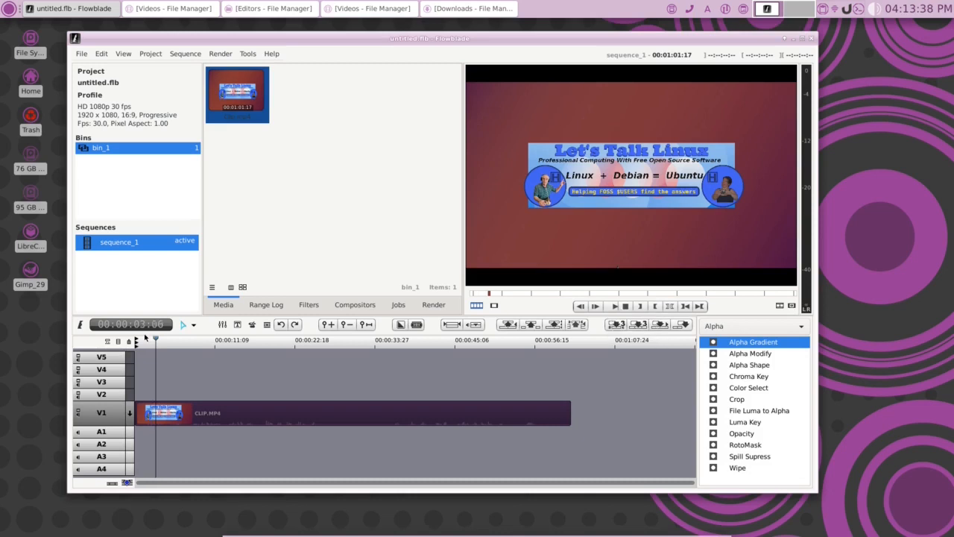
left_click_drag(156, 340, 149, 340)
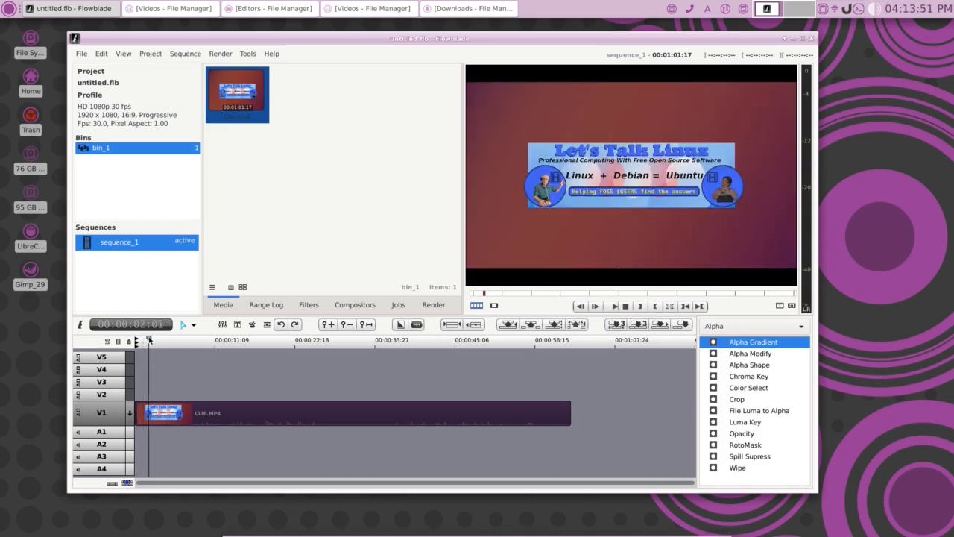
left_click_drag(148, 340, 139, 340)
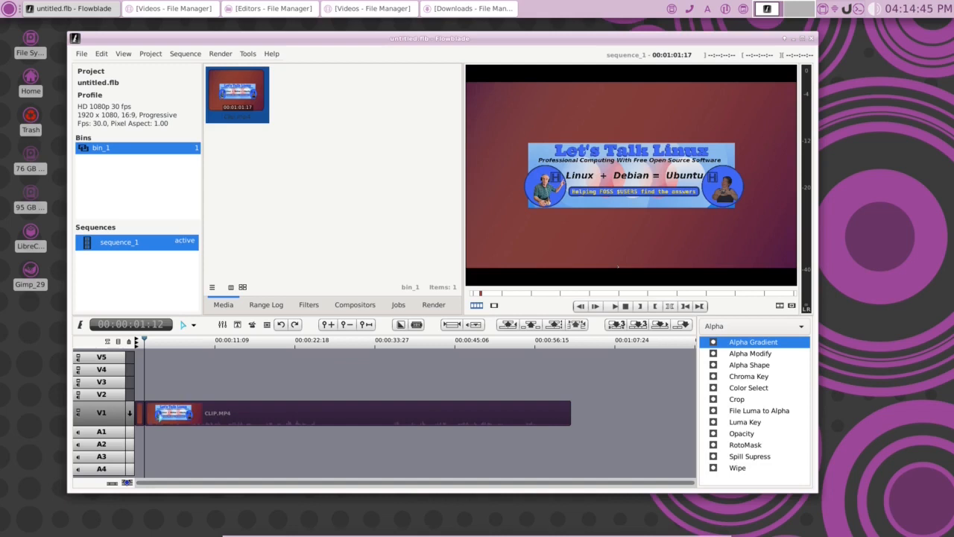
- Remove everything after 00:00:57:08 and delete the unwanted segment of about 10 seconds that starts at 00:00:26:09
key("space")
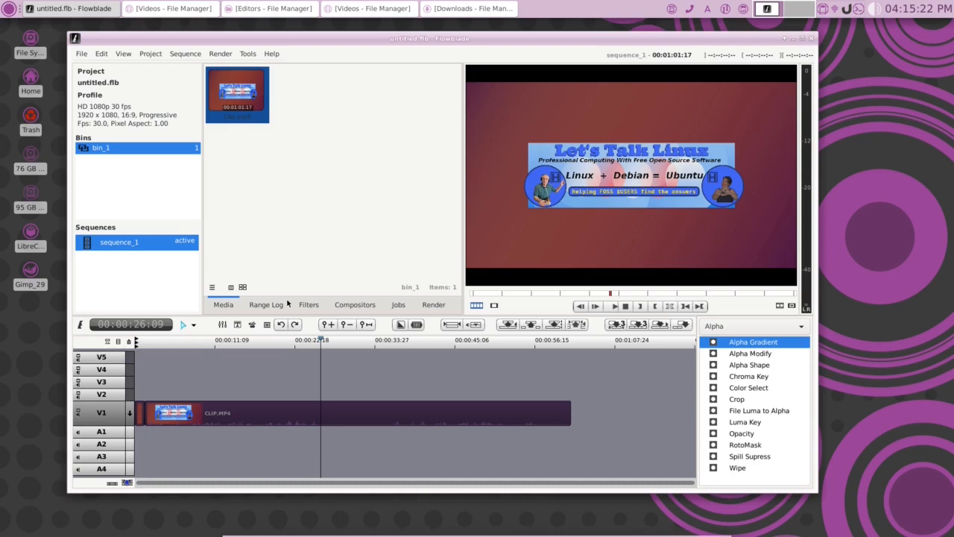
key("x")
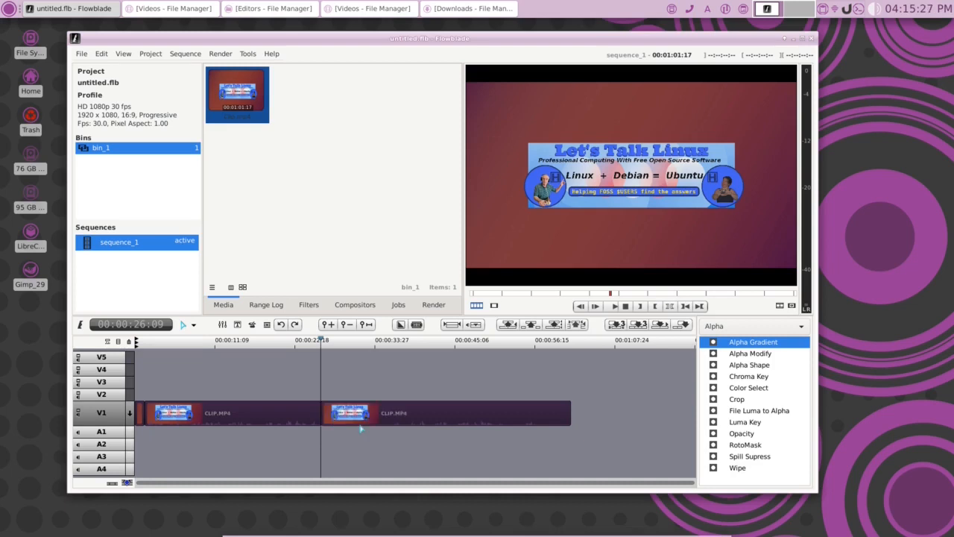
left_click(332, 440)
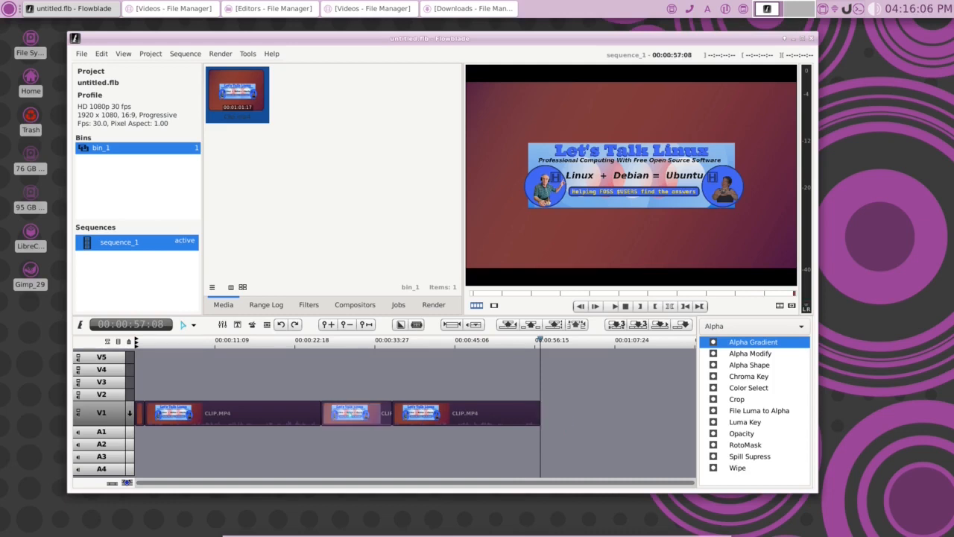
key("Delete")
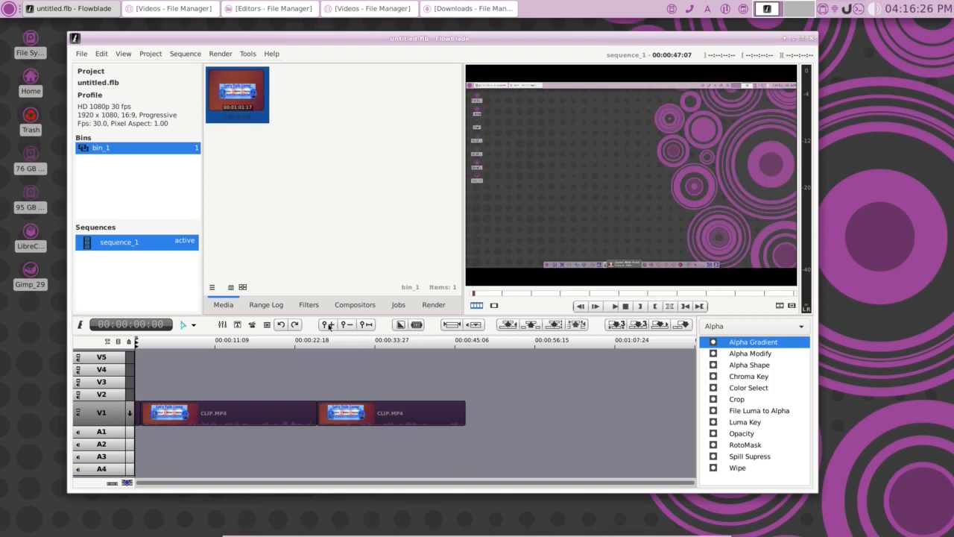
- Delete the short opening segment before 00:00:01:12 from track V1, closing the gap
left_click(328, 325)
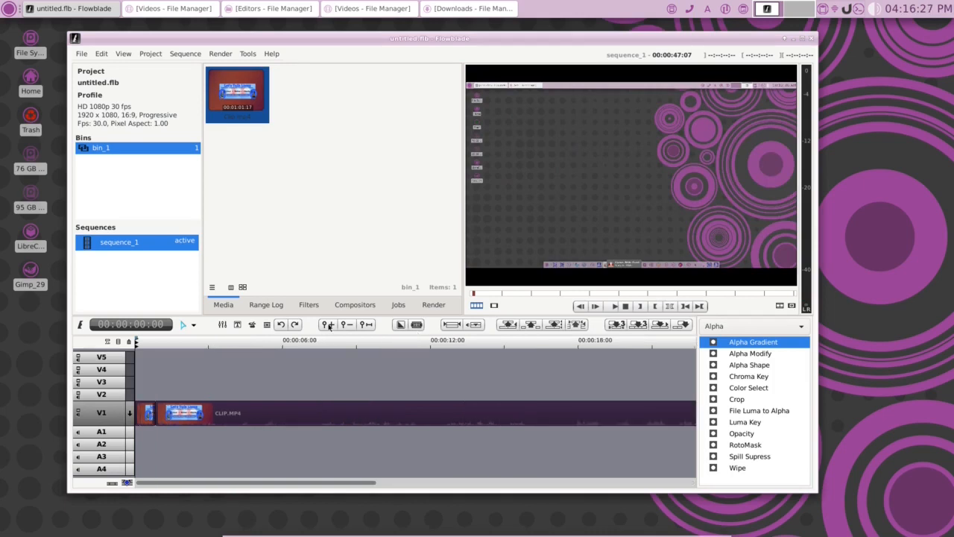
left_click(328, 325)
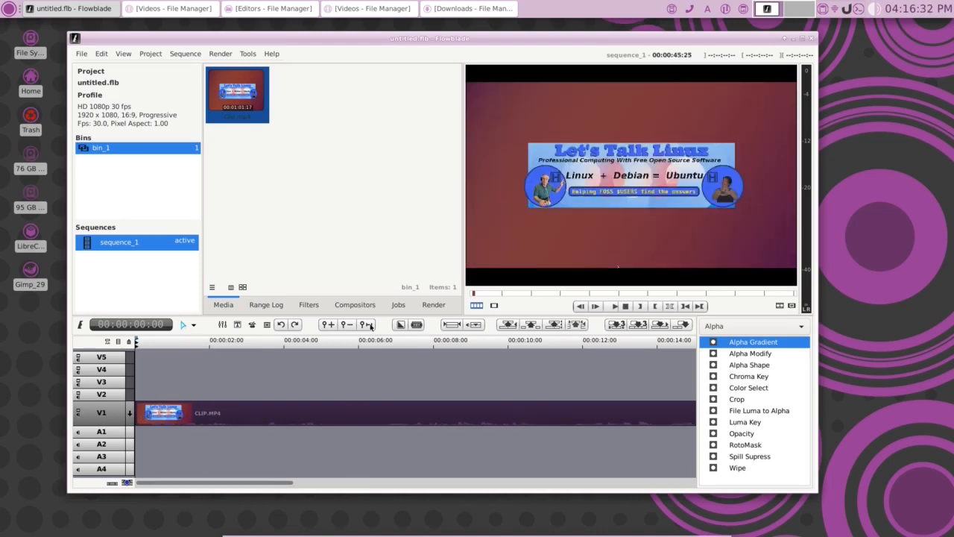
left_click(368, 325)
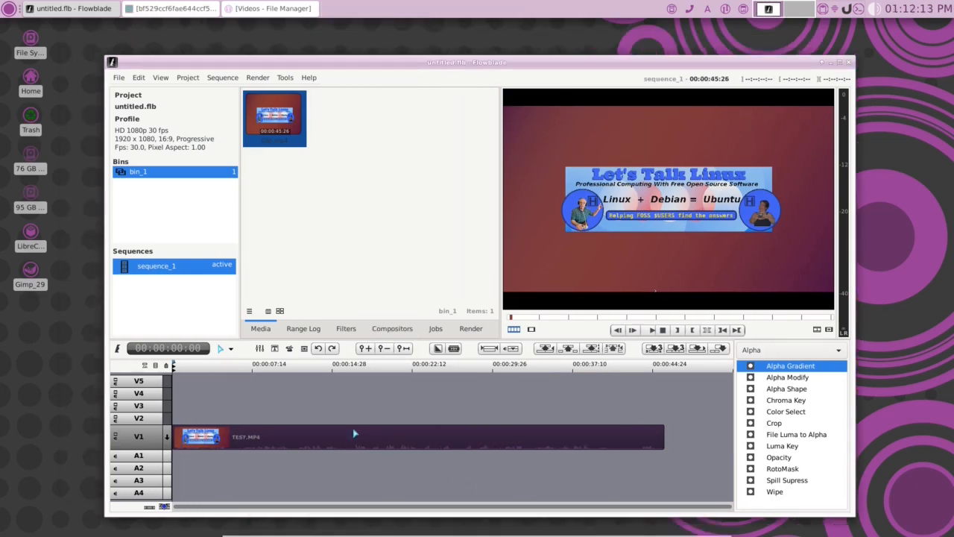
- Set the render folder to 9_Flowblade and the file name to Test_, and render the sequence as MP4
left_click(475, 331)
left_click(351, 109)
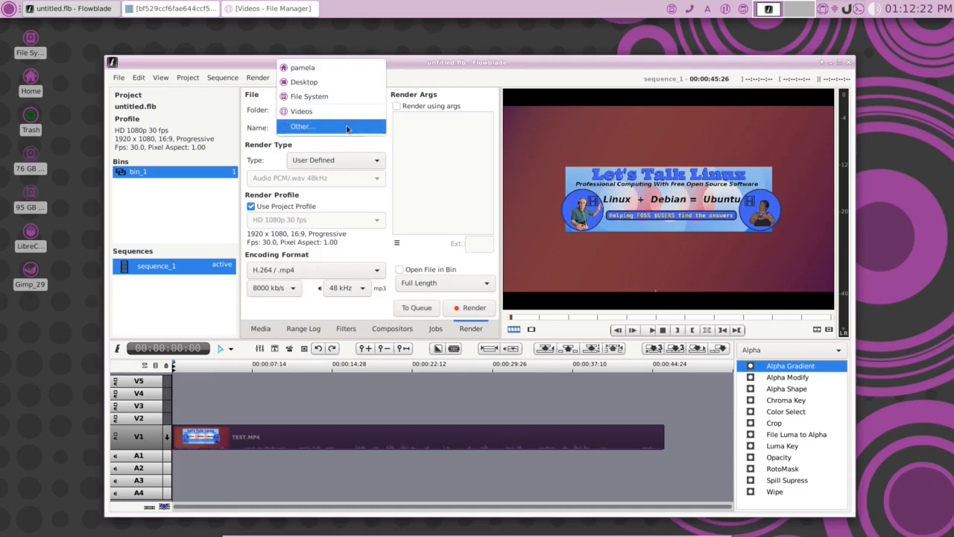
left_click(346, 127)
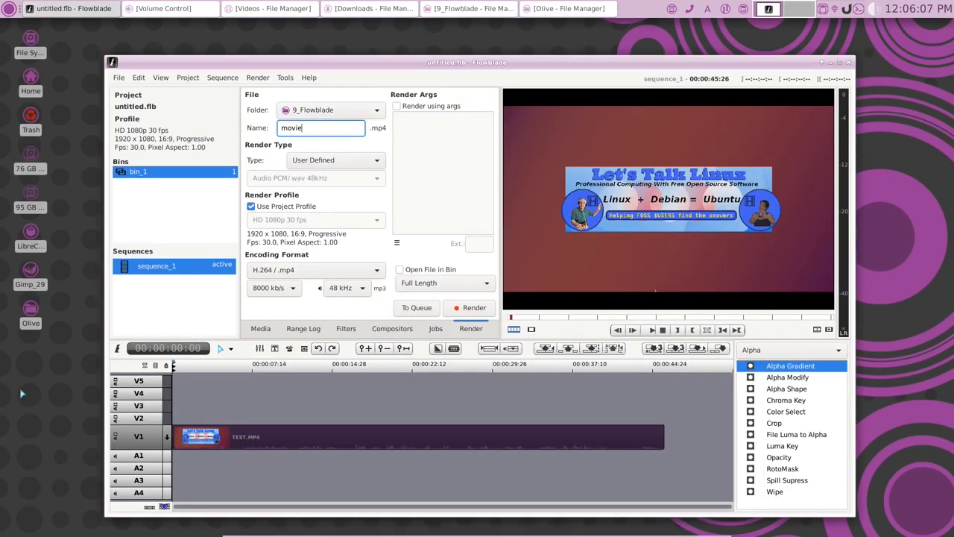
type("Test")
left_click(302, 128)
key("BackSpace")
key("BackSpace")
key("BackSpace")
key("BackSpace")
key("BackSpace")
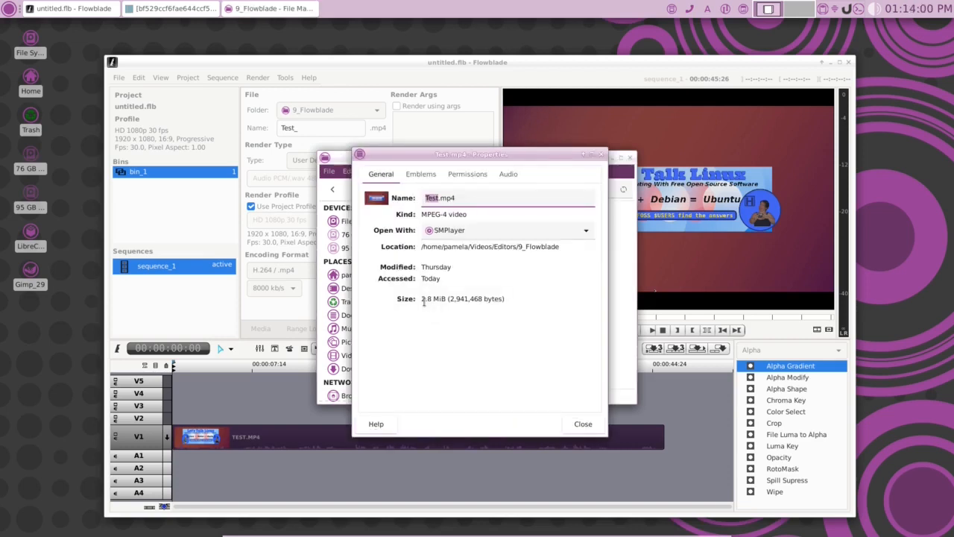
- Examine the properties of Test.mp4 in the 9_Flowblade folder and play it in SMPlayer, skipping to 00:00:30
left_click(582, 424)
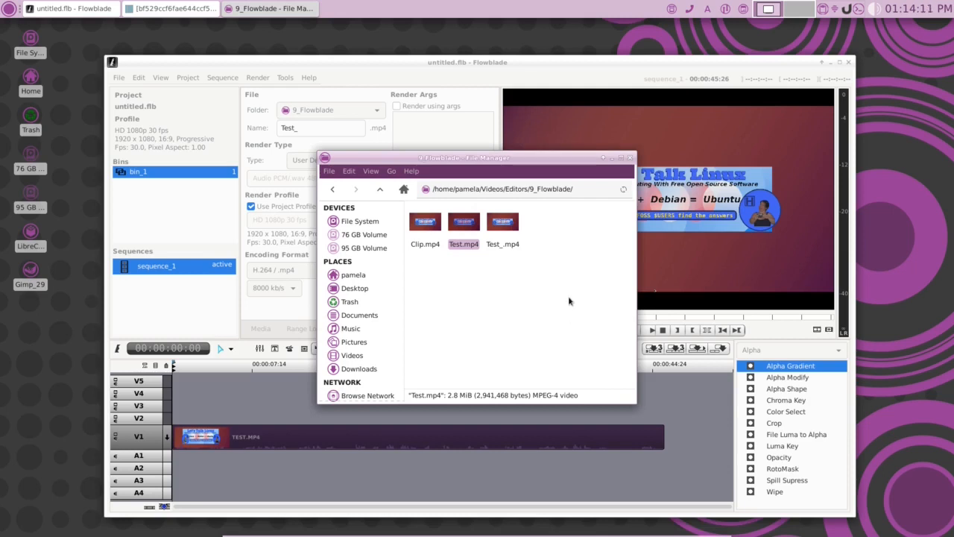
left_click(140, 427)
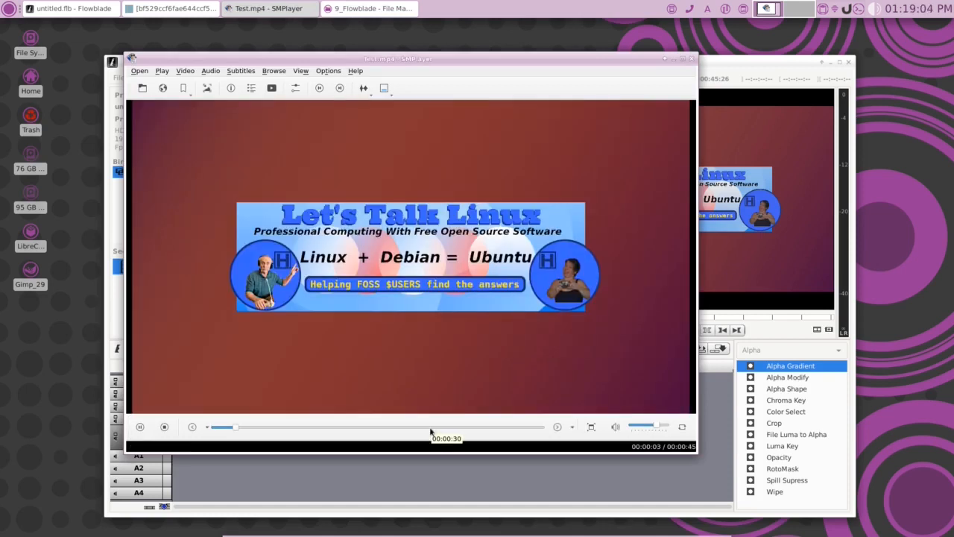
left_click(430, 431)
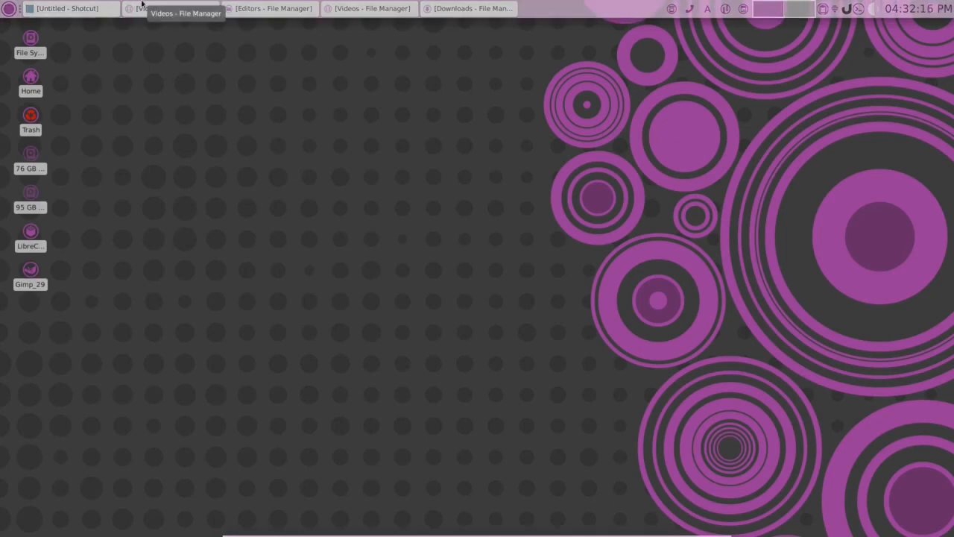
- Switch to Shotcut and move its window toward the upper middle of the desktop
left_click(62, 9)
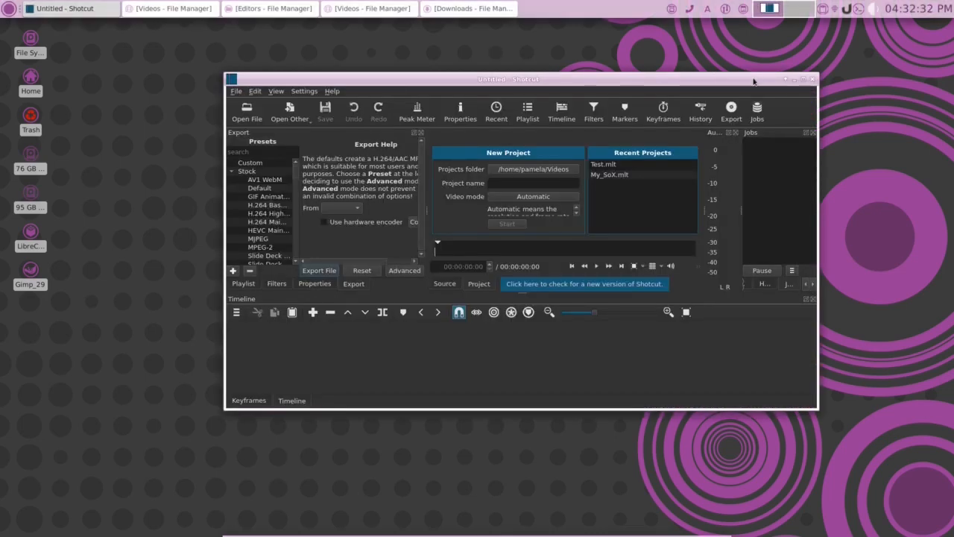
left_click_drag(579, 75, 507, 58)
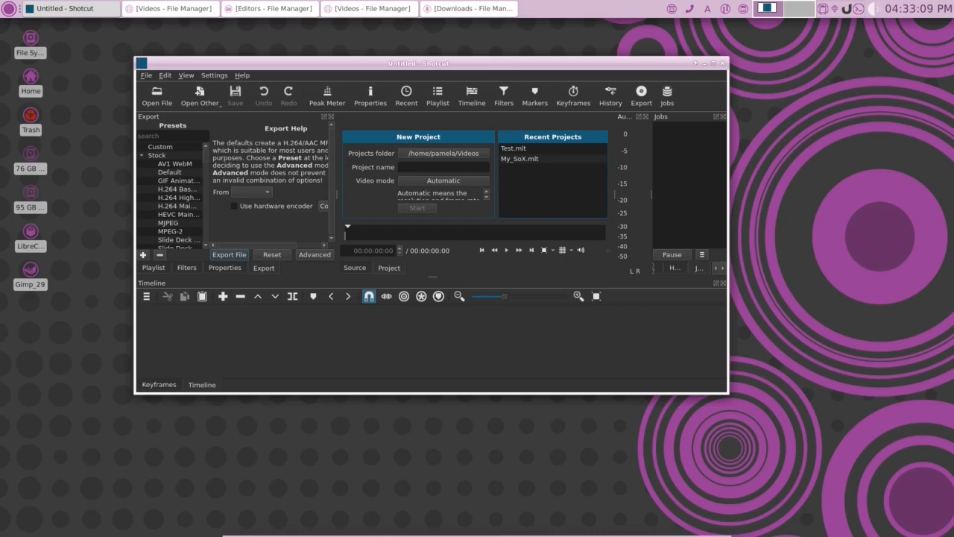
- Open Clip.mp4 from the 10_Shotcut folder and place it on video track V1 of the timeline
left_click(156, 95)
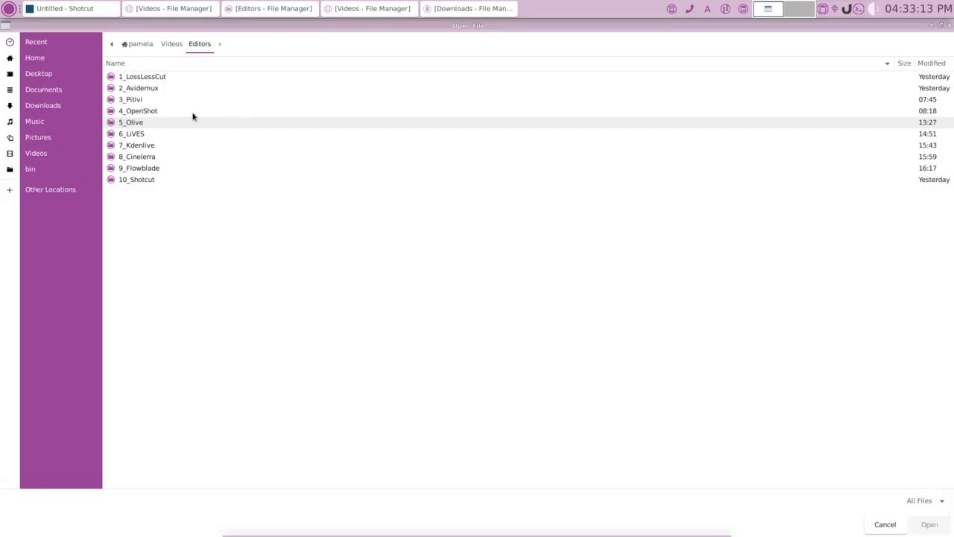
double_click(134, 178)
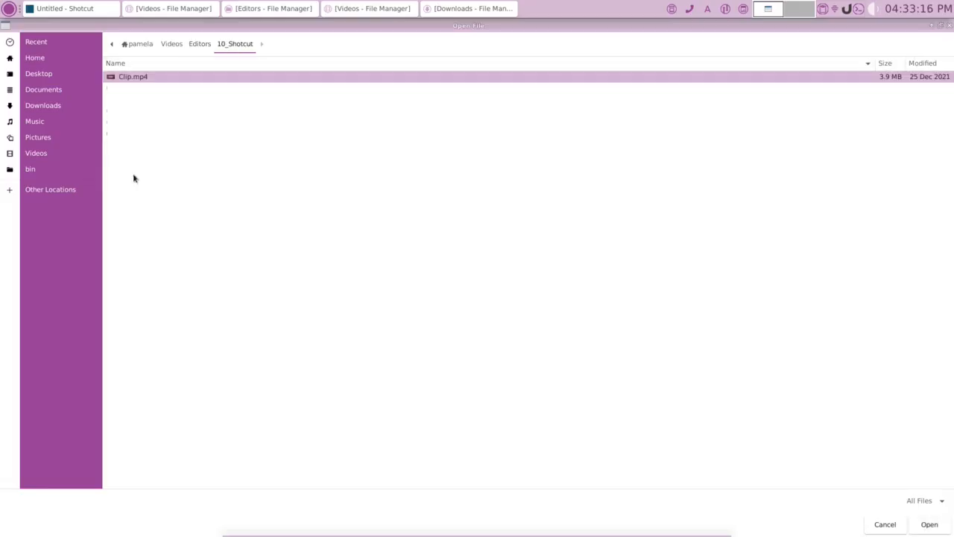
left_click(928, 524)
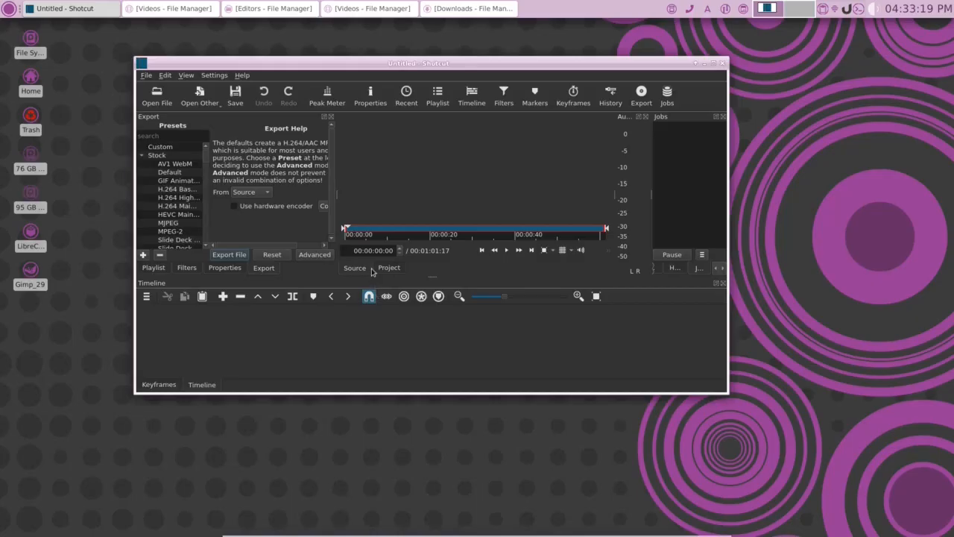
scroll(876, 14, "up", 2)
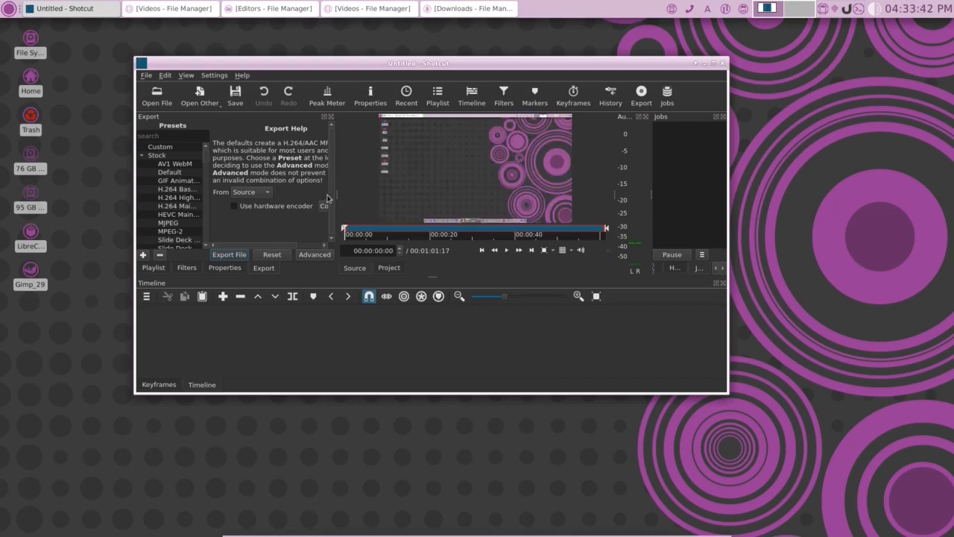
left_click_drag(475, 168, 136, 319)
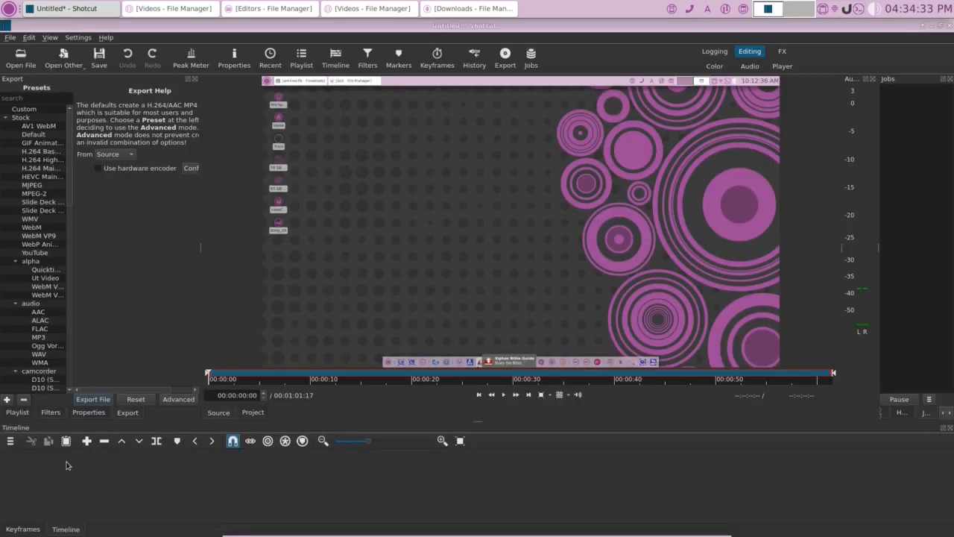
left_click(7, 441)
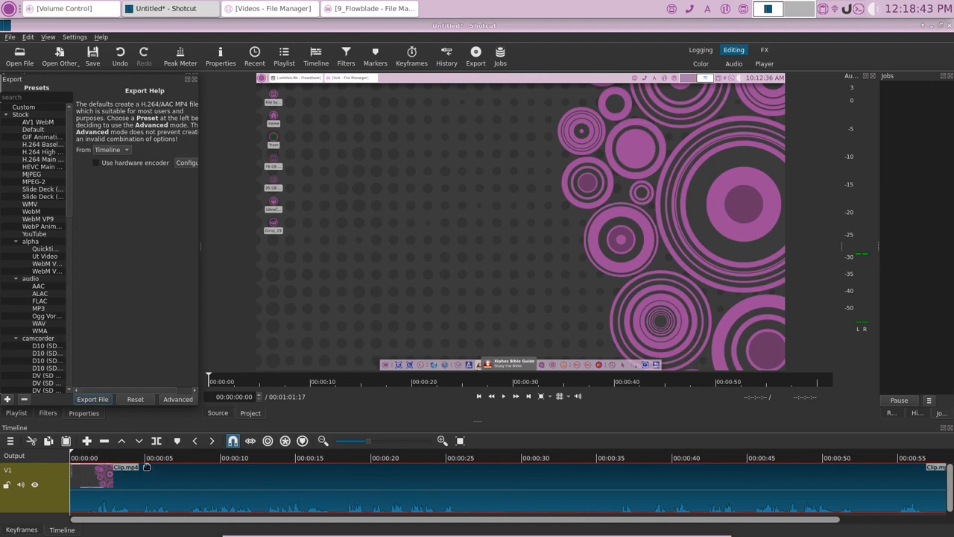
- Split the clip on track V1 at 00:00:01:13, 00:00:25:29 and 00:00:36:10
left_click(95, 462)
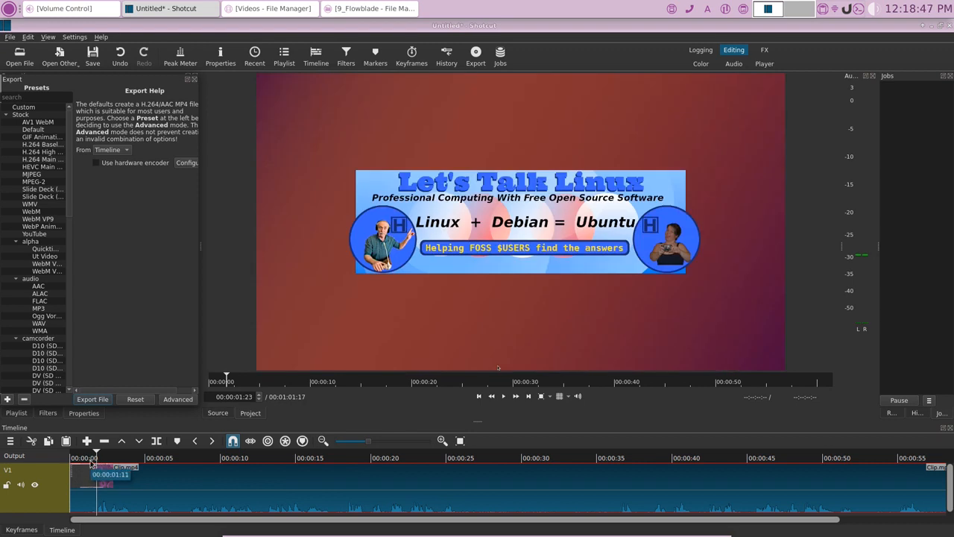
left_click(91, 460)
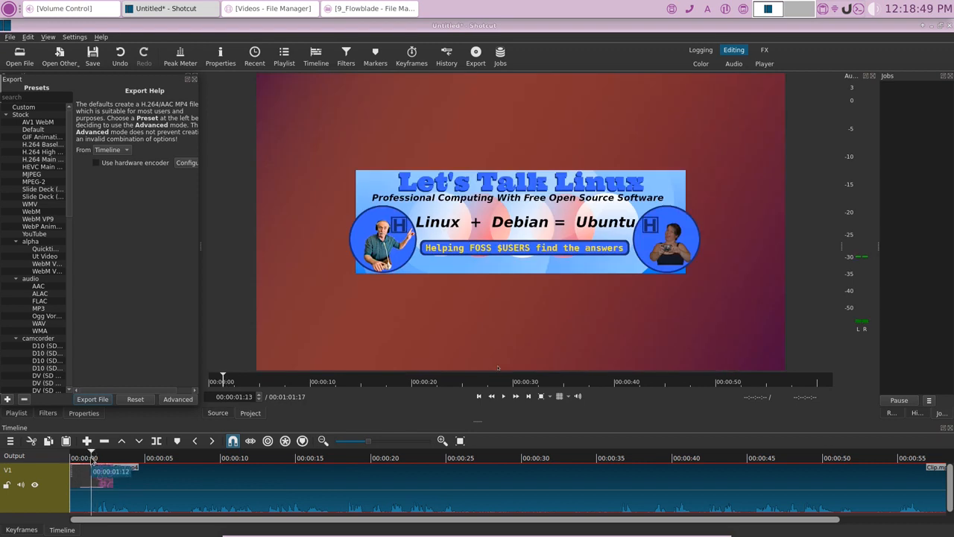
left_click(156, 445)
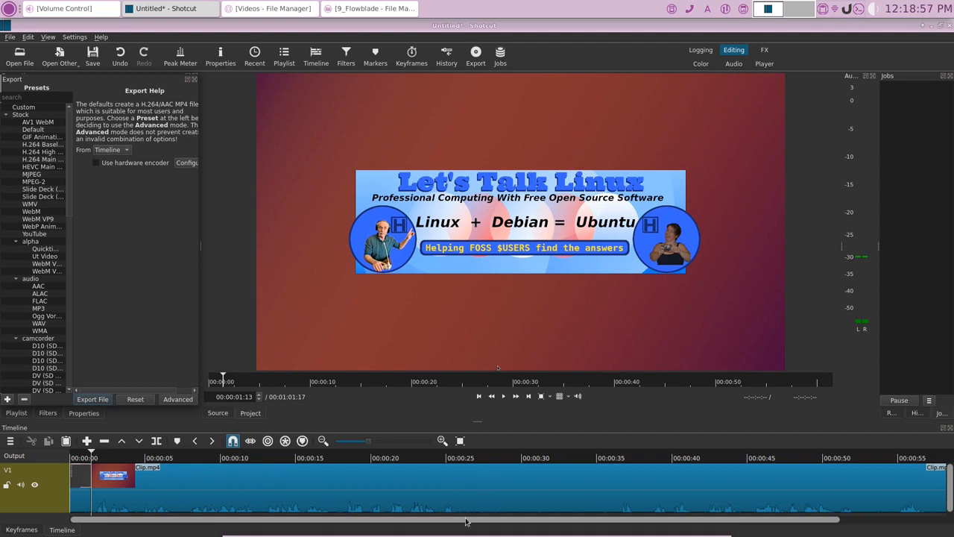
left_click(461, 460)
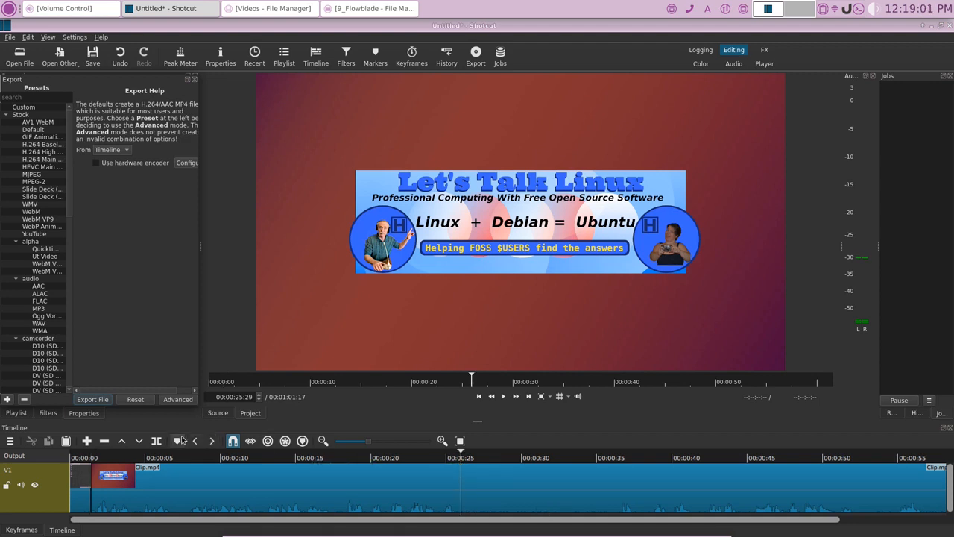
left_click(155, 440)
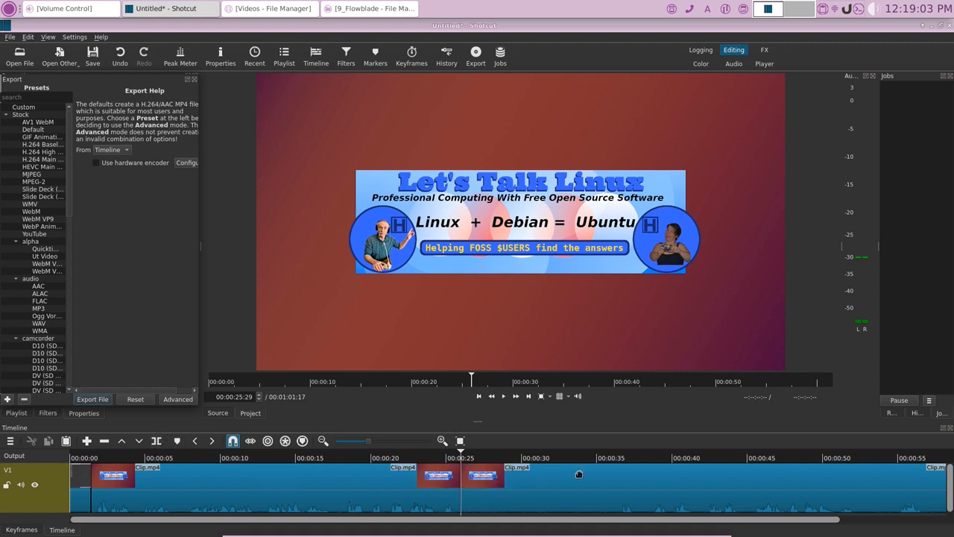
left_click(617, 461)
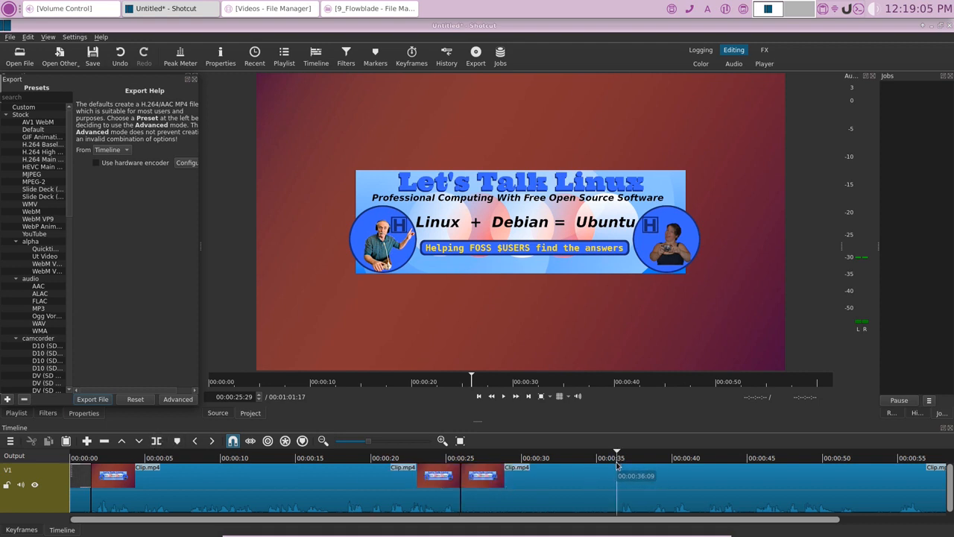
left_click(155, 440)
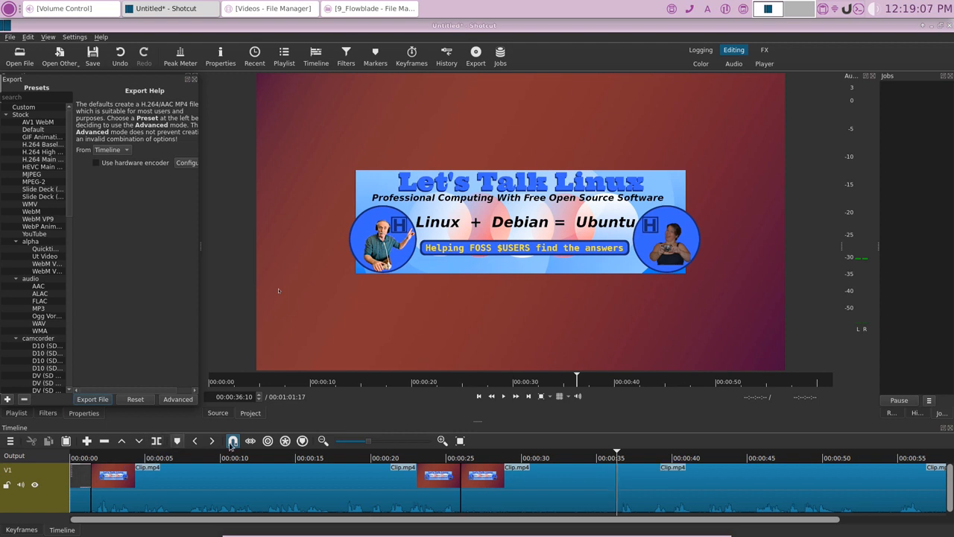
- Split the clip on track V1 at 00:00:56:29 and delete the closing segment after that point
left_click_drag(560, 520, 666, 530)
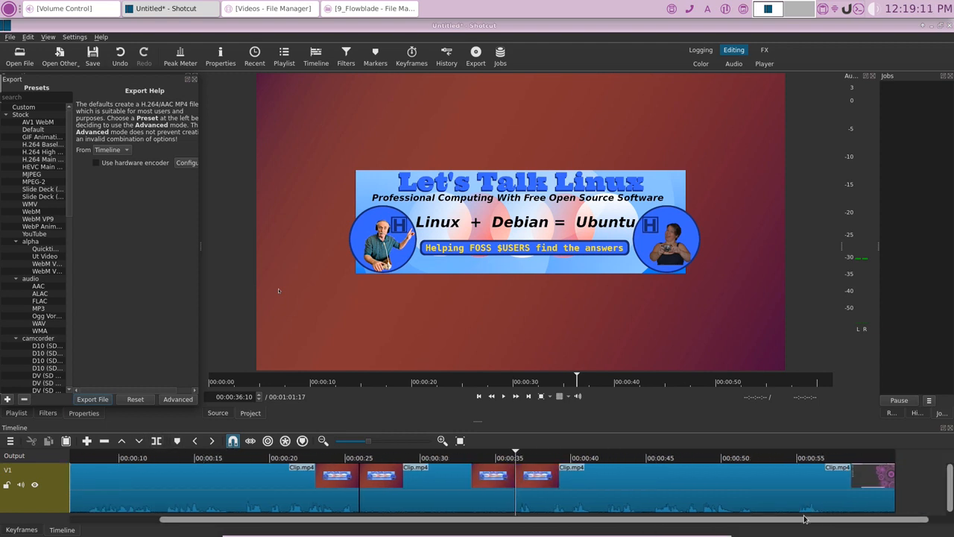
left_click(826, 463)
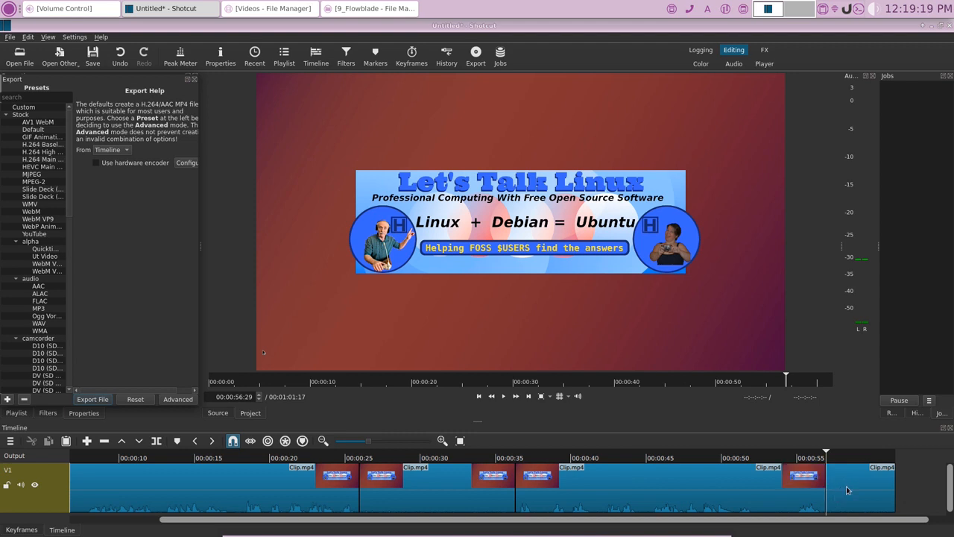
left_click(847, 490)
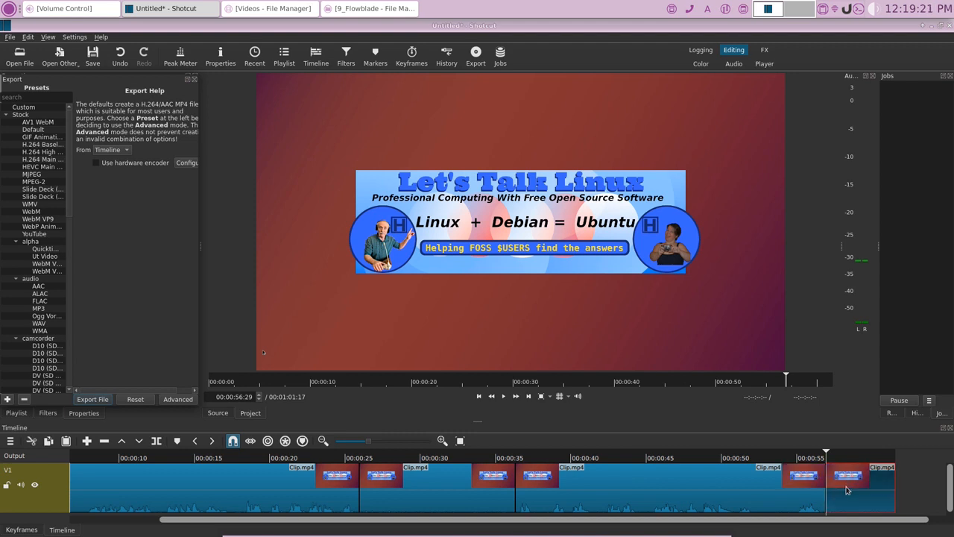
key("Delete")
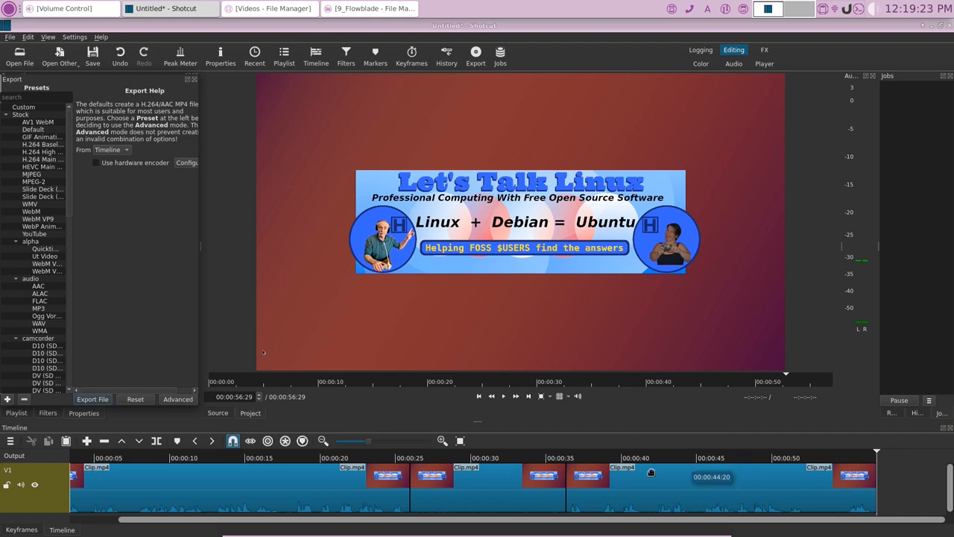
- Delete the segment between 00:00:25:29 and 00:00:36:10 and the opening segment before 00:00:01:13, leaving their gaps on track V1
left_click(468, 479)
key("Delete")
mouse_move(382, 527)
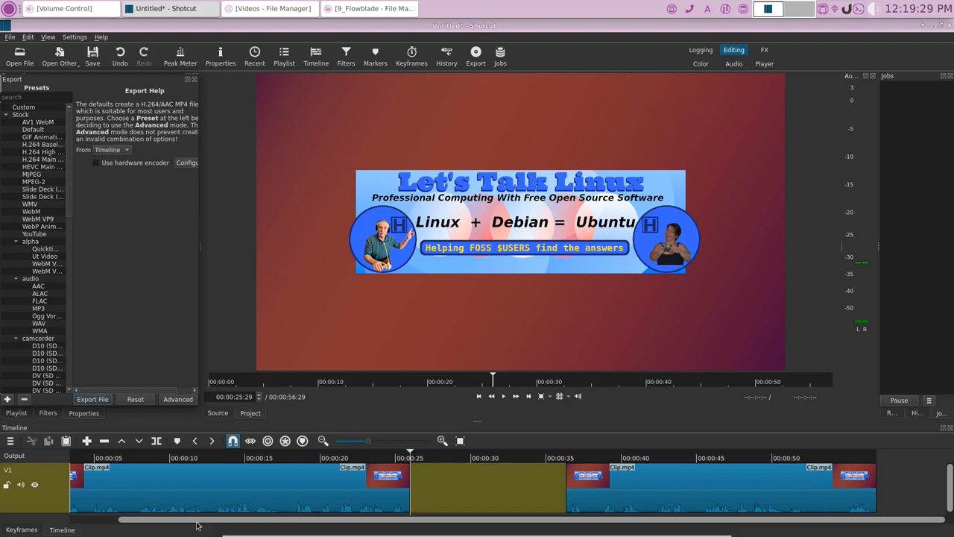
left_click_drag(196, 524, 147, 523)
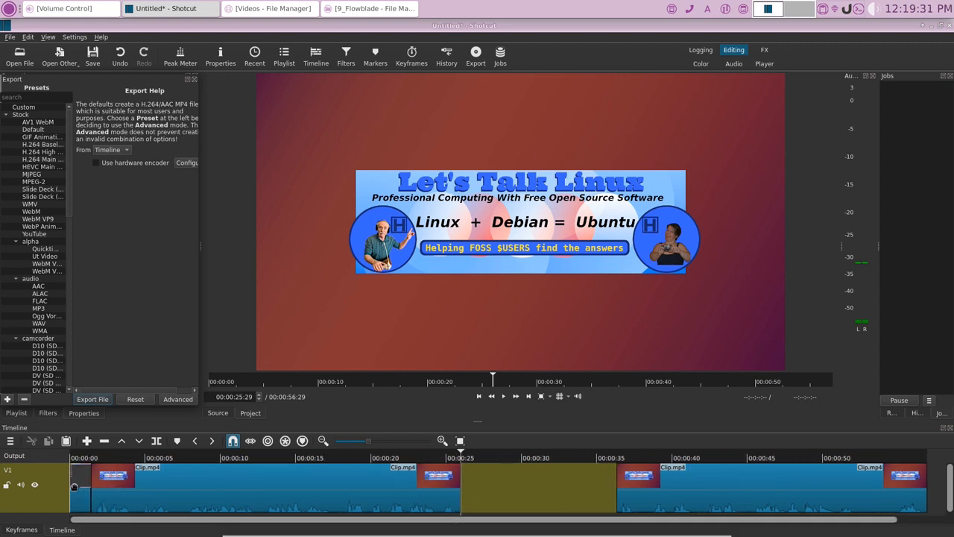
left_click(78, 487)
key("Delete")
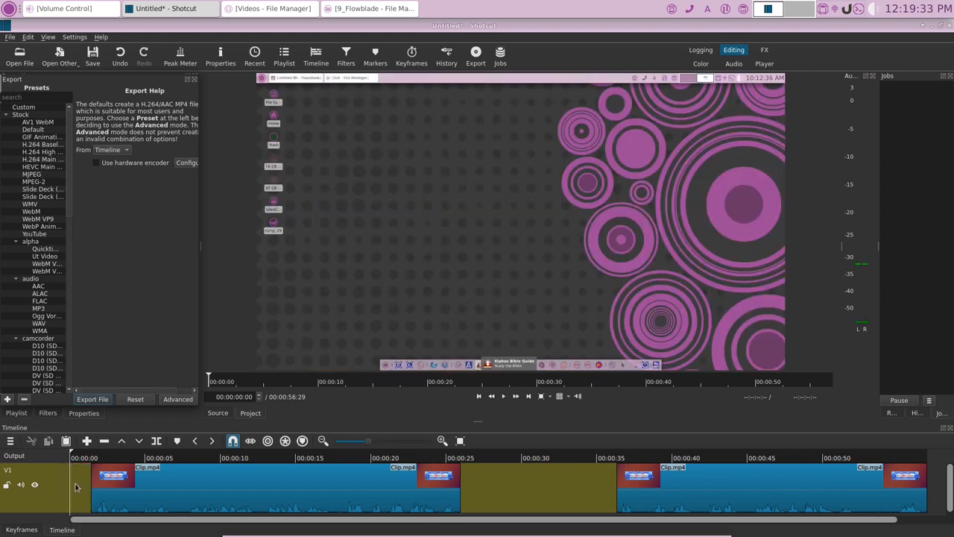
- Move the first remaining clip to the start of track V1 and the second one directly against its end, closing both gaps
left_click(172, 485)
left_click_drag(173, 485, 158, 485)
left_click_drag(648, 498, 479, 500)
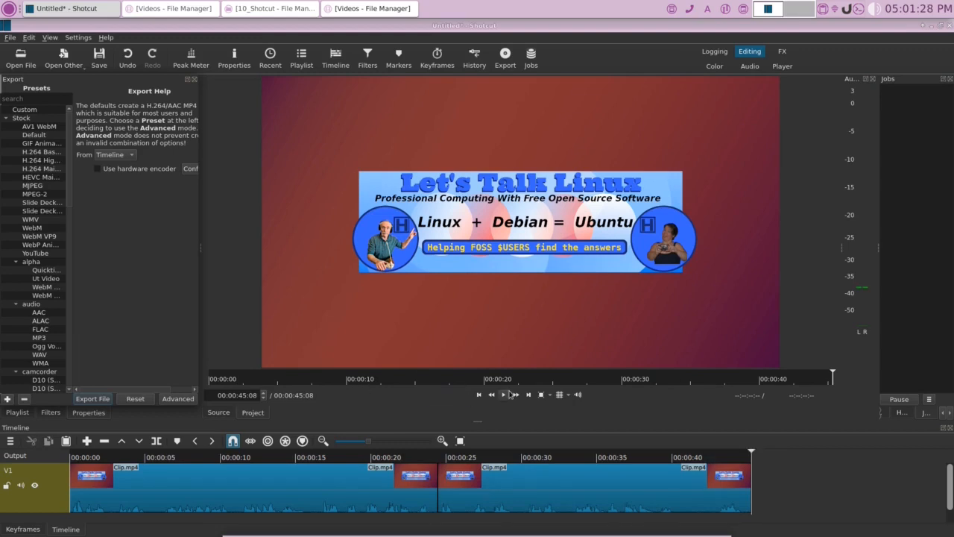
- Return the playhead to the start of the timeline and review the advanced export settings
left_click(478, 394)
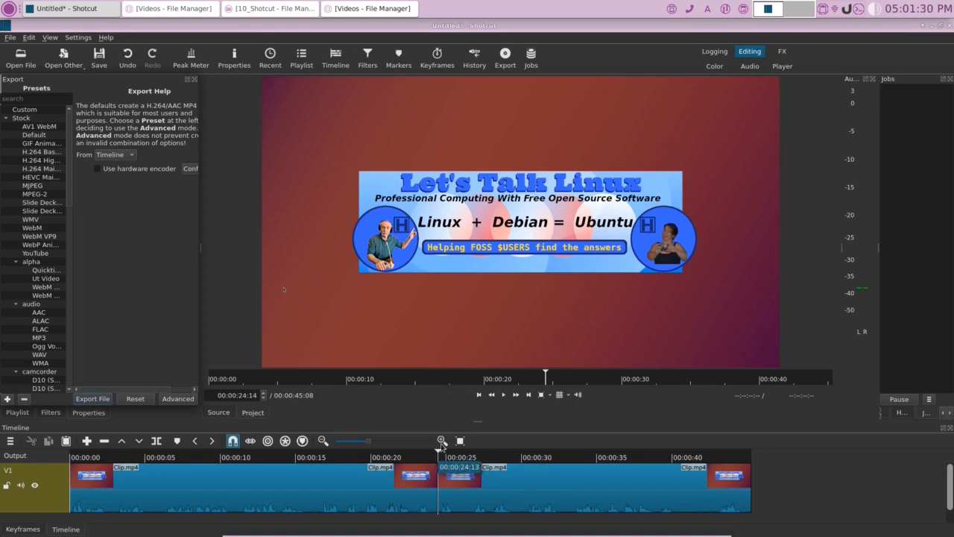
left_click(479, 394)
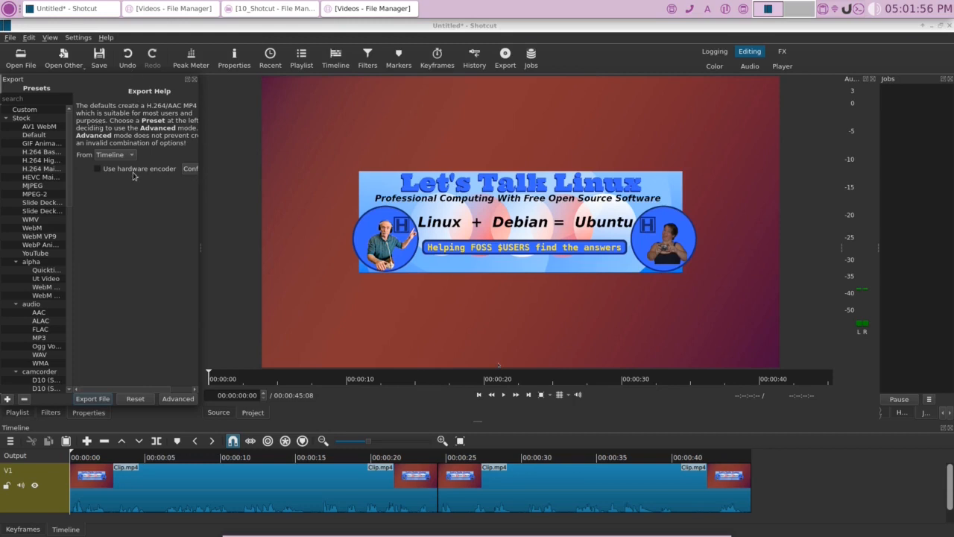
left_click(177, 398)
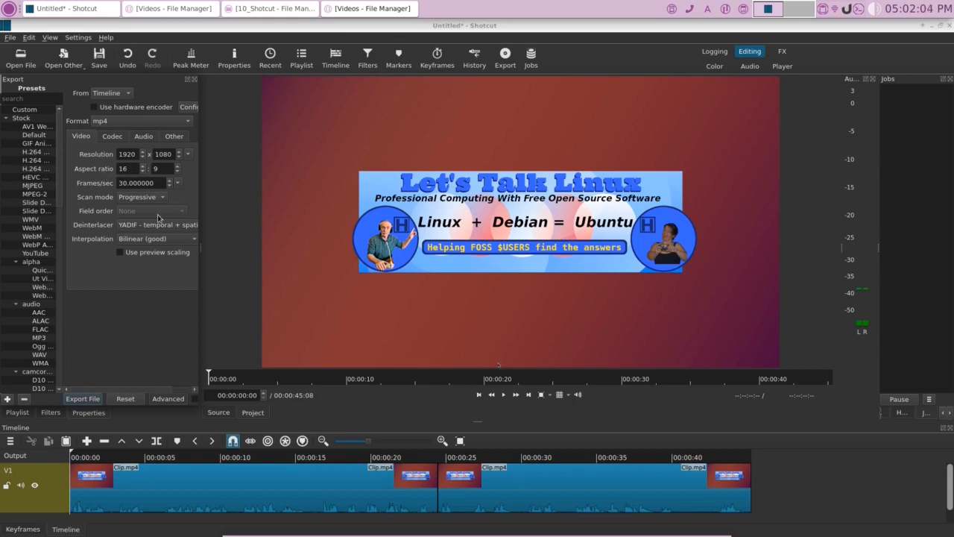
left_click(165, 398)
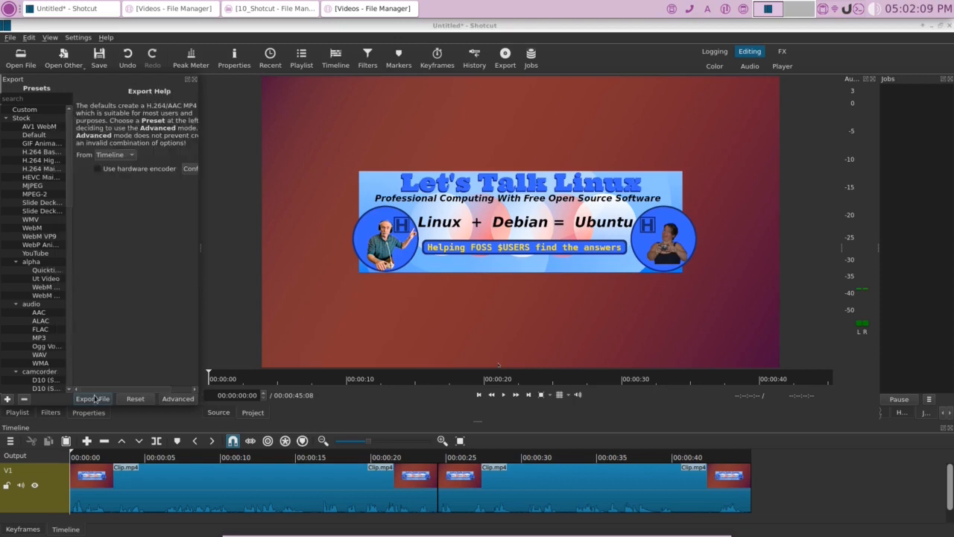
- Export the timeline as an mp4 file named Test in the 10_Shotcut folder
left_click(94, 401)
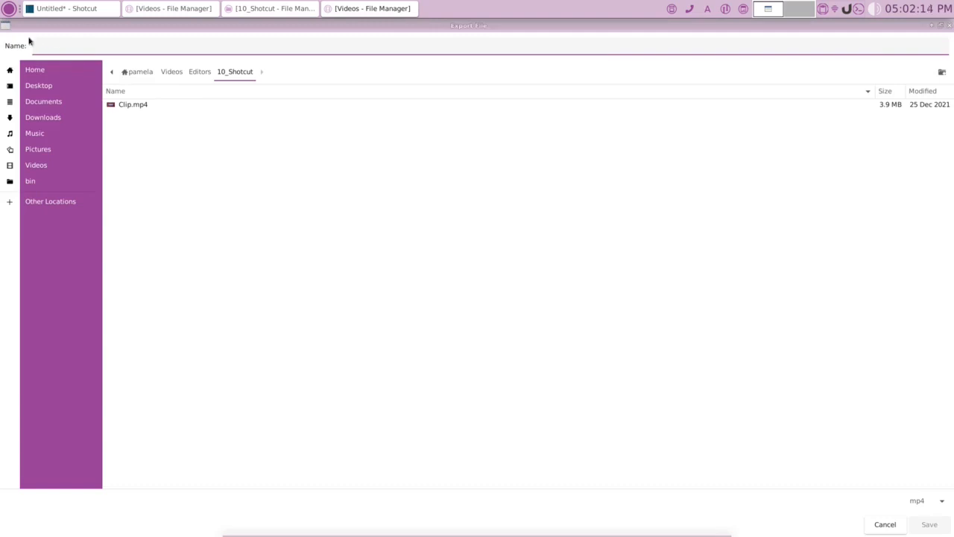
type("T")
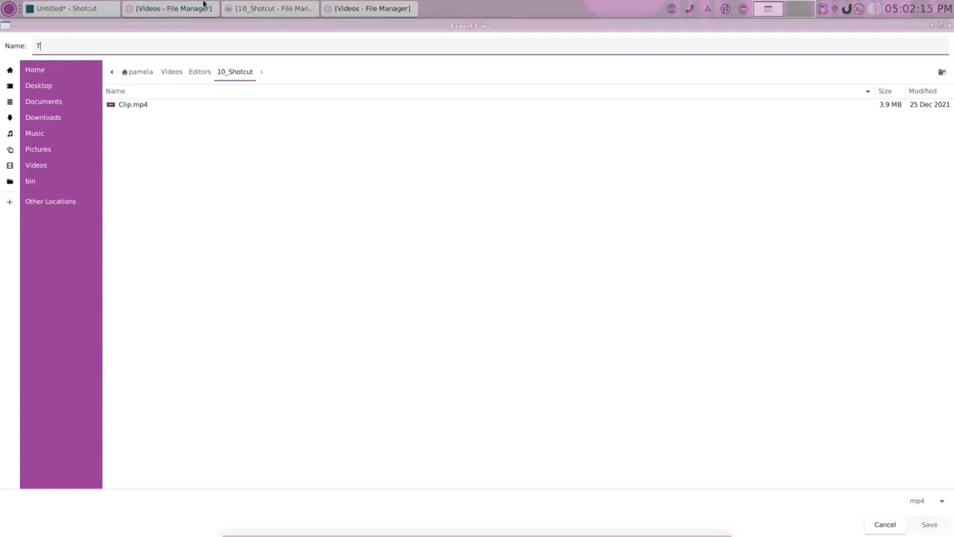
type("est")
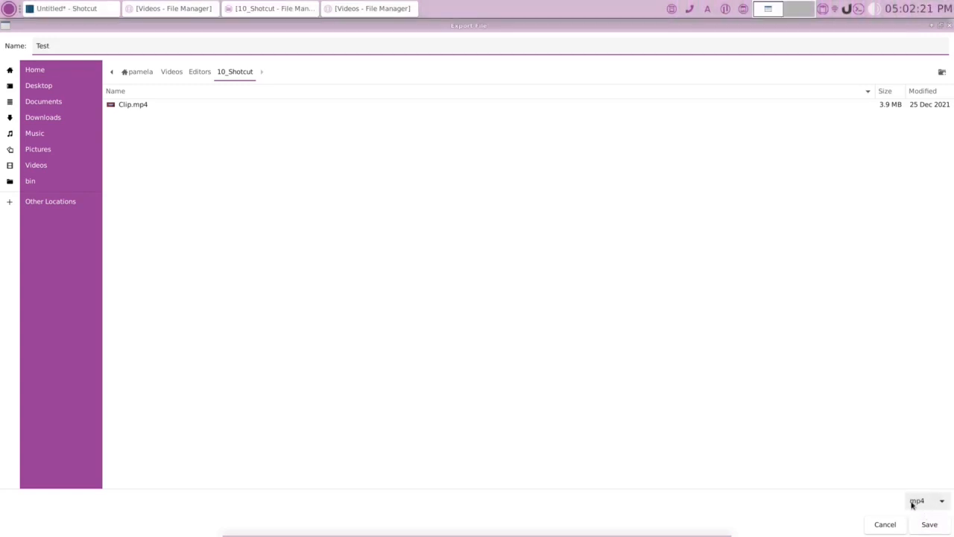
left_click(938, 526)
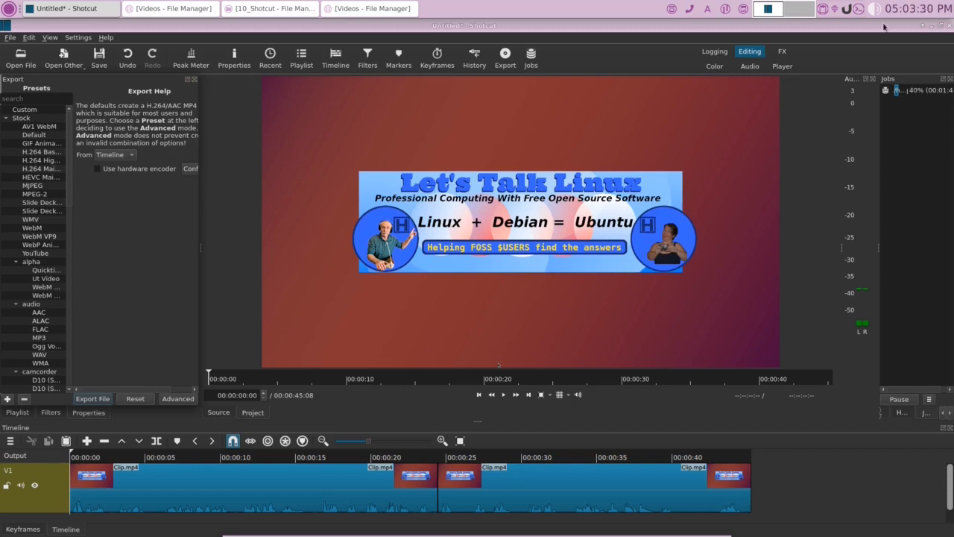
left_click_drag(883, 27, 867, 26)
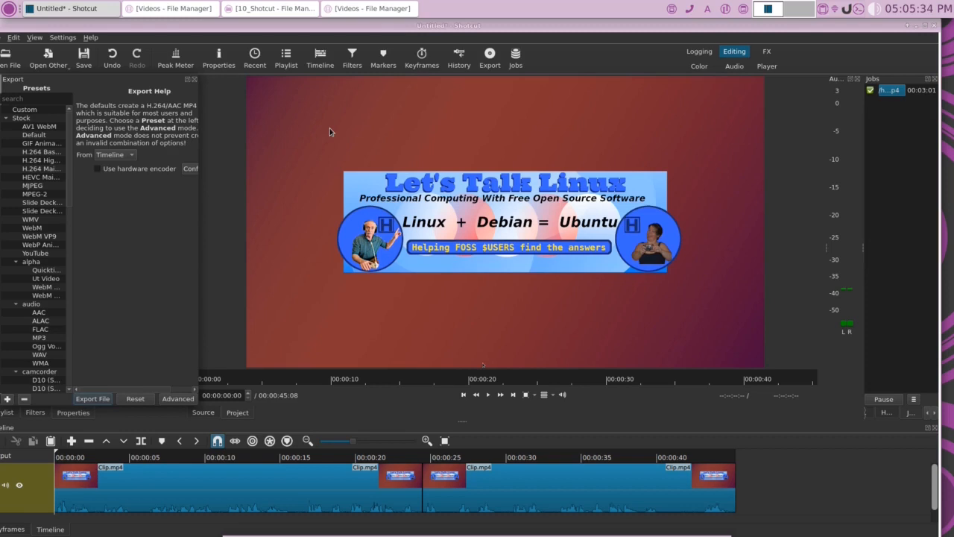
- Switch to the 10_Shotcut folder in the file manager and examine the properties of Test.mp4
left_click(264, 9)
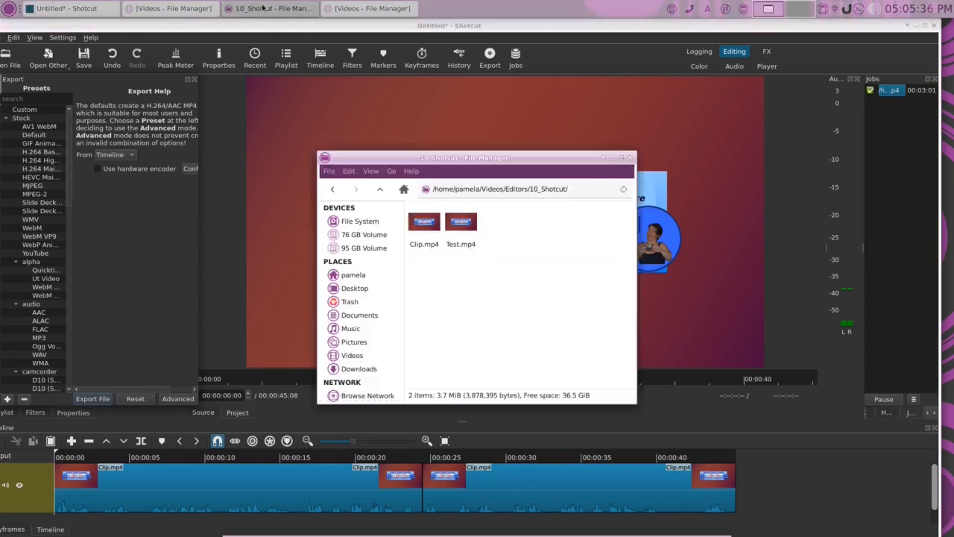
left_click(460, 225)
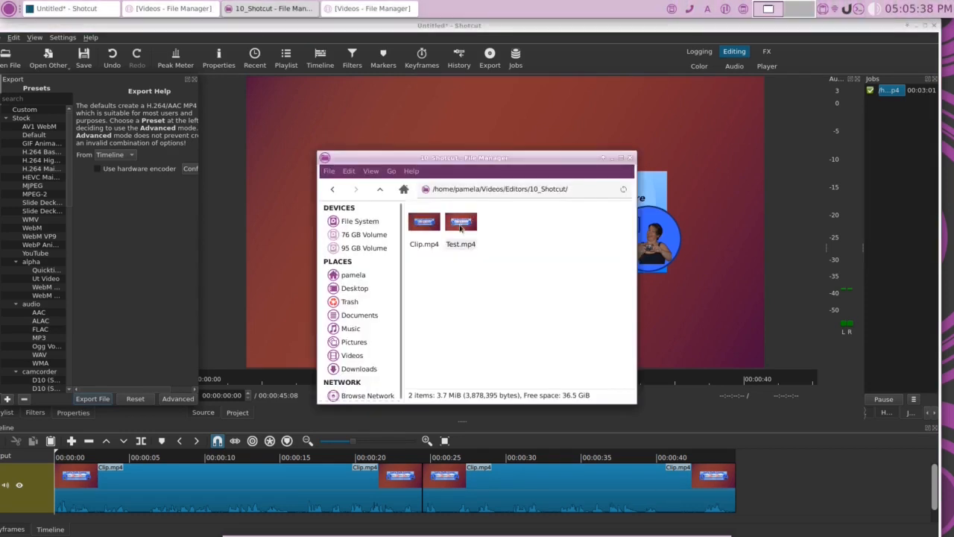
right_click(460, 228)
left_click(493, 371)
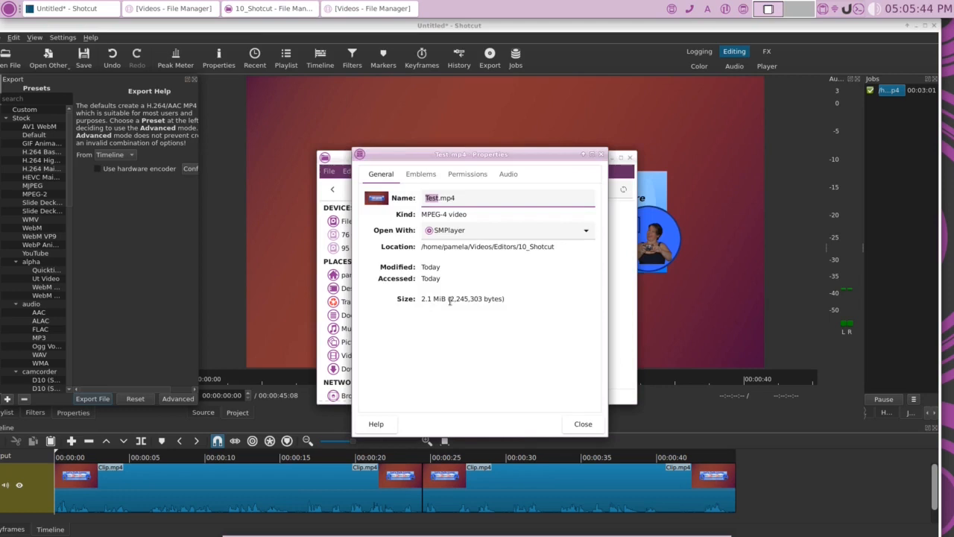
left_click(583, 424)
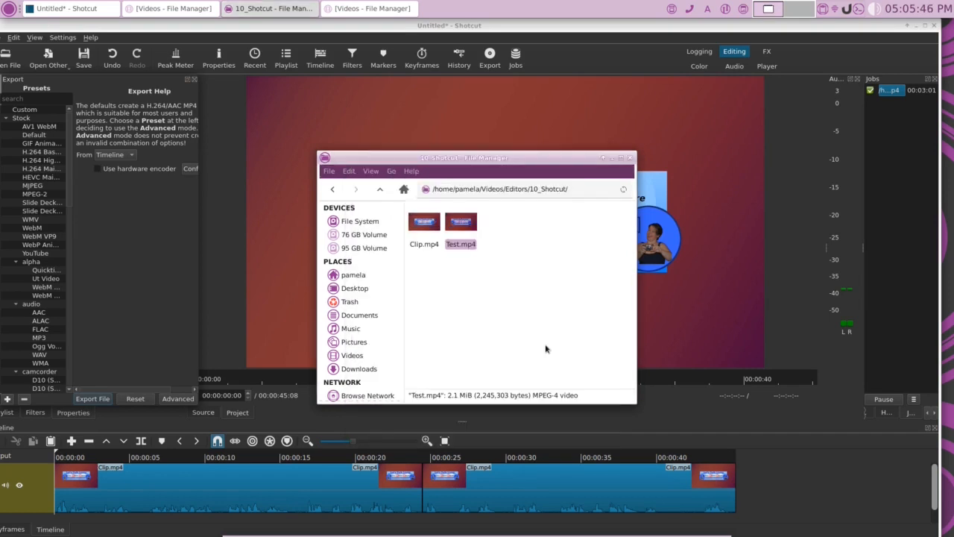
- Play Test.mp4 in SMPlayer, close the player and put the file manager away to return to Shotcut
right_click(474, 228)
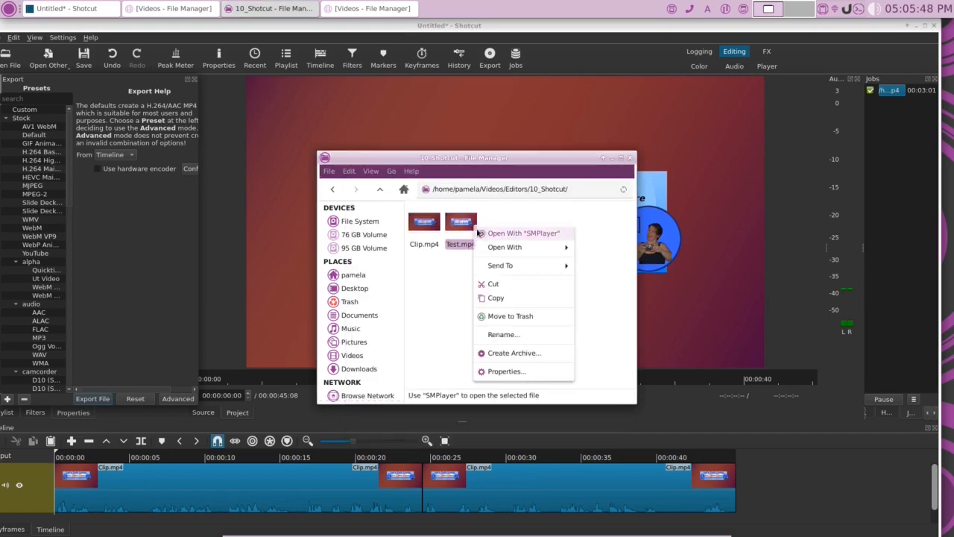
left_click(507, 233)
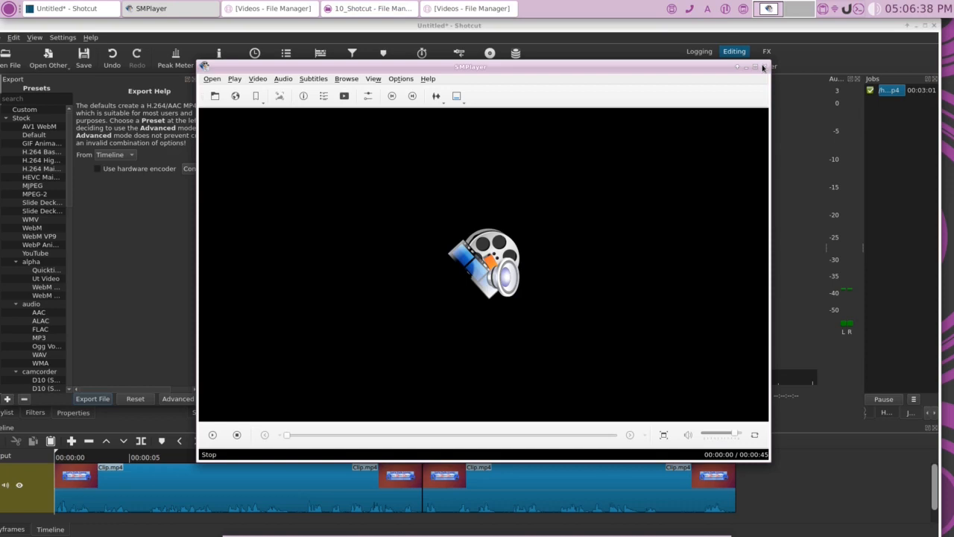
left_click(762, 68)
left_click(611, 150)
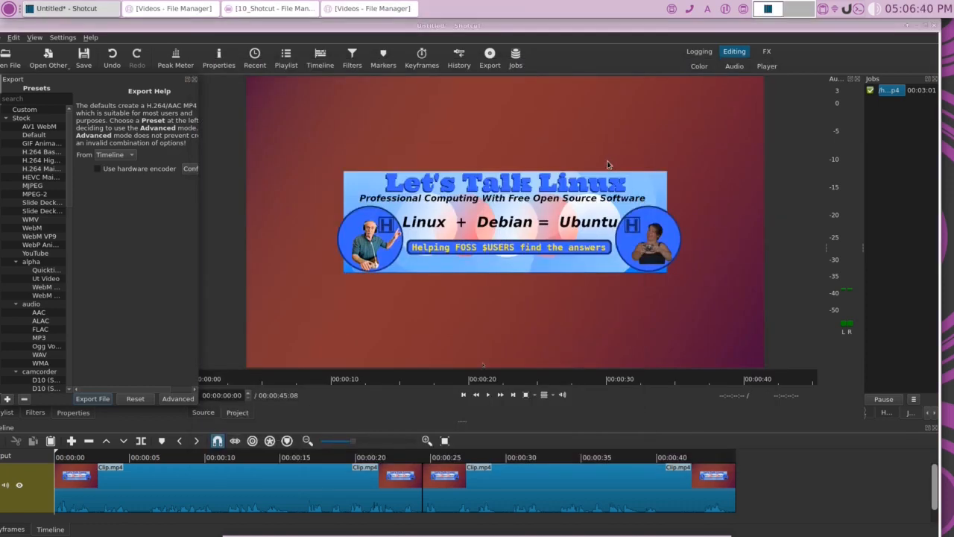